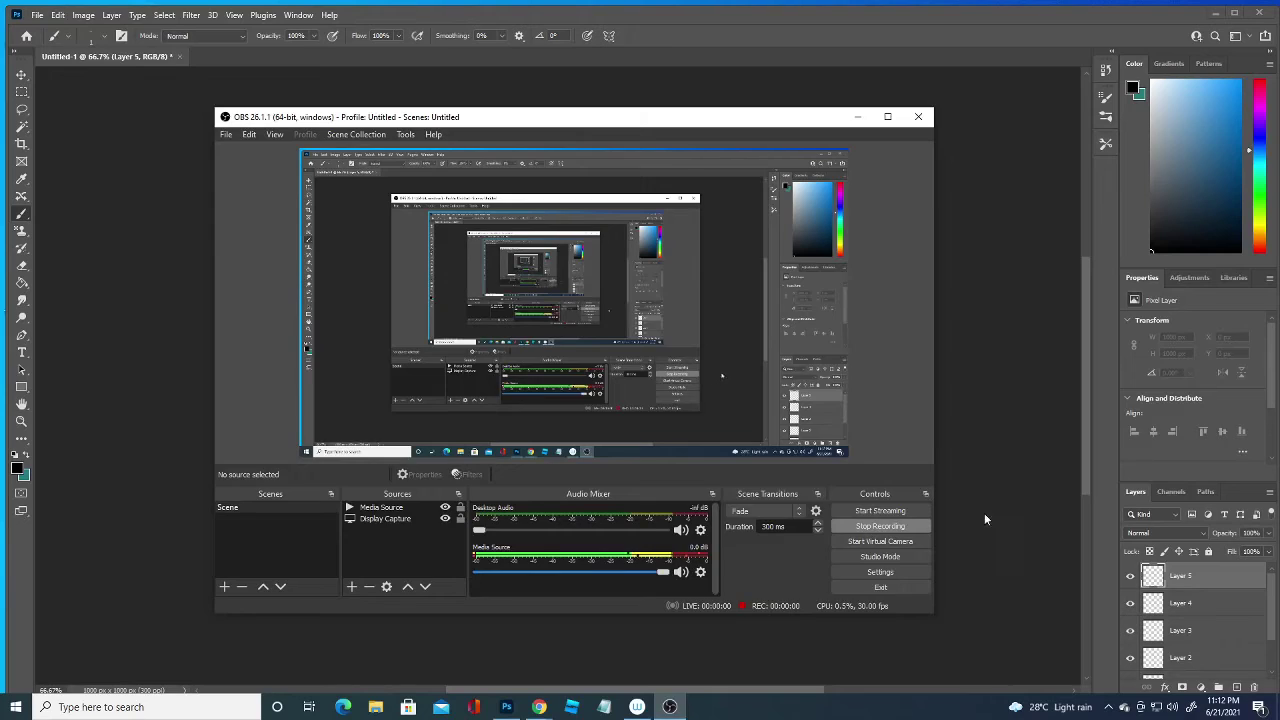
# Enable Vertical paint symmetry with its axis down the centre of the blank canvas.
pyautogui.click(1004, 474)
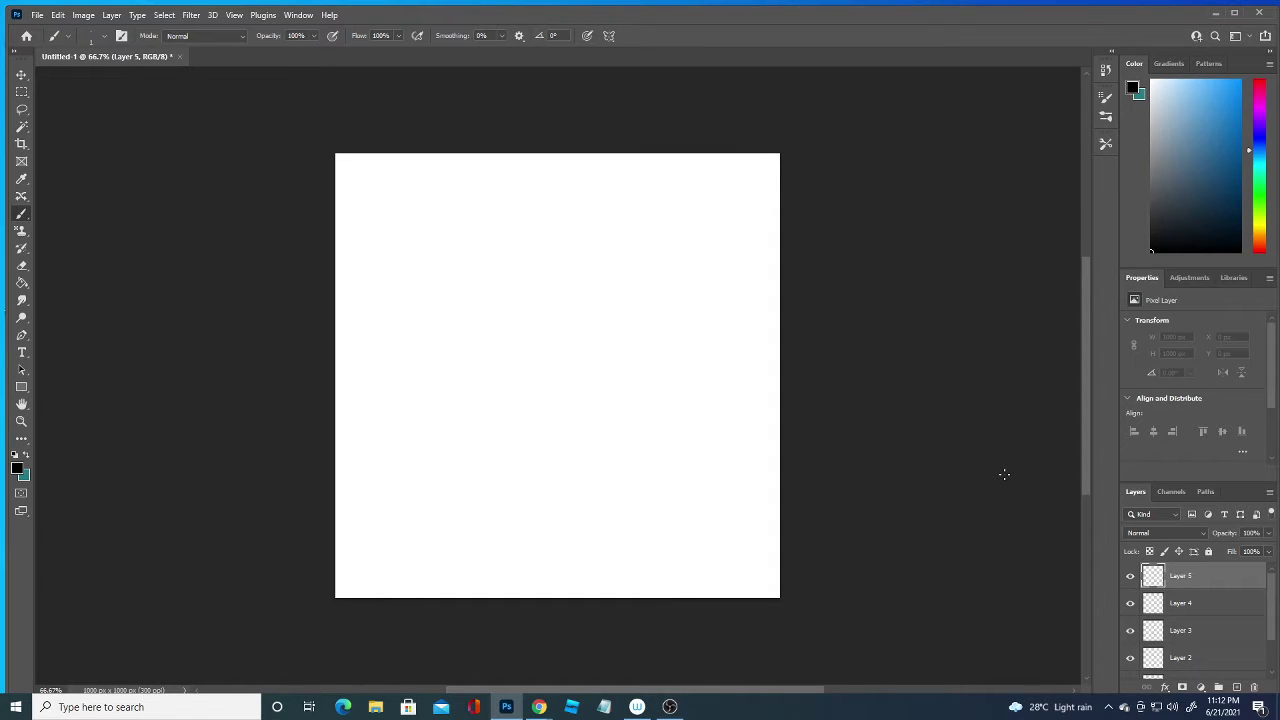
pyautogui.click(609, 35)
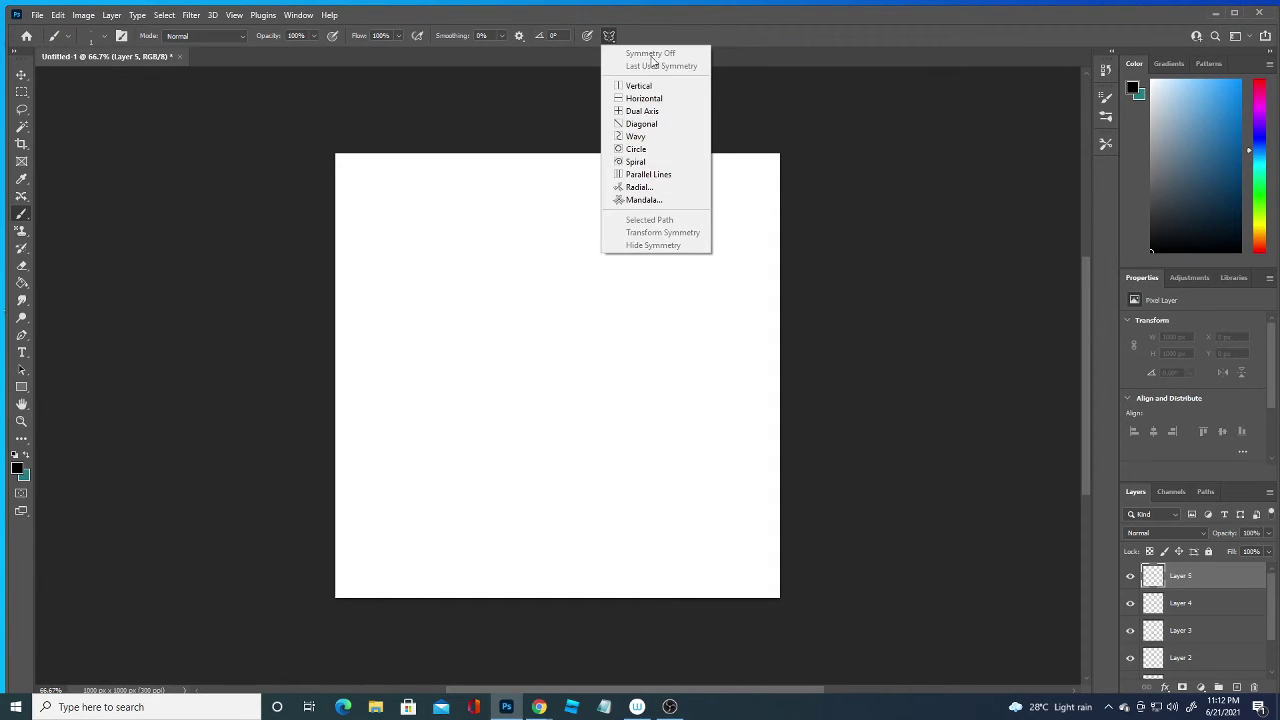
pyautogui.click(646, 86)
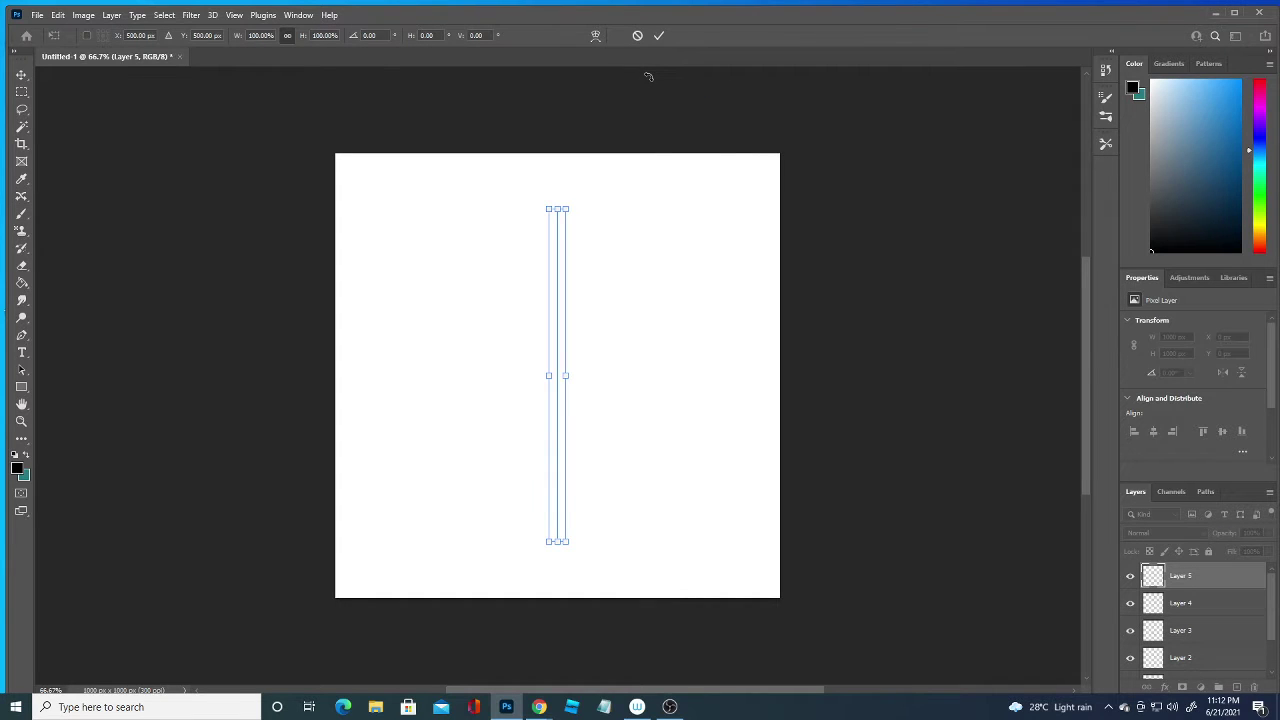
pyautogui.click(22, 215)
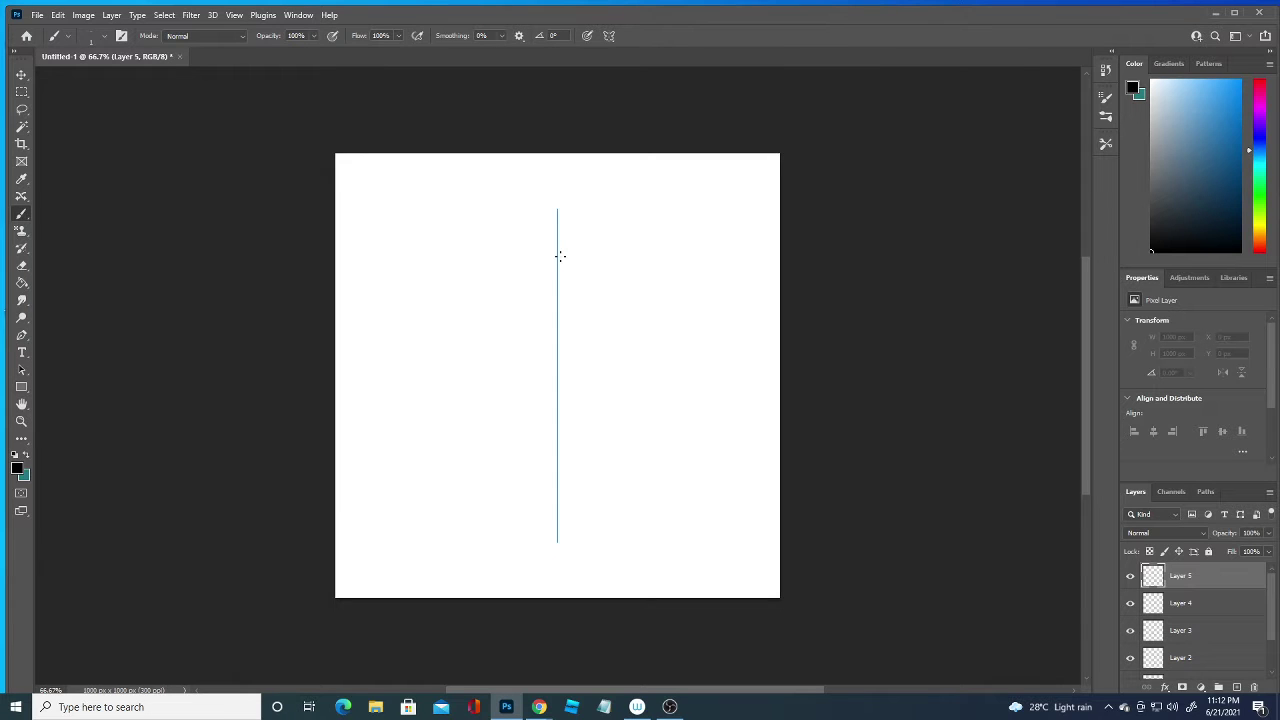
# Sketch mirrored eyebrow curves, undo them, and redraw the brows above eye level.
pyautogui.moveTo(566, 305); pyautogui.dragTo(617, 301)
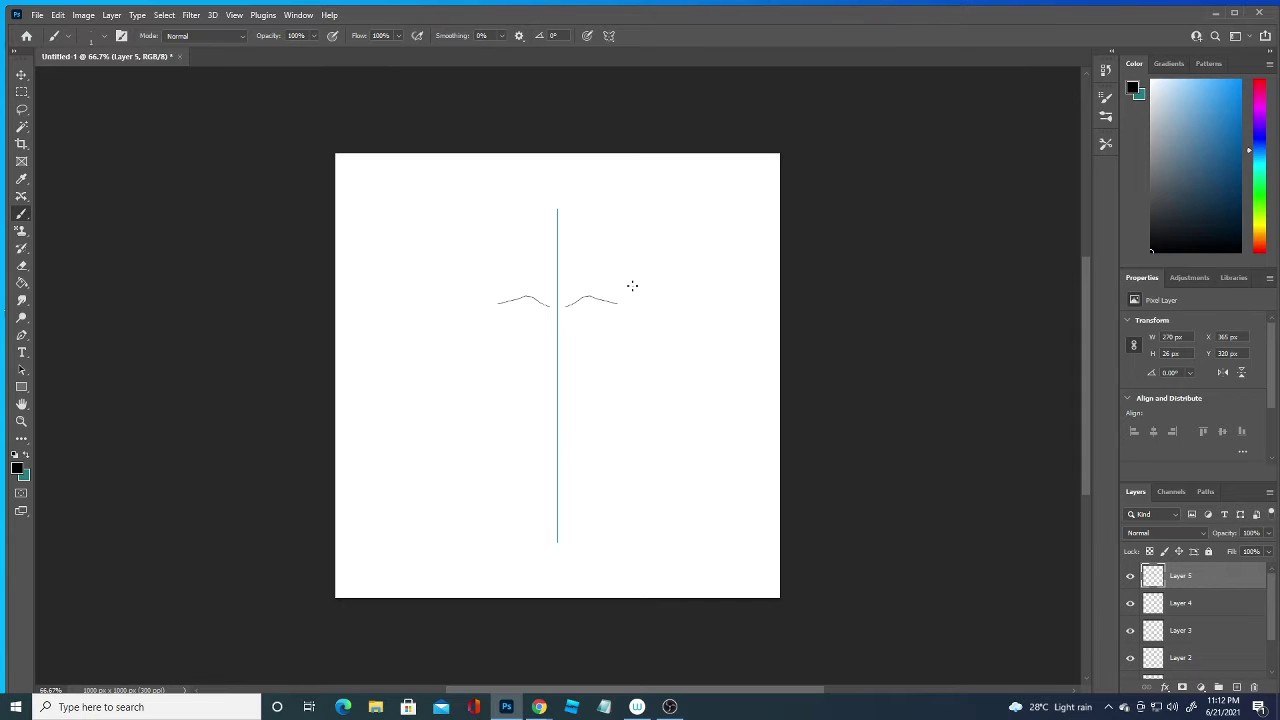
pyautogui.hotkey('ctrl', 'z')
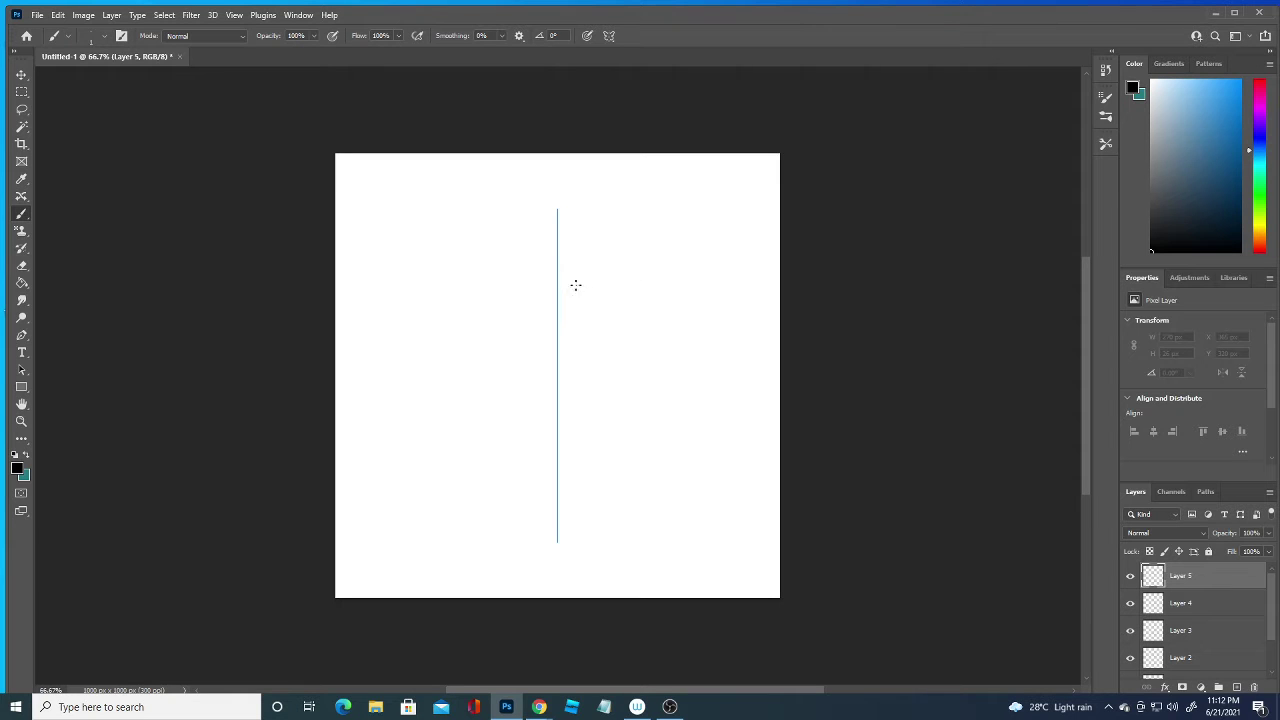
pyautogui.moveTo(565, 316)
pyautogui.mouseDown()
pyautogui.moveTo(610, 314)
pyautogui.moveTo(589, 325)
pyautogui.moveTo(607, 328)
pyautogui.mouseUp()
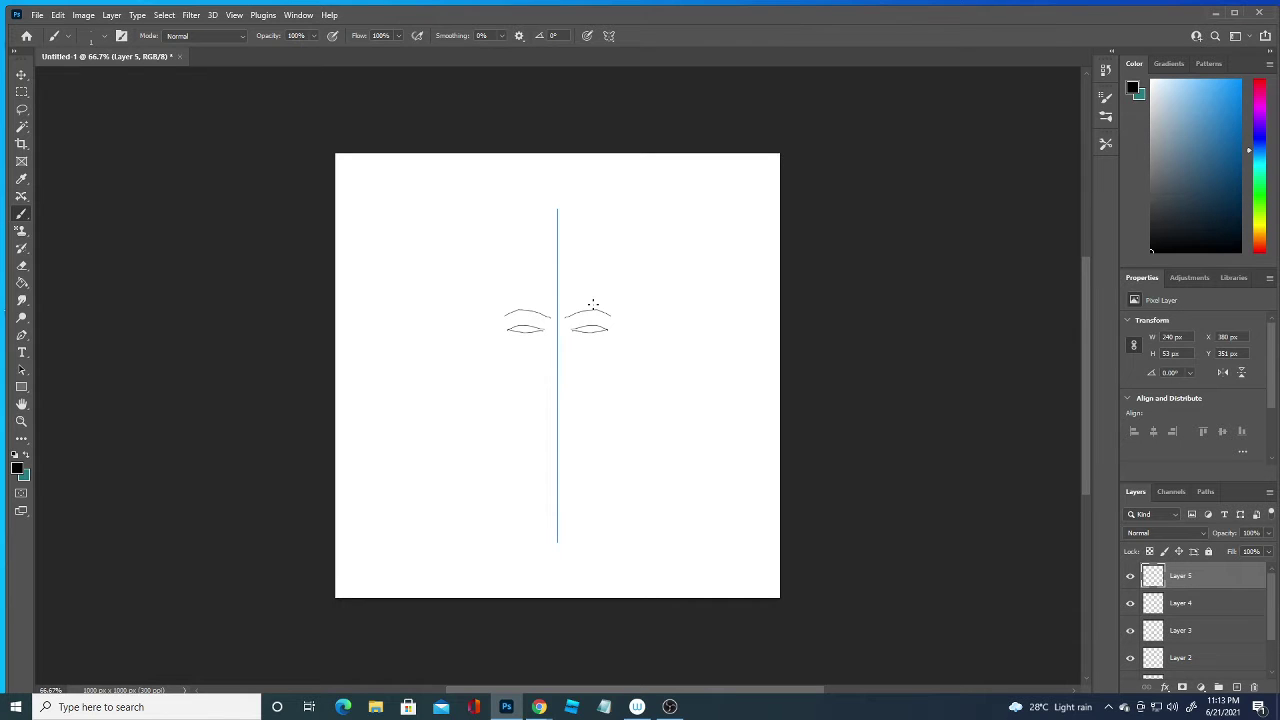
# Undo the earlier eye strokes, then redraw the eyebrow arcs and eye shapes beneath them.
pyautogui.hotkey('ctrl', 'z')
pyautogui.hotkey('ctrl', 'z')
pyautogui.moveTo(566, 317)
pyautogui.mouseDown()
pyautogui.moveTo(600, 306)
pyautogui.moveTo(612, 316)
pyautogui.moveTo(580, 328)
pyautogui.moveTo(598, 330)
pyautogui.mouseUp()
pyautogui.hotkey('ctrl', 'z')
pyautogui.moveTo(572, 335); pyautogui.dragTo(604, 334)
# Draw the nose, full lips, mirrored ears and a jawline tapering to the chin.
pyautogui.moveTo(550, 377); pyautogui.dragTo(568, 375)
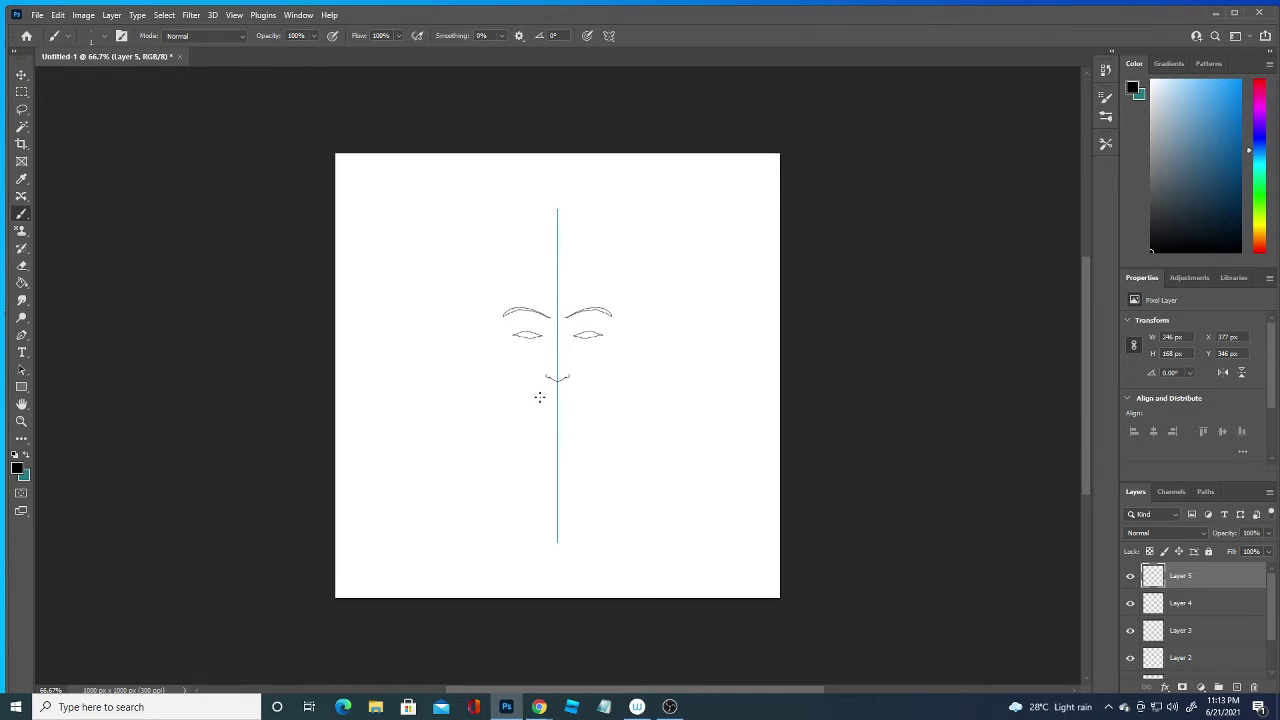
pyautogui.moveTo(540, 398); pyautogui.dragTo(575, 396)
pyautogui.moveTo(575, 400)
pyautogui.mouseDown()
pyautogui.moveTo(540, 402)
pyautogui.moveTo(575, 403)
pyautogui.mouseUp()
pyautogui.moveTo(618, 341); pyautogui.dragTo(620, 349)
pyautogui.moveTo(497, 317)
pyautogui.mouseDown()
pyautogui.moveTo(517, 405)
pyautogui.moveTo(563, 433)
pyautogui.mouseUp()
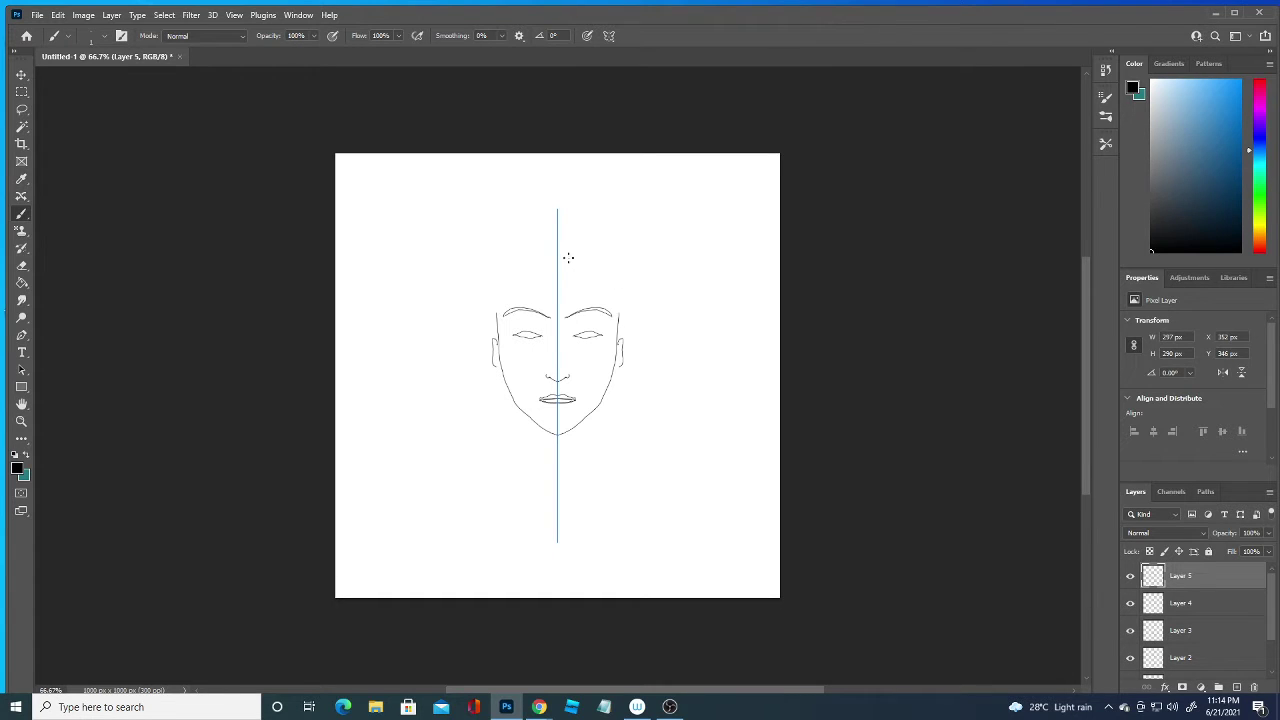
# Draw long mirrored hair strands from the crown down both sides past the jaw.
pyautogui.moveTo(566, 262); pyautogui.dragTo(614, 312)
pyautogui.moveTo(562, 261)
pyautogui.mouseDown()
pyautogui.moveTo(626, 314)
pyautogui.moveTo(616, 394)
pyautogui.mouseUp()
pyautogui.moveTo(565, 256)
pyautogui.mouseDown()
pyautogui.moveTo(628, 306)
pyautogui.moveTo(637, 341)
pyautogui.moveTo(613, 414)
pyautogui.moveTo(623, 455)
pyautogui.mouseUp()
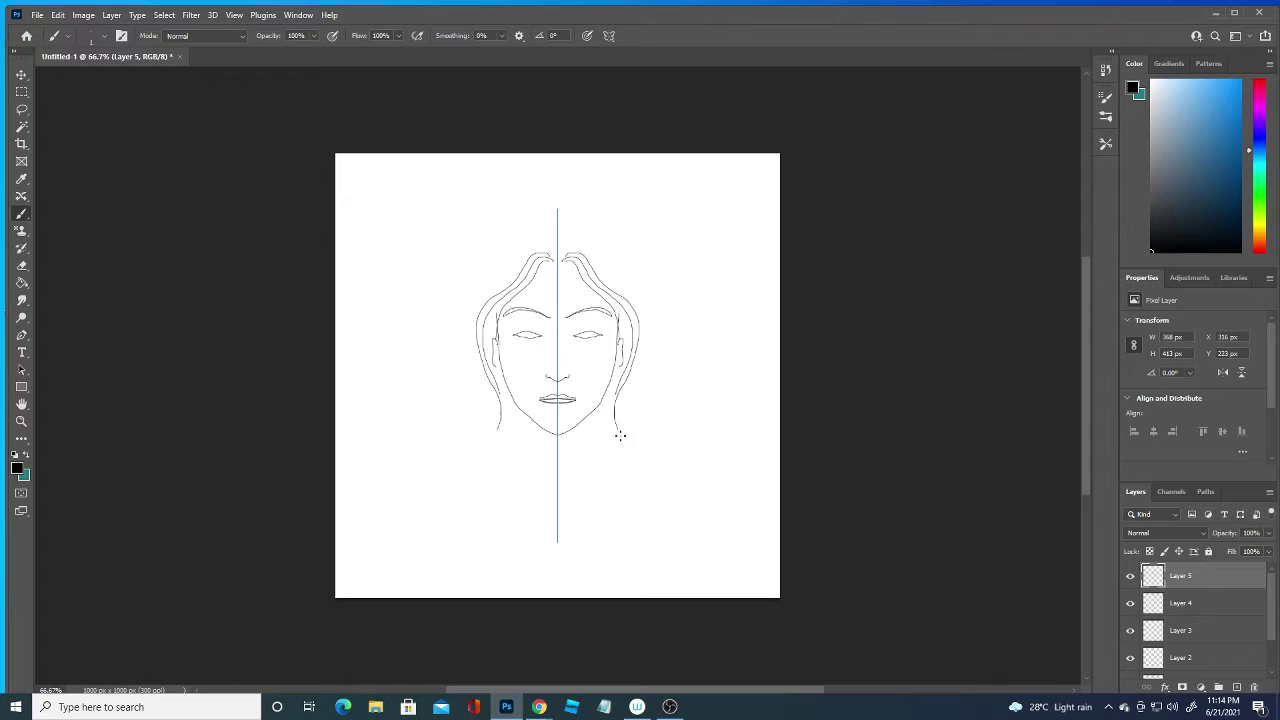
pyautogui.moveTo(616, 393); pyautogui.dragTo(618, 470)
pyautogui.moveTo(562, 254)
pyautogui.mouseDown()
pyautogui.moveTo(624, 294)
pyautogui.moveTo(627, 358)
pyautogui.mouseUp()
pyautogui.moveTo(626, 440); pyautogui.dragTo(638, 306)
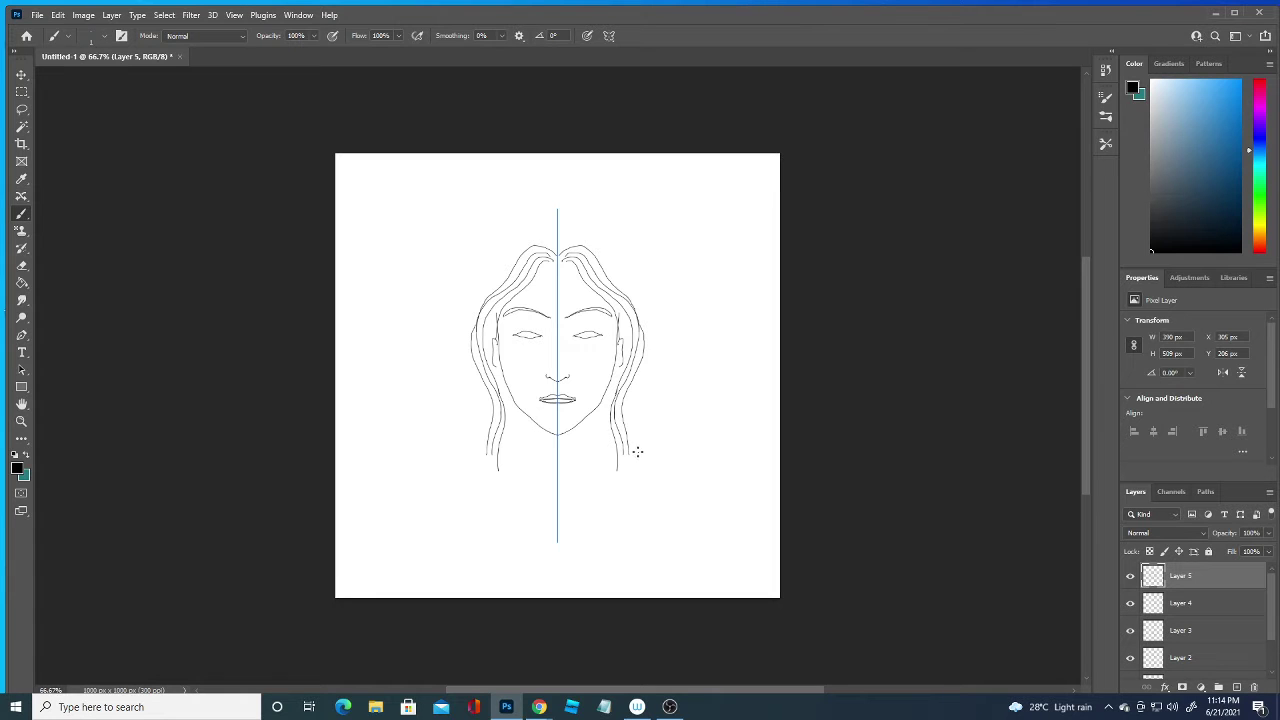
pyautogui.moveTo(632, 460)
pyautogui.mouseDown()
pyautogui.moveTo(640, 297)
pyautogui.moveTo(600, 236)
pyautogui.mouseUp()
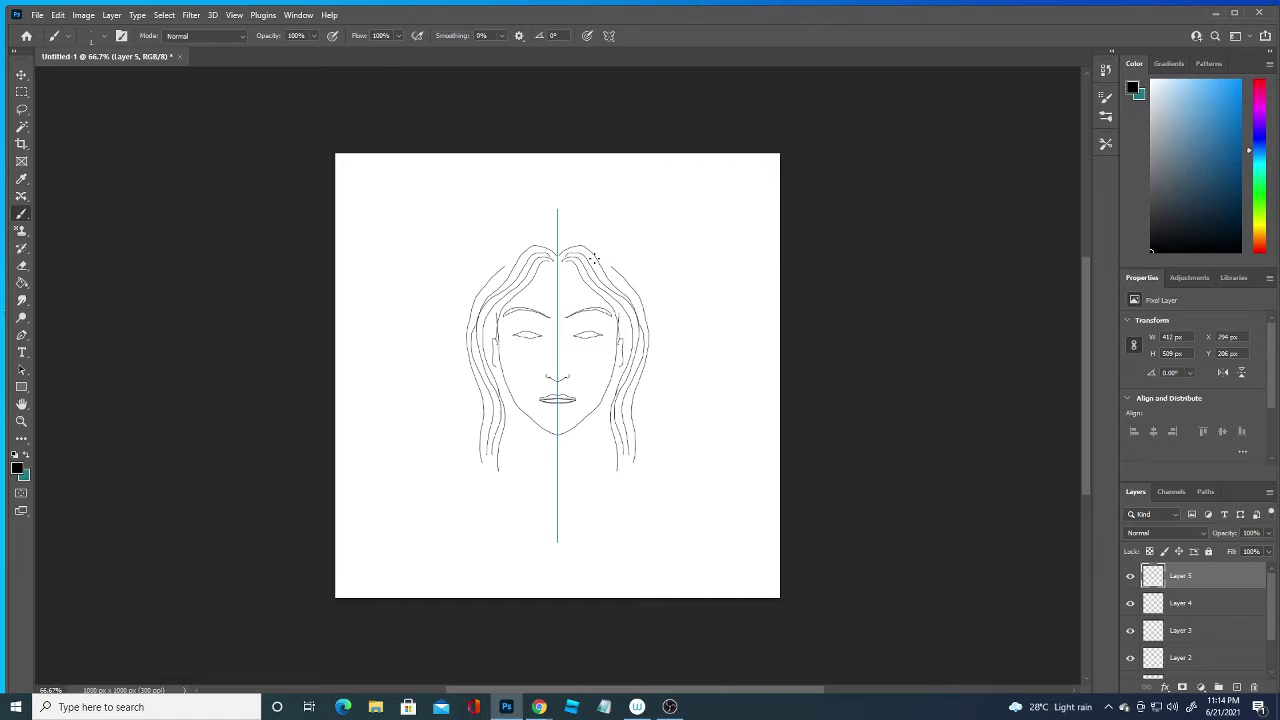
# Add hair strands on top of the head, along the cheeks and jaw, and extend shoulder lines.
pyautogui.moveTo(492, 282)
pyautogui.mouseDown()
pyautogui.moveTo(511, 254)
pyautogui.moveTo(556, 242)
pyautogui.mouseUp()
pyautogui.moveTo(626, 339); pyautogui.dragTo(625, 364)
pyautogui.moveTo(501, 380)
pyautogui.mouseDown()
pyautogui.moveTo(498, 413)
pyautogui.moveTo(511, 249)
pyautogui.moveTo(570, 236)
pyautogui.mouseUp()
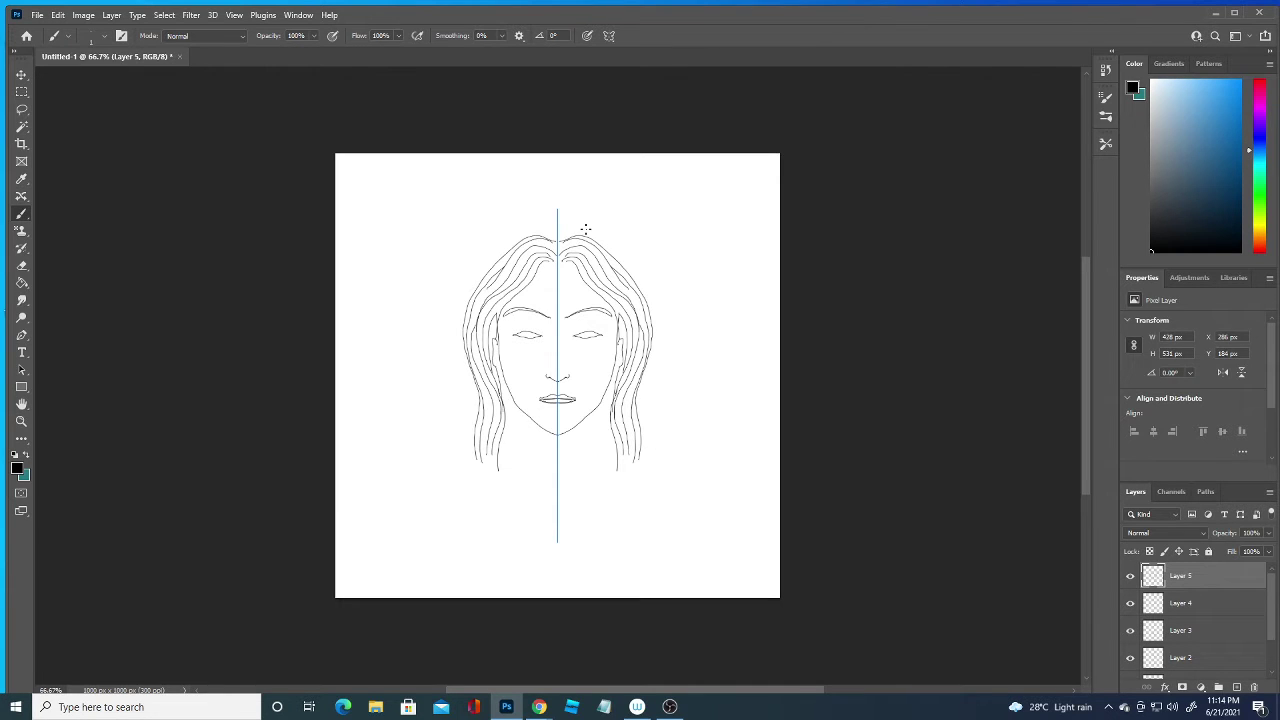
pyautogui.moveTo(607, 395); pyautogui.dragTo(601, 485)
pyautogui.moveTo(594, 408); pyautogui.dragTo(600, 450)
pyautogui.moveTo(597, 407); pyautogui.dragTo(605, 452)
pyautogui.moveTo(638, 467)
pyautogui.mouseDown()
pyautogui.moveTo(677, 485)
pyautogui.moveTo(692, 608)
pyautogui.mouseUp()
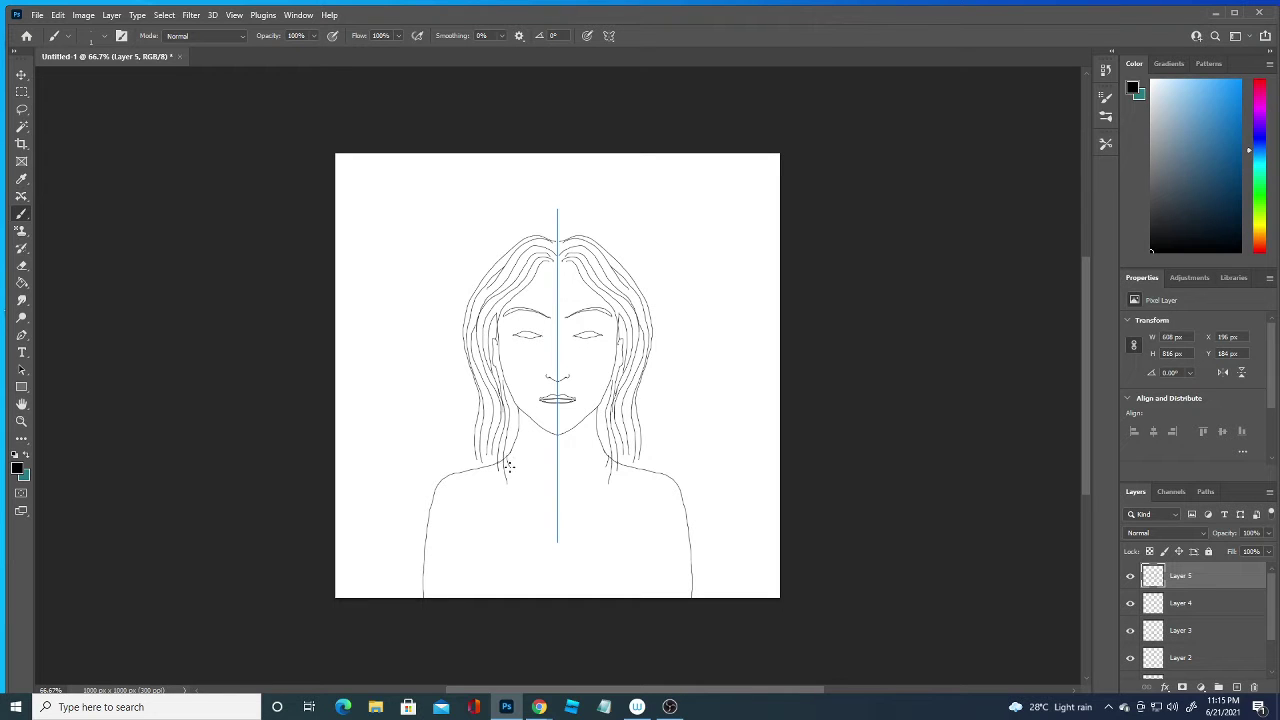
# Draw the shoulders, V neckline and chest curves, plus hair strands falling past the shoulders.
pyautogui.moveTo(505, 462); pyautogui.dragTo(557, 534)
pyautogui.moveTo(503, 462)
pyautogui.mouseDown()
pyautogui.moveTo(541, 535)
pyautogui.moveTo(558, 541)
pyautogui.mouseUp()
pyautogui.moveTo(469, 533)
pyautogui.mouseDown()
pyautogui.moveTo(466, 568)
pyautogui.moveTo(484, 597)
pyautogui.mouseUp()
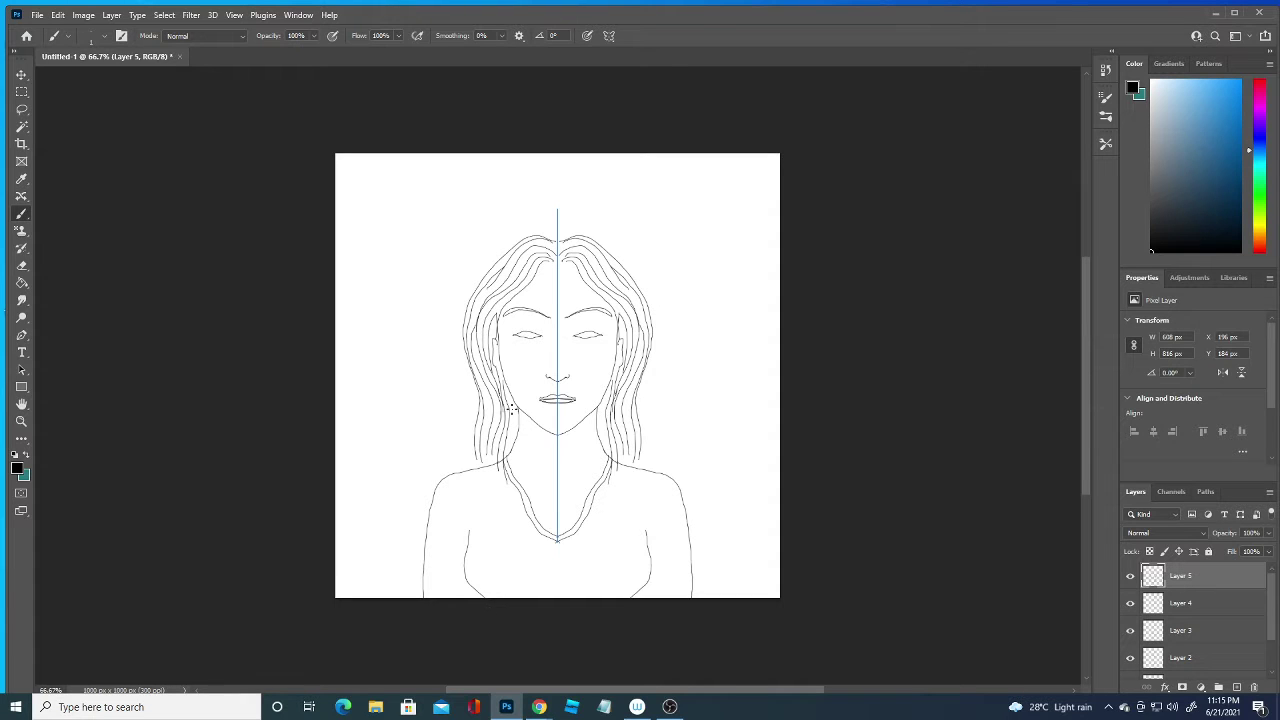
pyautogui.moveTo(510, 401)
pyautogui.mouseDown()
pyautogui.moveTo(504, 475)
pyautogui.moveTo(485, 462)
pyautogui.moveTo(482, 484)
pyautogui.mouseUp()
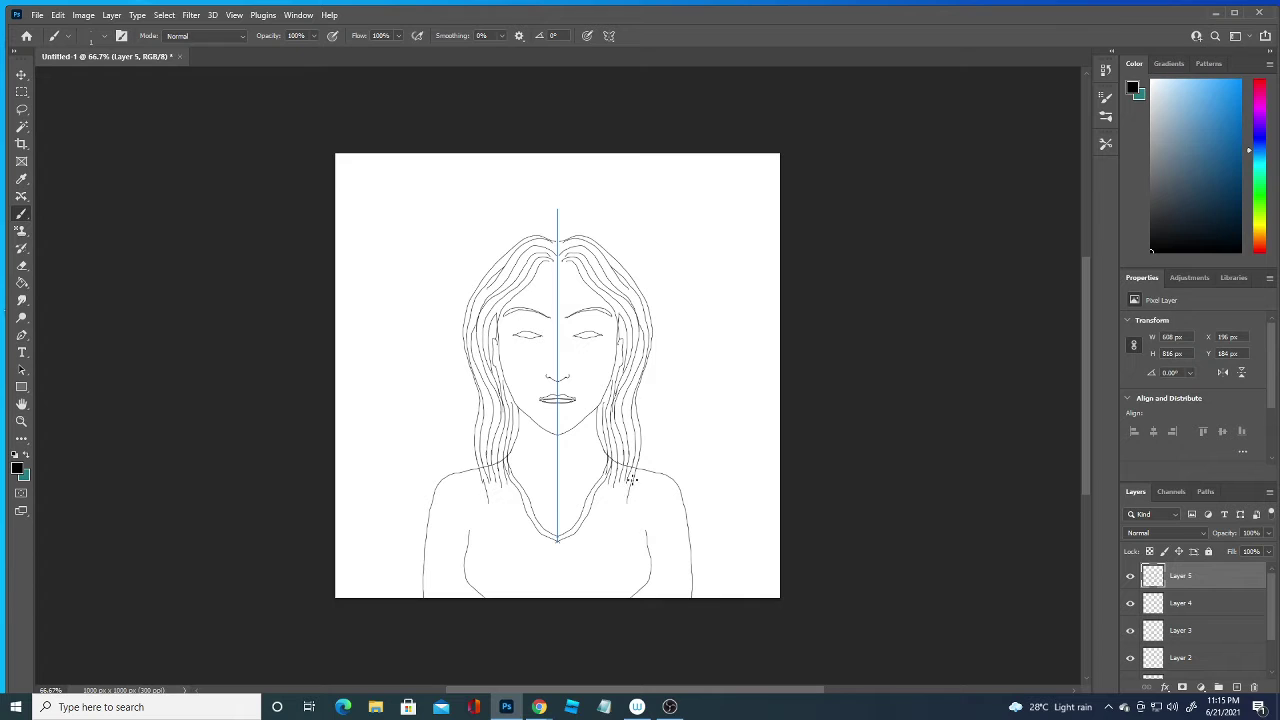
pyautogui.moveTo(622, 476); pyautogui.dragTo(610, 498)
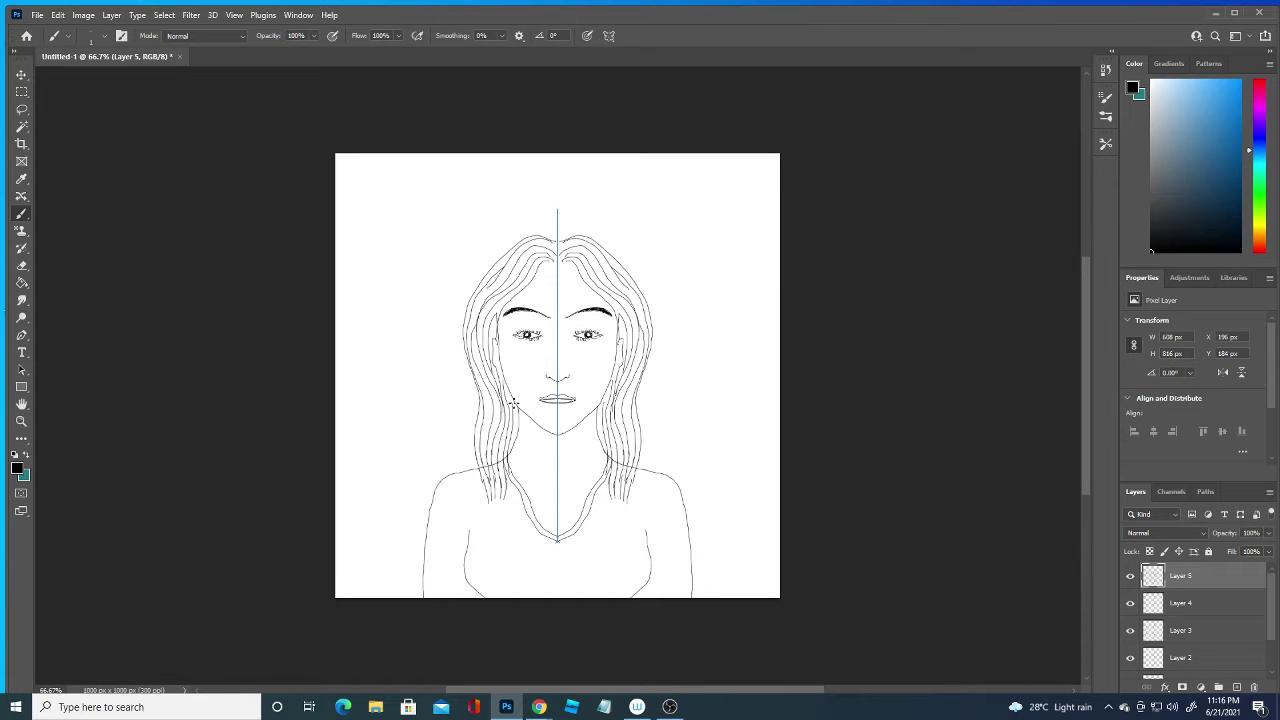
# Fill Layer 4 with white using the Paint Bucket.
pyautogui.click(1203, 606)
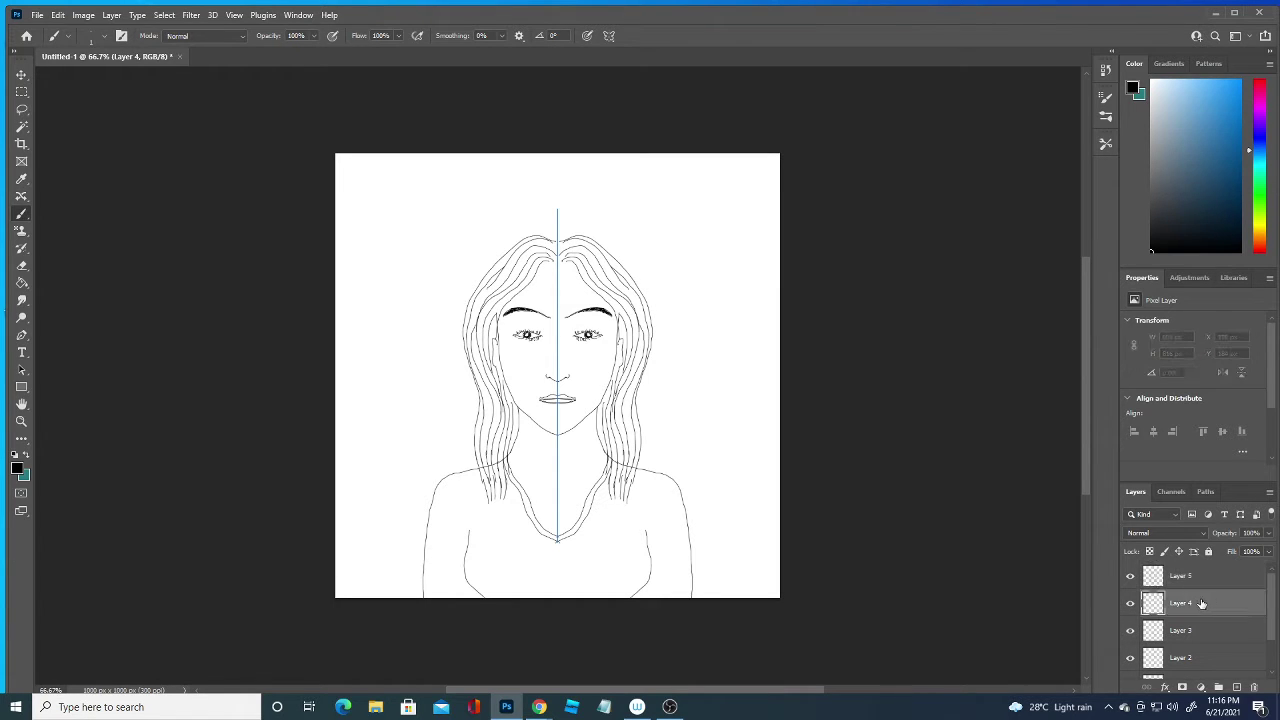
pyautogui.click(21, 282)
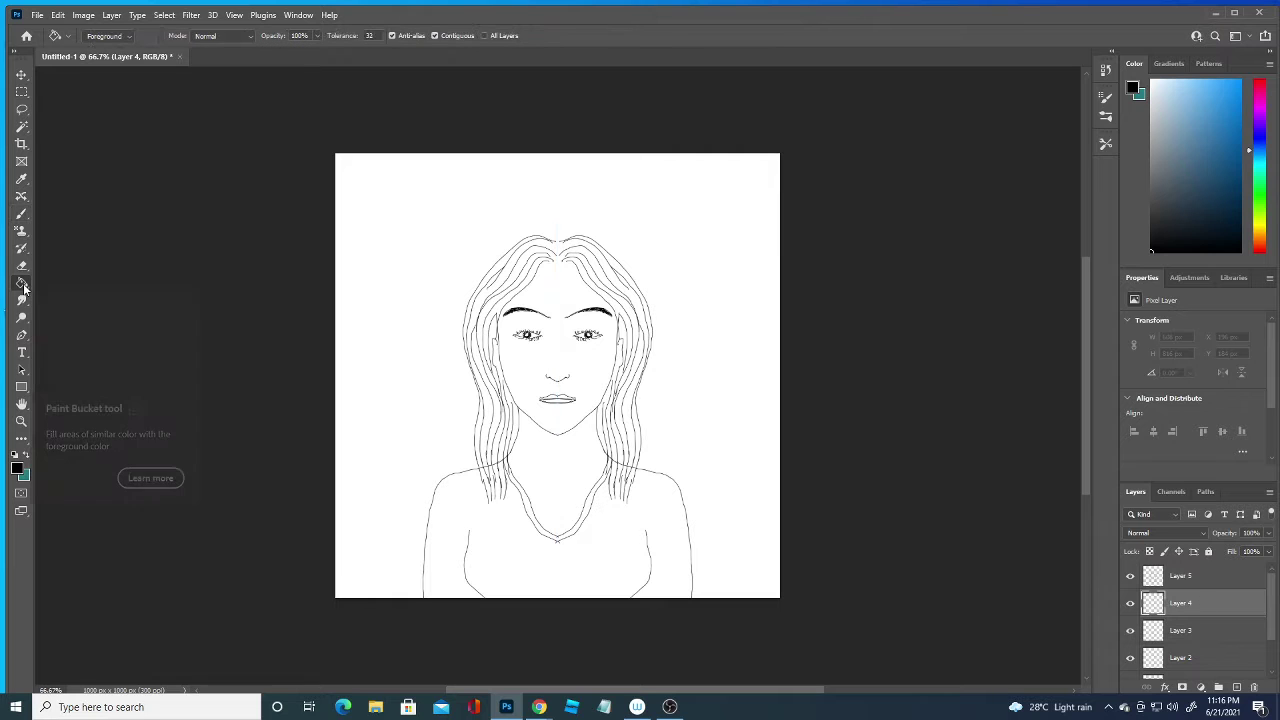
pyautogui.click(16, 467)
pyautogui.click(69, 463)
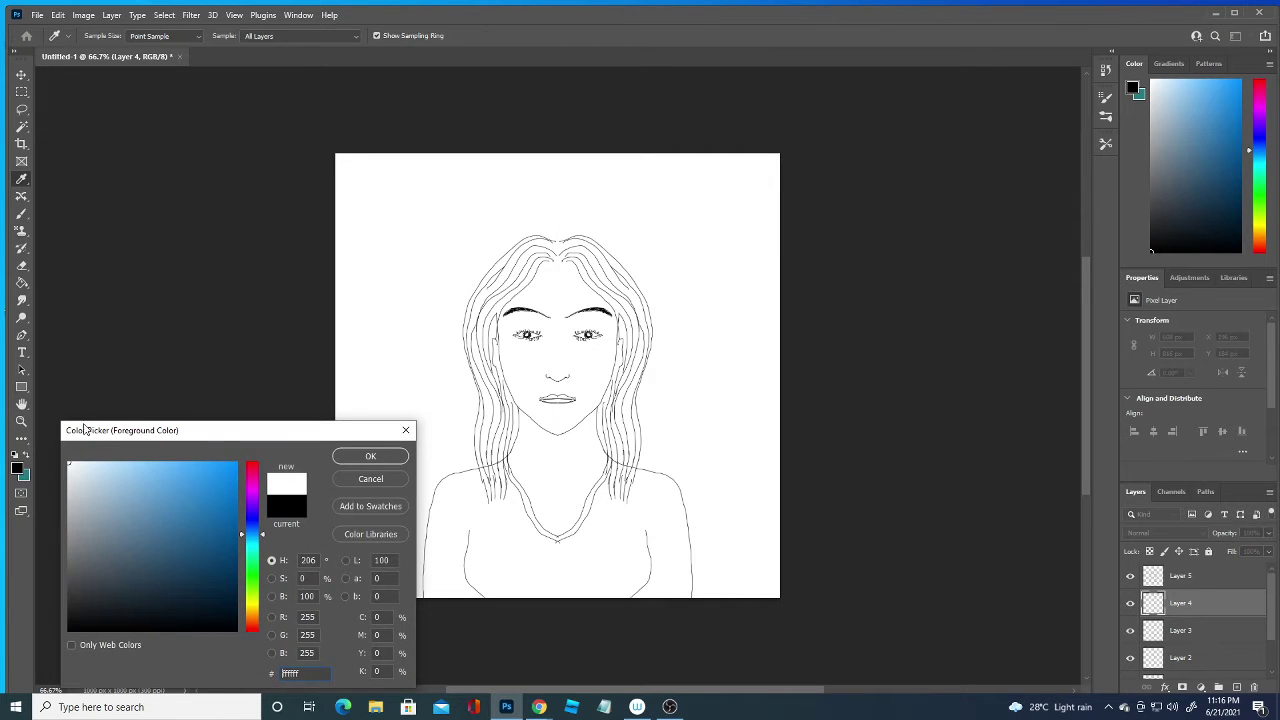
pyautogui.click(369, 457)
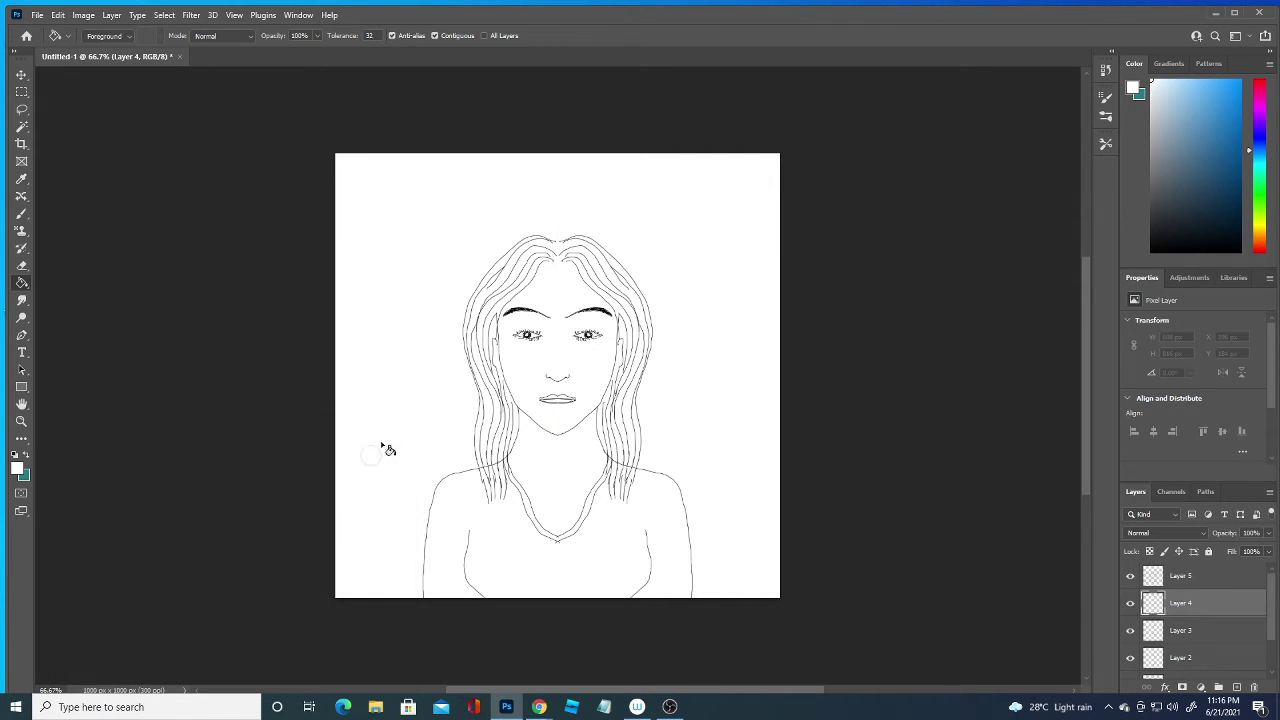
pyautogui.click(694, 364)
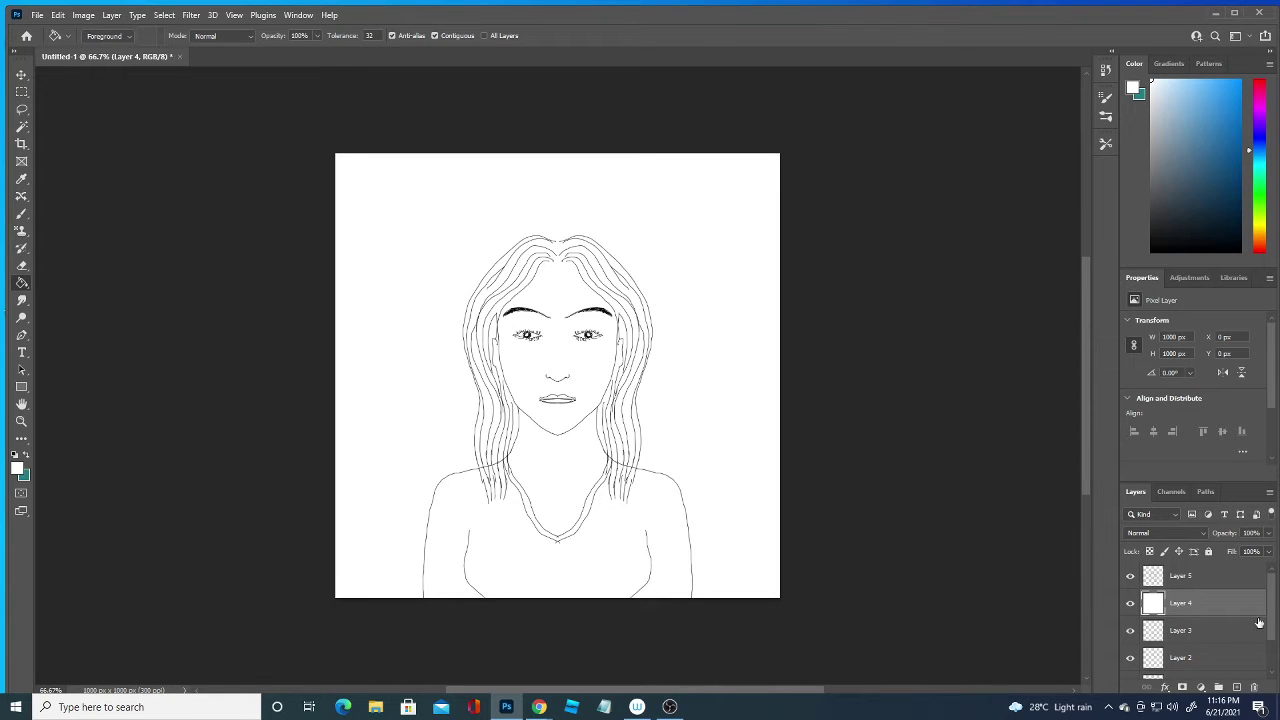
# Add Layer 6 above Background and fill it with steel blue 3f6a8b, then reselect Layer 4.
pyautogui.click(1230, 632)
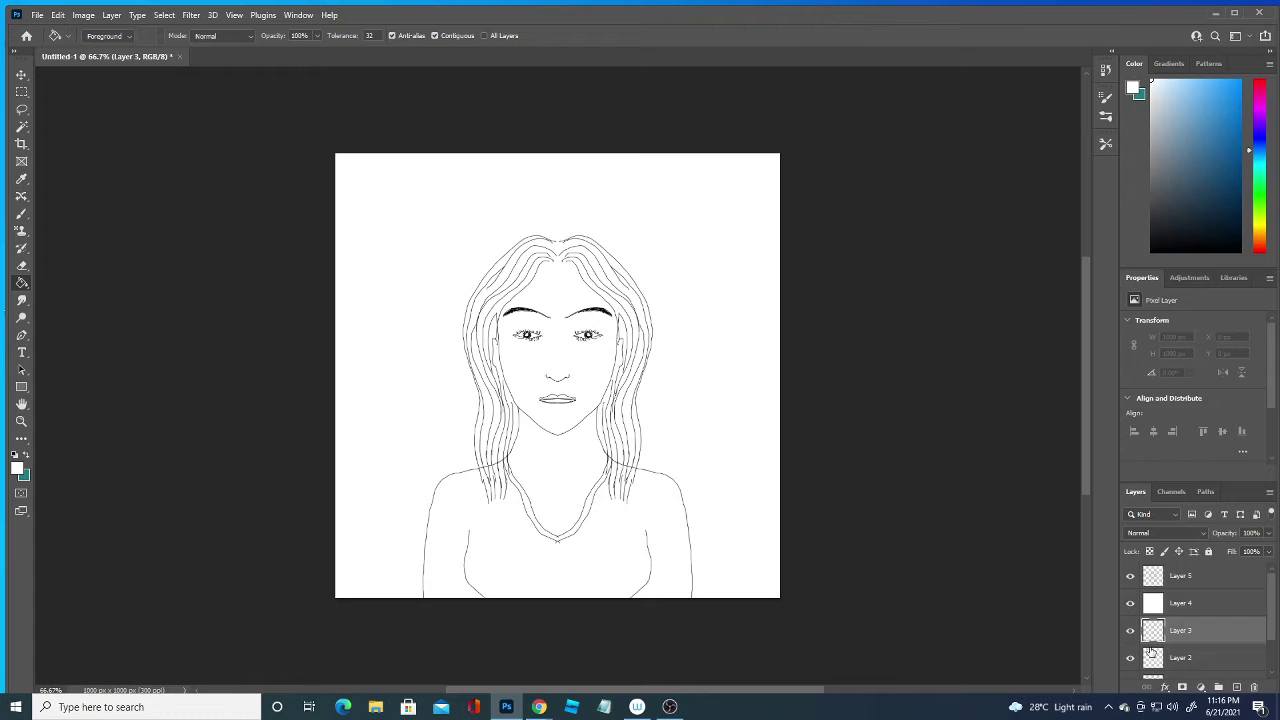
pyautogui.moveTo(1268, 634); pyautogui.dragTo(1272, 669)
pyautogui.click(1220, 670)
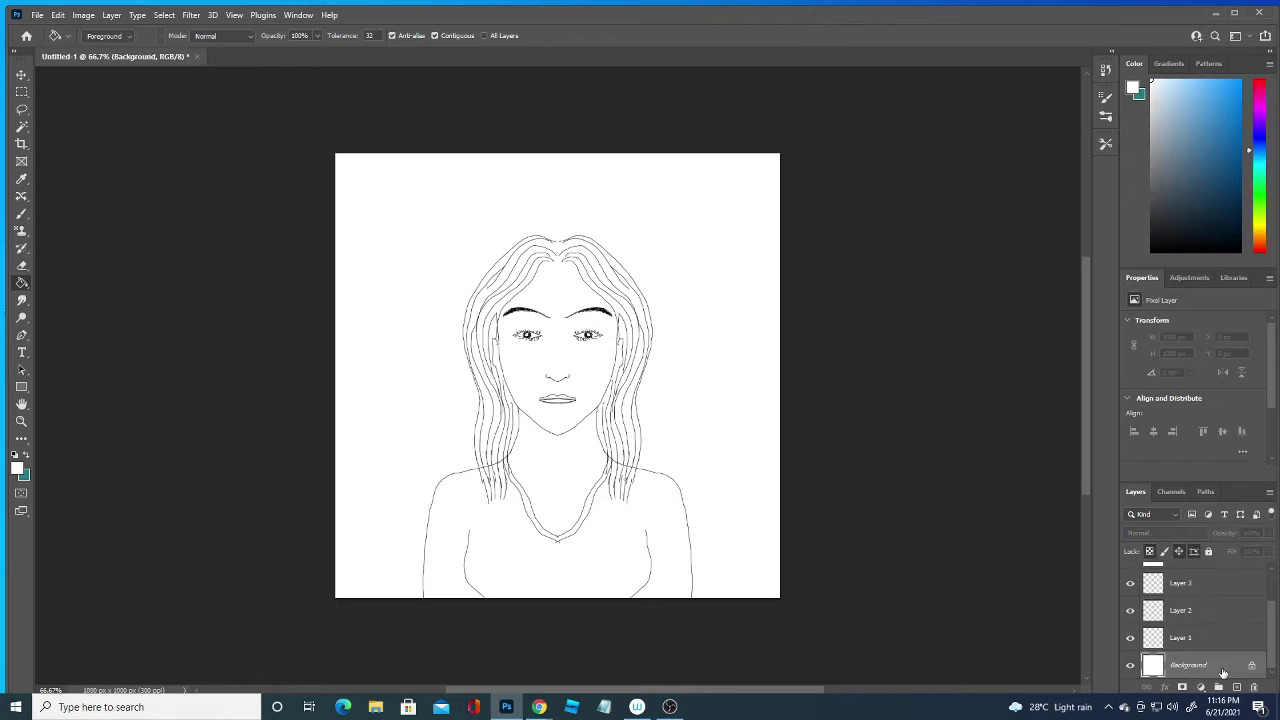
pyautogui.click(1237, 687)
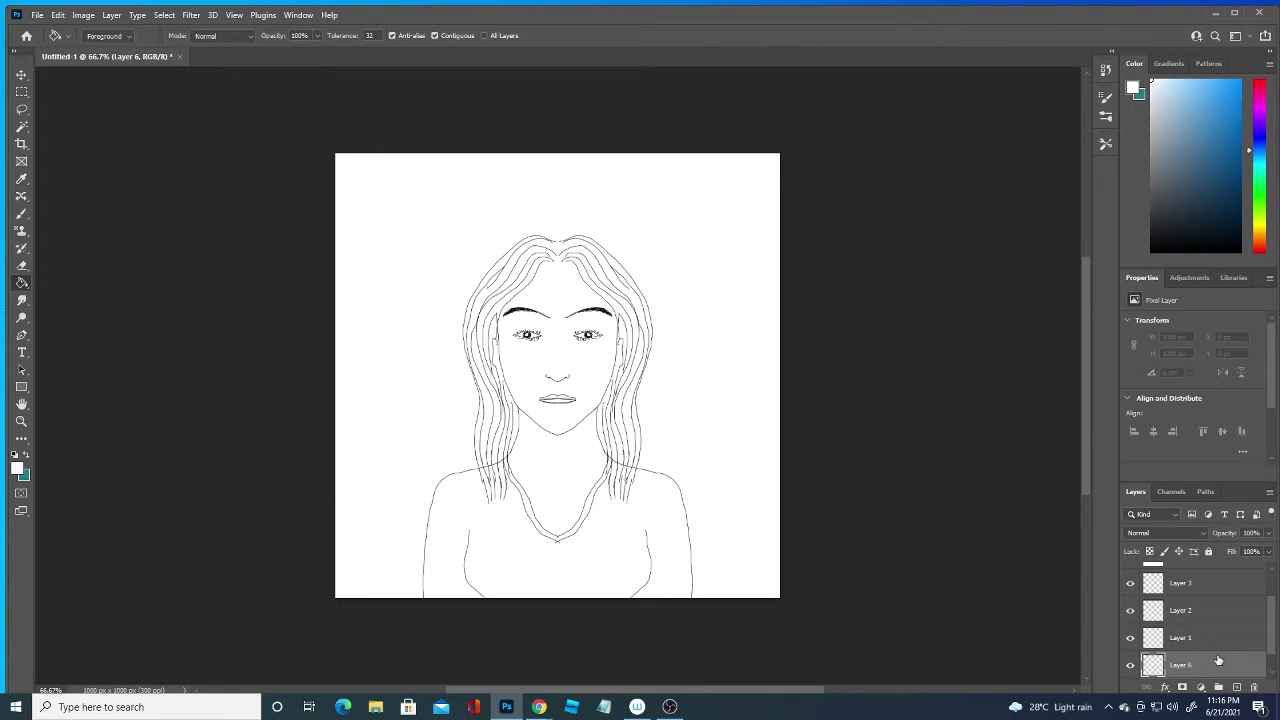
pyautogui.click(17, 469)
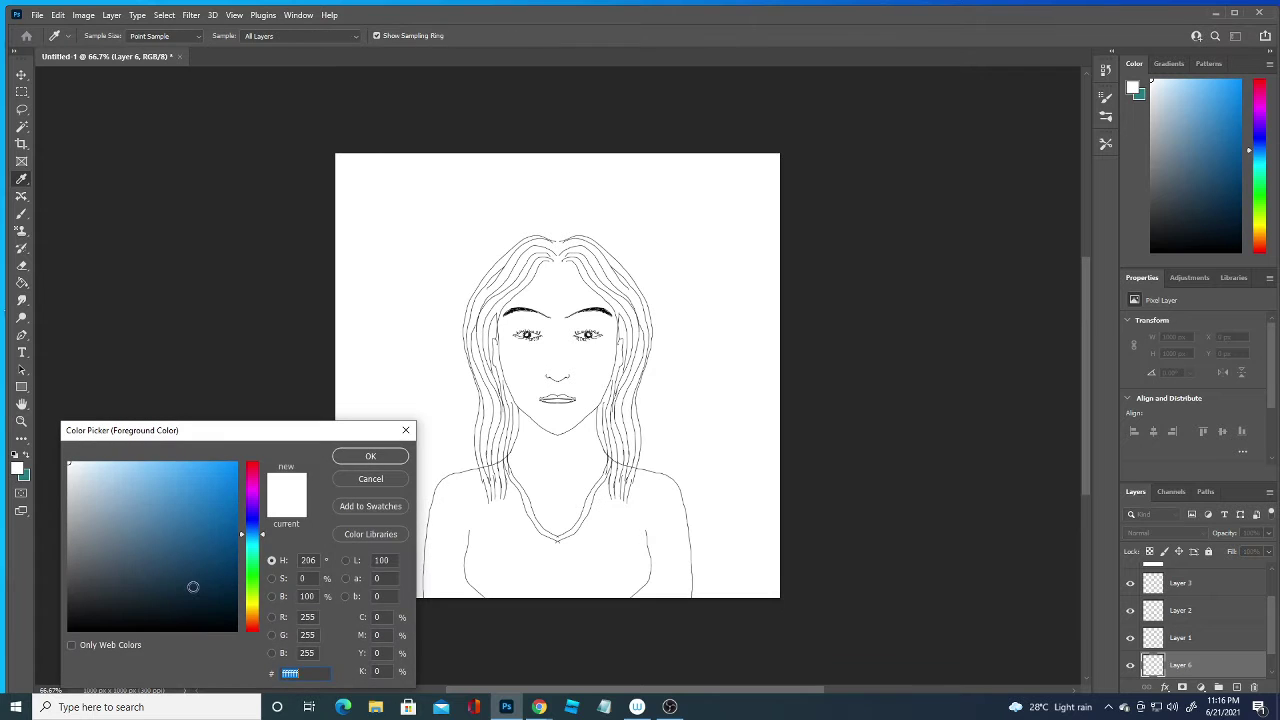
pyautogui.write('3f6a8b')
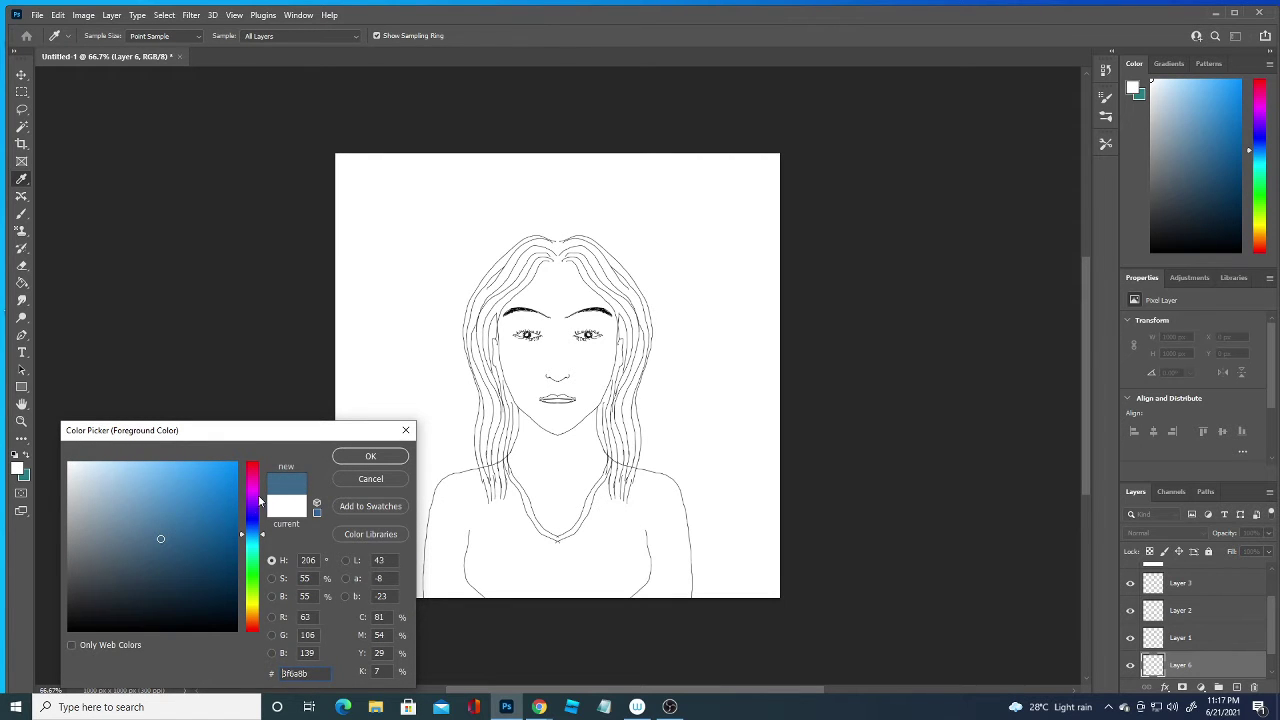
pyautogui.click(368, 457)
pyautogui.click(404, 385)
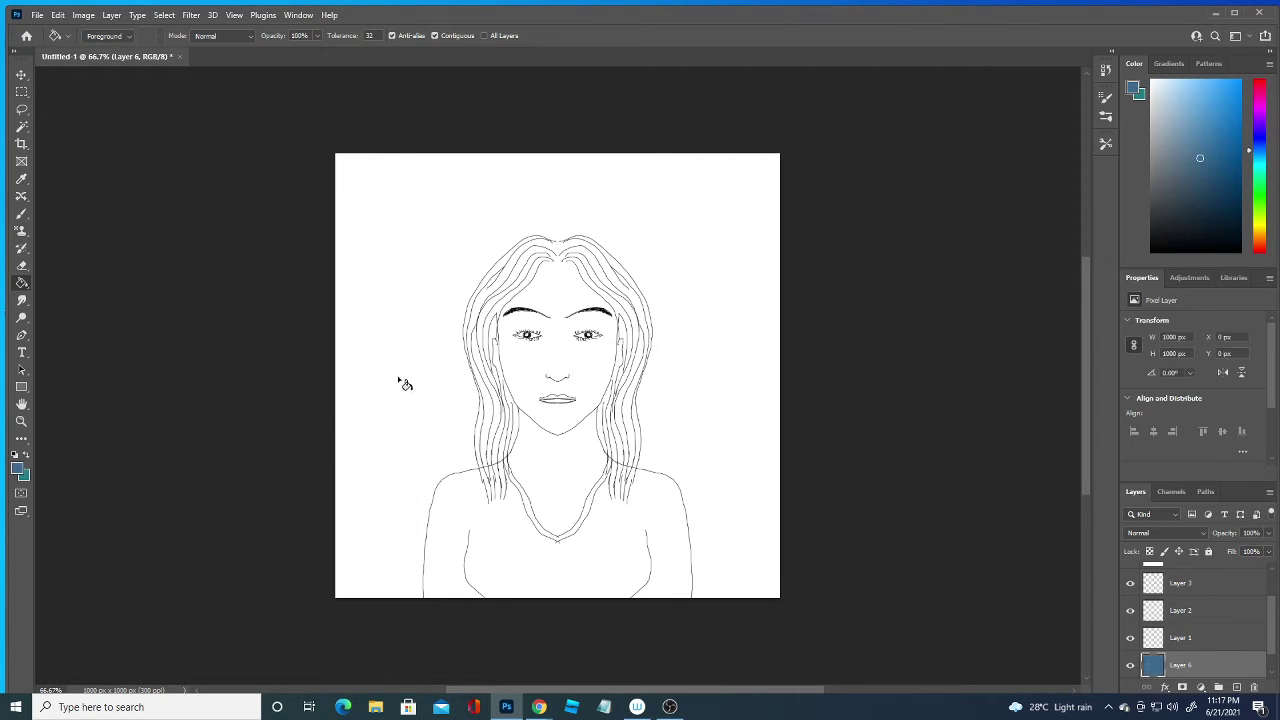
pyautogui.scroll(2, 1271, 625)
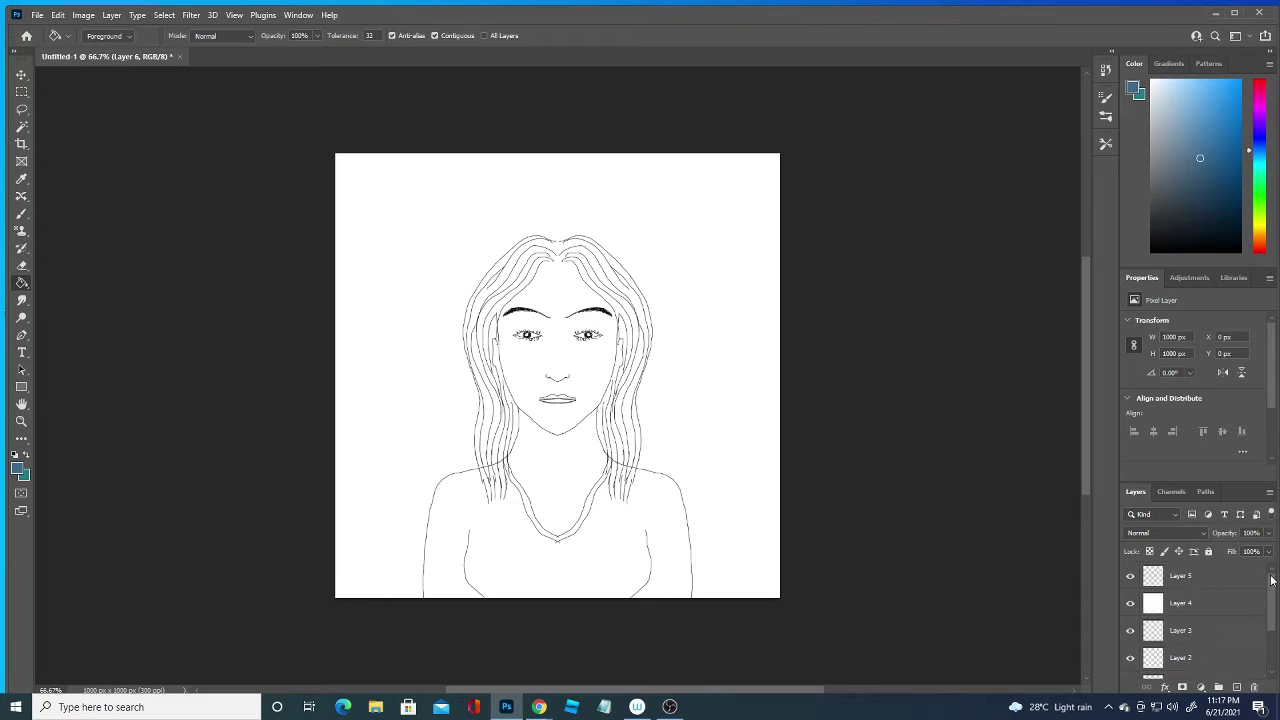
pyautogui.click(1218, 603)
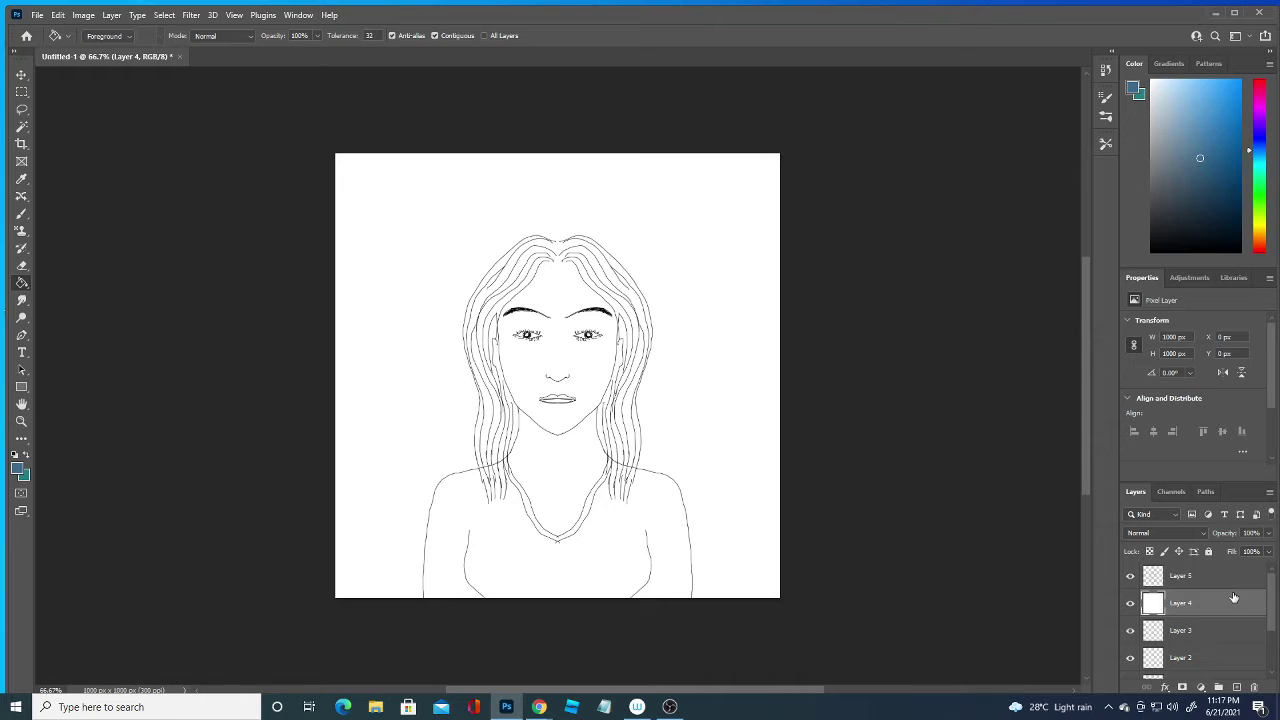
# Erase most of the white layer with a 259 px mirrored eraser, leaving an eye band.
pyautogui.click(21, 265)
pyautogui.click(104, 36)
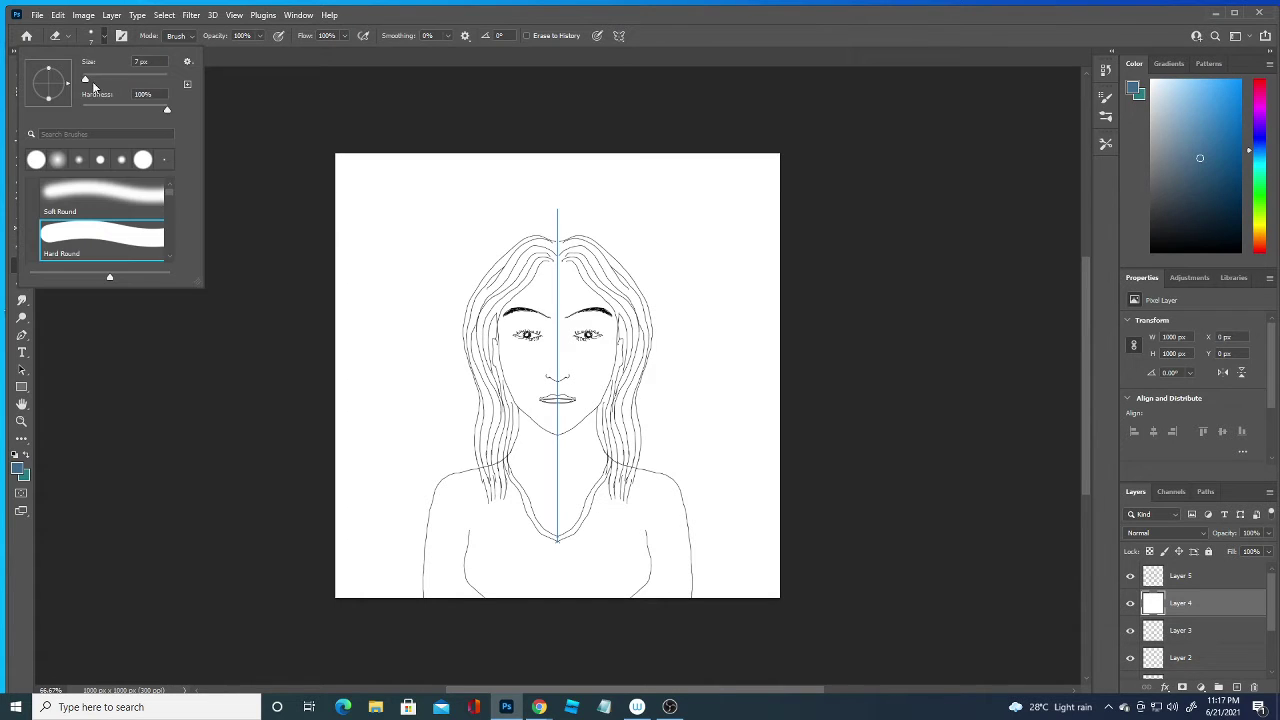
pyautogui.moveTo(86, 79); pyautogui.dragTo(143, 78)
pyautogui.moveTo(656, 170)
pyautogui.mouseDown()
pyautogui.moveTo(560, 195)
pyautogui.moveTo(572, 260)
pyautogui.moveTo(703, 523)
pyautogui.moveTo(371, 600)
pyautogui.moveTo(529, 503)
pyautogui.moveTo(800, 386)
pyautogui.moveTo(607, 427)
pyautogui.moveTo(676, 400)
pyautogui.moveTo(711, 124)
pyautogui.moveTo(809, 323)
pyautogui.moveTo(652, 293)
pyautogui.moveTo(572, 399)
pyautogui.mouseUp()
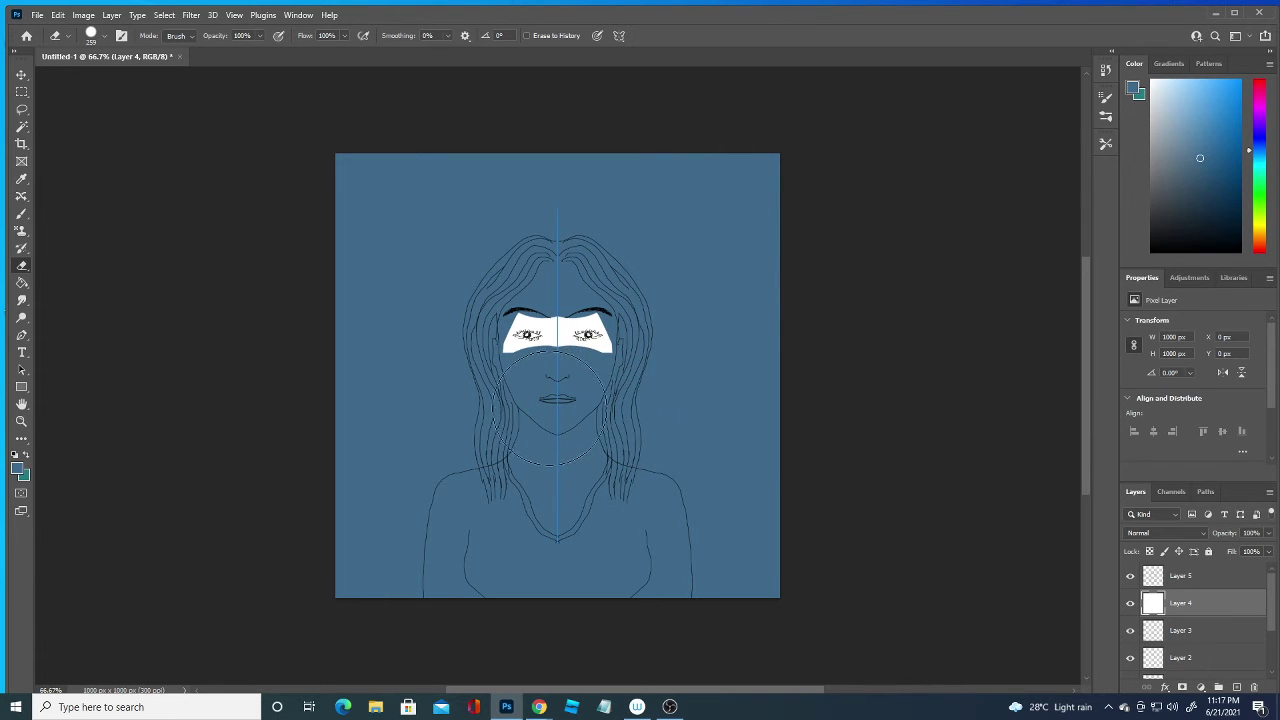
pyautogui.moveTo(570, 402); pyautogui.dragTo(505, 402)
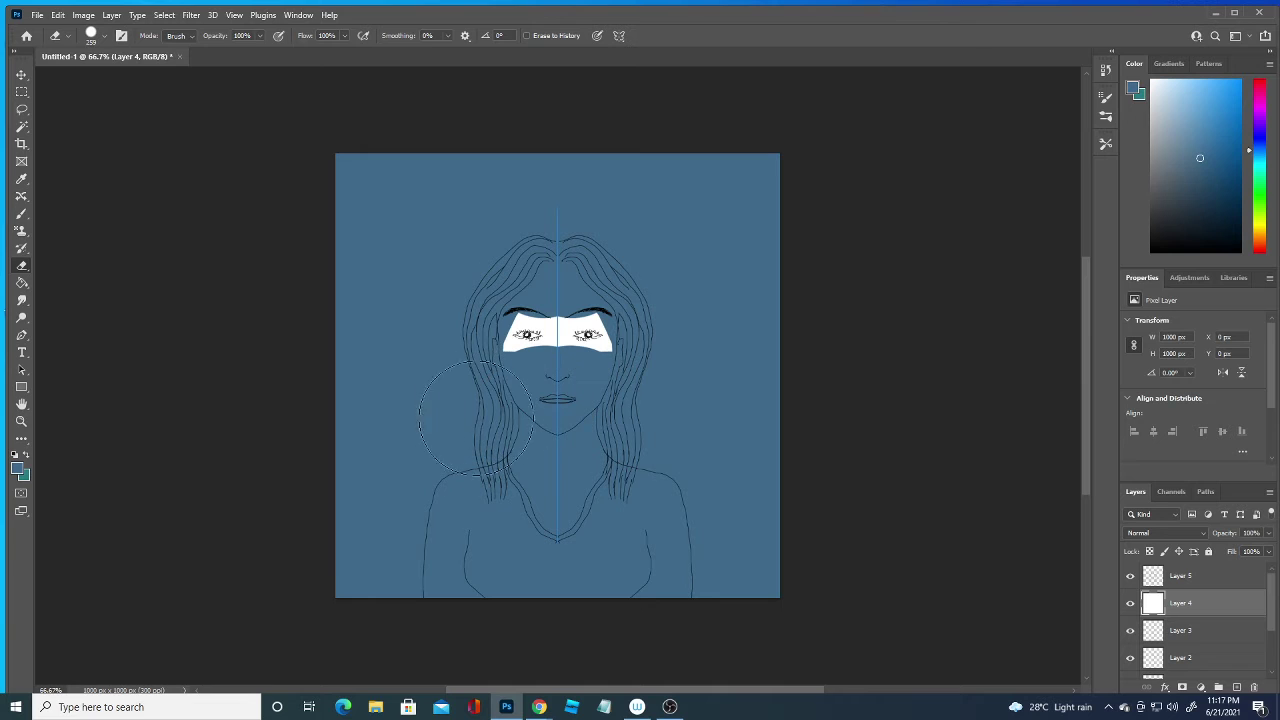
# With a 37 px eraser, cut a gap through the centre of the white eye band.
pyautogui.click(104, 35)
pyautogui.moveTo(110, 65); pyautogui.dragTo(93, 65)
pyautogui.click(540, 306)
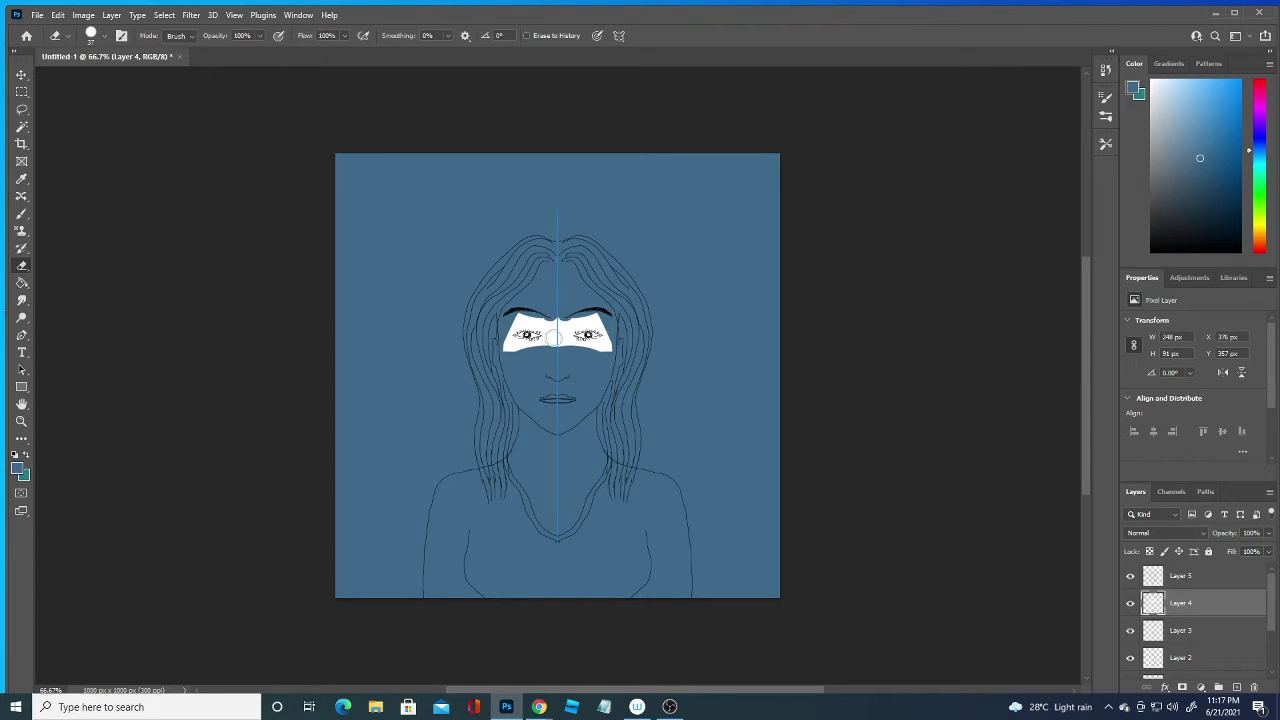
pyautogui.moveTo(552, 318)
pyautogui.mouseDown()
pyautogui.moveTo(555, 356)
pyautogui.moveTo(506, 346)
pyautogui.mouseUp()
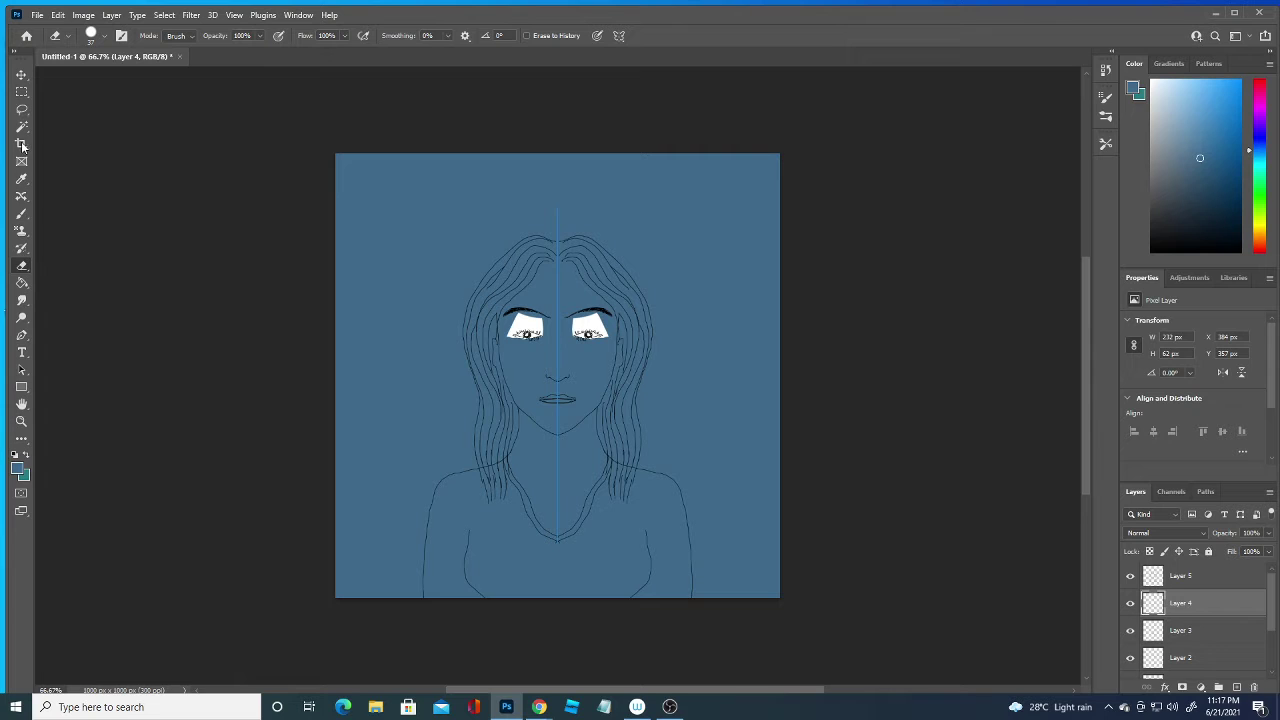
# At 200% zoom, try a Lasso selection around the eye, delete the inverse, undo, and deselect.
pyautogui.click(22, 110)
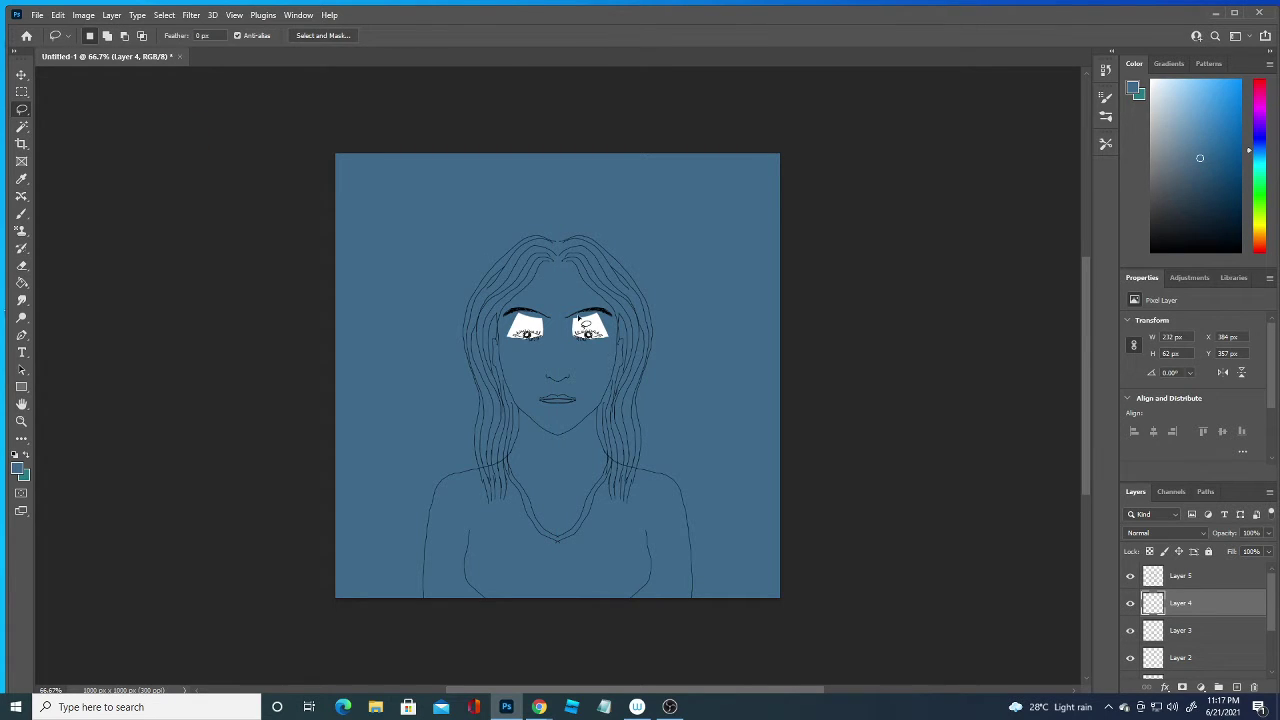
pyautogui.hotkey('ctrl', '+')
pyautogui.hotkey('ctrl', '+')
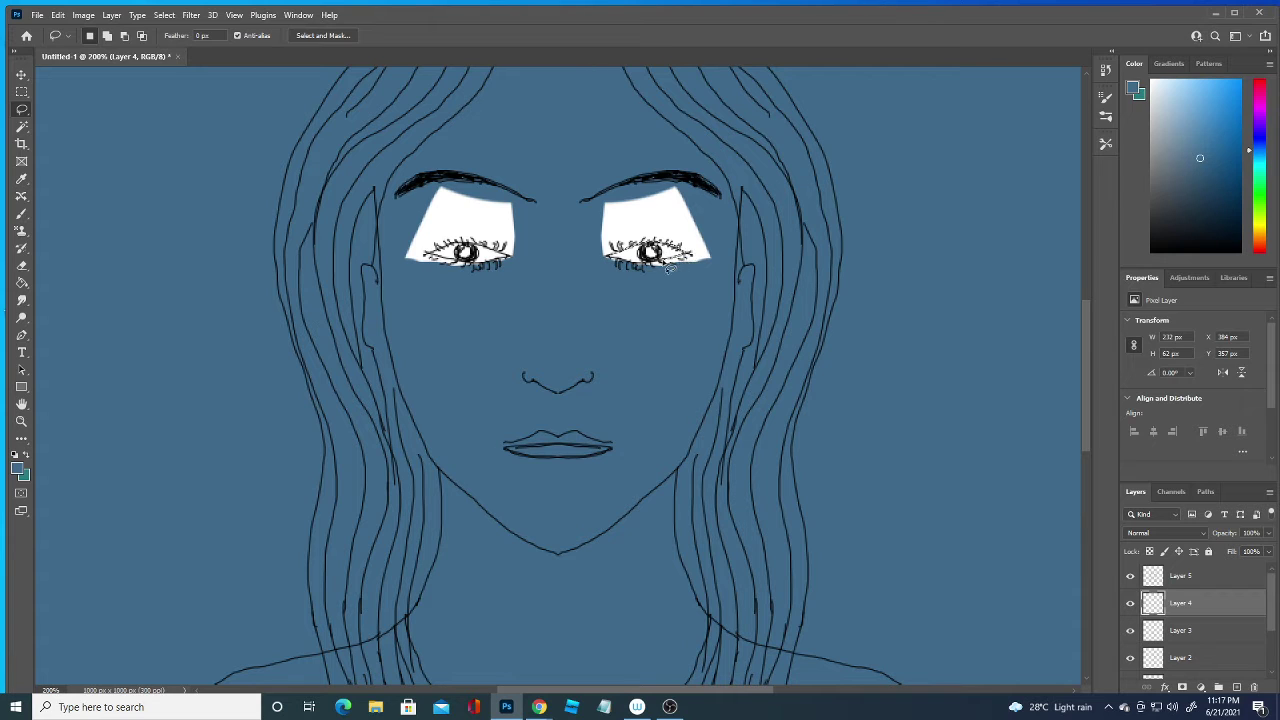
pyautogui.moveTo(670, 268); pyautogui.dragTo(684, 244)
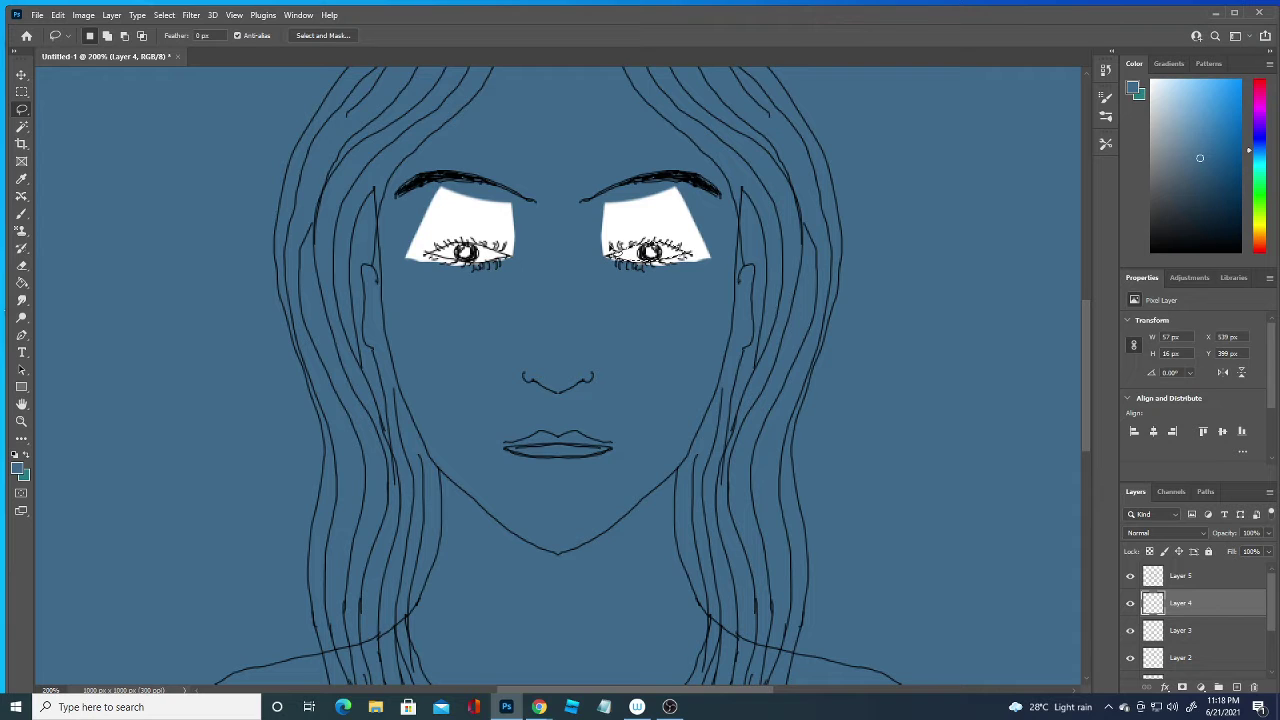
pyautogui.rightClick(671, 228)
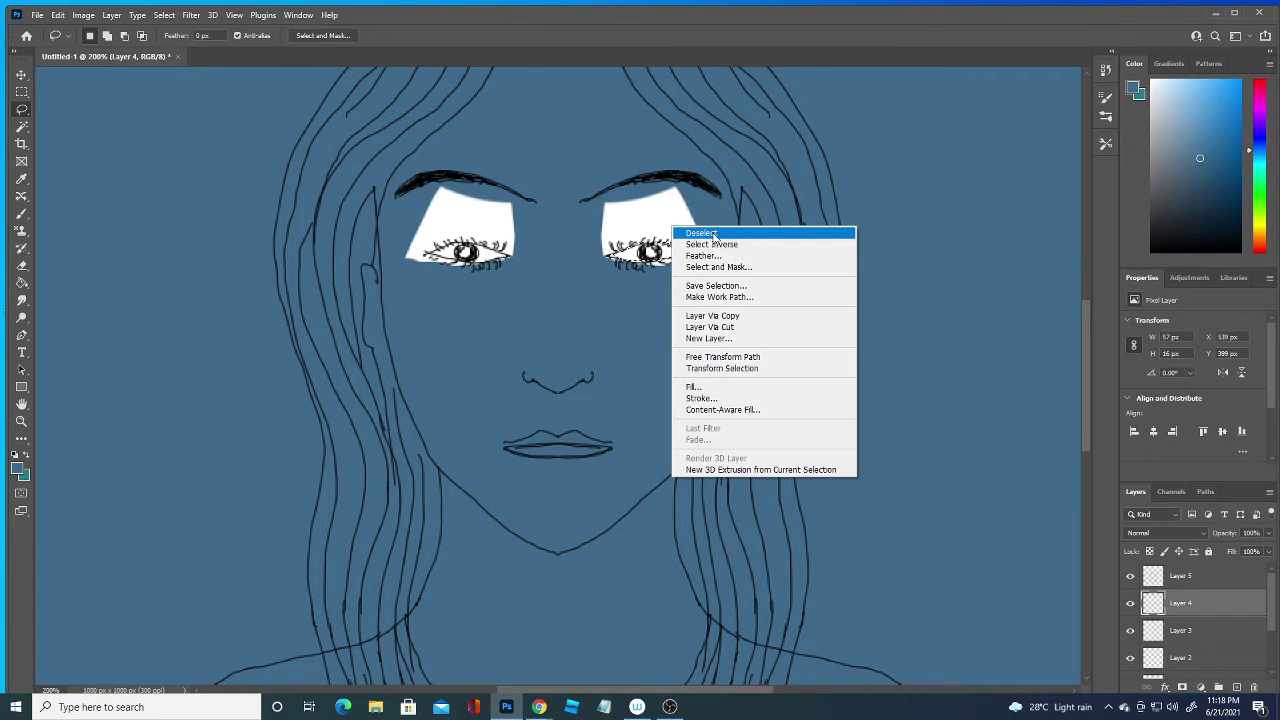
pyautogui.click(716, 245)
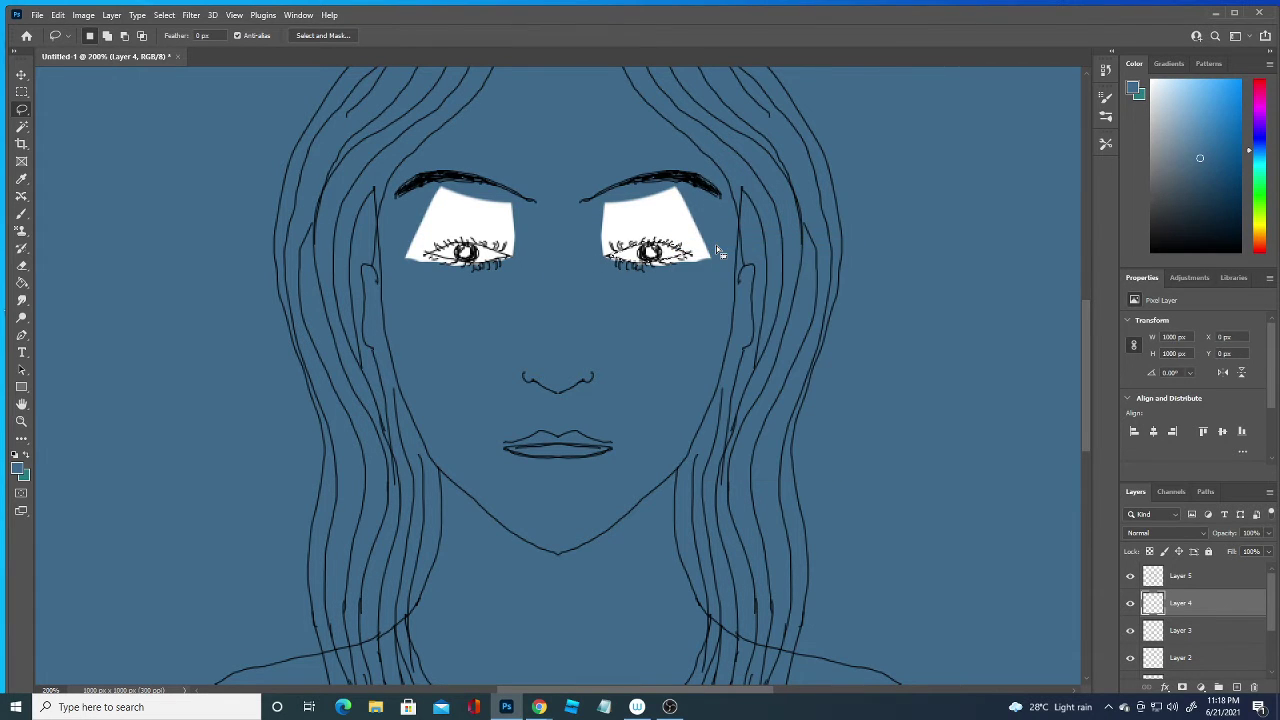
pyautogui.press('Delete')
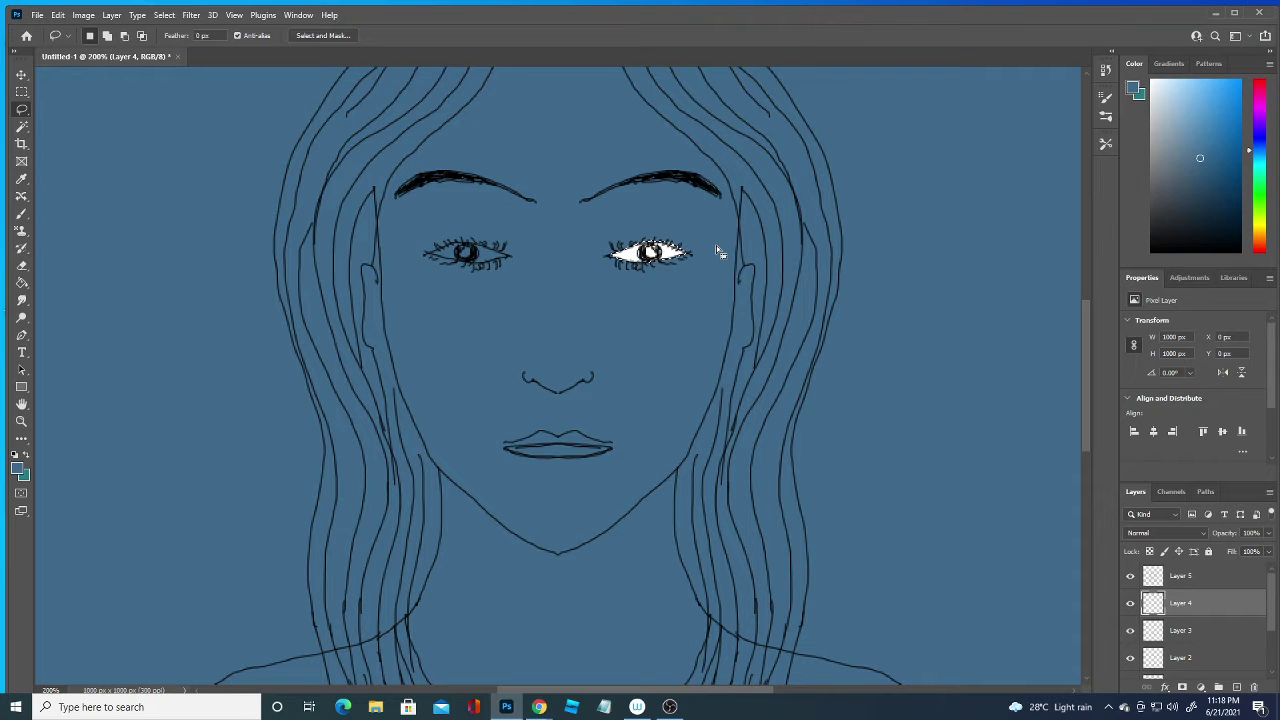
pyautogui.hotkey('ctrl', 'z')
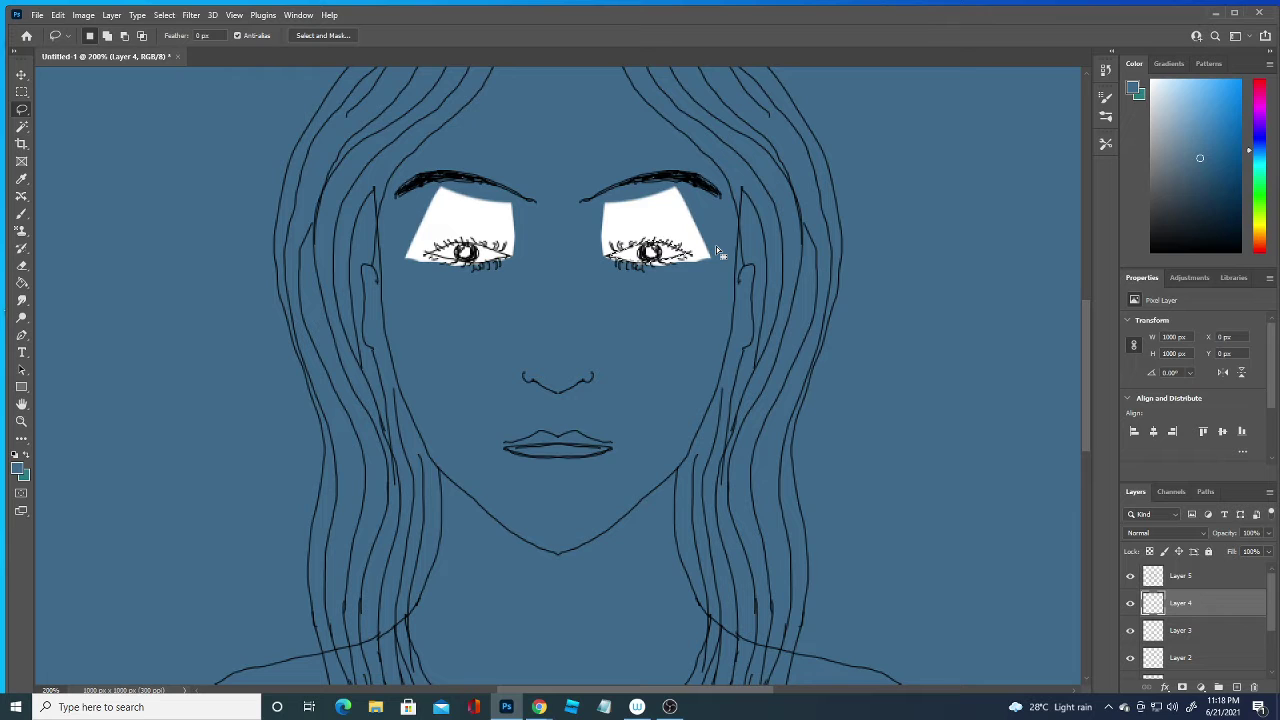
pyautogui.press('shift')
pyautogui.rightClick(656, 228)
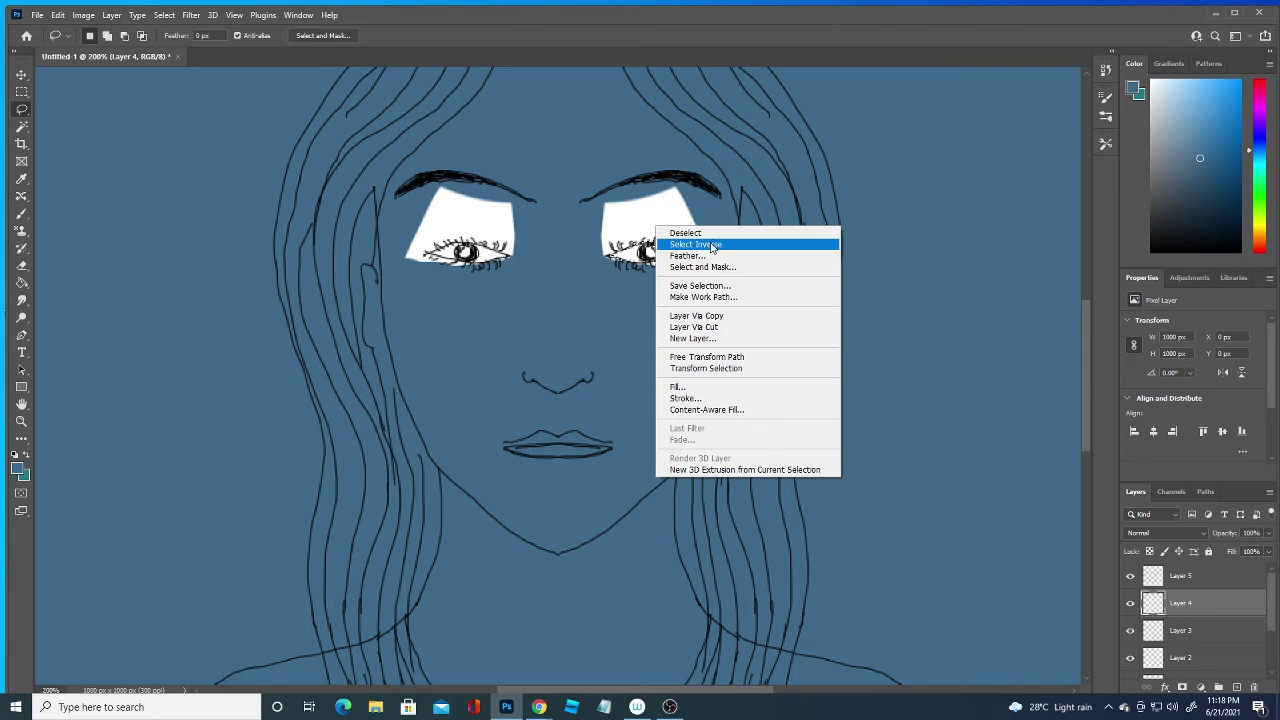
pyautogui.click(692, 233)
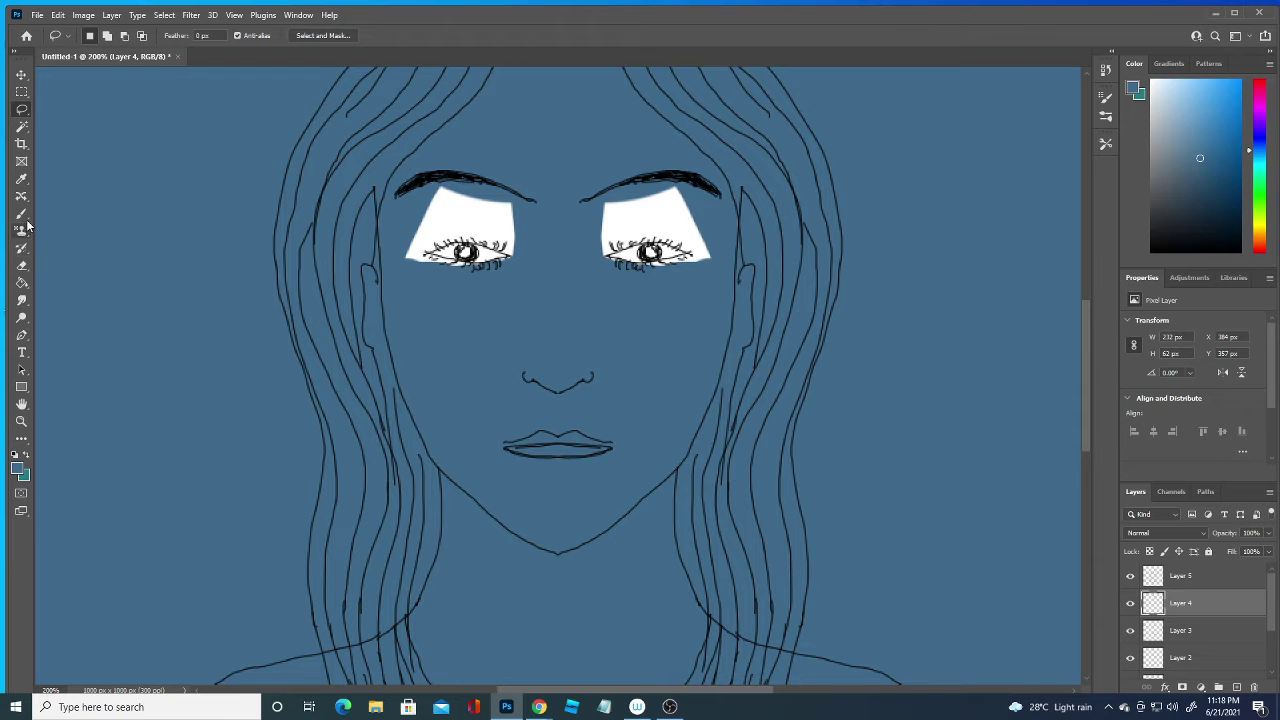
# With a tiny mirrored eraser, trim white above and along the lids and at the eye corners.
pyautogui.click(22, 265)
pyautogui.moveTo(690, 180); pyautogui.dragTo(605, 190)
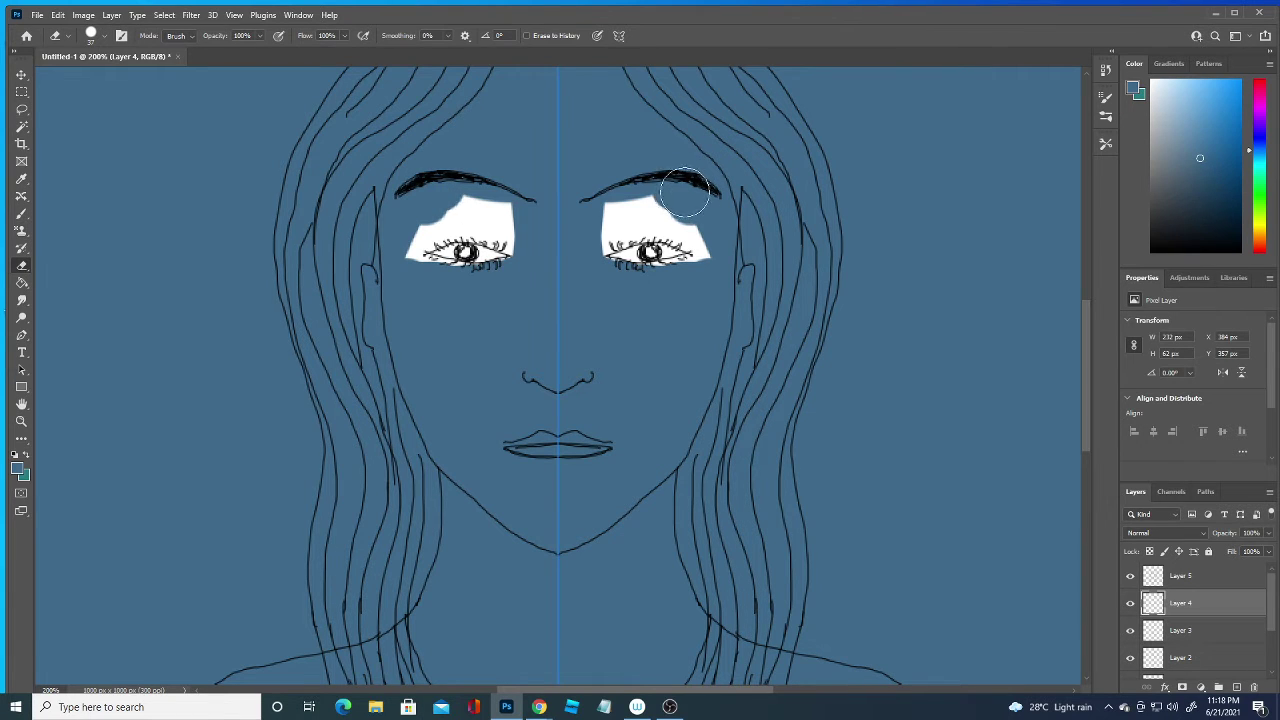
pyautogui.click(91, 36)
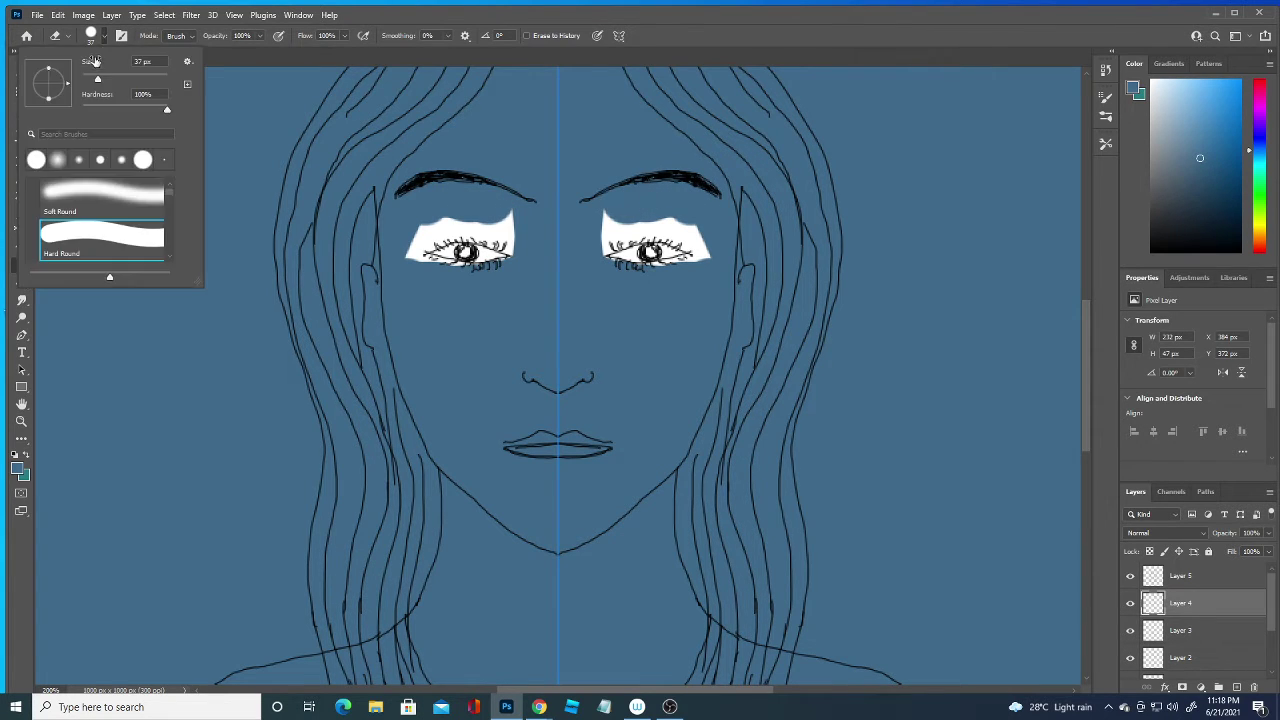
pyautogui.press('Return')
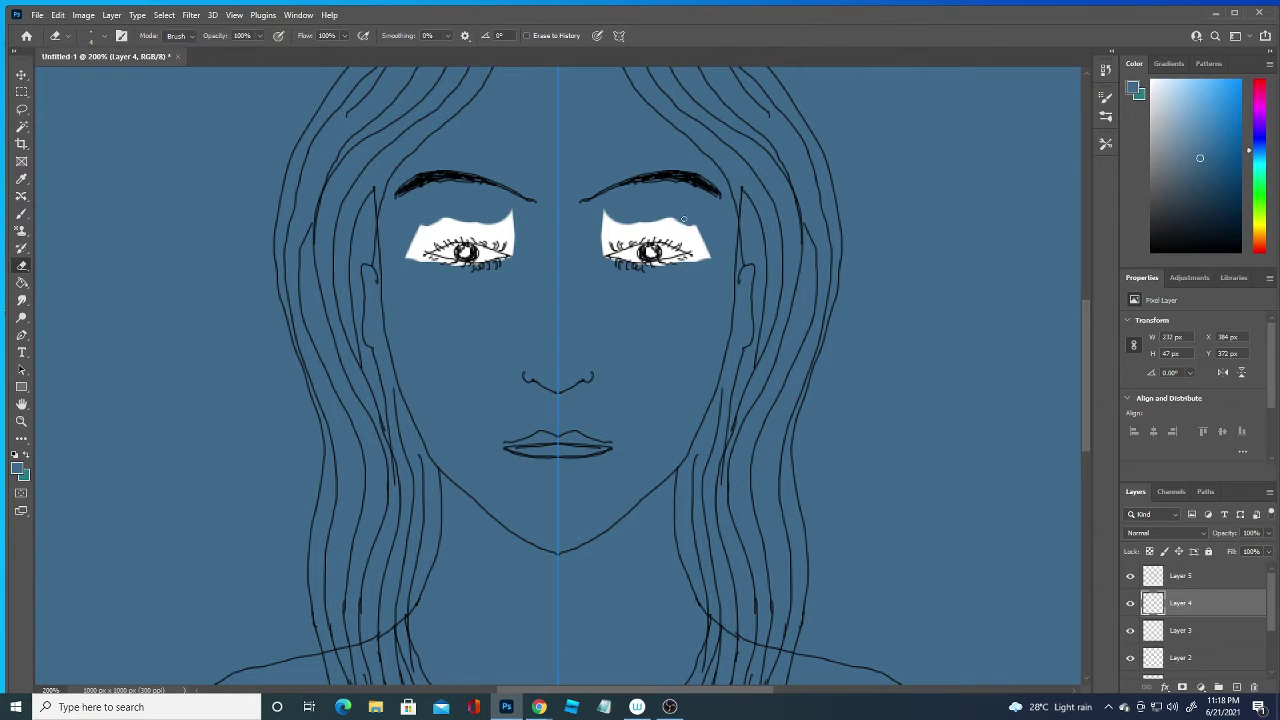
pyautogui.moveTo(690, 214); pyautogui.dragTo(692, 234)
pyautogui.moveTo(604, 251)
pyautogui.mouseDown()
pyautogui.moveTo(644, 239)
pyautogui.moveTo(694, 256)
pyautogui.moveTo(680, 262)
pyautogui.moveTo(700, 252)
pyautogui.mouseUp()
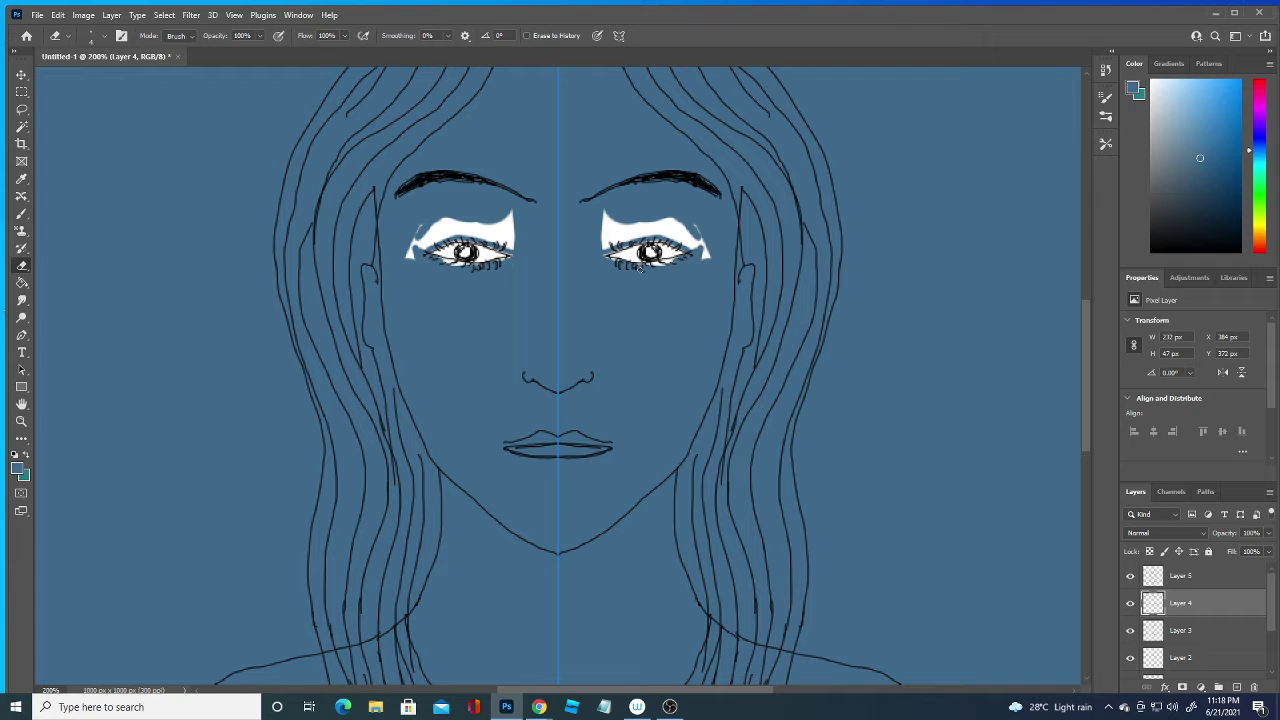
pyautogui.moveTo(646, 266); pyautogui.dragTo(676, 258)
pyautogui.moveTo(630, 240); pyautogui.dragTo(665, 240)
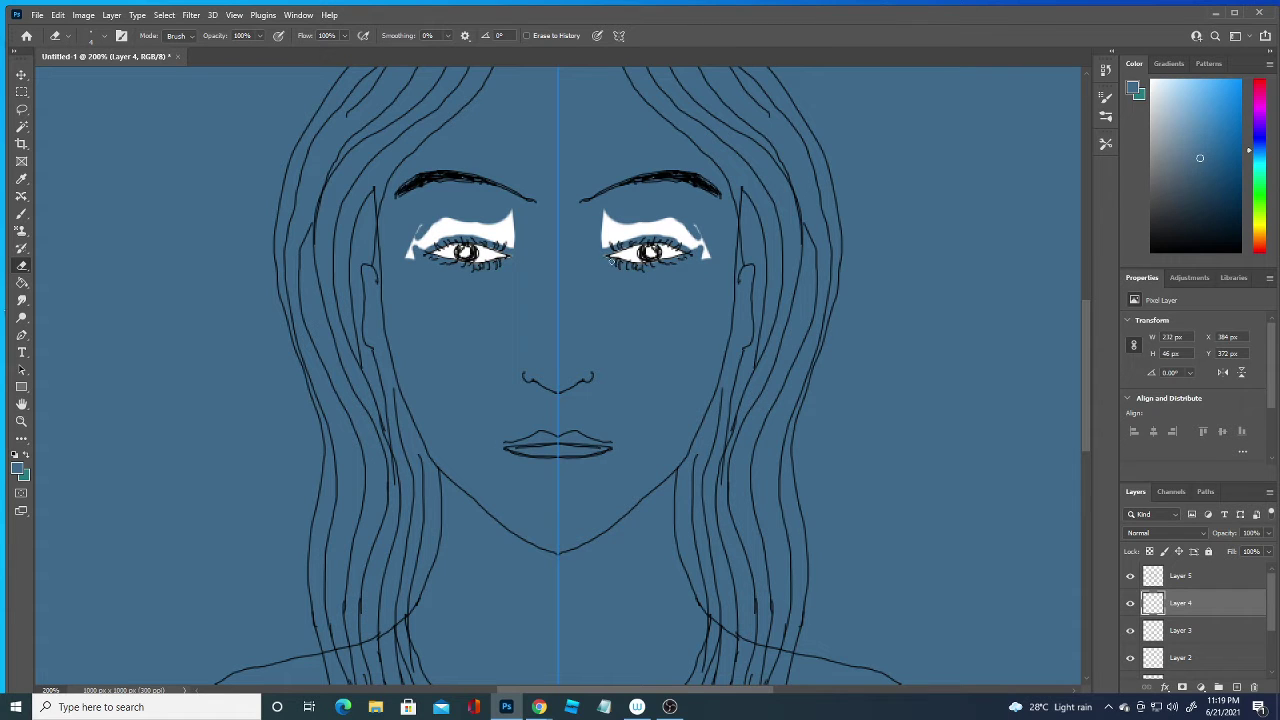
pyautogui.moveTo(700, 246)
pyautogui.mouseDown()
pyautogui.moveTo(678, 240)
pyautogui.moveTo(704, 258)
pyautogui.moveTo(700, 243)
pyautogui.mouseUp()
pyautogui.moveTo(604, 244)
pyautogui.mouseDown()
pyautogui.moveTo(636, 236)
pyautogui.moveTo(600, 226)
pyautogui.moveTo(611, 206)
pyautogui.moveTo(612, 234)
pyautogui.moveTo(640, 220)
pyautogui.moveTo(686, 234)
pyautogui.mouseUp()
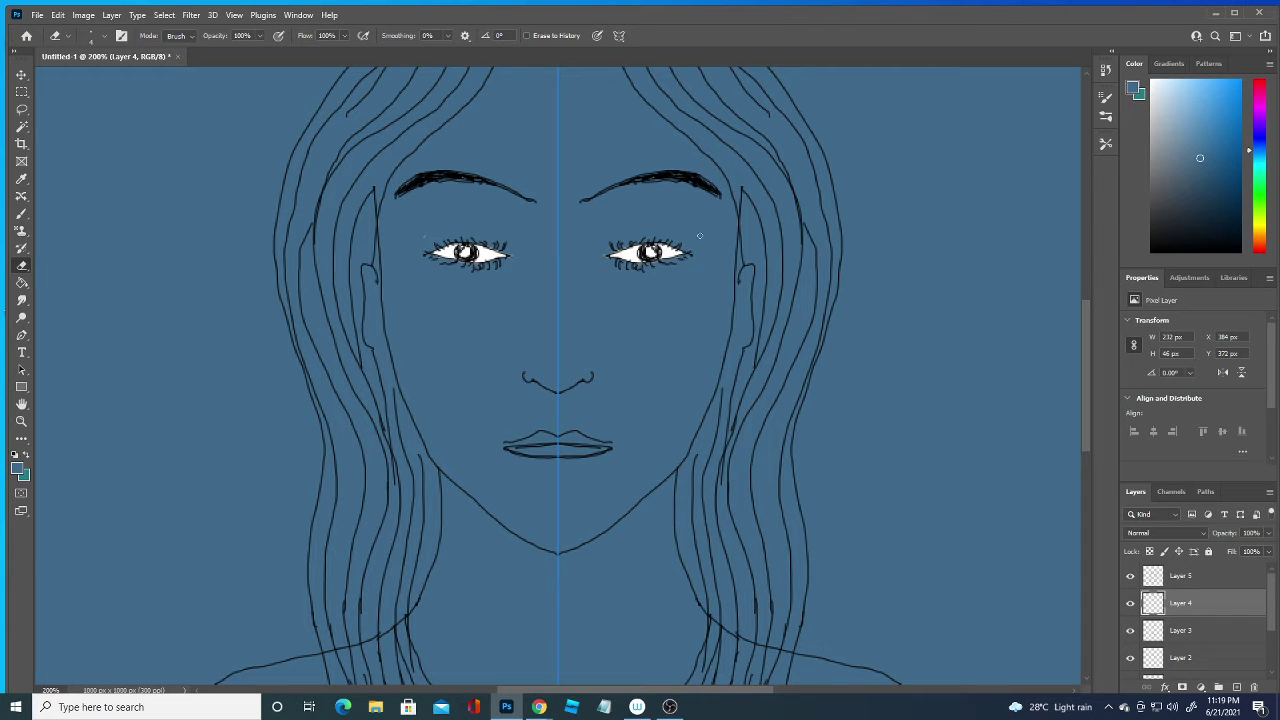
# Paint both pupils black with a 3 px brush on Layer 5.
pyautogui.click(18, 468)
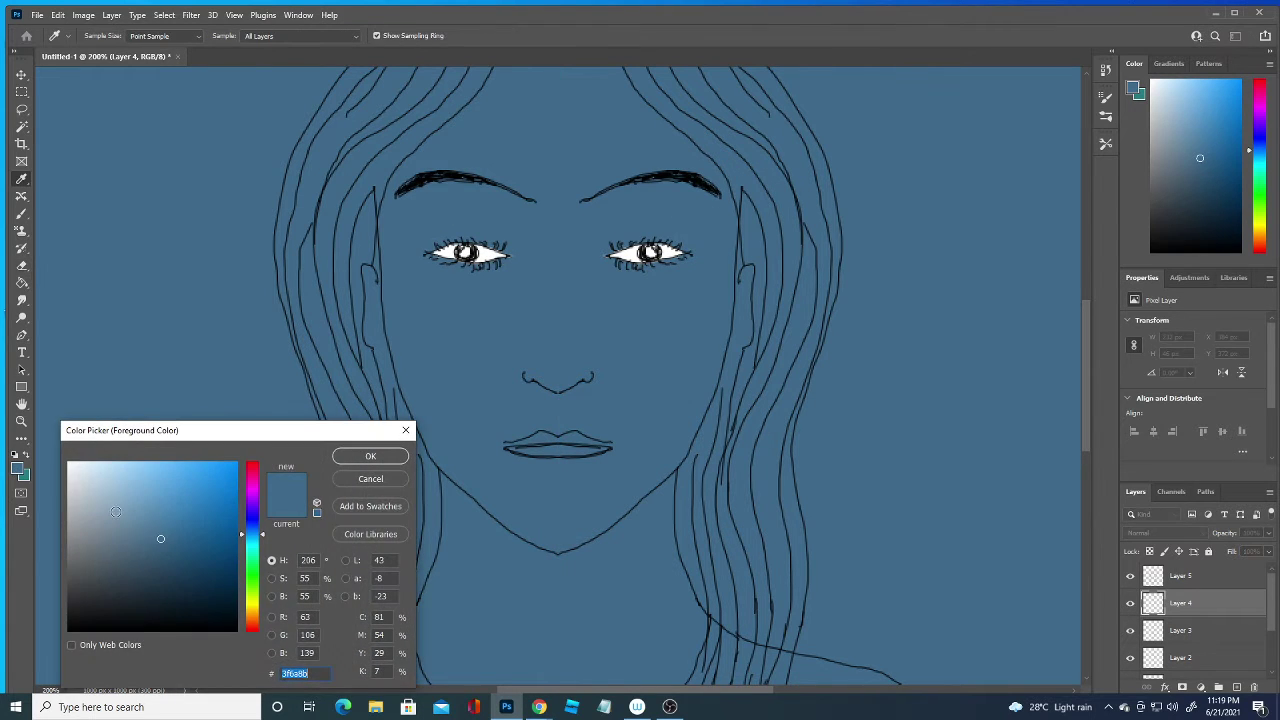
pyautogui.moveTo(94, 609); pyautogui.dragTo(68, 630)
pyautogui.click(370, 456)
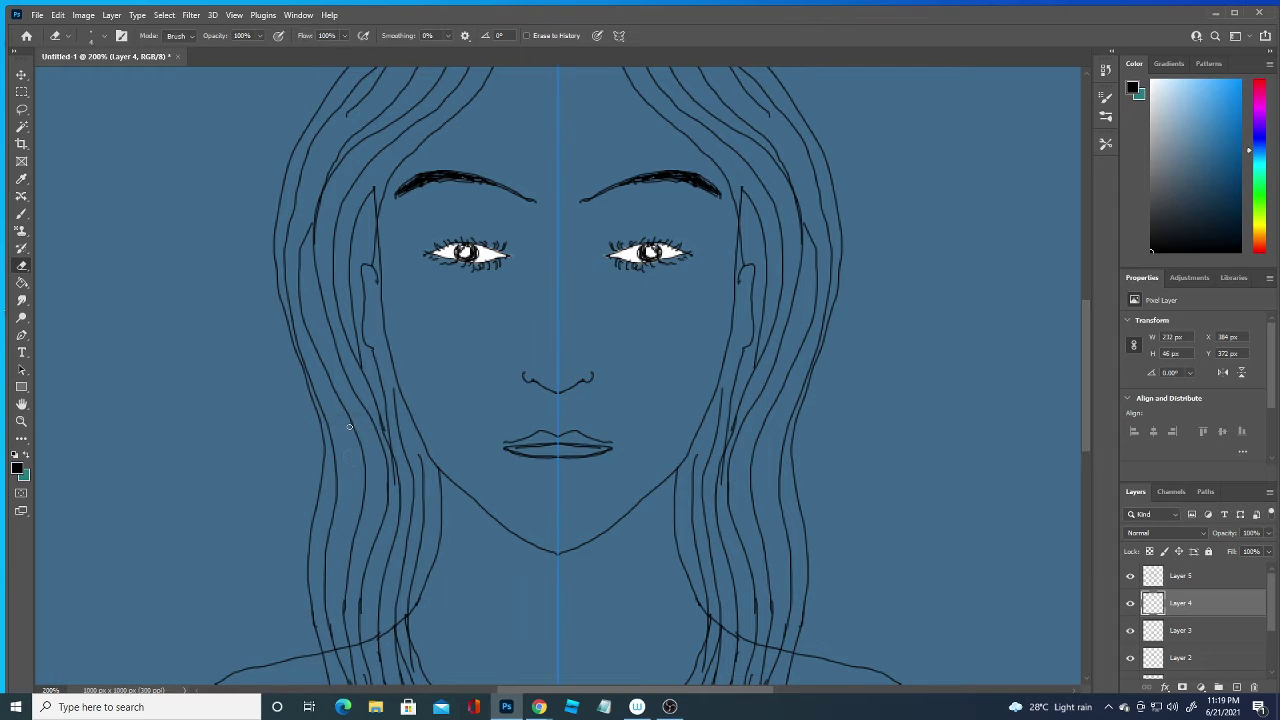
pyautogui.click(21, 214)
pyautogui.click(104, 36)
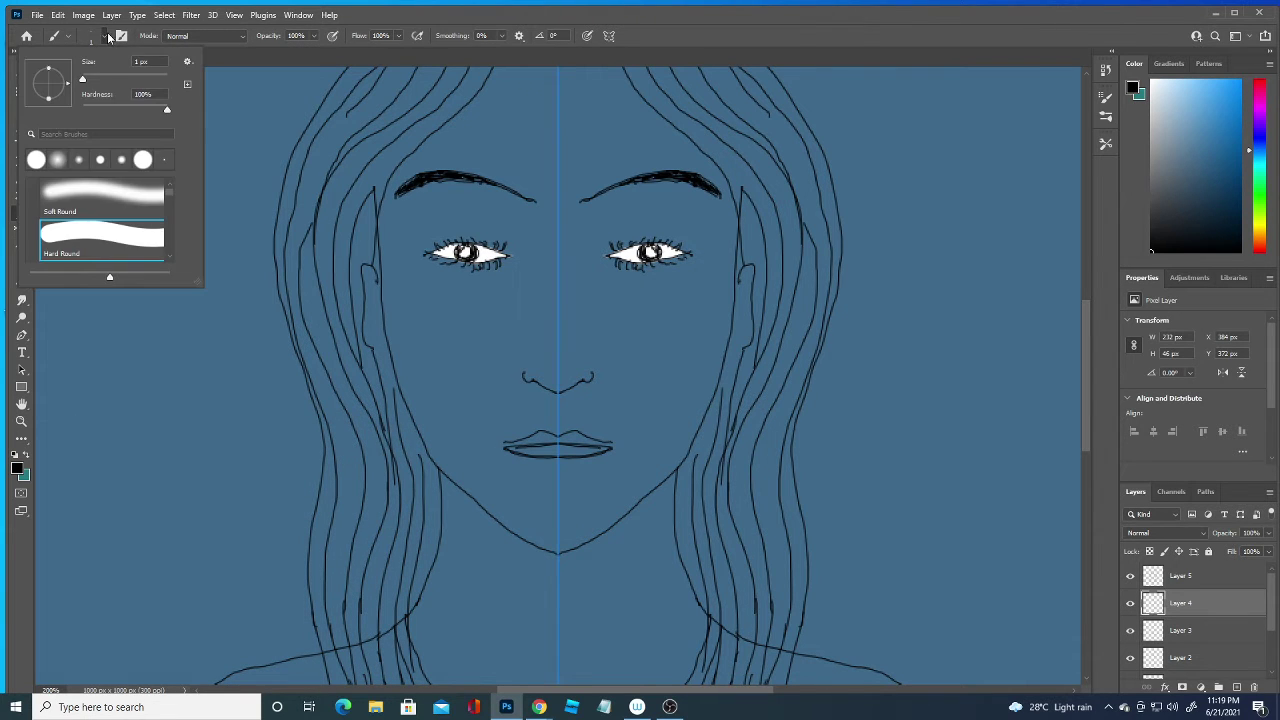
pyautogui.moveTo(90, 82); pyautogui.dragTo(84, 81)
pyautogui.click(1216, 578)
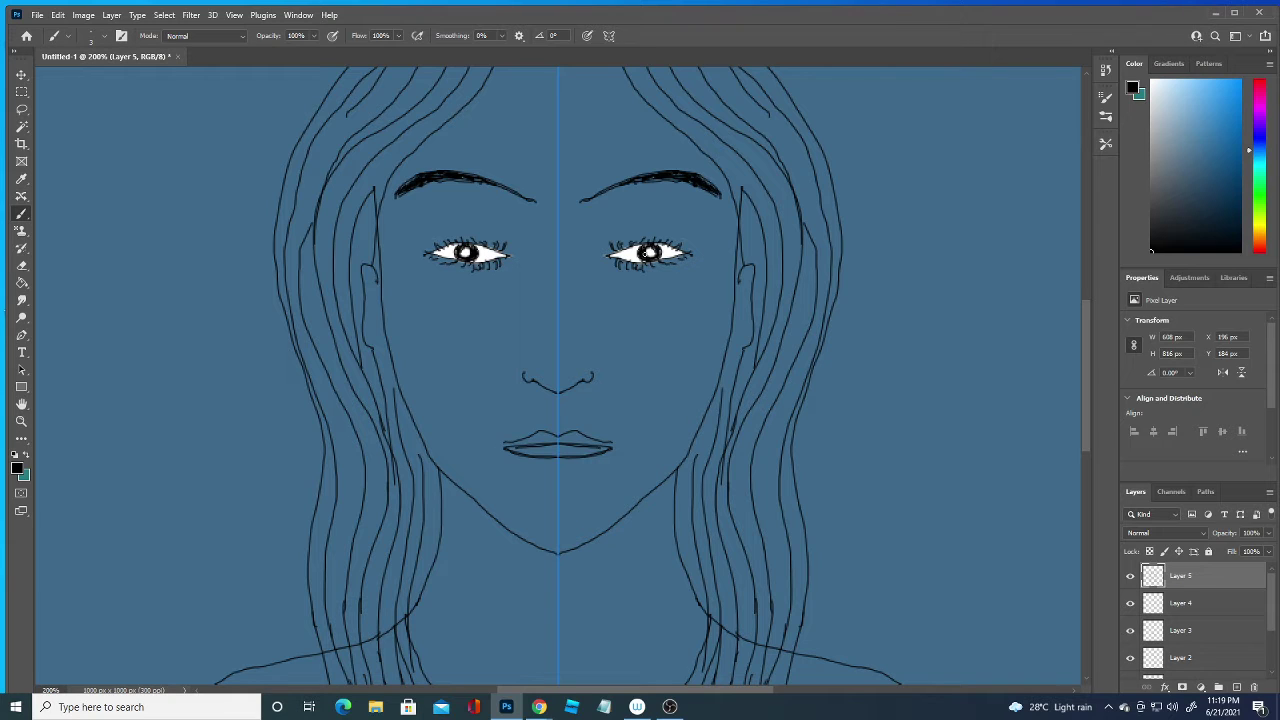
pyautogui.moveTo(652, 254); pyautogui.dragTo(656, 255)
# Pick a deep crimson (R 212, G 29, B 85) in the foreground Color Picker.
pyautogui.click(17, 468)
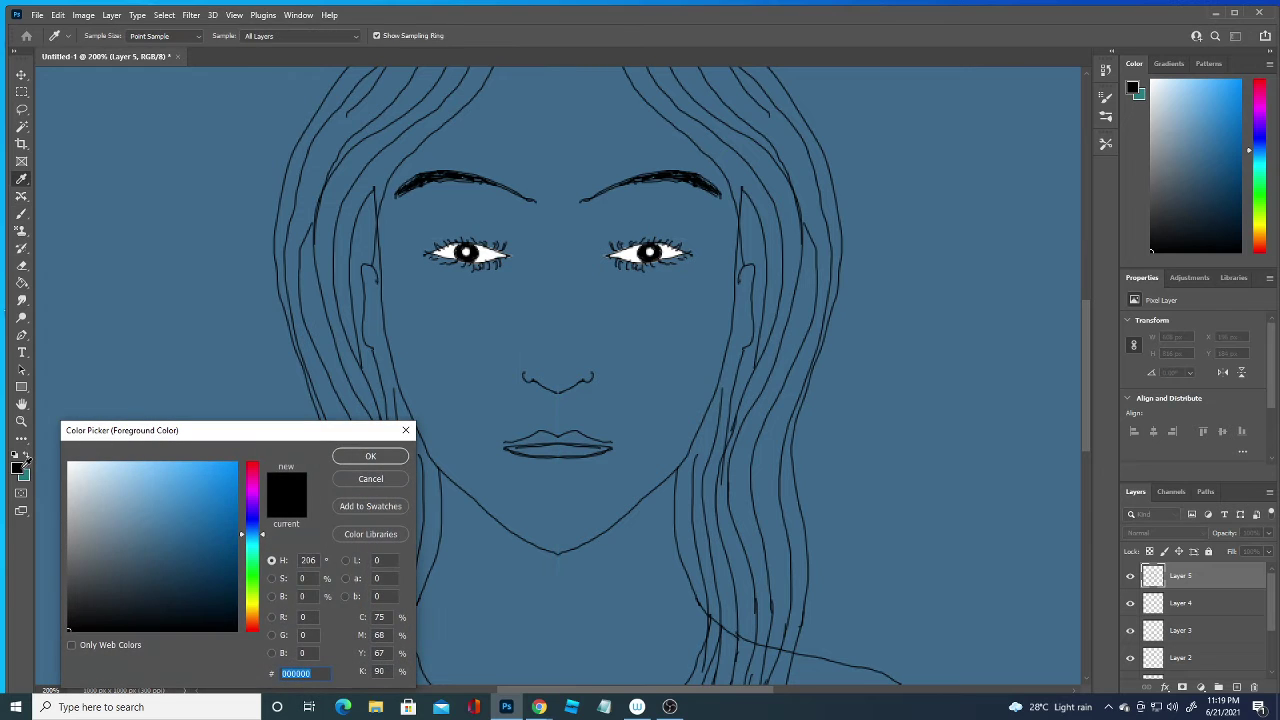
pyautogui.moveTo(103, 563); pyautogui.dragTo(97, 570)
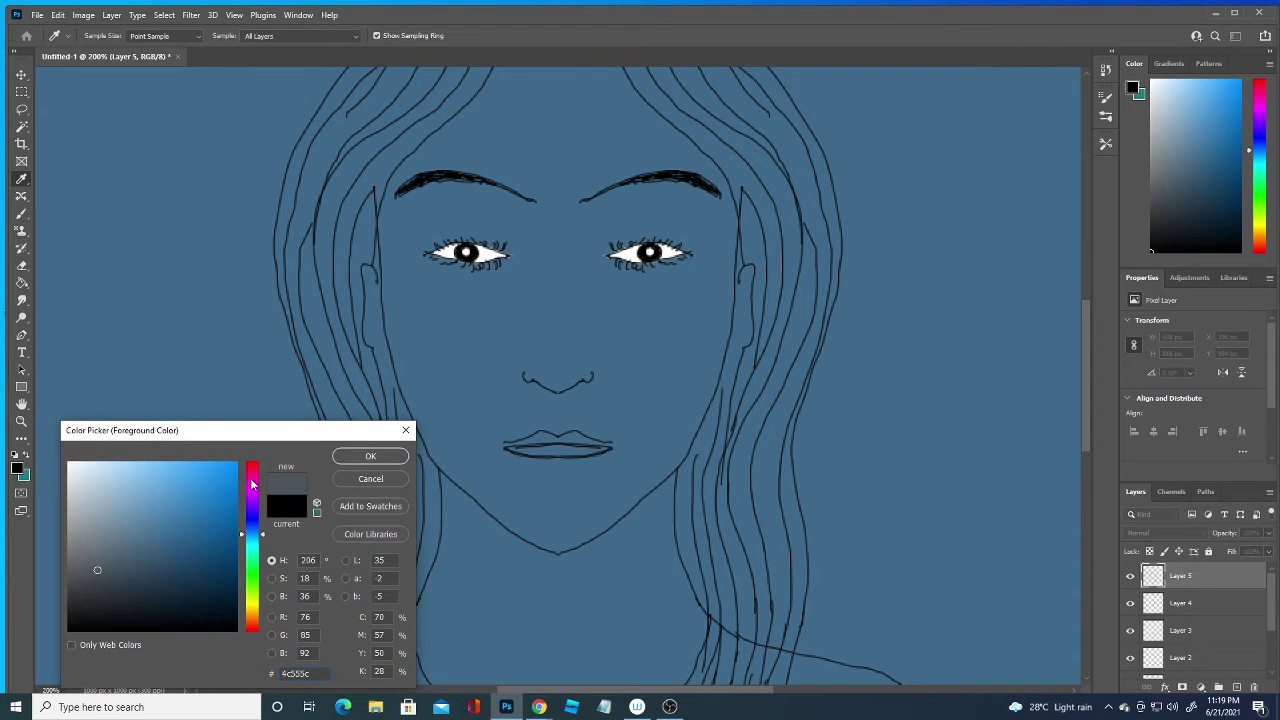
pyautogui.click(252, 479)
pyautogui.moveTo(208, 492); pyautogui.dragTo(212, 511)
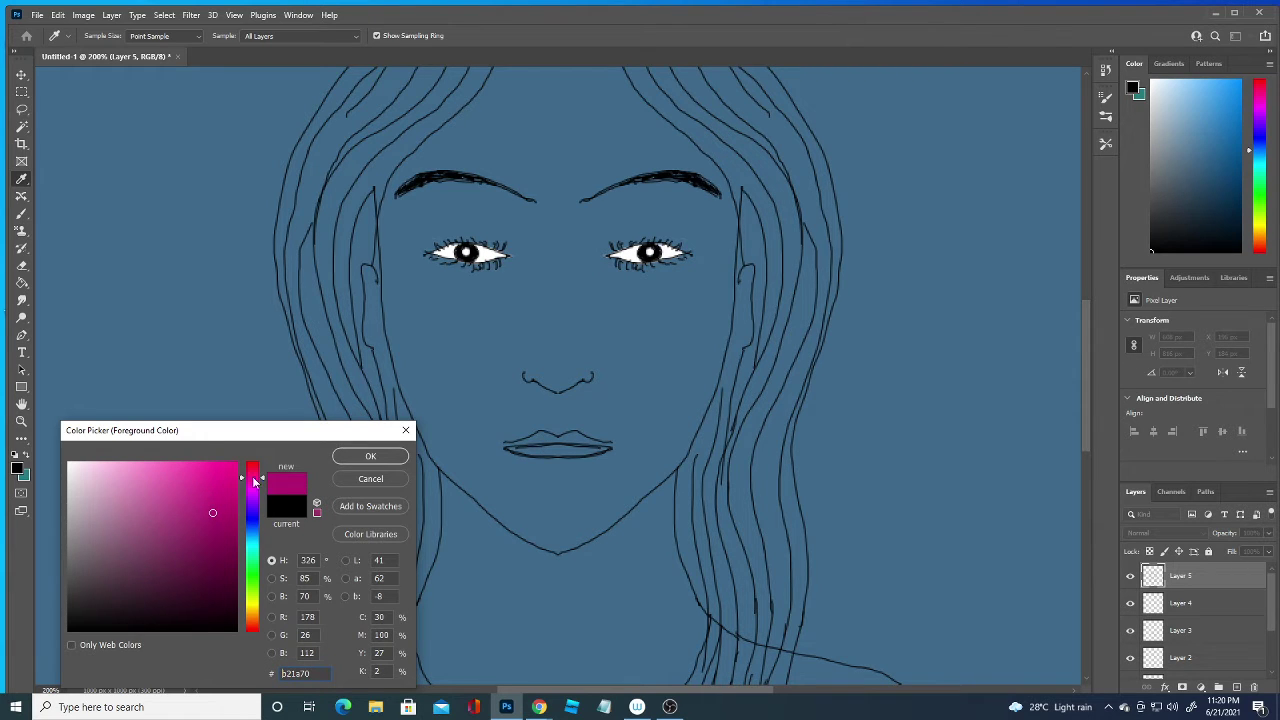
pyautogui.click(253, 469)
pyautogui.moveTo(229, 478); pyautogui.dragTo(207, 518)
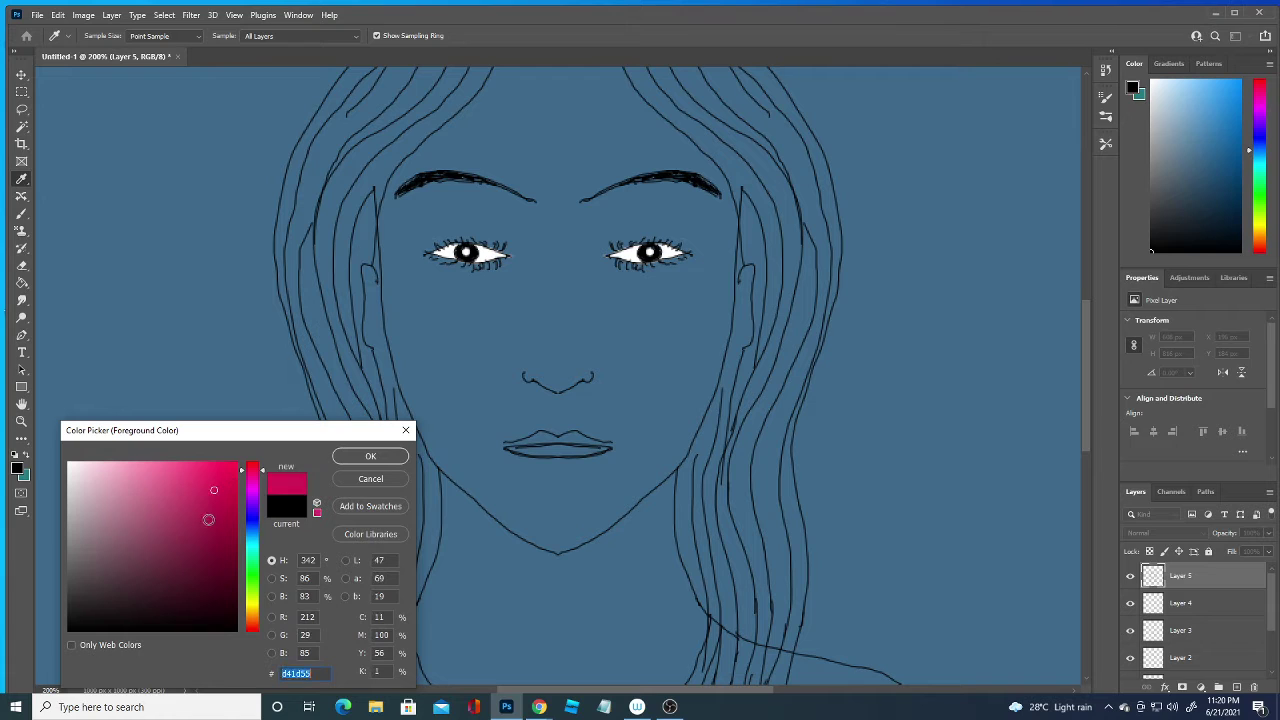
# Paint the upper and lower lips in the crimson colour.
pyautogui.click(365, 456)
pyautogui.press('b')
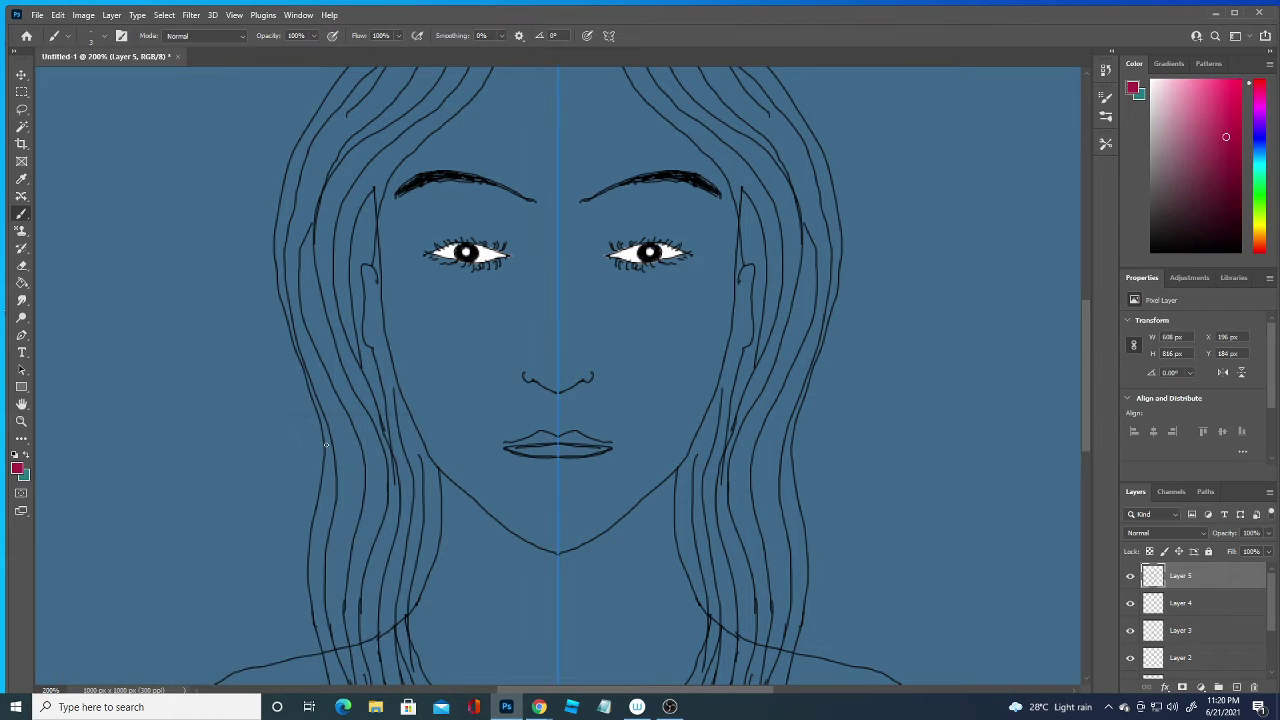
pyautogui.moveTo(585, 438)
pyautogui.mouseDown()
pyautogui.moveTo(600, 442)
pyautogui.moveTo(514, 443)
pyautogui.moveTo(550, 440)
pyautogui.moveTo(529, 442)
pyautogui.mouseUp()
pyautogui.moveTo(511, 448); pyautogui.dragTo(566, 452)
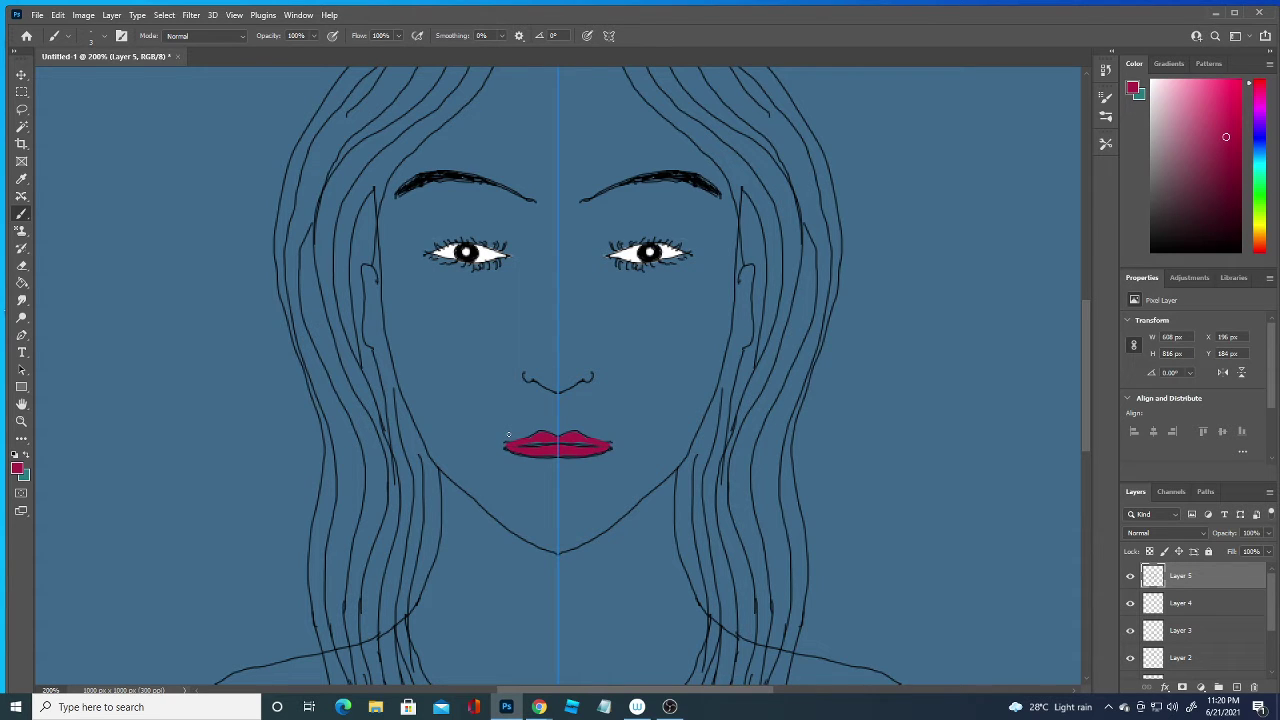
# Set the foreground colour back to black (000000).
pyautogui.click(16, 468)
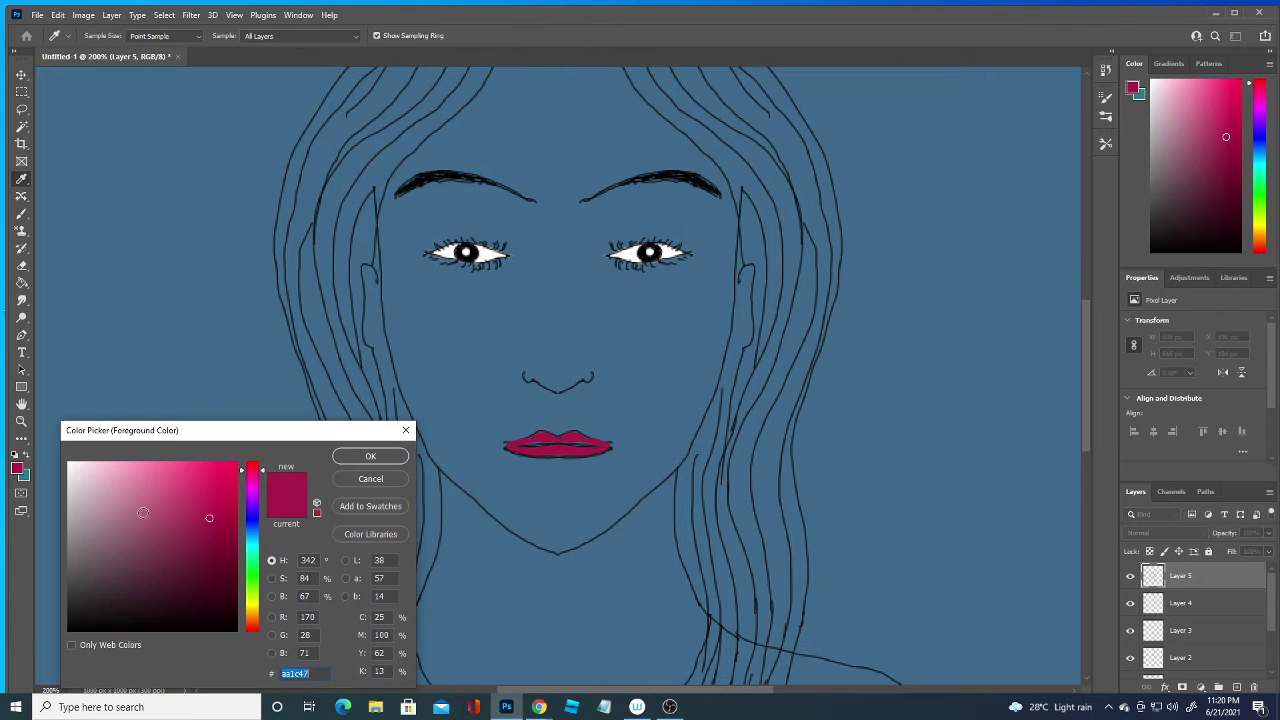
pyautogui.click(69, 629)
pyautogui.click(367, 455)
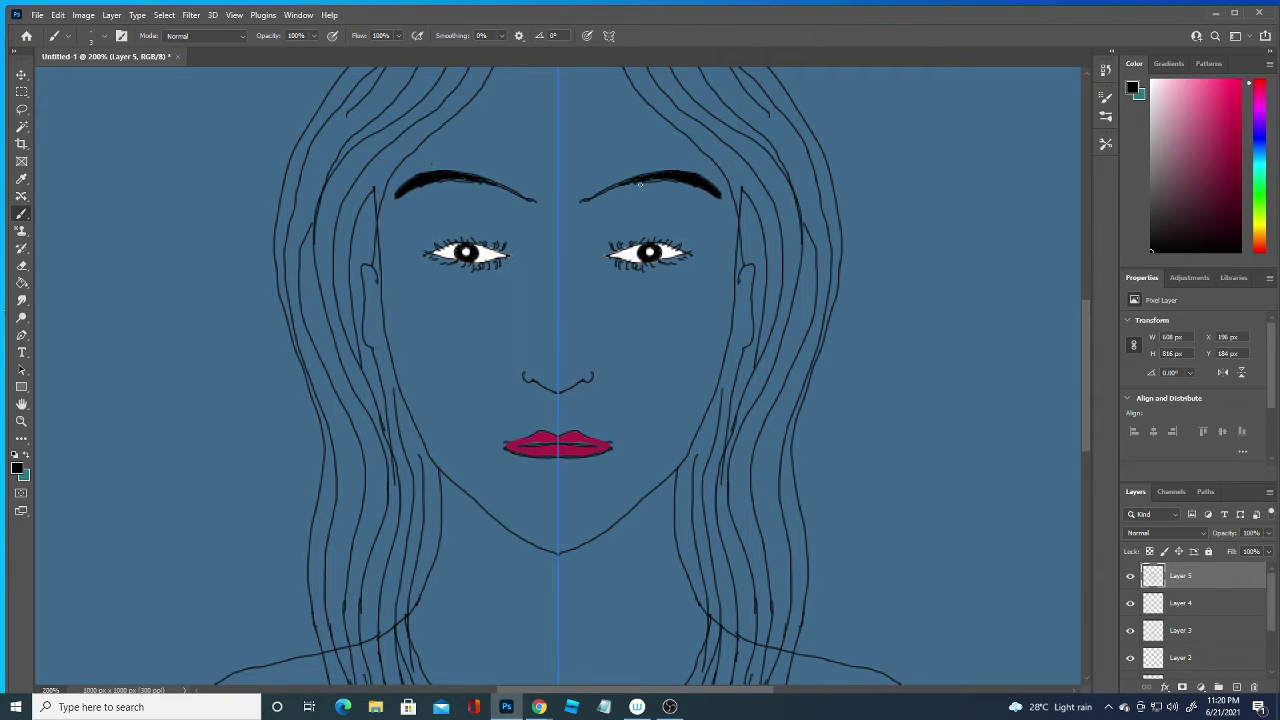
# Set the hard round brush size to 1 px.
pyautogui.click(68, 35)
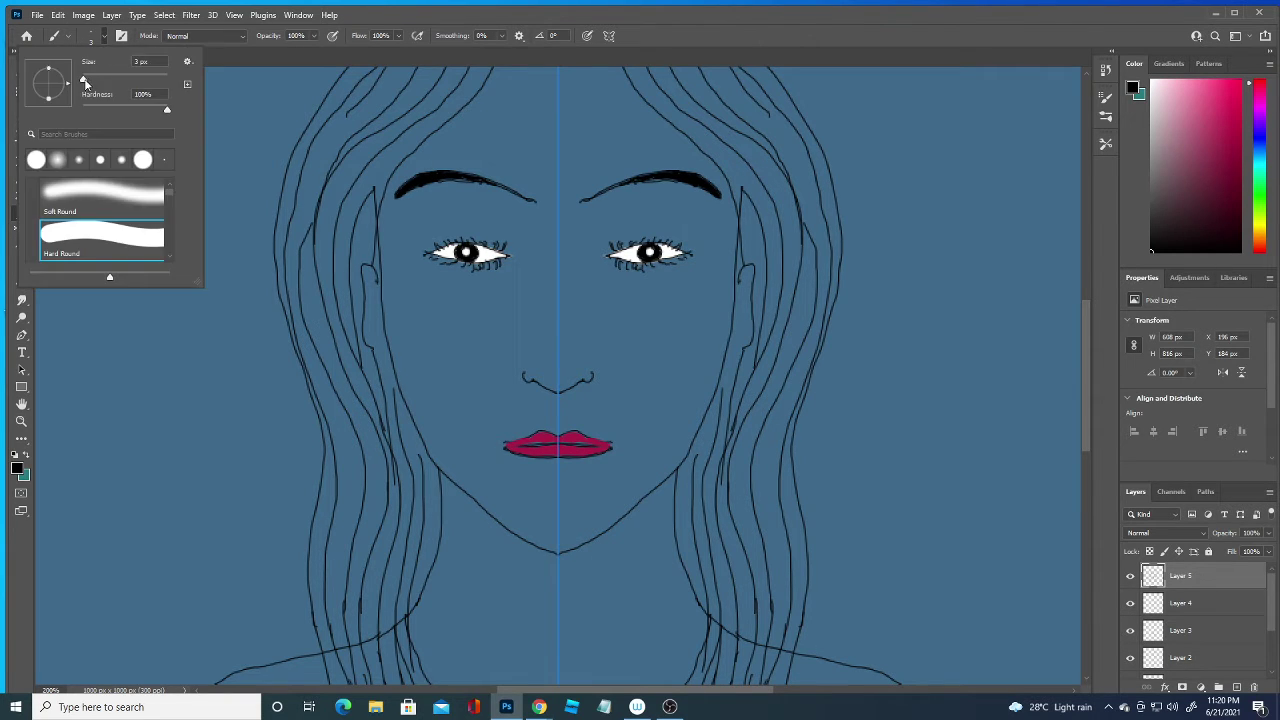
pyautogui.moveTo(84, 80); pyautogui.dragTo(70, 84)
pyautogui.press('Return')
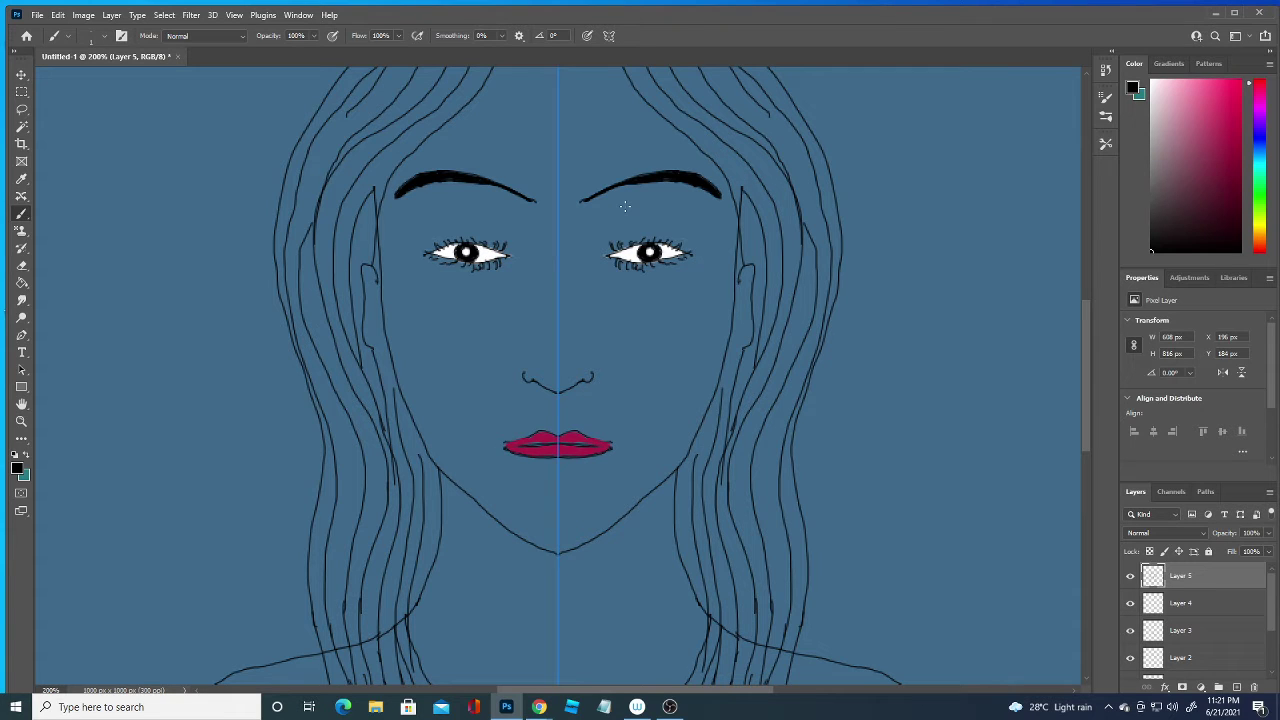
# Check Layer 4's eye fills by toggling it, then select Layer 3.
pyautogui.click(1198, 606)
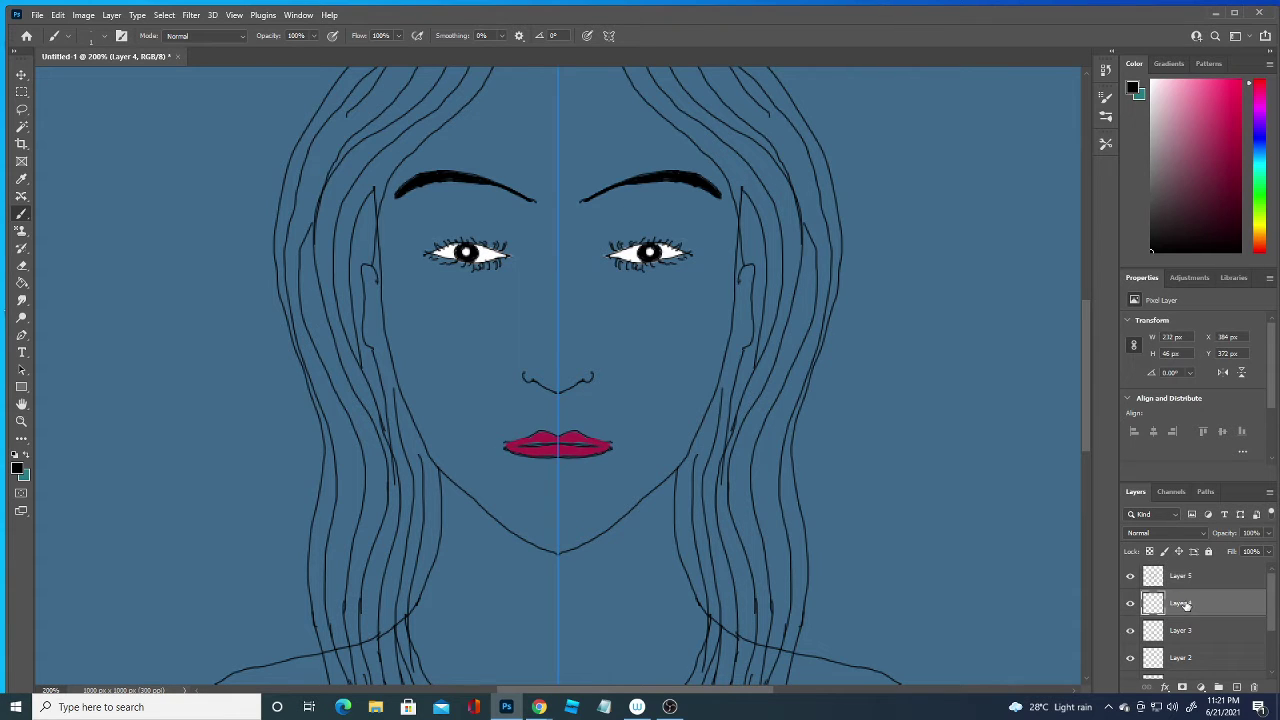
pyautogui.click(1130, 604)
pyautogui.click(1130, 604)
pyautogui.click(1185, 630)
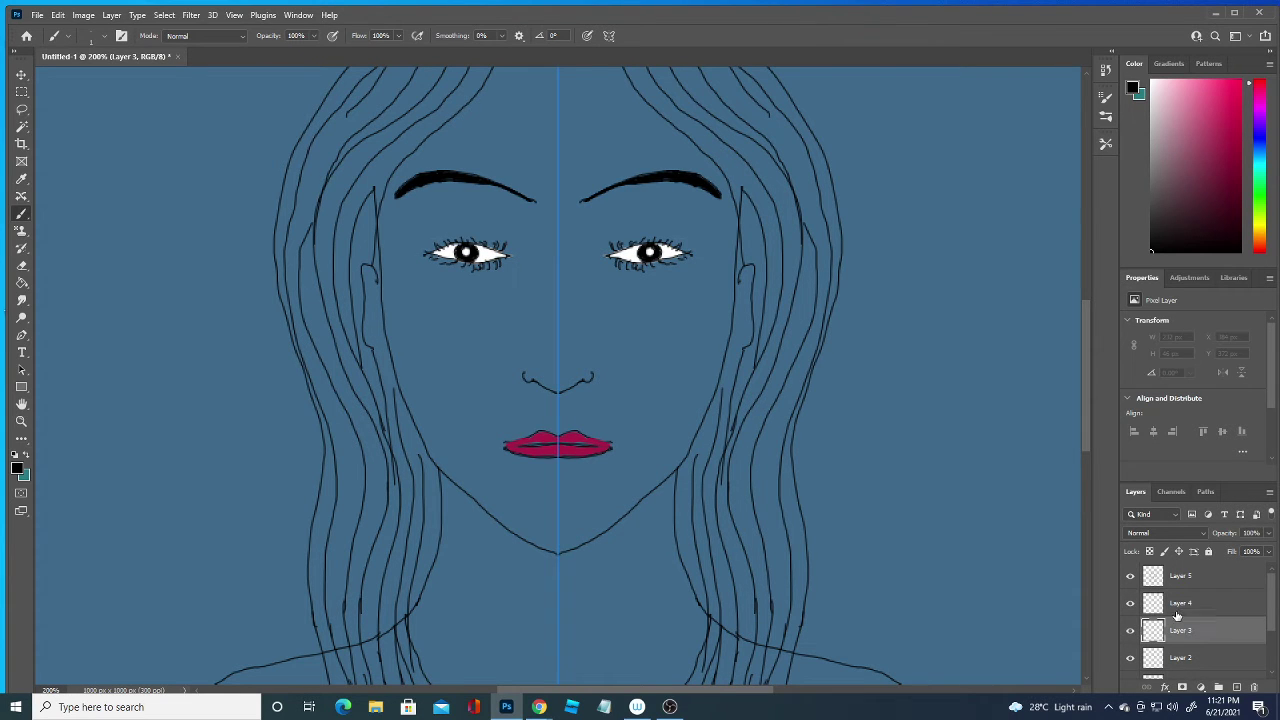
# Set the foreground colour to light mint green (R 187, G 238, B 217).
pyautogui.click(15, 469)
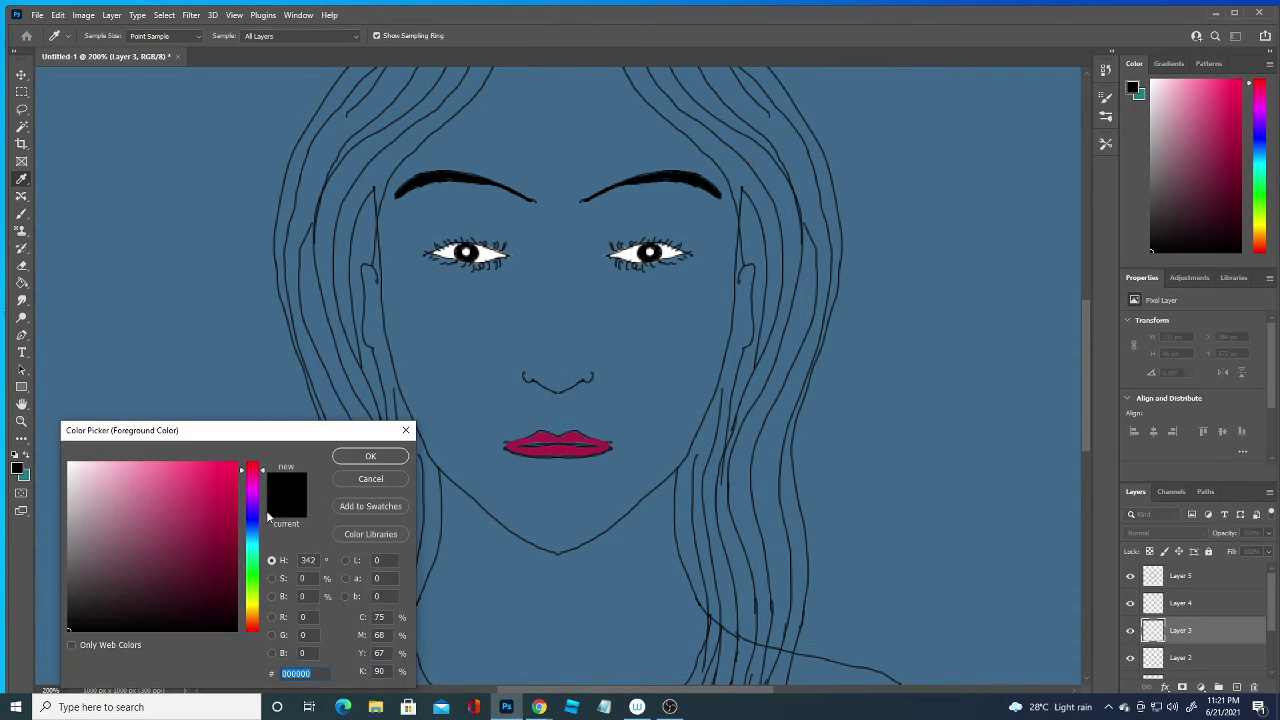
pyautogui.click(256, 557)
pyautogui.click(84, 486)
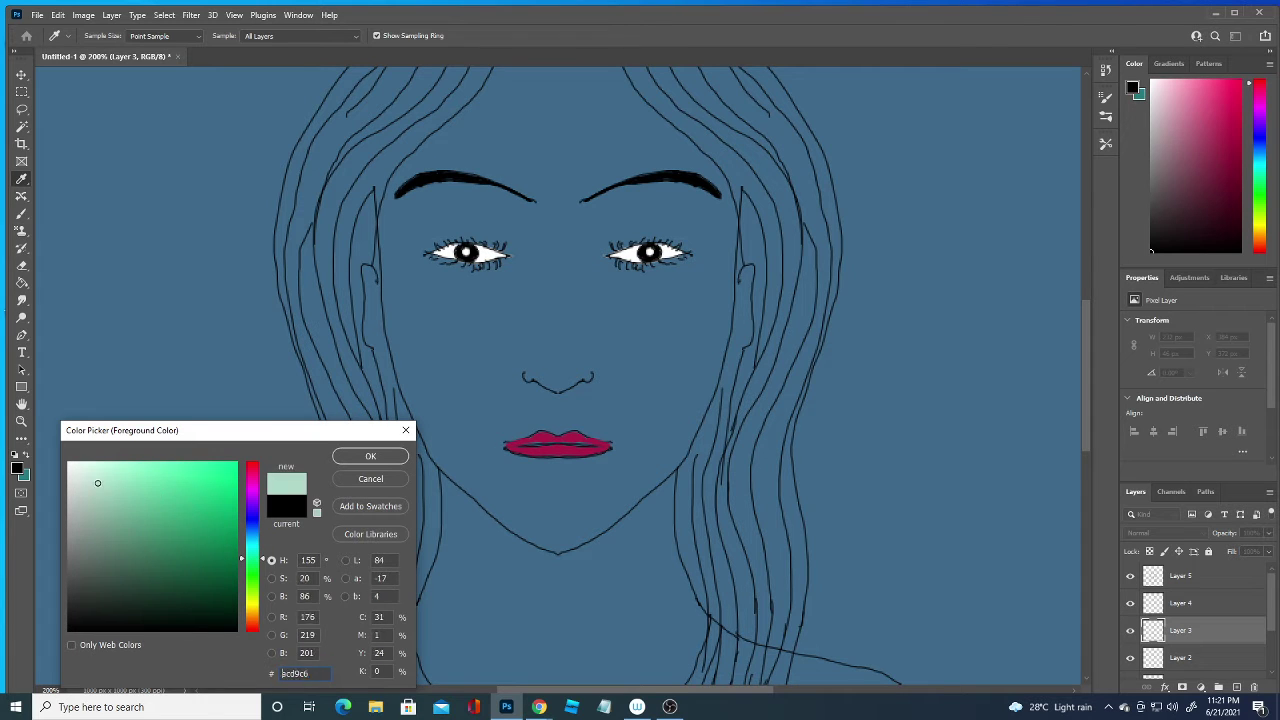
pyautogui.click(100, 485)
pyautogui.moveTo(253, 555); pyautogui.dragTo(241, 555)
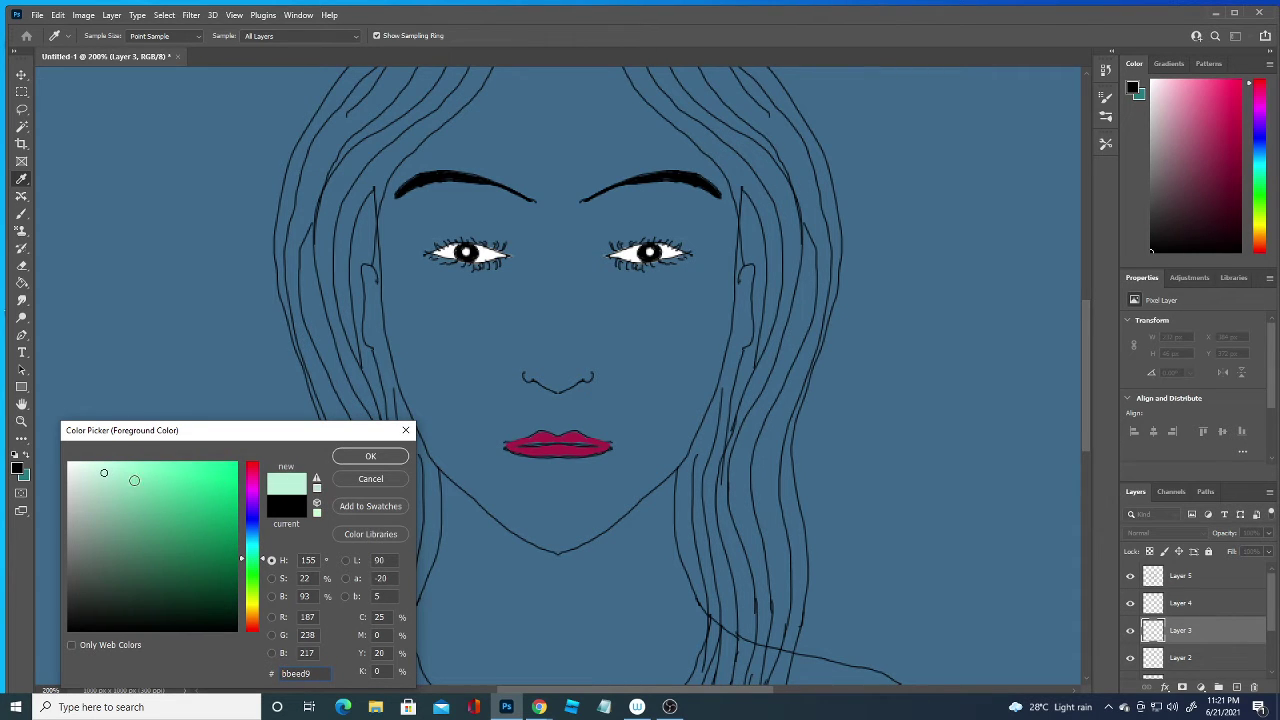
pyautogui.click(117, 485)
pyautogui.click(358, 458)
# Fill Layer 3 with the mint green using the Paint Bucket.
pyautogui.press('b')
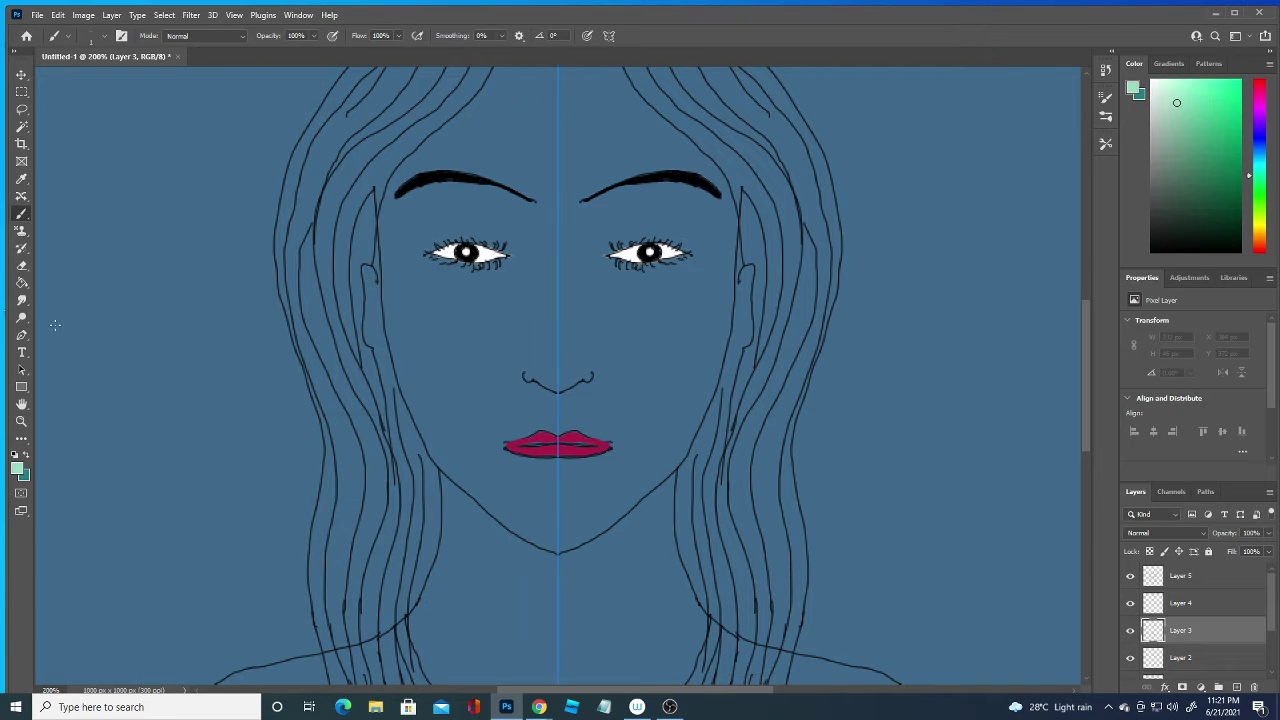
pyautogui.click(22, 282)
pyautogui.click(157, 383)
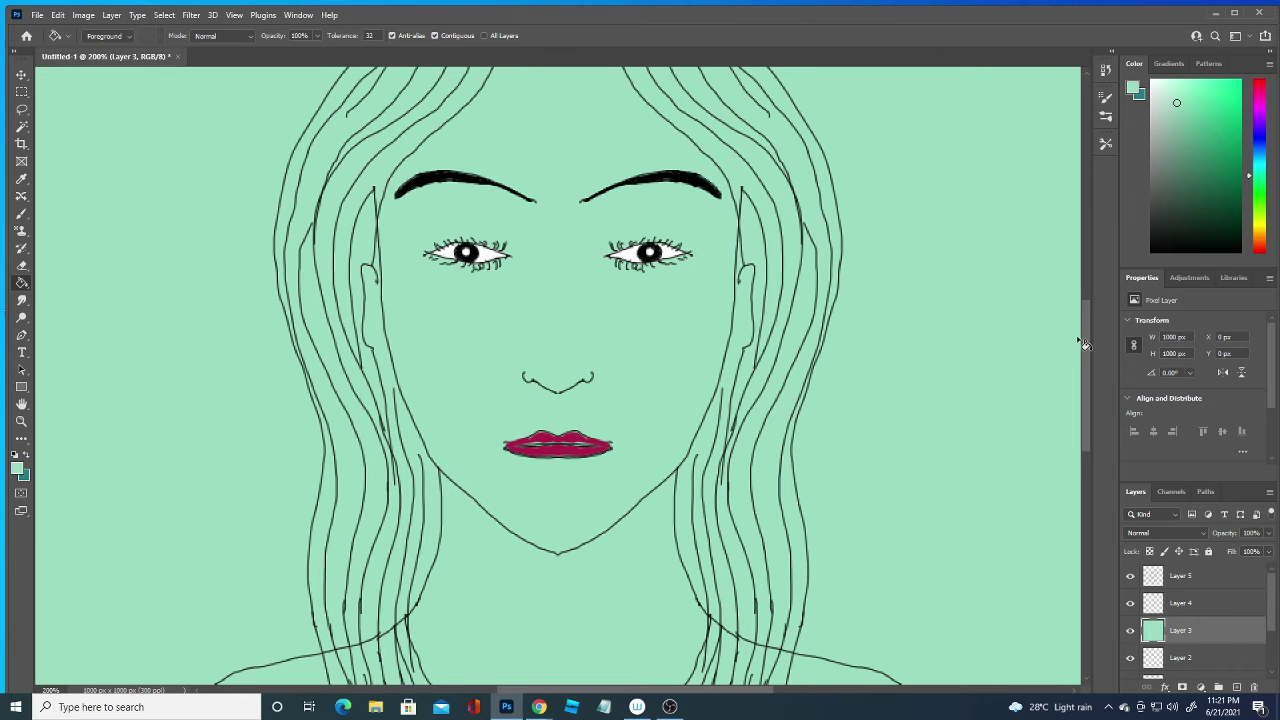
pyautogui.moveTo(1085, 344); pyautogui.dragTo(1086, 390)
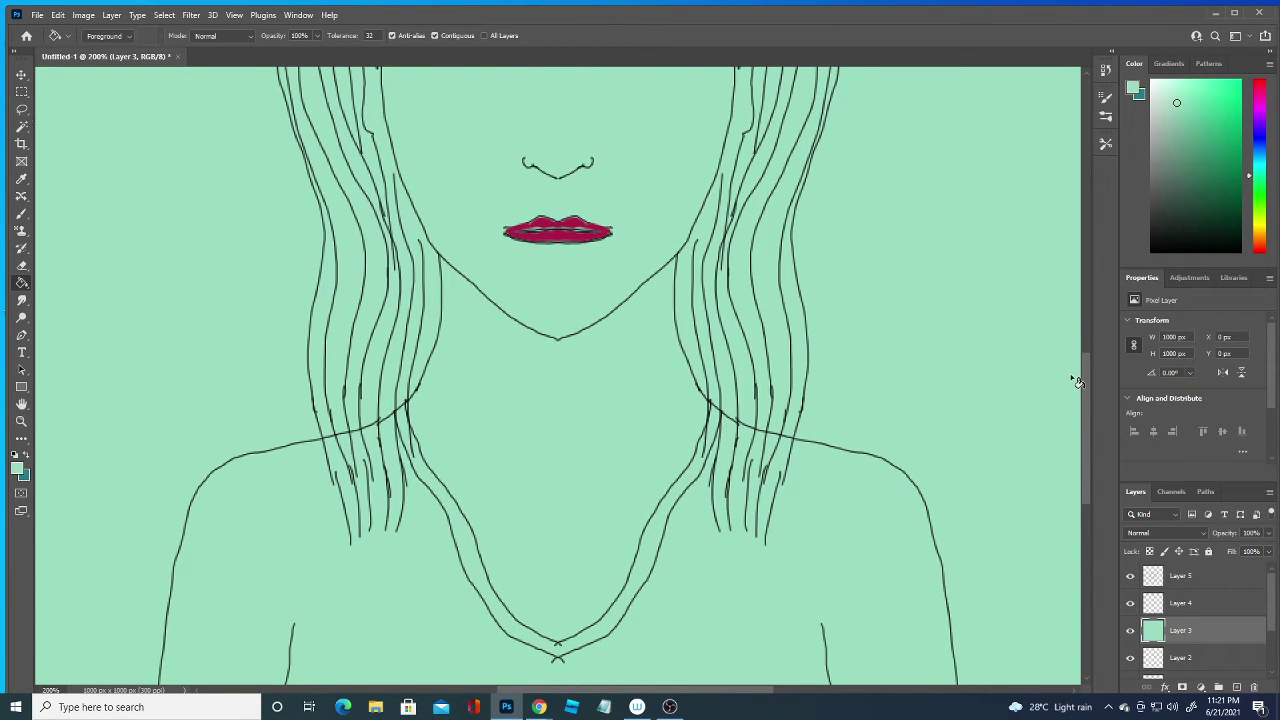
pyautogui.click(21, 108)
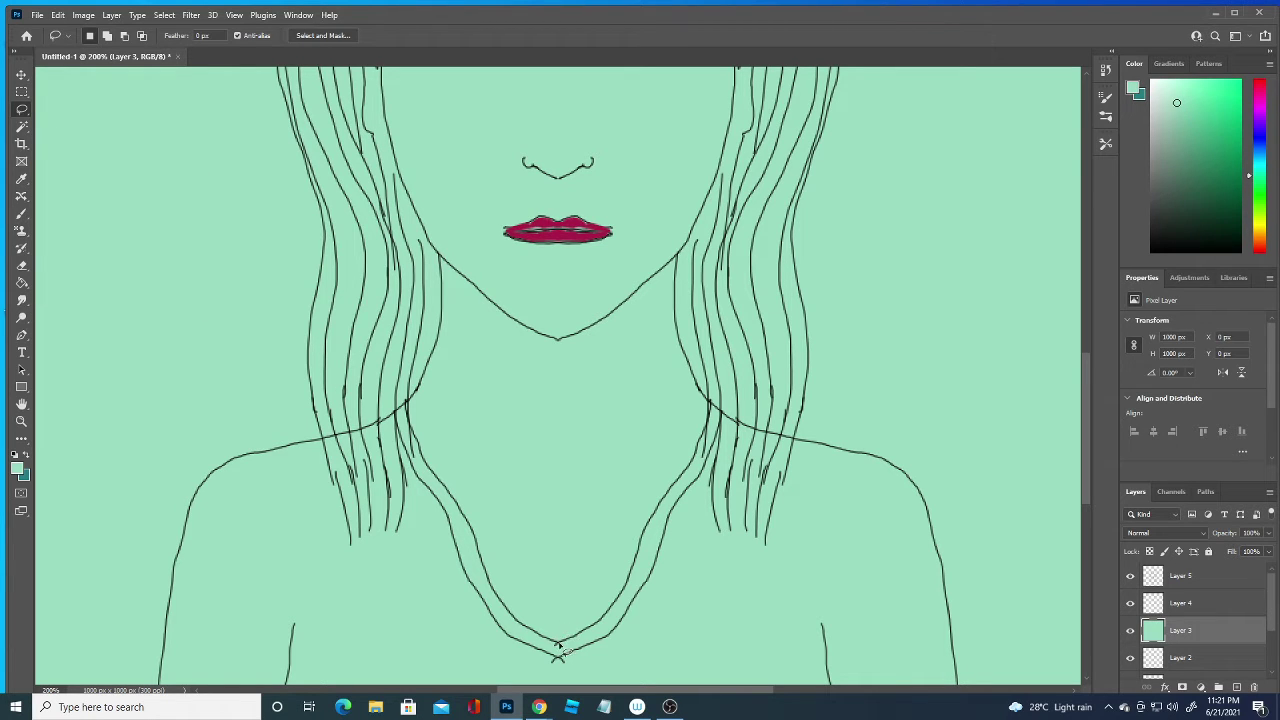
pyautogui.moveTo(565, 641); pyautogui.dragTo(611, 592)
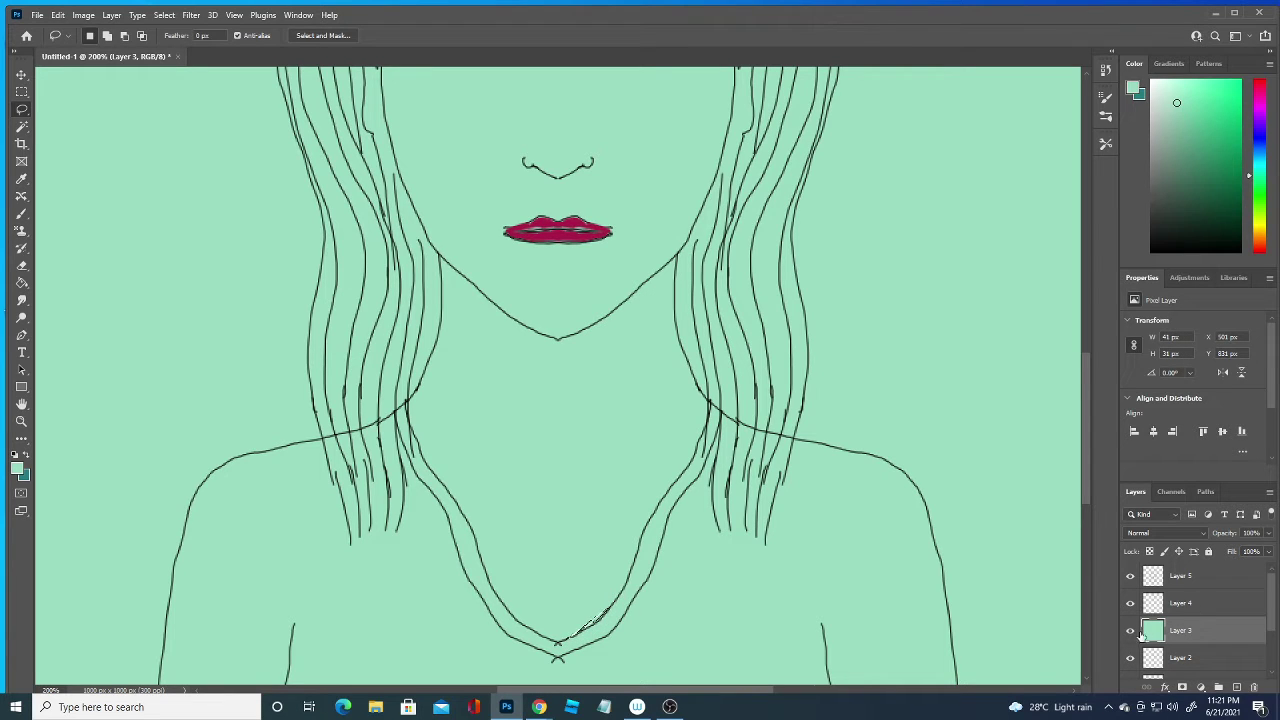
pyautogui.click(966, 457)
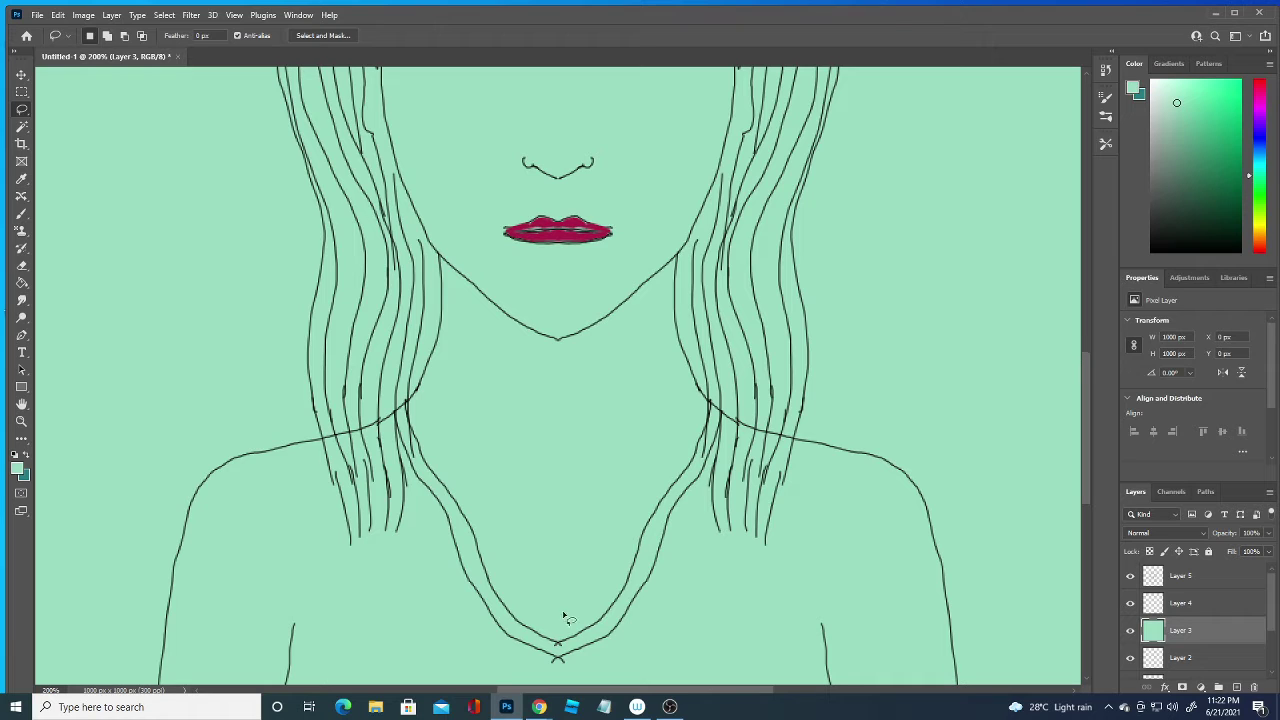
pyautogui.moveTo(561, 643)
pyautogui.mouseDown()
pyautogui.moveTo(630, 588)
pyautogui.moveTo(641, 539)
pyautogui.moveTo(709, 428)
pyautogui.moveTo(712, 410)
pyautogui.moveTo(690, 388)
pyautogui.mouseUp()
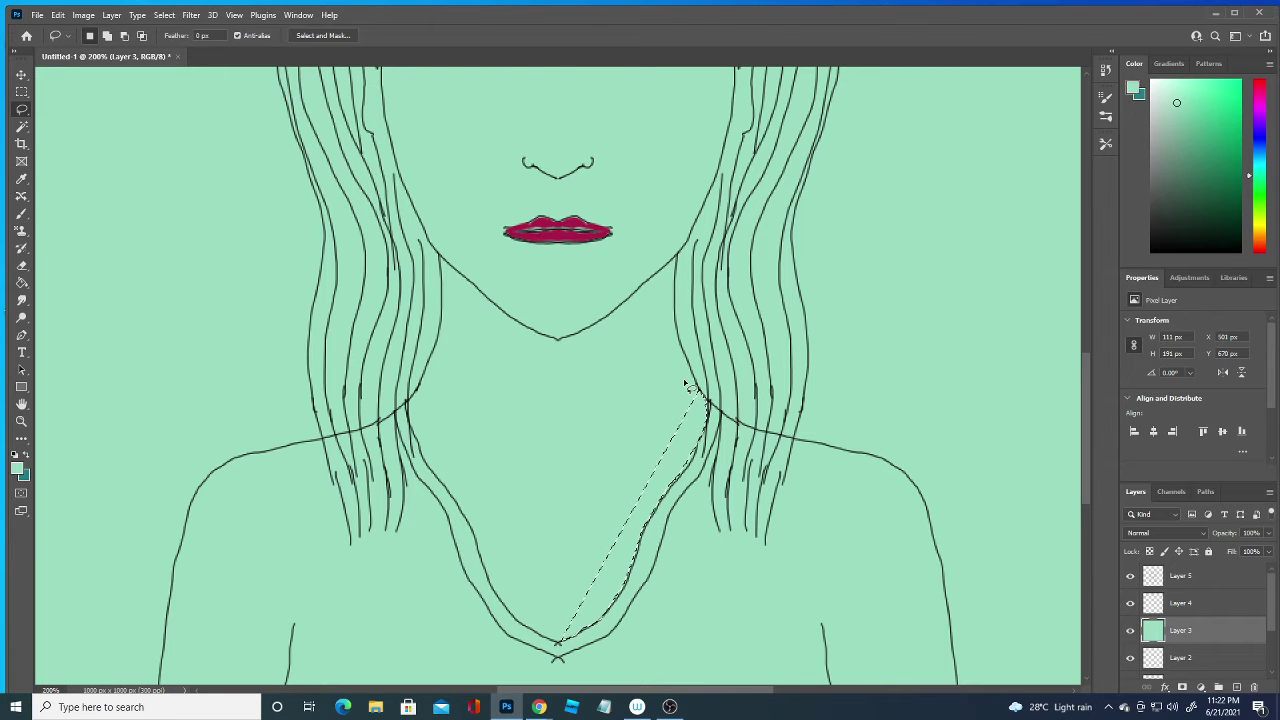
pyautogui.click(698, 374)
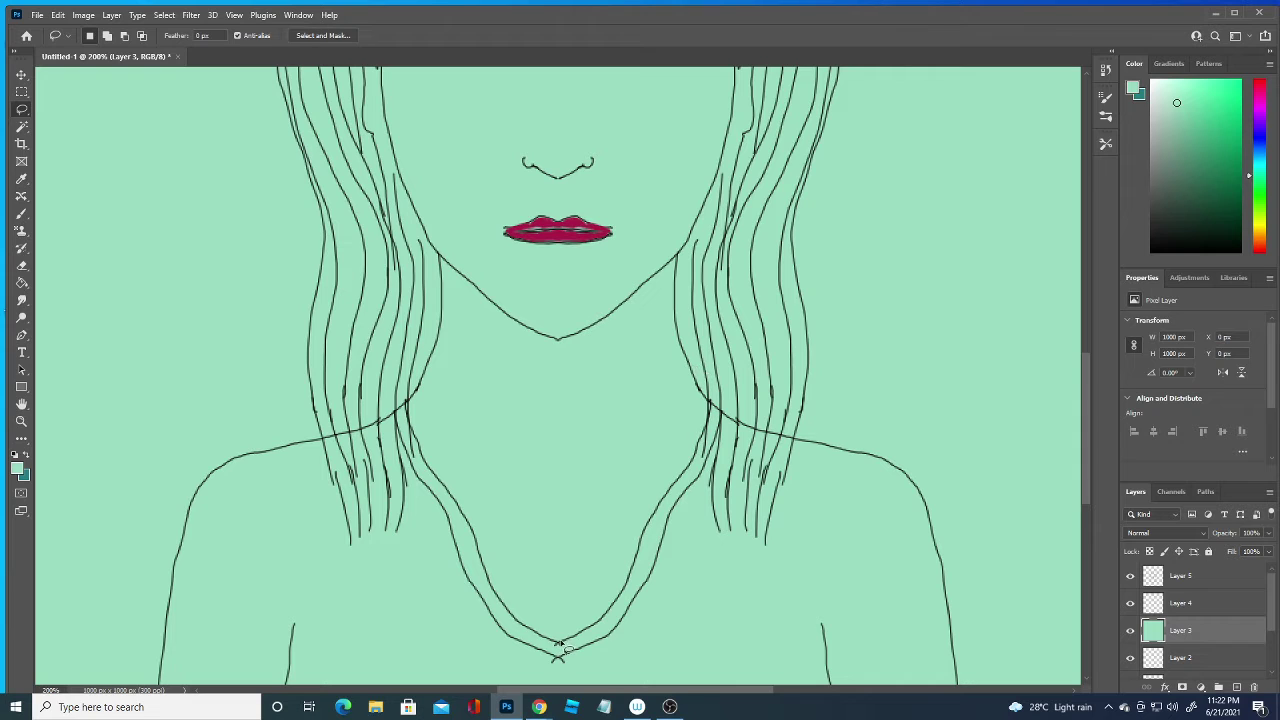
pyautogui.moveTo(575, 637); pyautogui.dragTo(601, 622)
pyautogui.moveTo(679, 262); pyautogui.dragTo(677, 247)
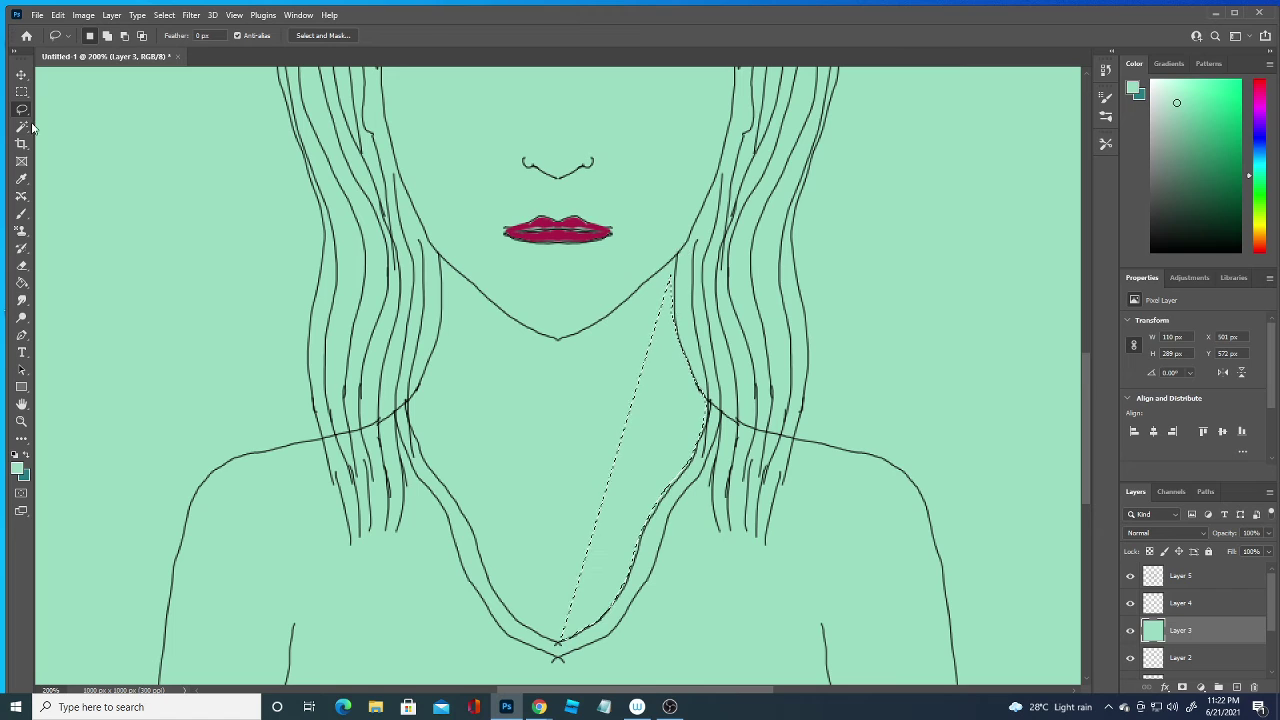
pyautogui.click(21, 91)
pyautogui.click(154, 208)
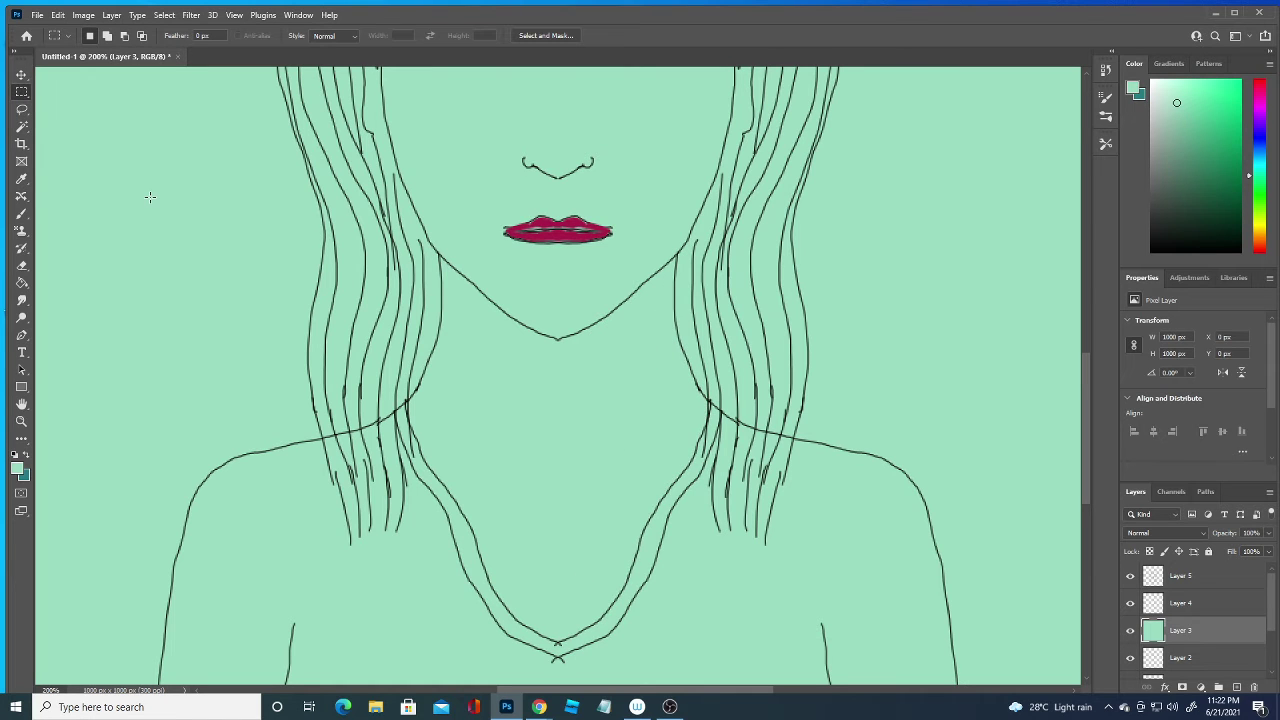
# Erase Layer 3's mint over both shoulders and the hair with a mirrored 89 px eraser.
pyautogui.click(22, 265)
pyautogui.moveTo(890, 416); pyautogui.dragTo(787, 547)
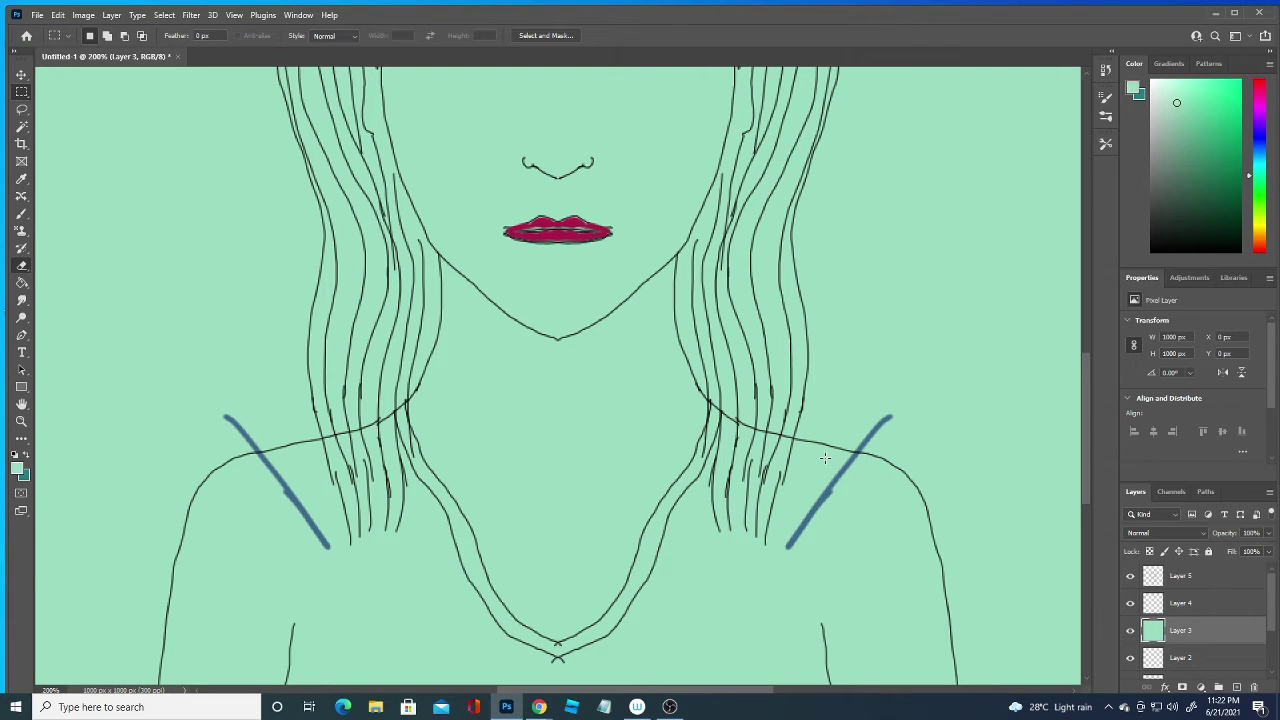
pyautogui.click(22, 267)
pyautogui.click(104, 37)
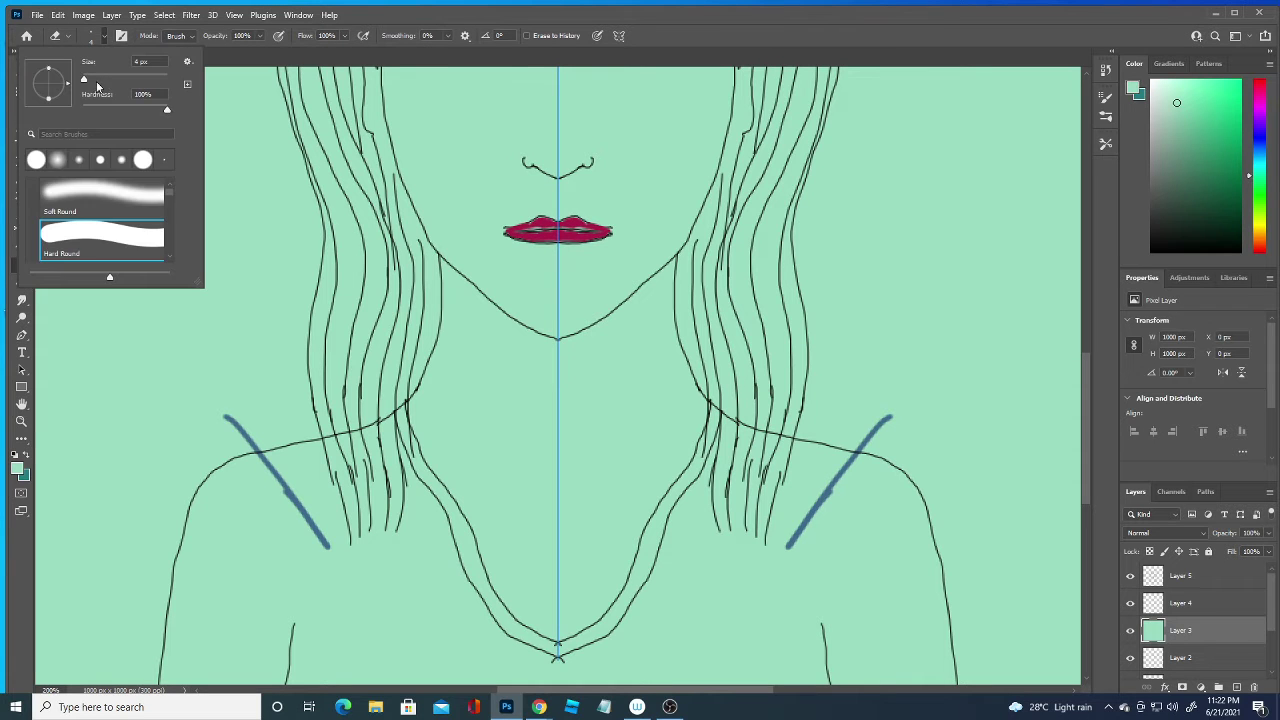
pyautogui.moveTo(910, 426)
pyautogui.mouseDown()
pyautogui.moveTo(814, 529)
pyautogui.moveTo(800, 470)
pyautogui.moveTo(775, 600)
pyautogui.moveTo(903, 302)
pyautogui.moveTo(835, 325)
pyautogui.moveTo(780, 375)
pyautogui.moveTo(786, 283)
pyautogui.moveTo(775, 337)
pyautogui.moveTo(740, 365)
pyautogui.moveTo(745, 260)
pyautogui.moveTo(805, 237)
pyautogui.moveTo(855, 288)
pyautogui.mouseUp()
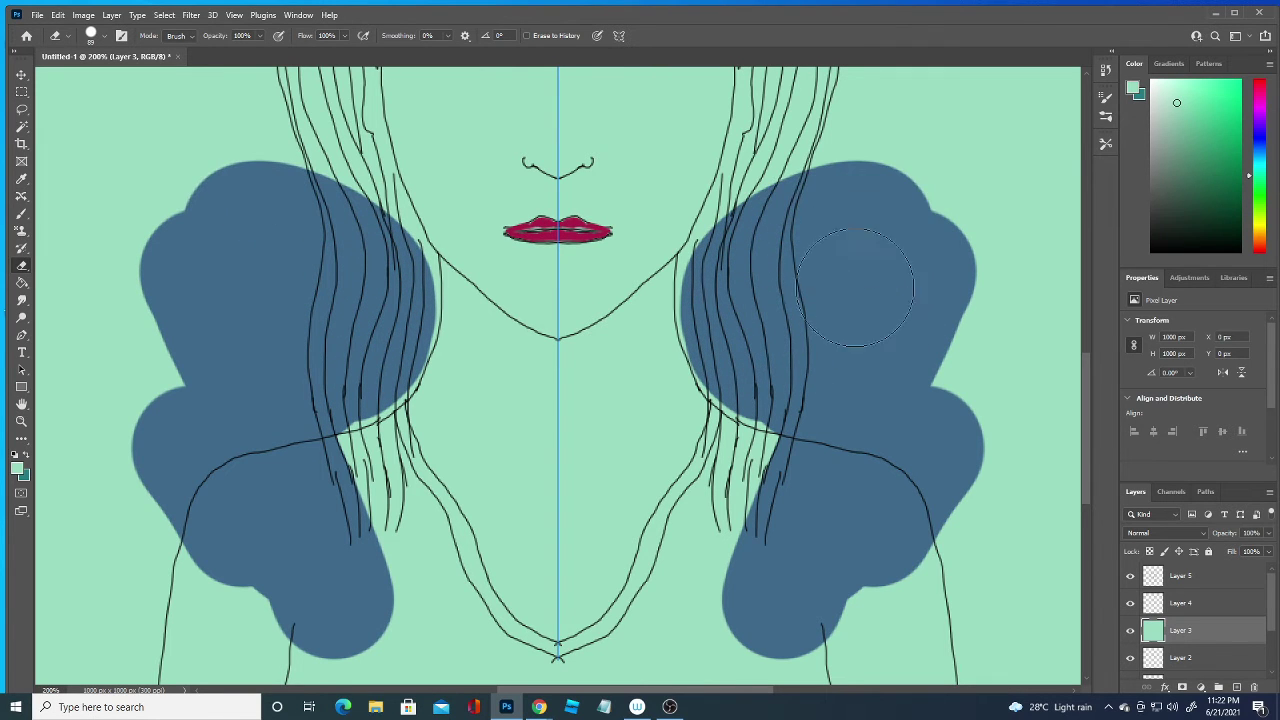
pyautogui.moveTo(797, 385)
pyautogui.mouseDown()
pyautogui.moveTo(735, 505)
pyautogui.moveTo(780, 630)
pyautogui.moveTo(920, 615)
pyautogui.moveTo(970, 533)
pyautogui.moveTo(1010, 640)
pyautogui.moveTo(1055, 545)
pyautogui.moveTo(990, 390)
pyautogui.moveTo(960, 249)
pyautogui.moveTo(981, 194)
pyautogui.mouseUp()
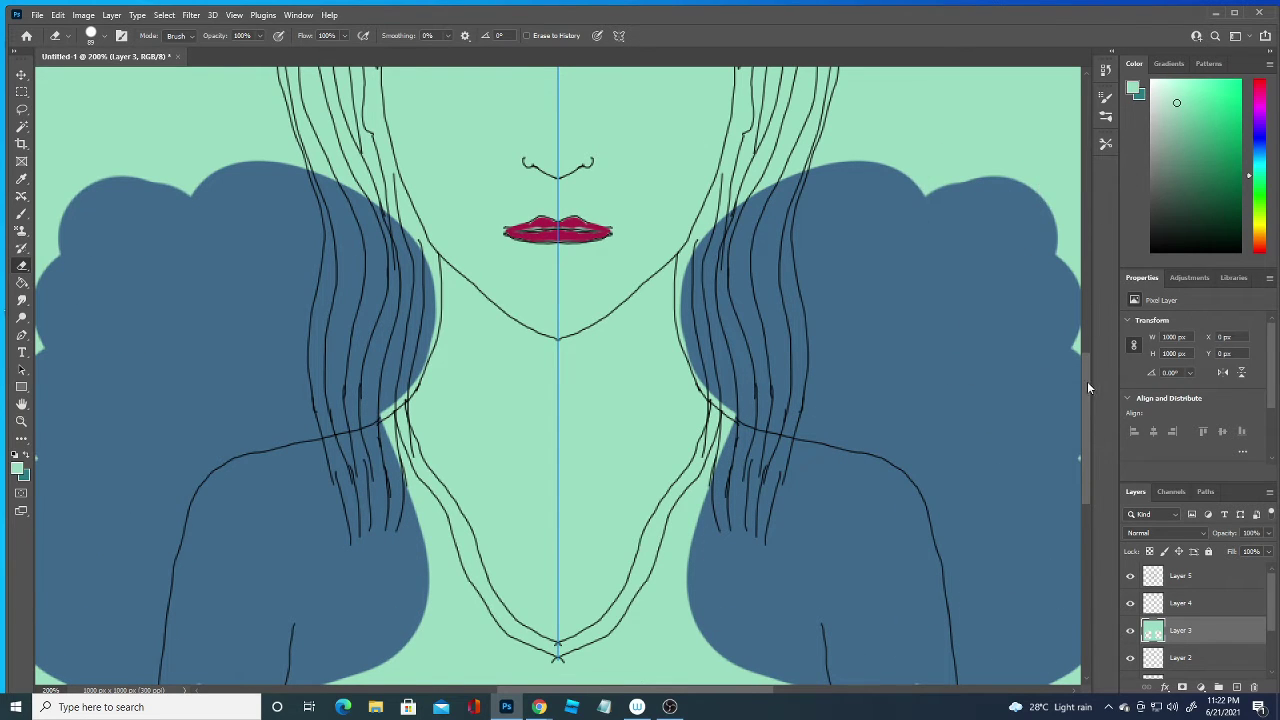
pyautogui.moveTo(1087, 381); pyautogui.dragTo(1090, 325)
pyautogui.moveTo(890, 442)
pyautogui.mouseDown()
pyautogui.moveTo(820, 514)
pyautogui.moveTo(834, 443)
pyautogui.moveTo(786, 486)
pyautogui.moveTo(790, 447)
pyautogui.moveTo(870, 310)
pyautogui.moveTo(929, 309)
pyautogui.moveTo(1014, 414)
pyautogui.moveTo(1058, 520)
pyautogui.moveTo(974, 314)
pyautogui.moveTo(909, 214)
pyautogui.moveTo(886, 206)
pyautogui.moveTo(852, 246)
pyautogui.moveTo(771, 80)
pyautogui.moveTo(937, 91)
pyautogui.moveTo(1029, 206)
pyautogui.moveTo(1043, 58)
pyautogui.mouseUp()
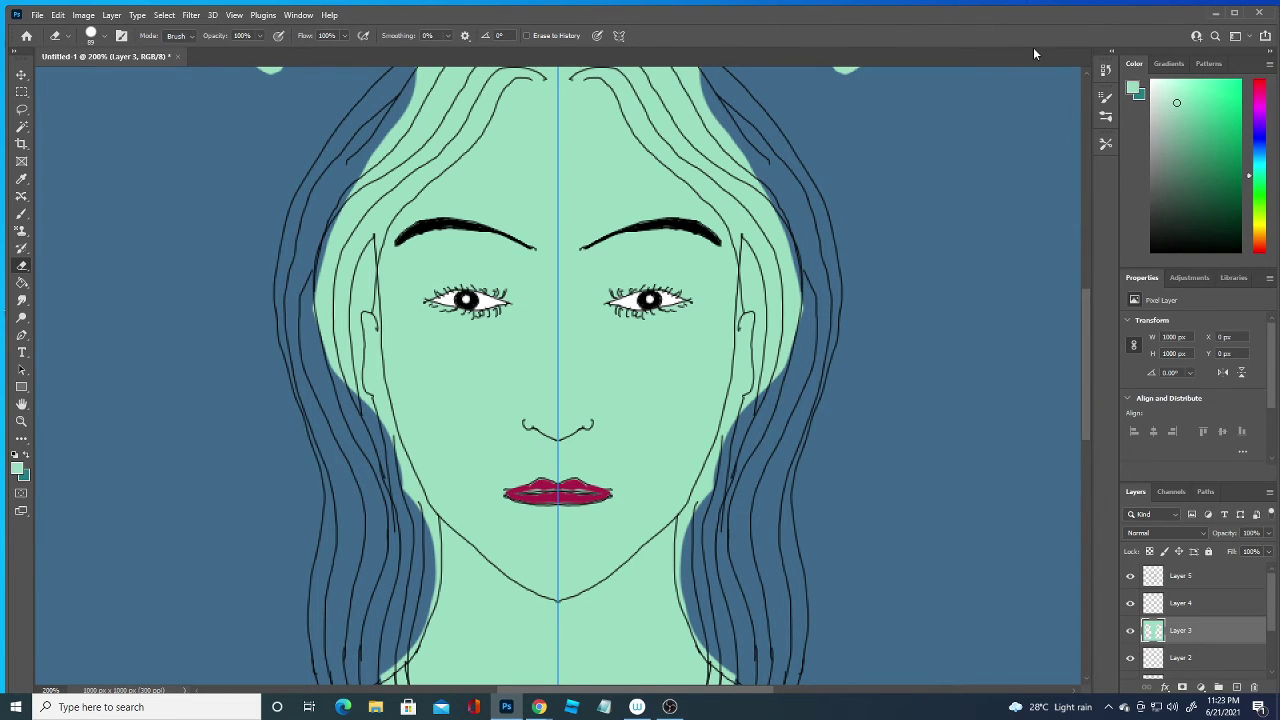
# Erase mint from the chest below the V neckline and the shoulders beside the hair.
pyautogui.moveTo(1090, 328)
pyautogui.mouseDown()
pyautogui.moveTo(1084, 214)
pyautogui.moveTo(1084, 242)
pyautogui.moveTo(837, 380)
pyautogui.moveTo(565, 288)
pyautogui.moveTo(543, 194)
pyautogui.moveTo(149, 323)
pyautogui.moveTo(80, 300)
pyautogui.moveTo(80, 166)
pyautogui.moveTo(177, 120)
pyautogui.moveTo(777, 94)
pyautogui.moveTo(977, 115)
pyautogui.mouseUp()
pyautogui.moveTo(1087, 304); pyautogui.dragTo(1088, 516)
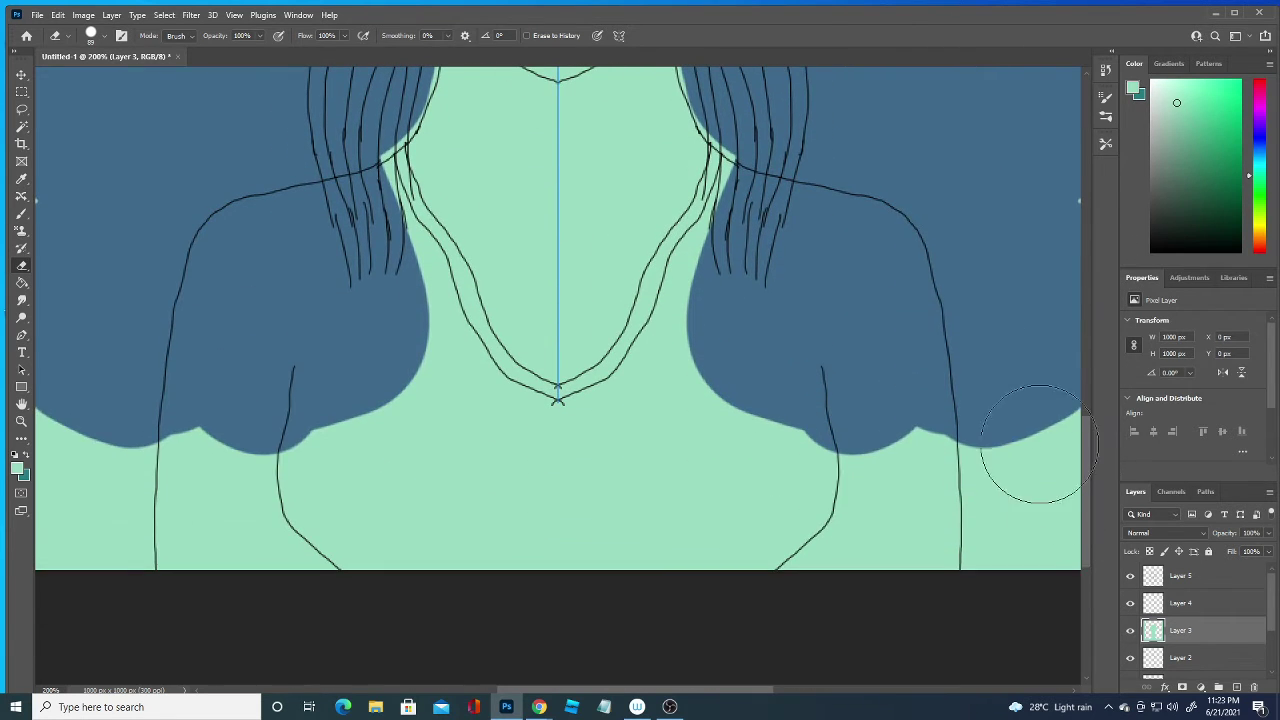
pyautogui.moveTo(1030, 450)
pyautogui.mouseDown()
pyautogui.moveTo(1015, 552)
pyautogui.moveTo(749, 457)
pyautogui.moveTo(686, 529)
pyautogui.moveTo(509, 542)
pyautogui.moveTo(400, 412)
pyautogui.moveTo(606, 477)
pyautogui.moveTo(590, 465)
pyautogui.moveTo(684, 387)
pyautogui.mouseUp()
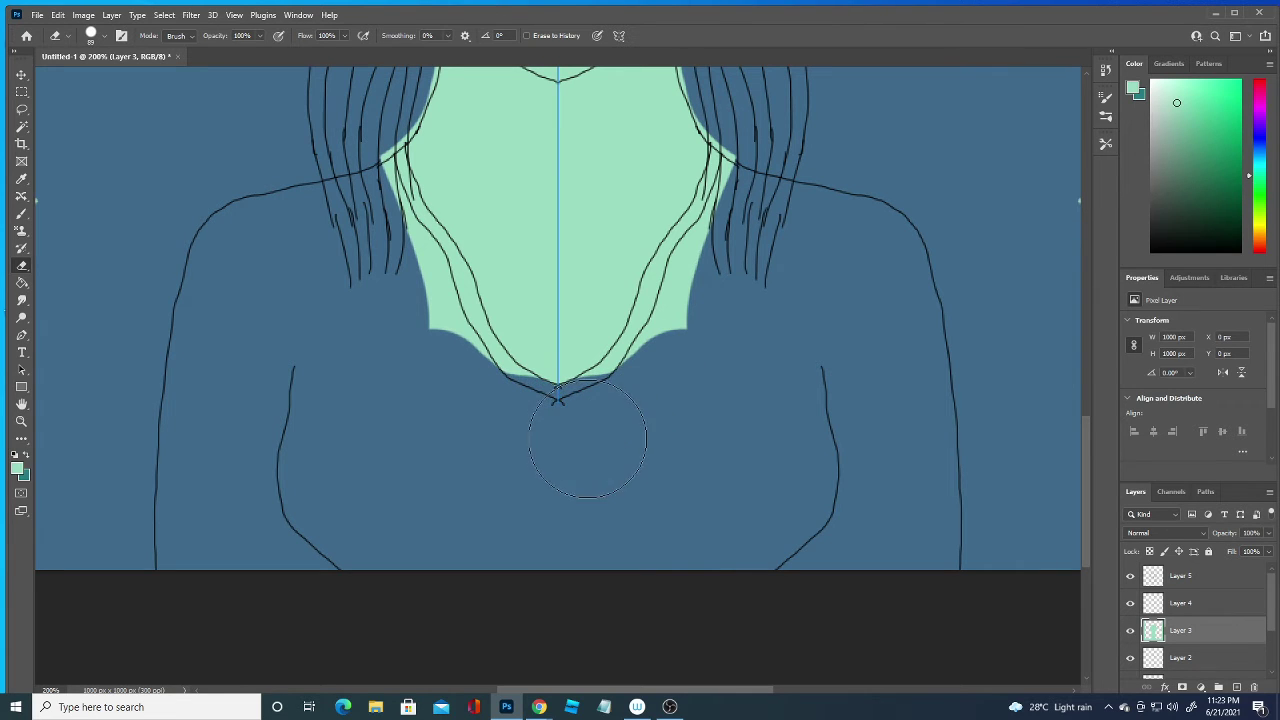
pyautogui.moveTo(588, 438); pyautogui.dragTo(640, 400)
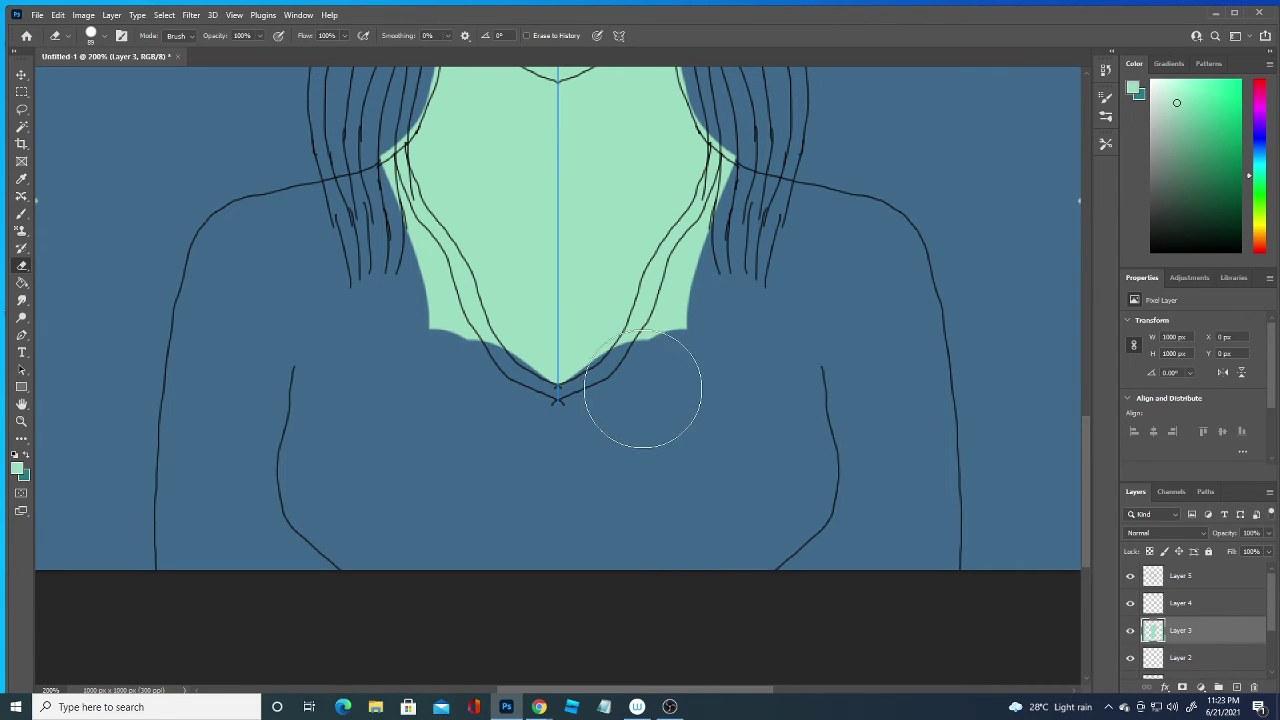
pyautogui.hotkey('ctrl', 'z')
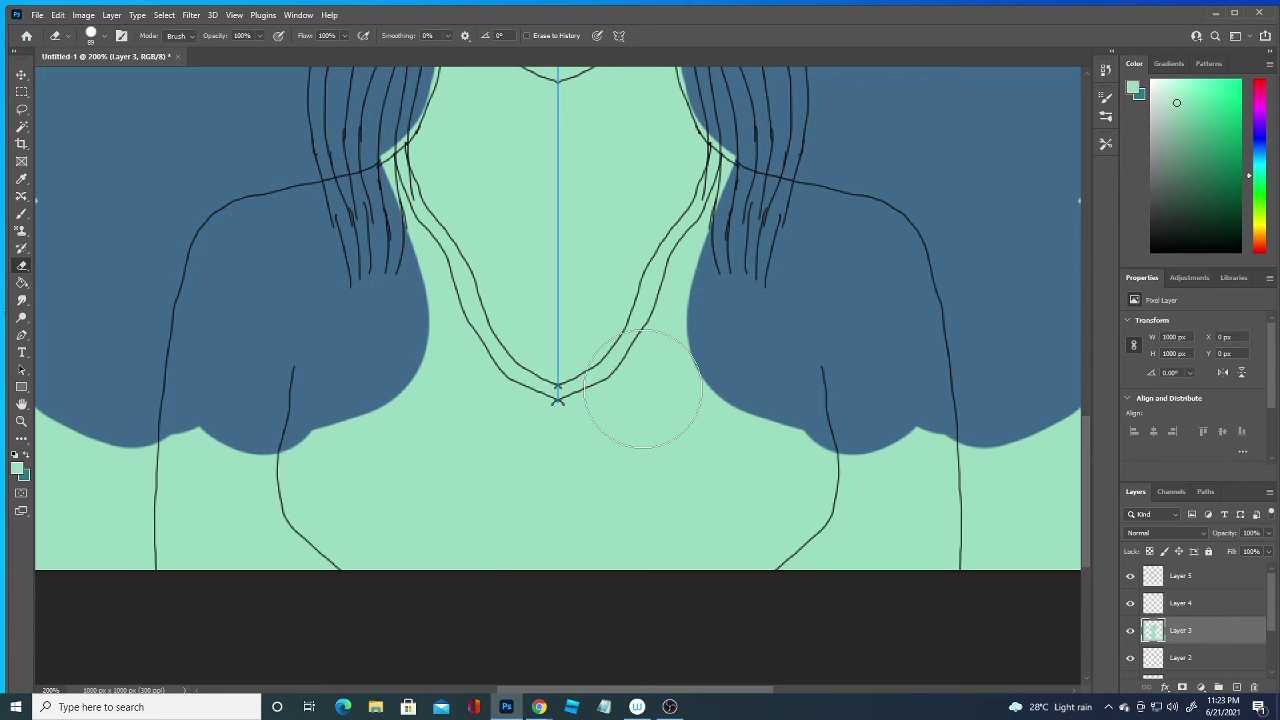
pyautogui.moveTo(651, 400)
pyautogui.mouseDown()
pyautogui.moveTo(700, 500)
pyautogui.moveTo(630, 530)
pyautogui.moveTo(963, 463)
pyautogui.moveTo(850, 520)
pyautogui.moveTo(740, 480)
pyautogui.moveTo(680, 440)
pyautogui.moveTo(727, 380)
pyautogui.mouseUp()
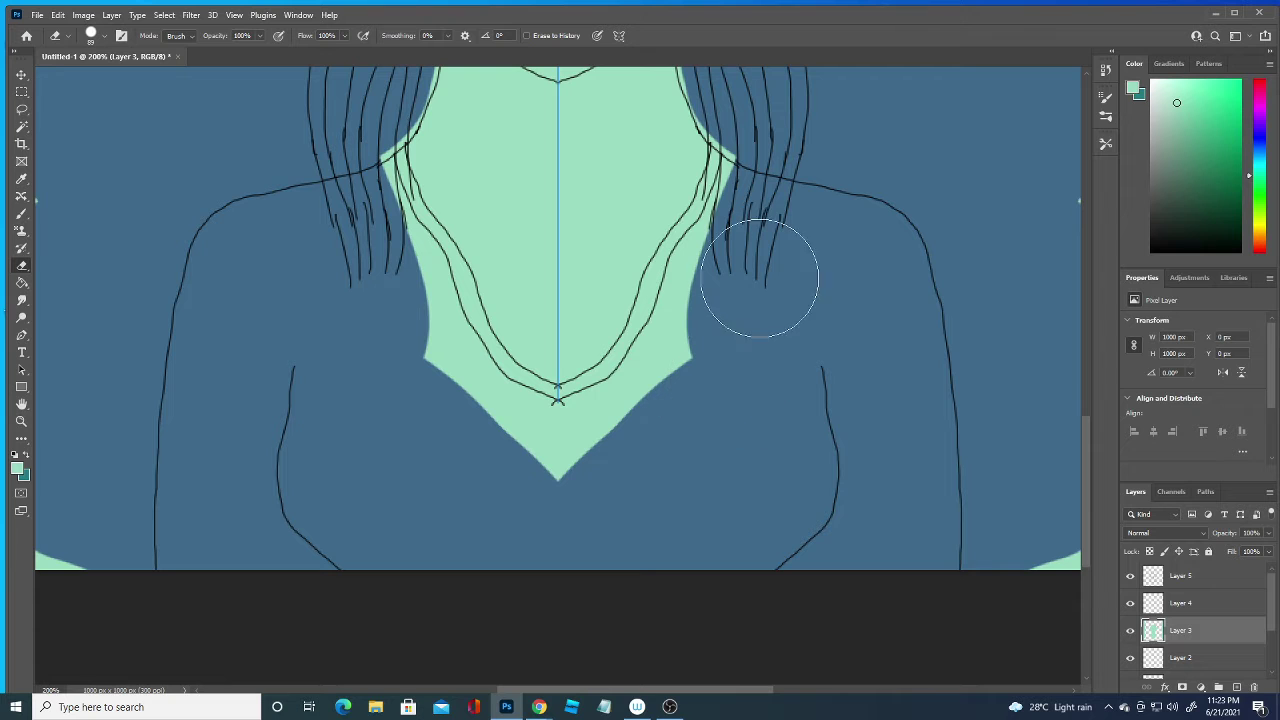
pyautogui.moveTo(757, 271)
pyautogui.mouseDown()
pyautogui.moveTo(731, 320)
pyautogui.moveTo(733, 259)
pyautogui.moveTo(766, 157)
pyautogui.moveTo(748, 220)
pyautogui.moveTo(757, 209)
pyautogui.moveTo(663, 391)
pyautogui.moveTo(680, 343)
pyautogui.moveTo(634, 417)
pyautogui.moveTo(583, 463)
pyautogui.moveTo(657, 387)
pyautogui.mouseUp()
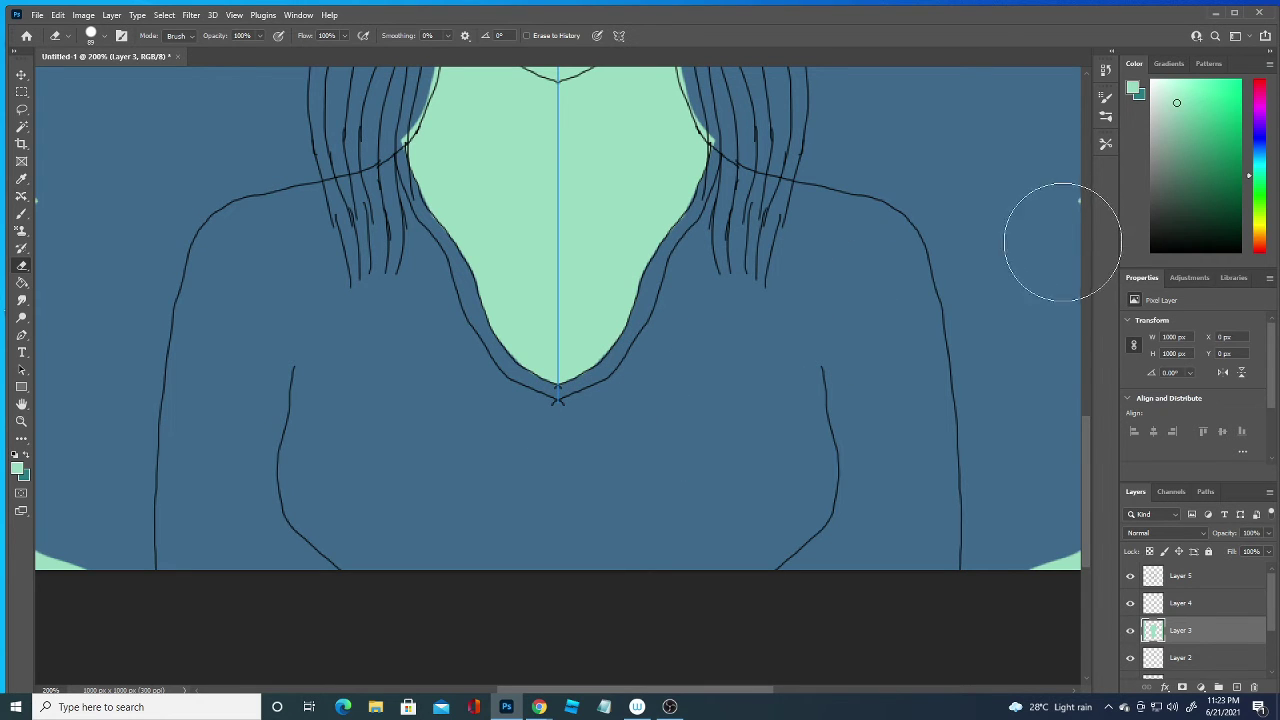
# Erase the green beyond the face edges and along the hairline on both sides.
pyautogui.moveTo(1083, 405); pyautogui.dragTo(1088, 325)
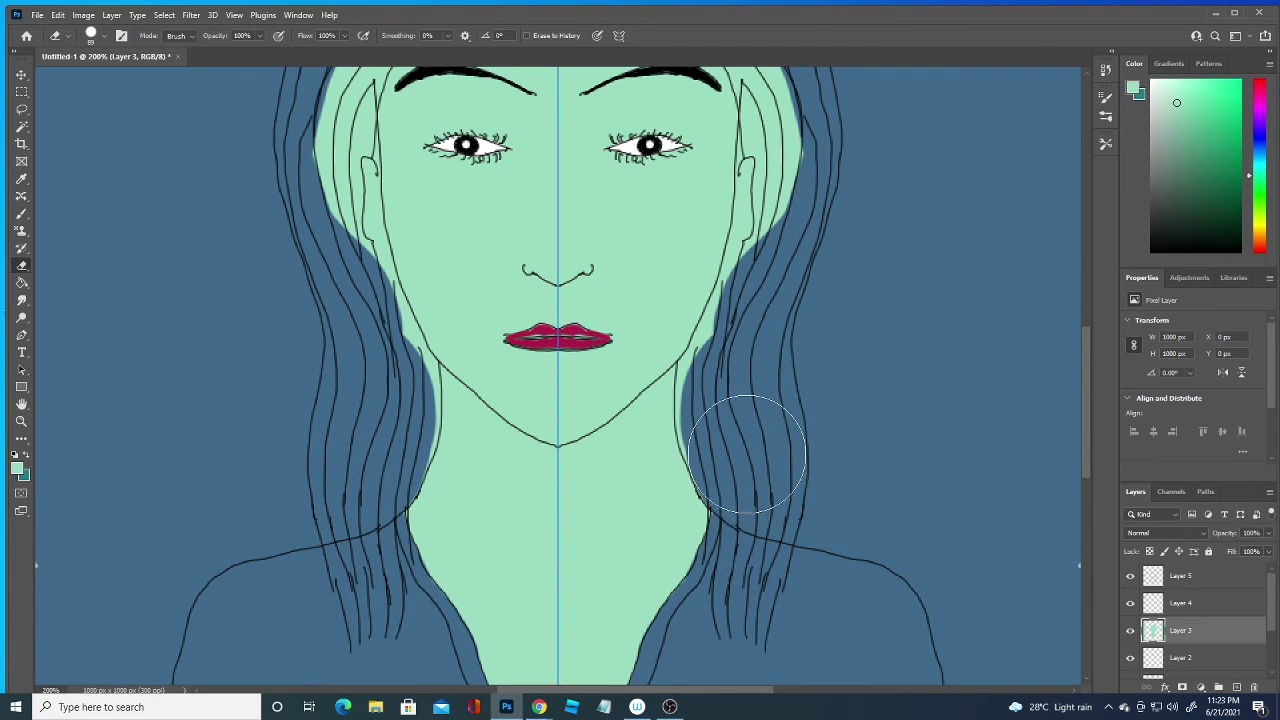
pyautogui.moveTo(740, 440)
pyautogui.mouseDown()
pyautogui.moveTo(737, 374)
pyautogui.moveTo(766, 309)
pyautogui.moveTo(837, 243)
pyautogui.moveTo(763, 363)
pyautogui.mouseUp()
pyautogui.moveTo(1086, 346); pyautogui.dragTo(1086, 300)
pyautogui.moveTo(828, 423); pyautogui.dragTo(806, 427)
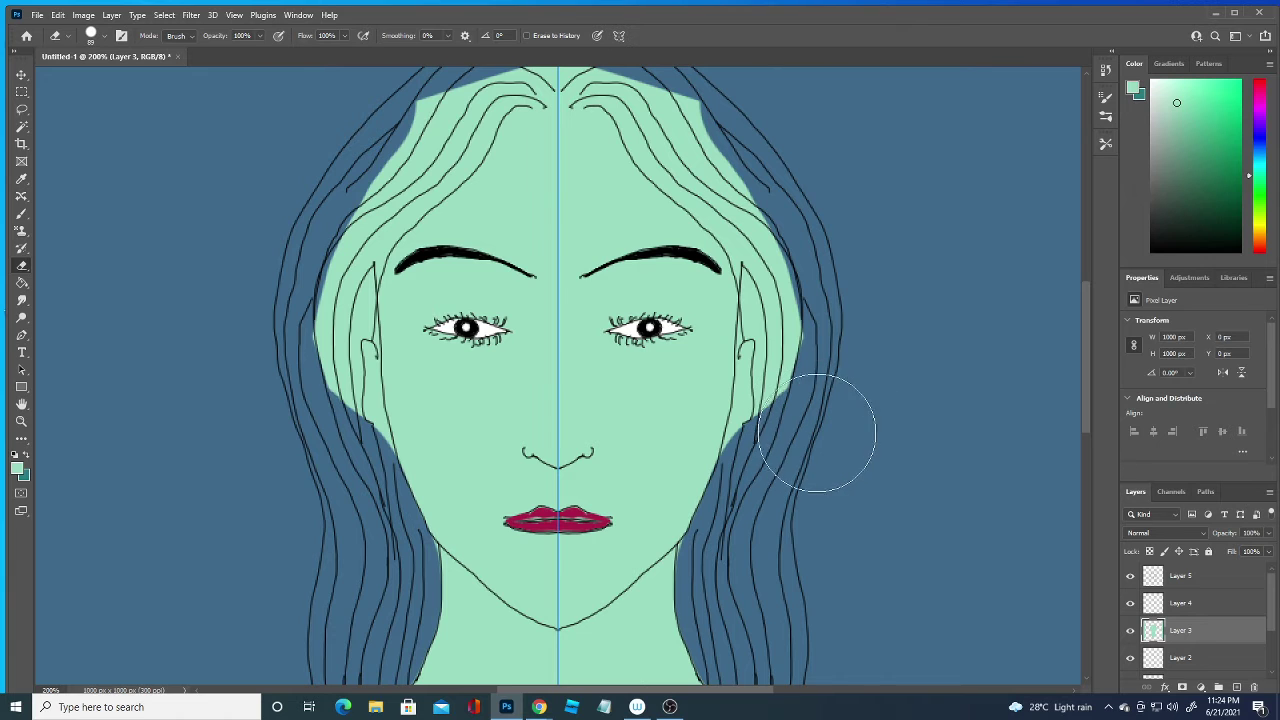
pyautogui.moveTo(829, 429)
pyautogui.mouseDown()
pyautogui.moveTo(814, 375)
pyautogui.moveTo(814, 420)
pyautogui.moveTo(814, 318)
pyautogui.moveTo(792, 216)
pyautogui.moveTo(789, 237)
pyautogui.moveTo(654, 70)
pyautogui.moveTo(592, 40)
pyautogui.mouseUp()
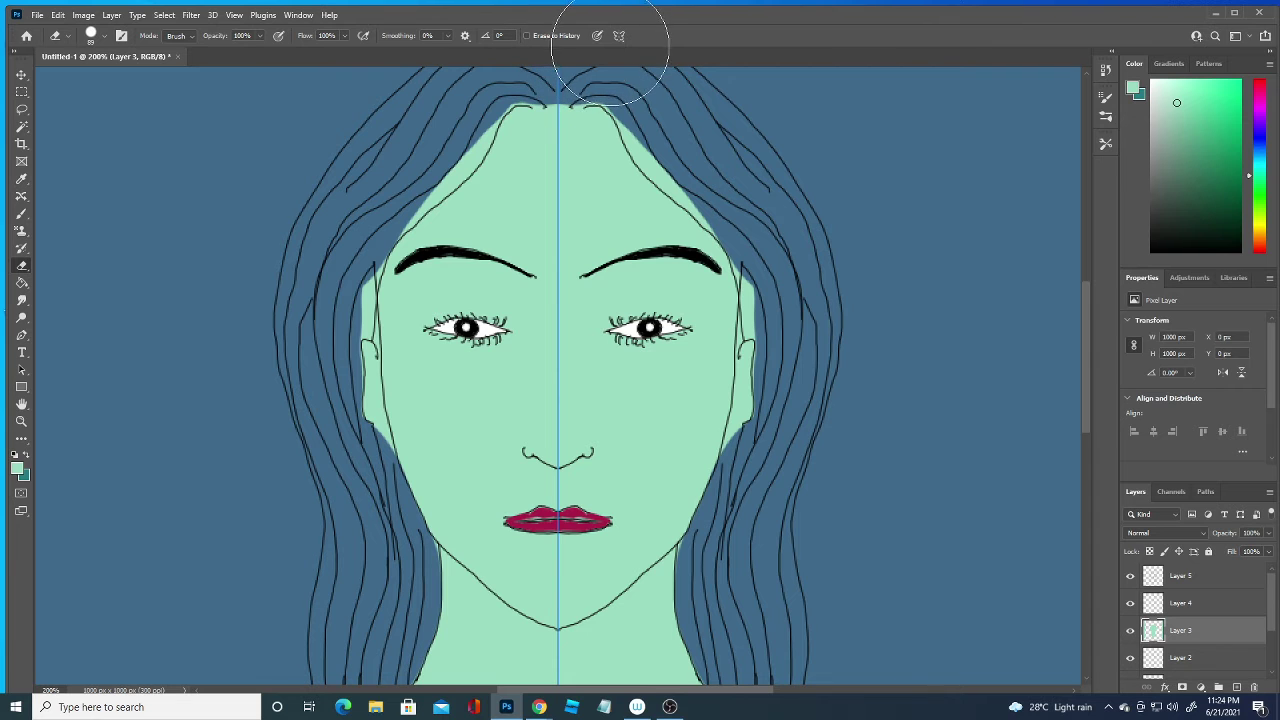
pyautogui.moveTo(634, 57)
pyautogui.mouseDown()
pyautogui.moveTo(686, 110)
pyautogui.moveTo(690, 135)
pyautogui.moveTo(763, 177)
pyautogui.moveTo(716, 159)
pyautogui.moveTo(754, 171)
pyautogui.moveTo(800, 281)
pyautogui.moveTo(806, 263)
pyautogui.moveTo(759, 175)
pyautogui.mouseUp()
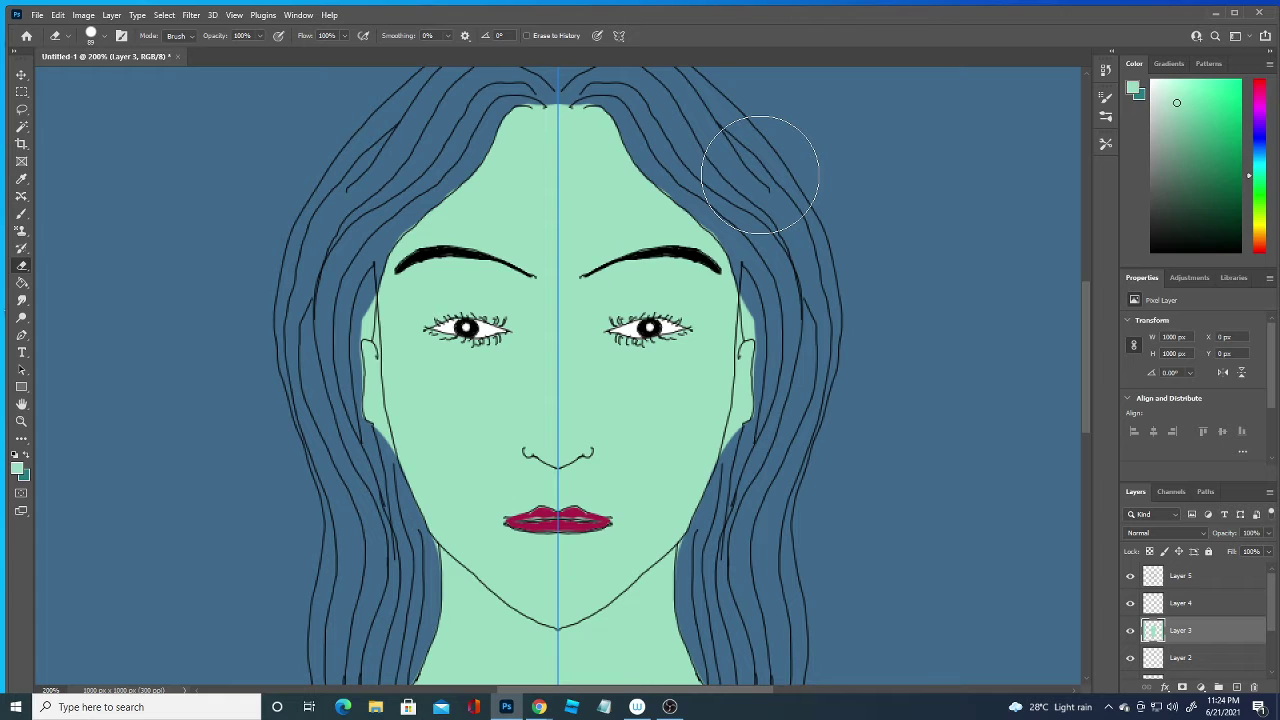
# Shrink the eraser to 26 then 21 px and erase a green spot beside the ears.
pyautogui.click(104, 37)
pyautogui.moveTo(113, 79); pyautogui.dragTo(93, 79)
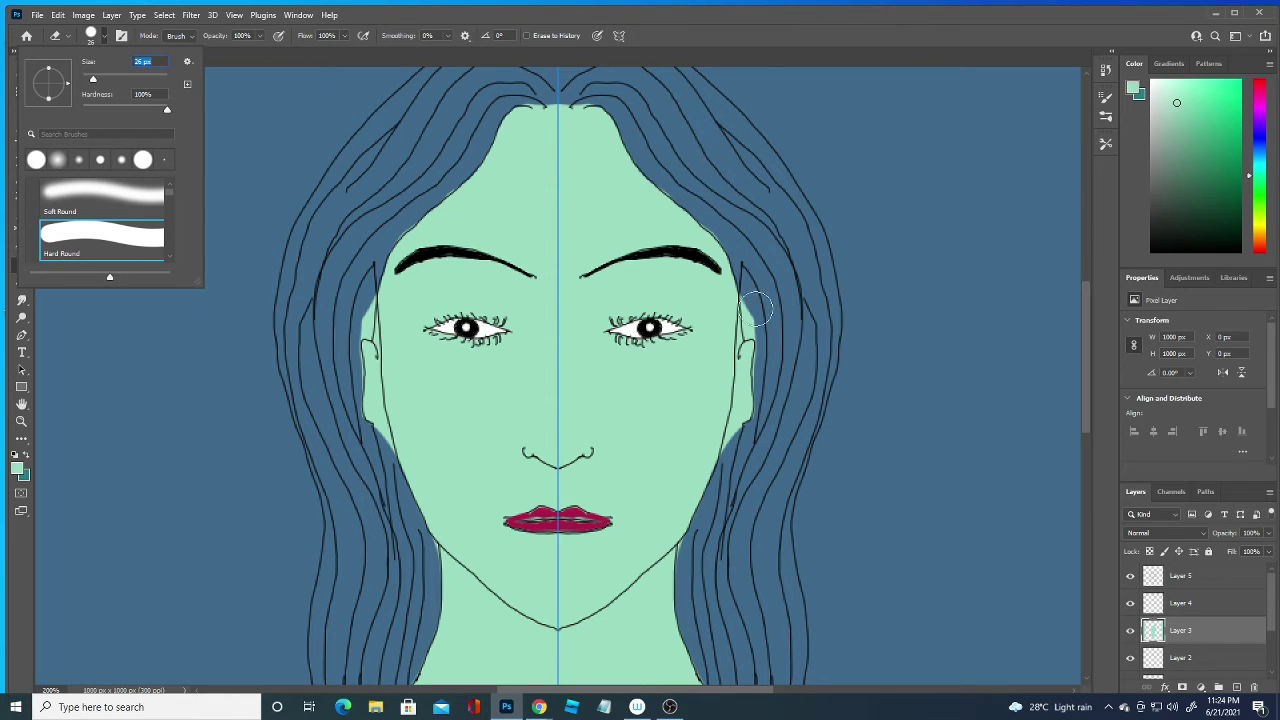
pyautogui.click(758, 308)
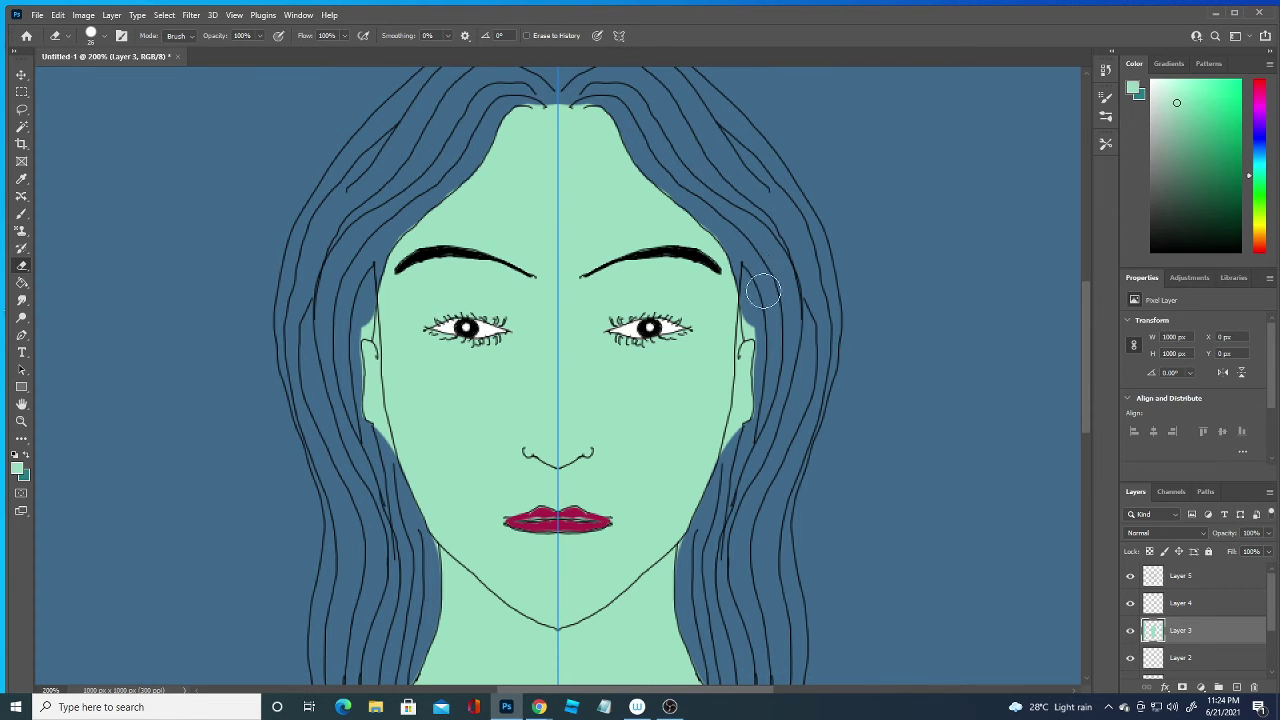
pyautogui.click(104, 37)
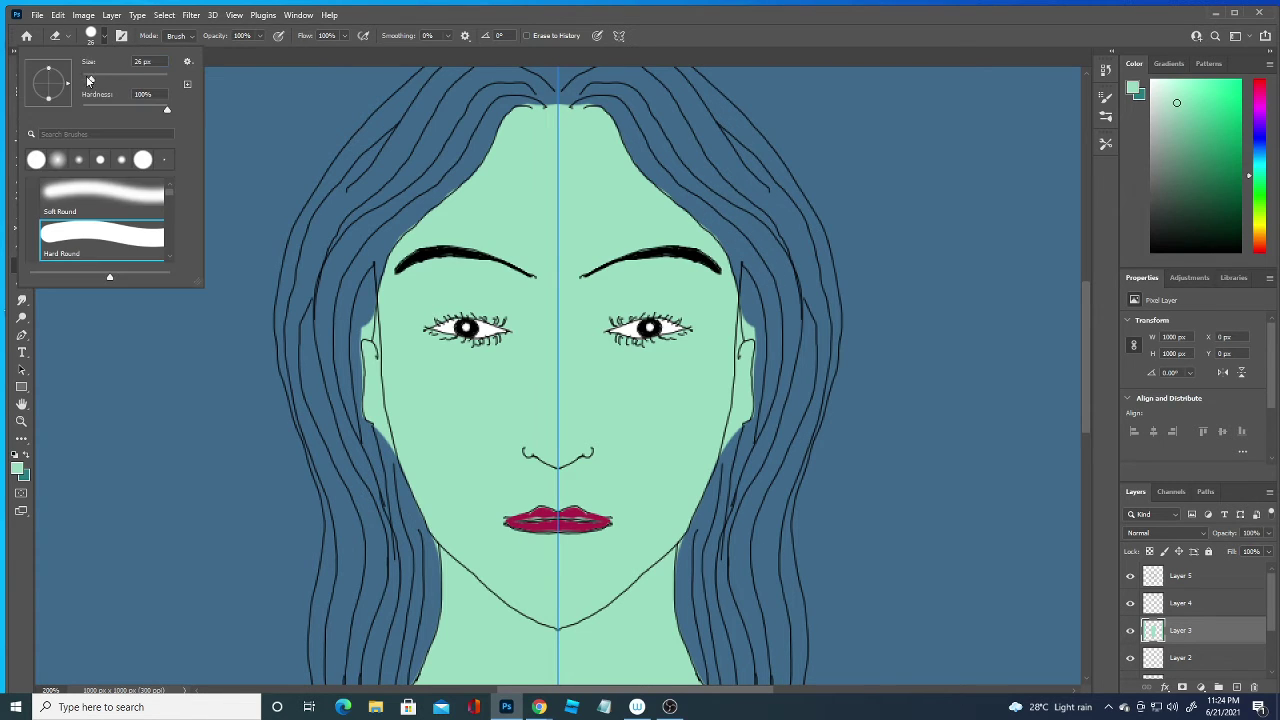
pyautogui.moveTo(94, 79); pyautogui.dragTo(88, 78)
pyautogui.click(753, 318)
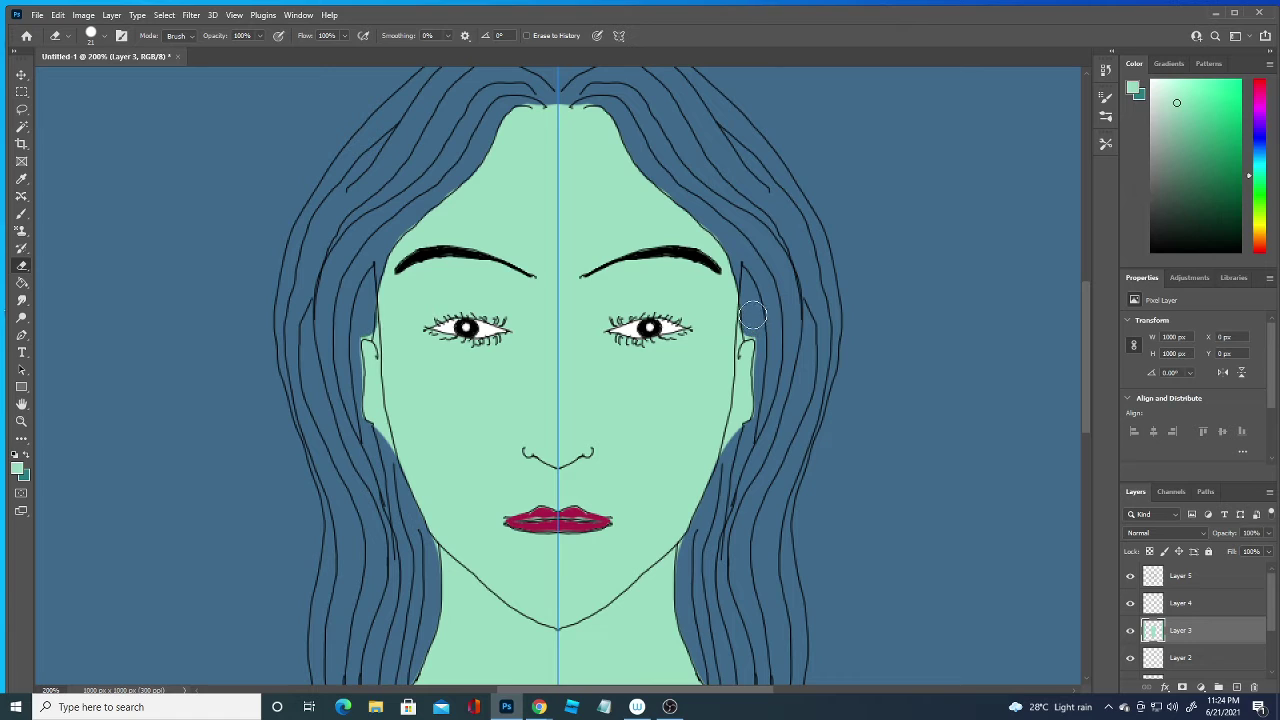
# With a 9 px eraser, clean leftover green along the hair near both ears.
pyautogui.click(104, 37)
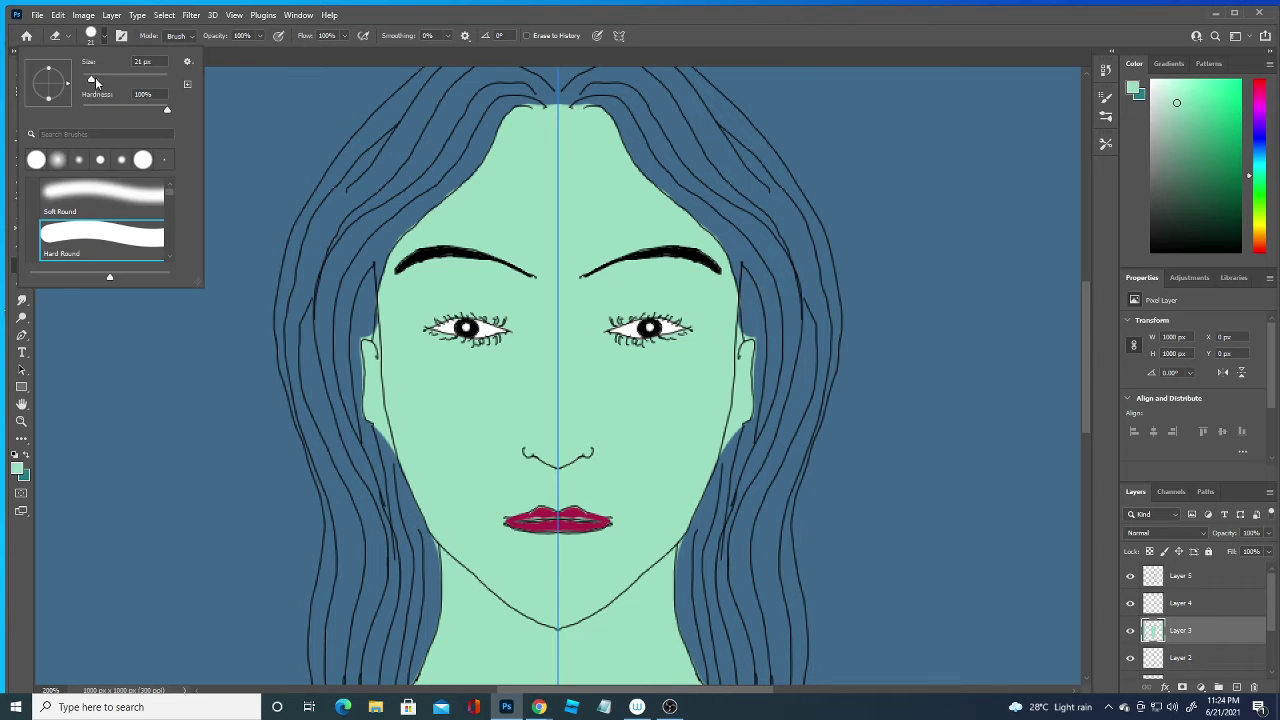
pyautogui.moveTo(95, 79); pyautogui.dragTo(87, 78)
pyautogui.moveTo(752, 315); pyautogui.dragTo(744, 331)
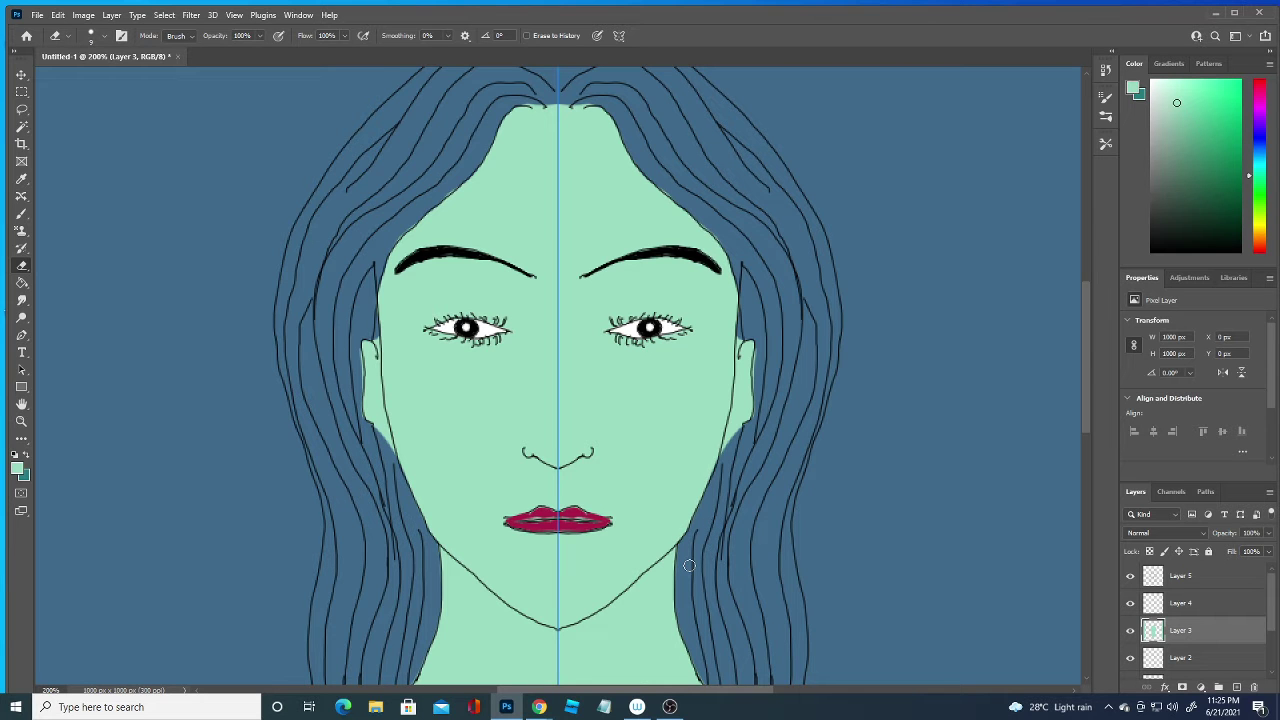
pyautogui.moveTo(1084, 348)
pyautogui.mouseDown()
pyautogui.moveTo(1082, 303)
pyautogui.moveTo(1101, 494)
pyautogui.moveTo(1100, 467)
pyautogui.mouseUp()
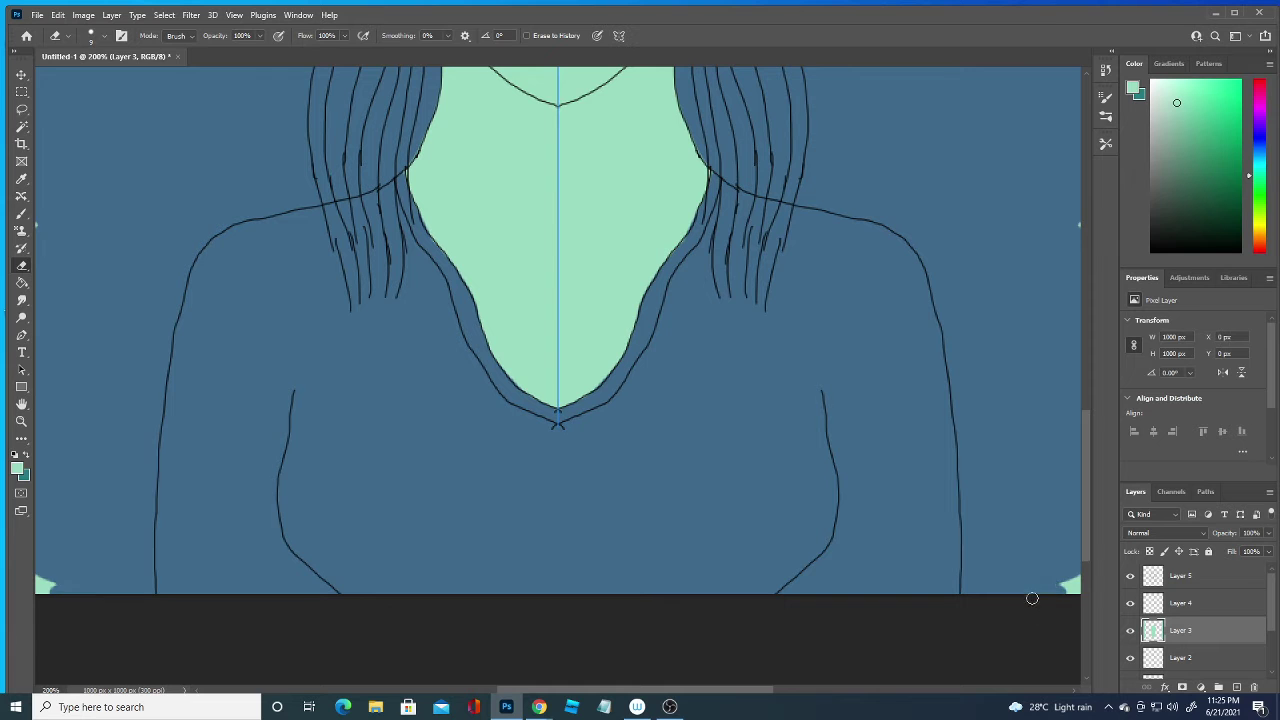
pyautogui.moveTo(1085, 404); pyautogui.dragTo(1093, 311)
# Set the eraser size to 1 px.
pyautogui.scroll(-1, 1091, 316)
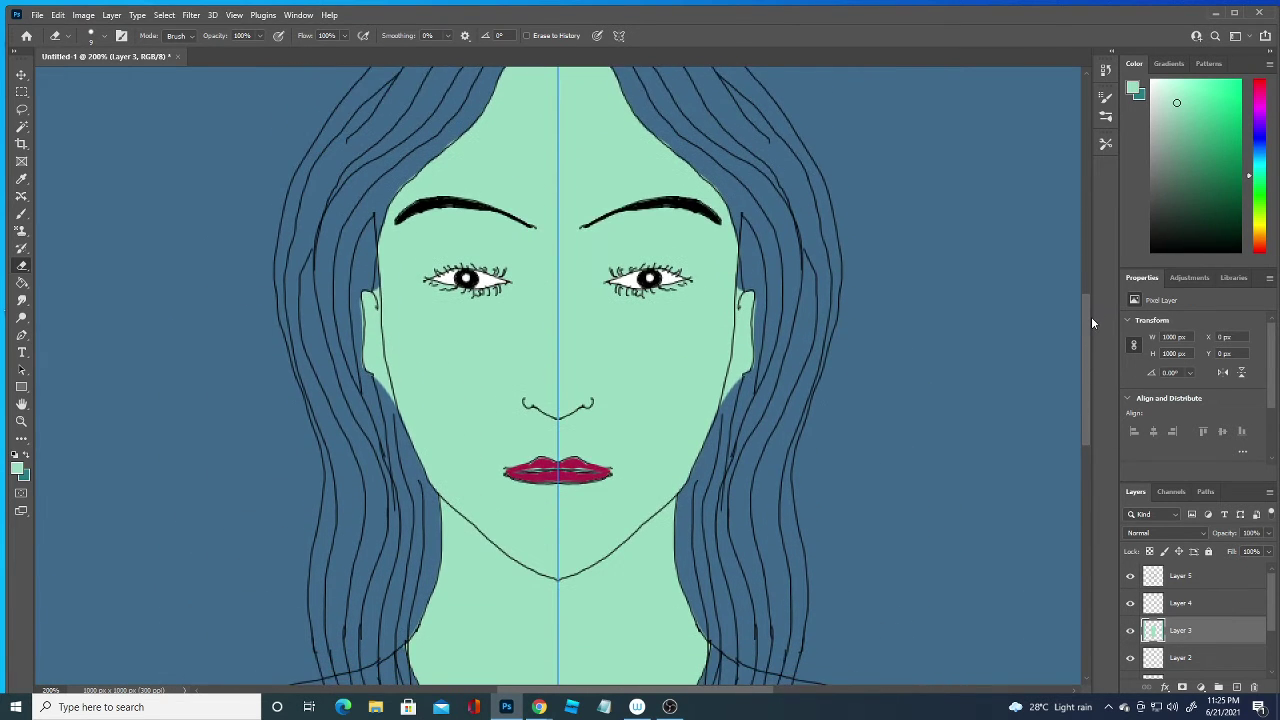
pyautogui.scroll(-1, 1086, 318)
pyautogui.click(102, 36)
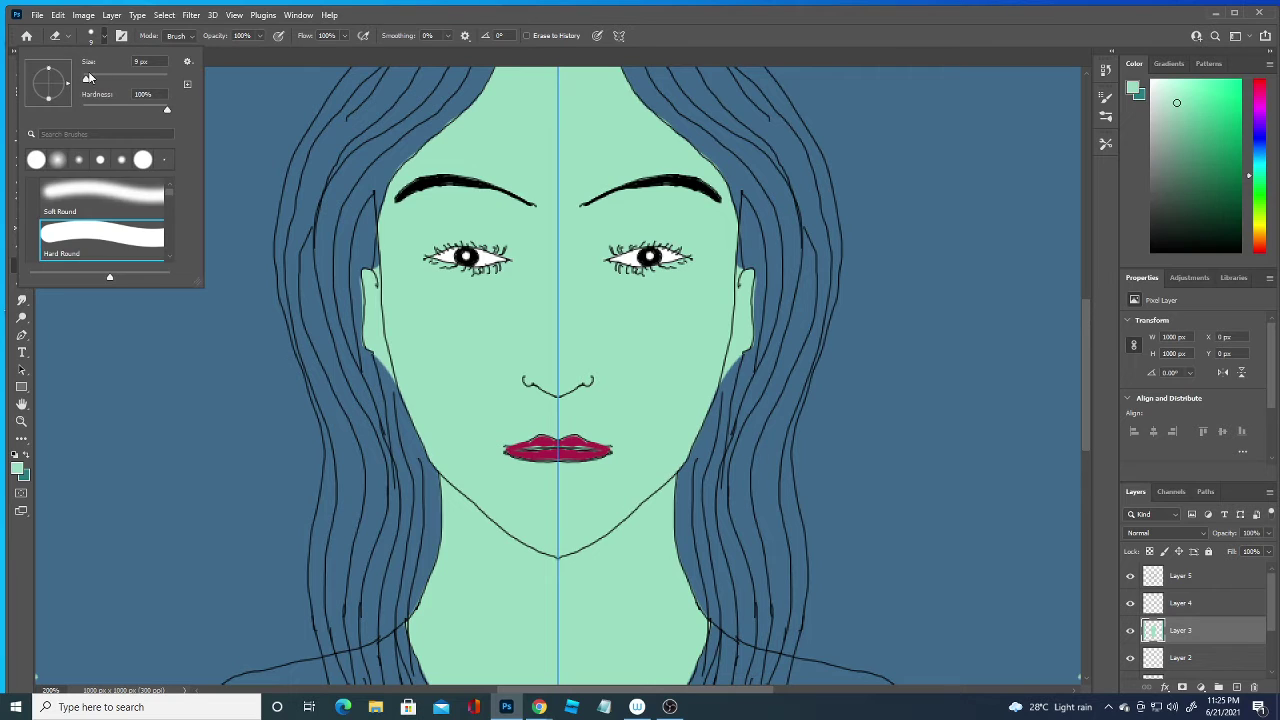
pyautogui.write('1')
pyautogui.press('Return')
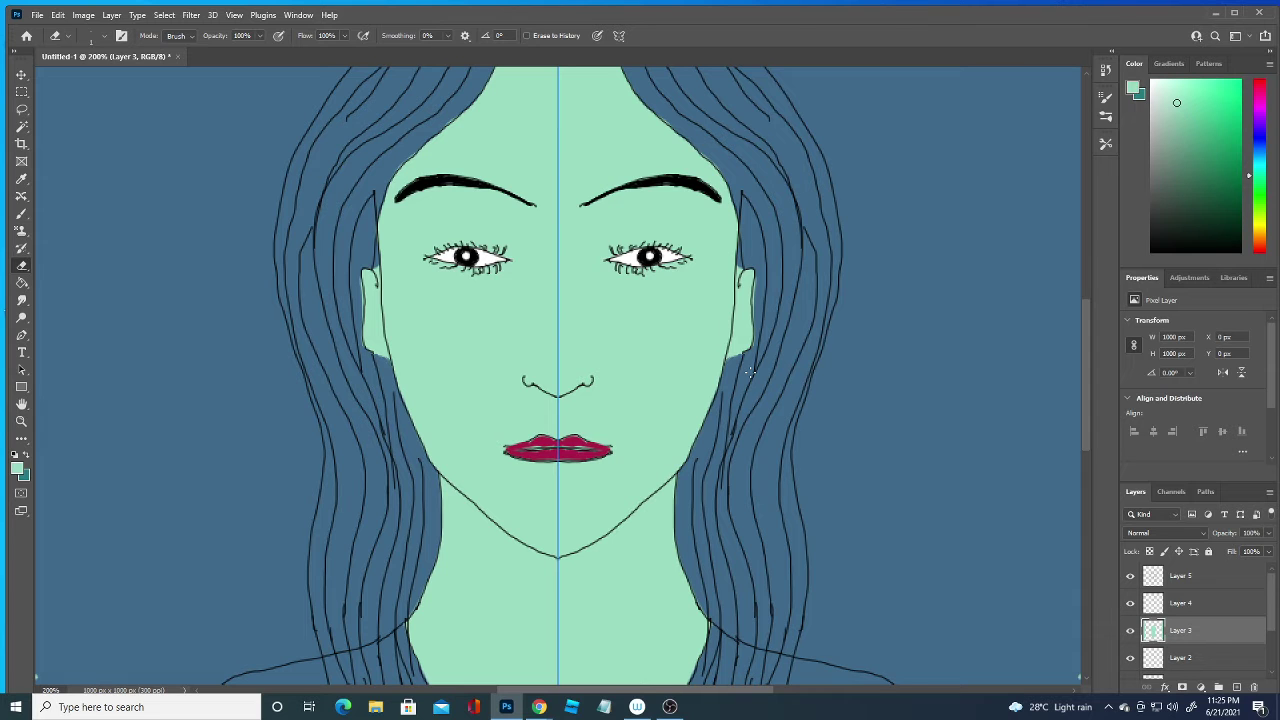
# Zoom out and erase the green margins down both canvas edges with a 47 px eraser.
pyautogui.hotkey('ctrl', '-')
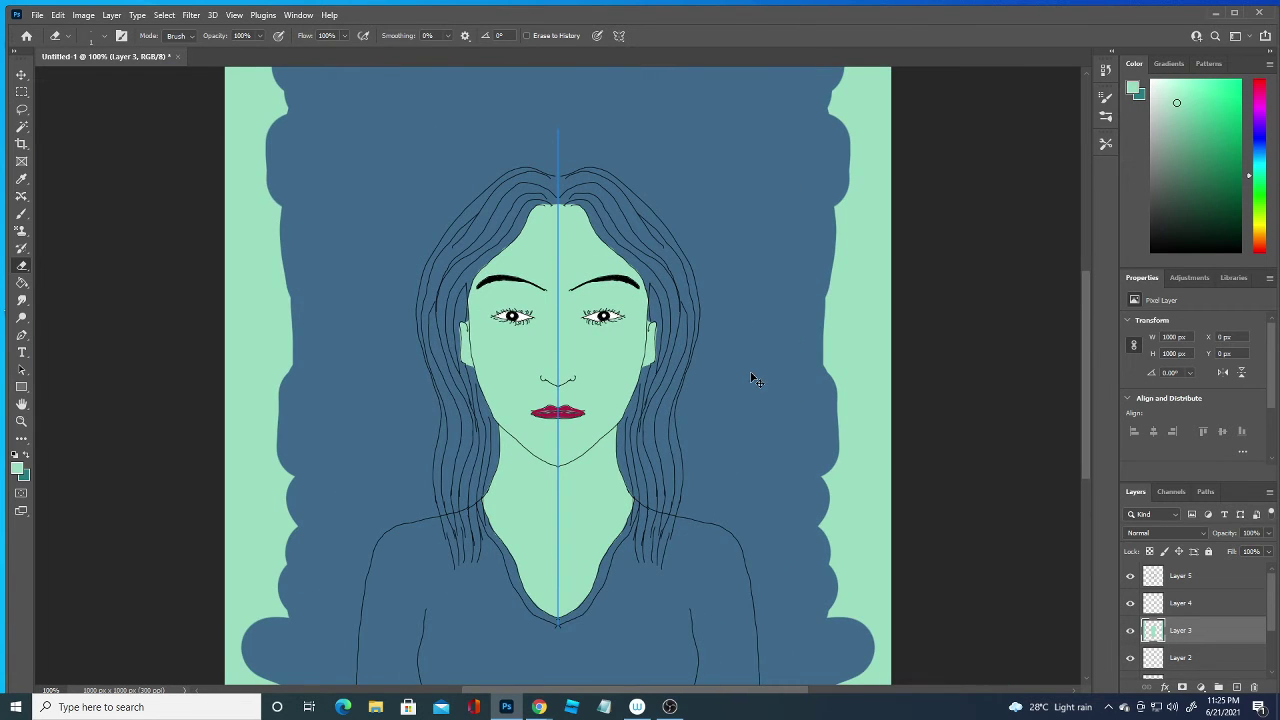
pyautogui.hotkey('ctrl', '-')
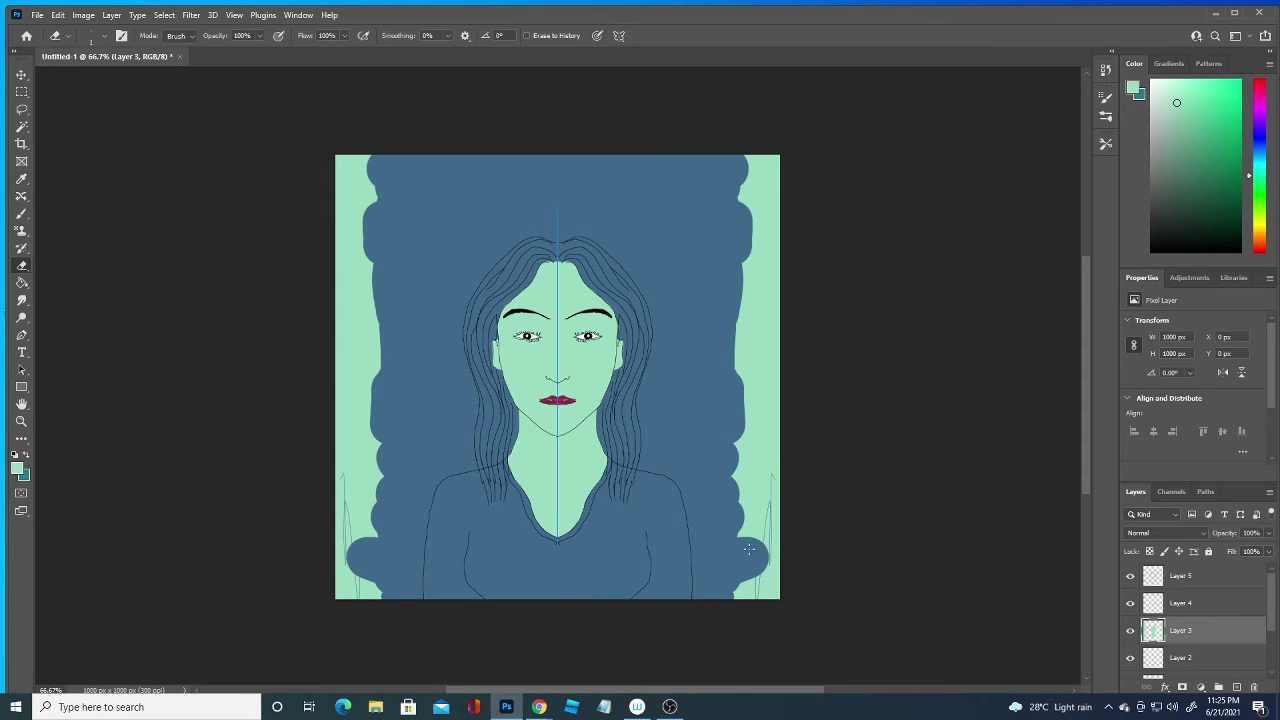
pyautogui.click(100, 36)
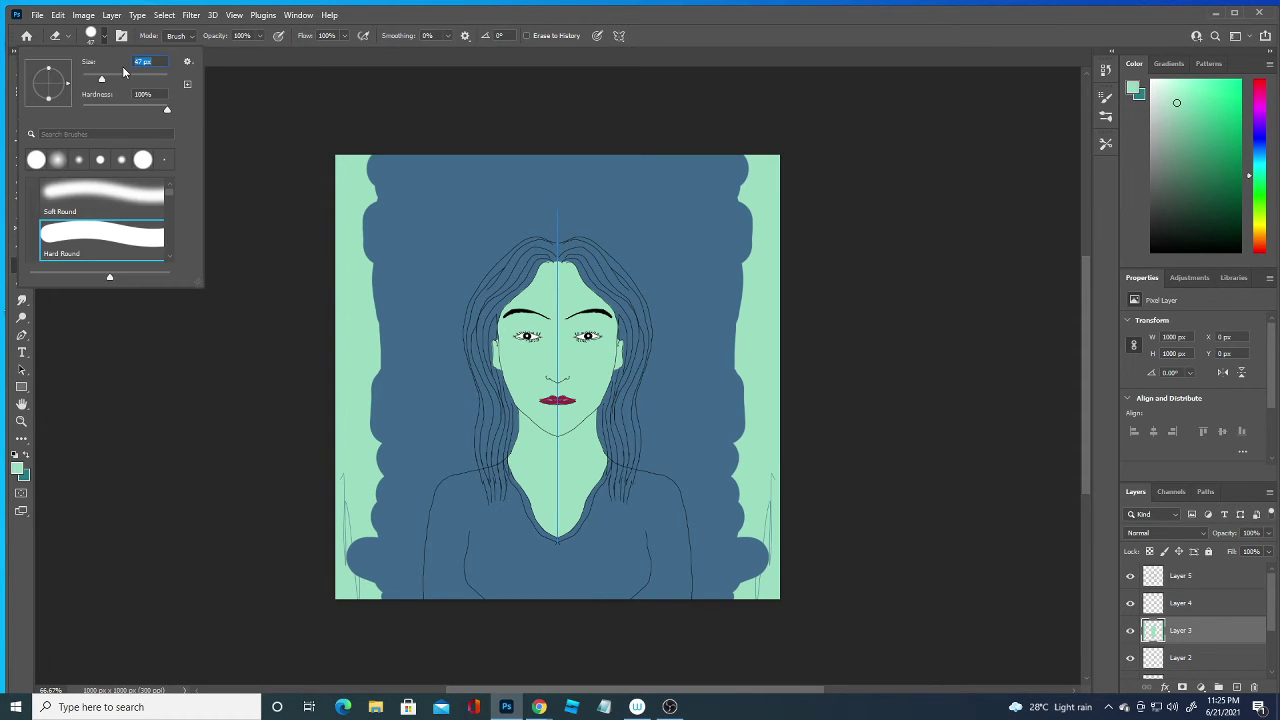
pyautogui.moveTo(762, 478); pyautogui.dragTo(761, 516)
pyautogui.moveTo(737, 571)
pyautogui.mouseDown()
pyautogui.moveTo(785, 510)
pyautogui.moveTo(749, 265)
pyautogui.moveTo(779, 246)
pyautogui.moveTo(784, 459)
pyautogui.mouseUp()
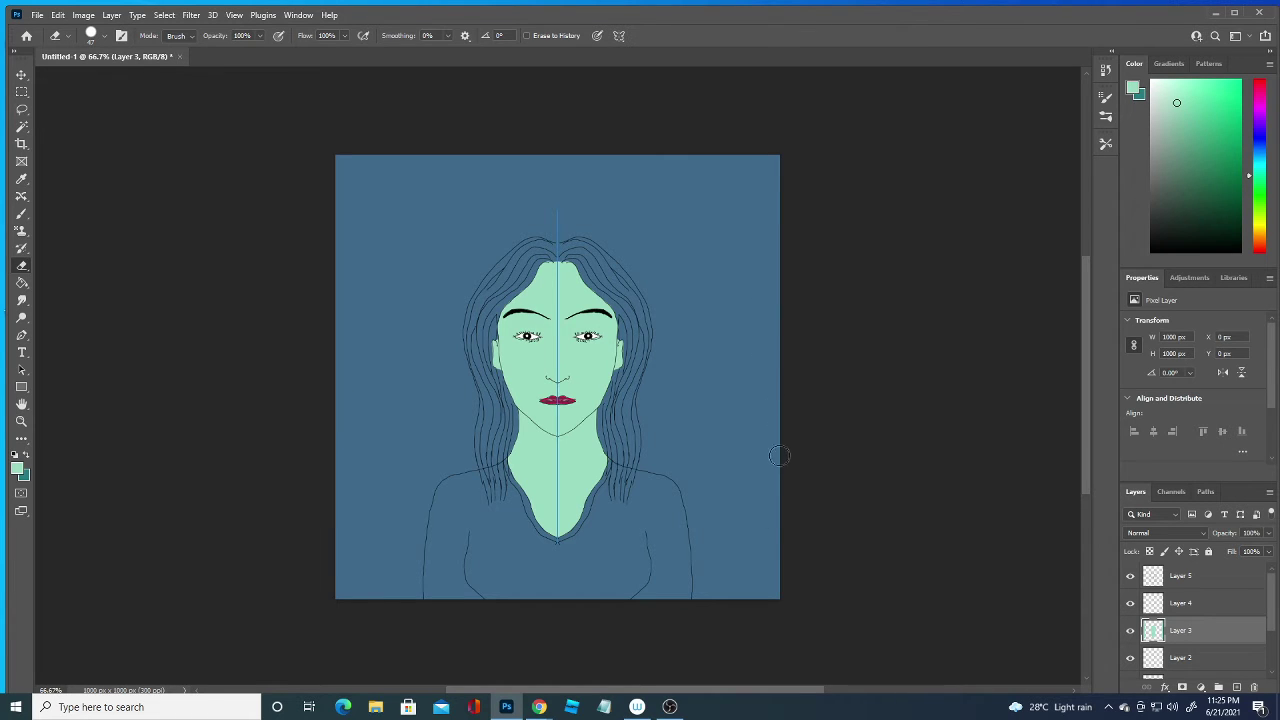
pyautogui.moveTo(784, 459); pyautogui.dragTo(790, 540)
# Add a new empty Layer 7 above Layer 4.
pyautogui.click(17, 467)
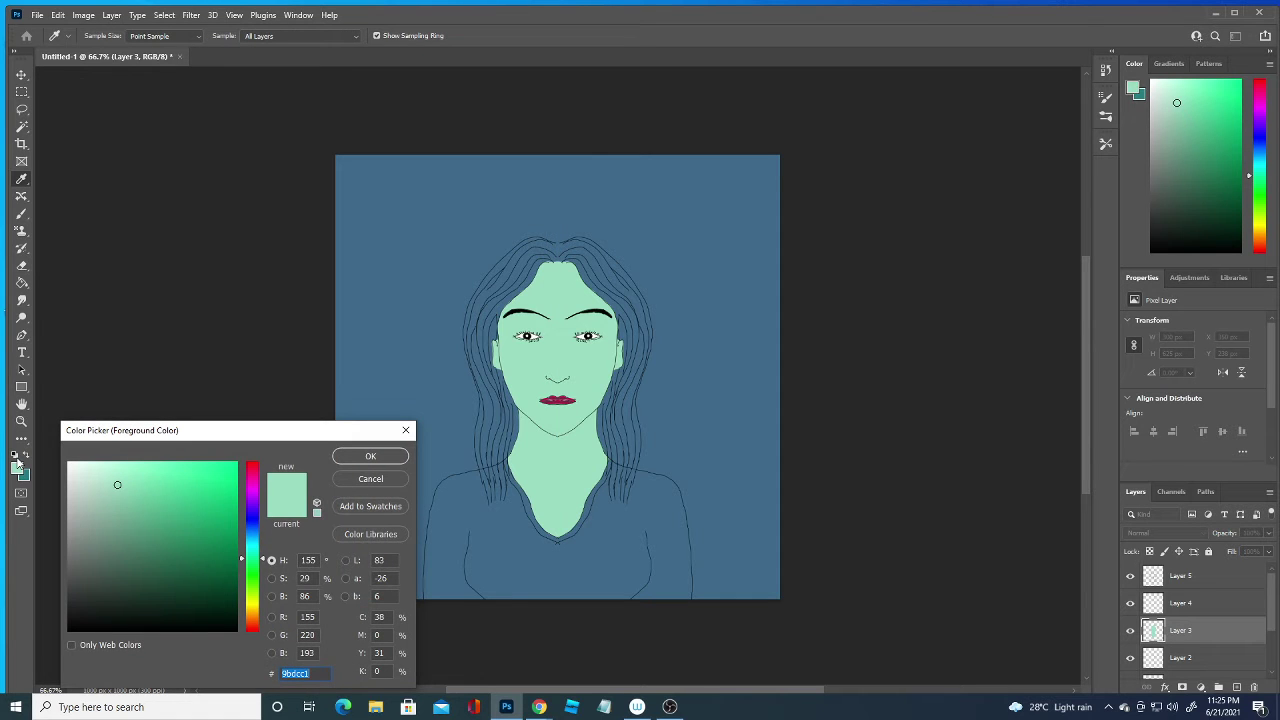
pyautogui.click(371, 478)
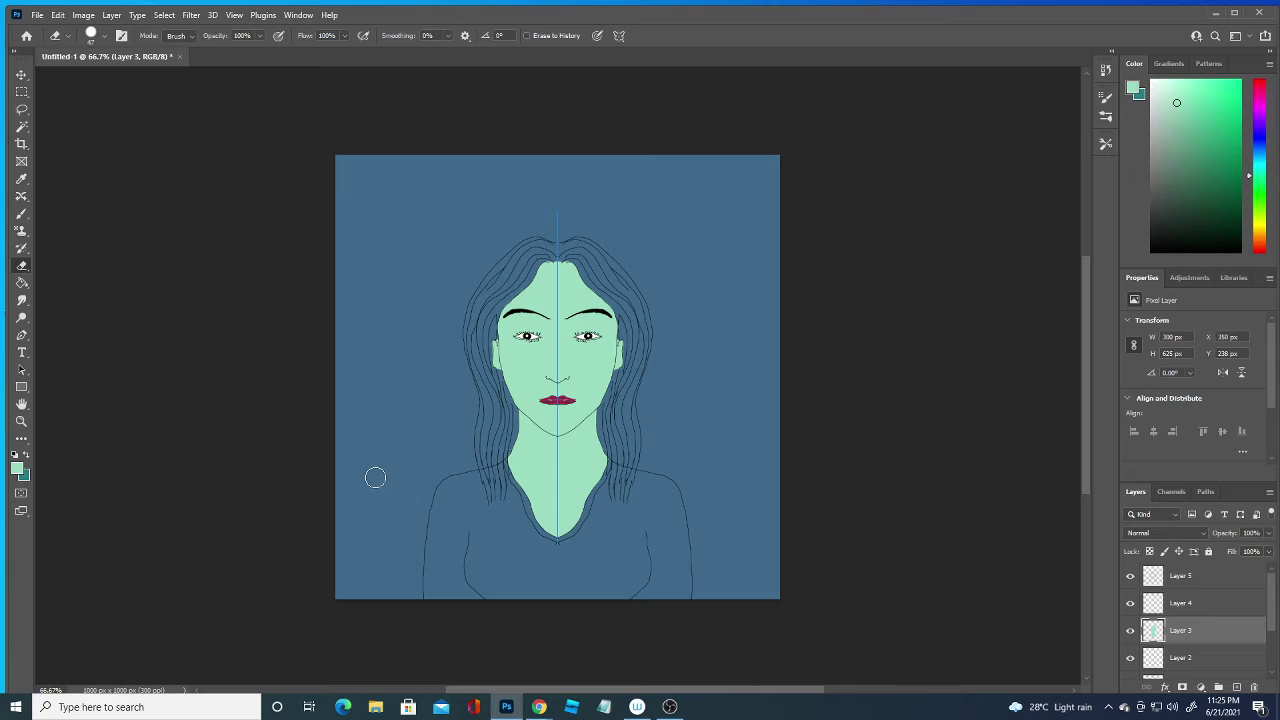
pyautogui.click(1131, 577)
pyautogui.click(1131, 577)
pyautogui.click(1200, 601)
pyautogui.click(1237, 687)
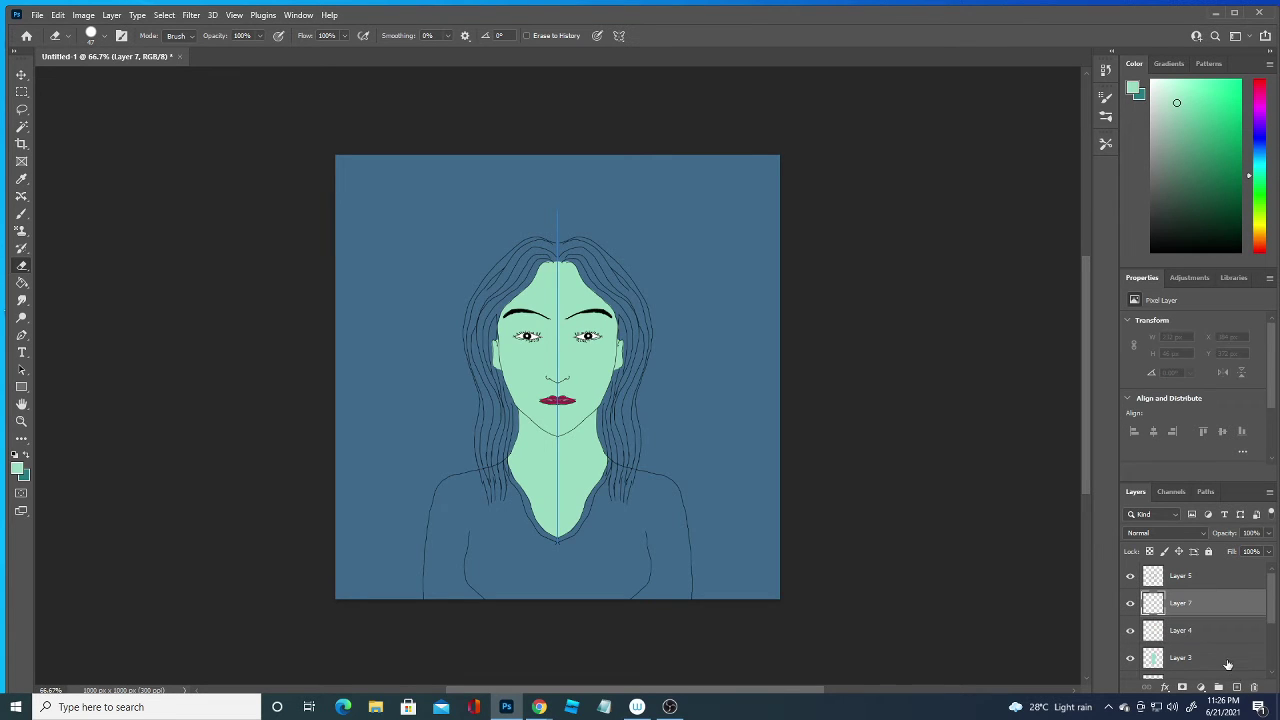
# Set the foreground colour to bright green (R 64, G 182, B 12).
pyautogui.click(17, 469)
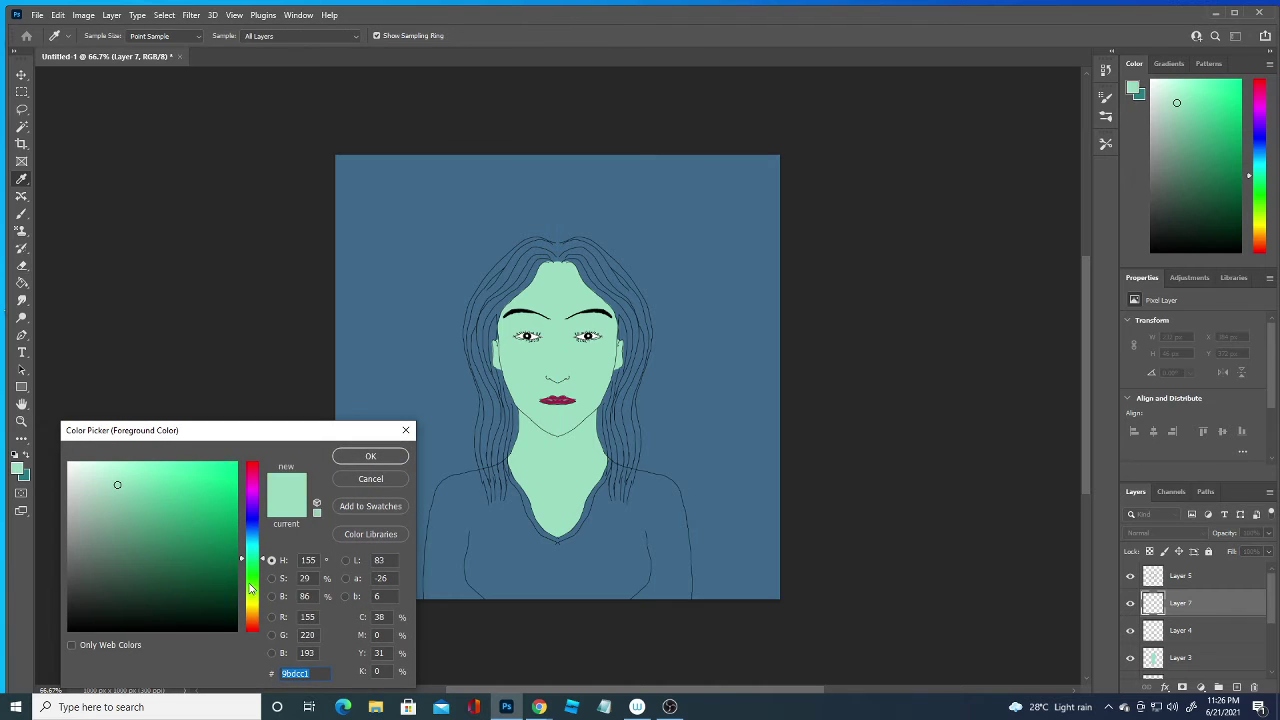
pyautogui.click(251, 584)
pyautogui.moveTo(226, 570); pyautogui.dragTo(220, 515)
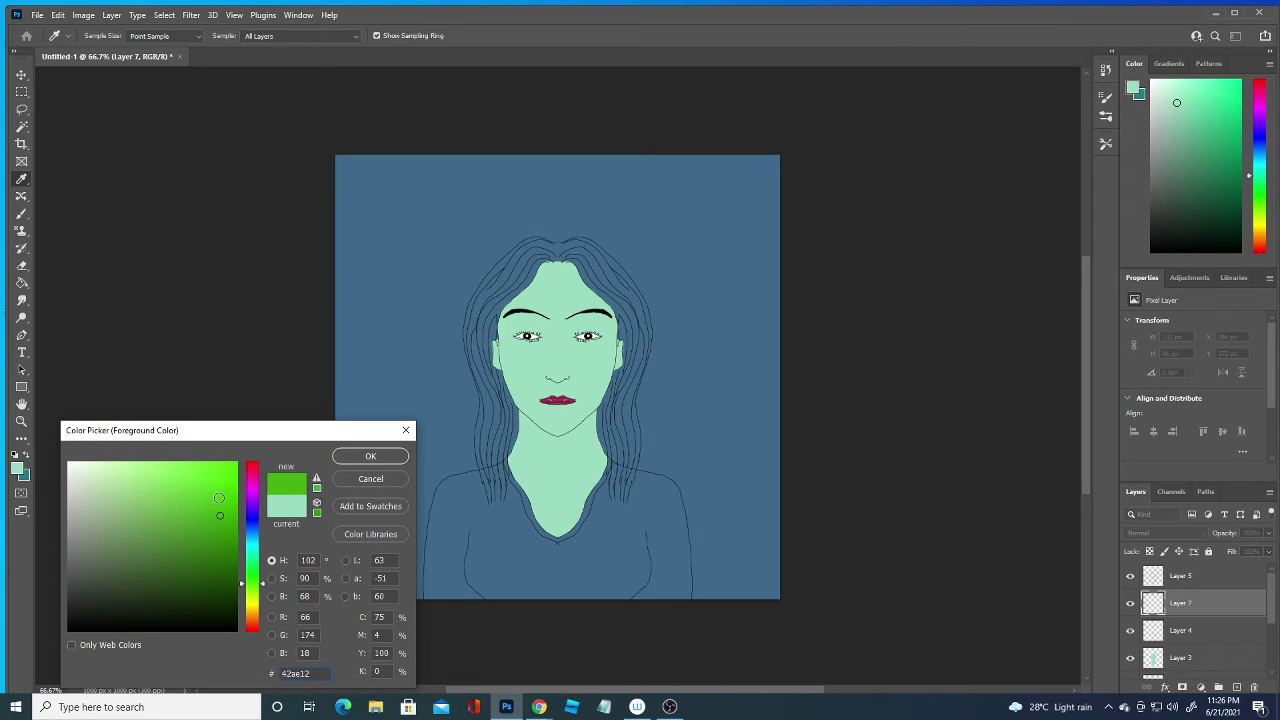
pyautogui.click(227, 491)
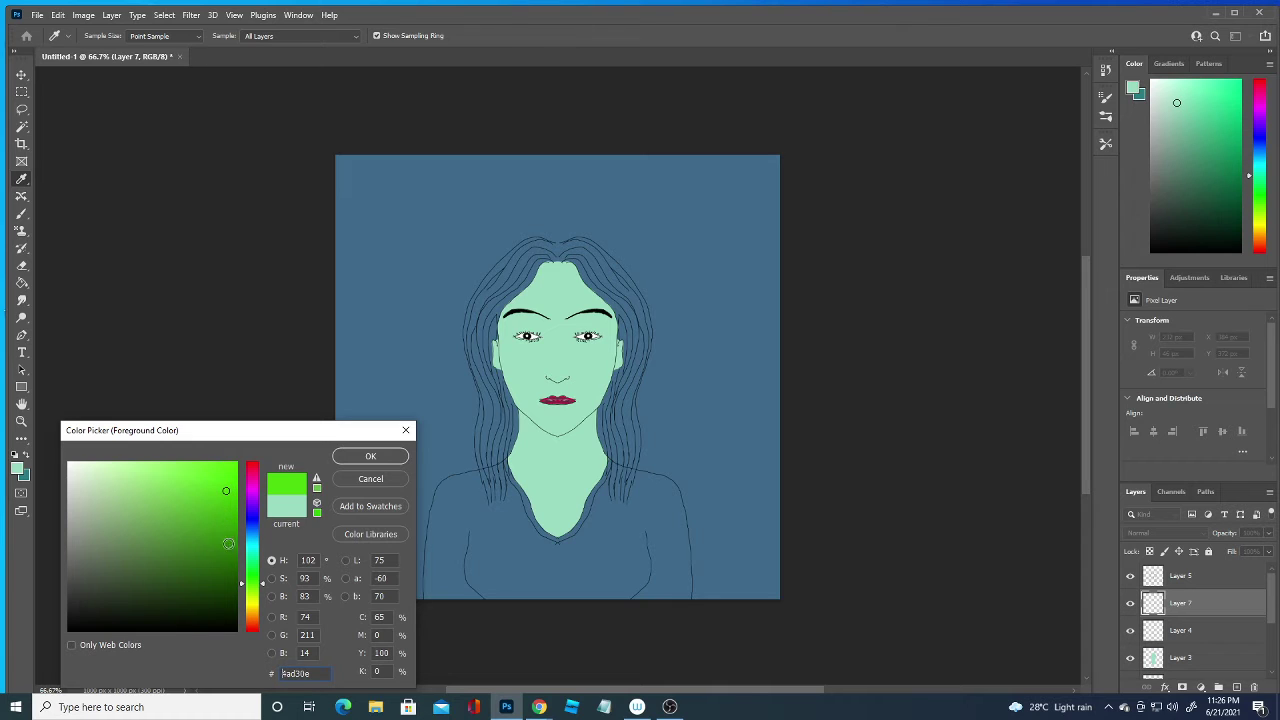
pyautogui.click(227, 527)
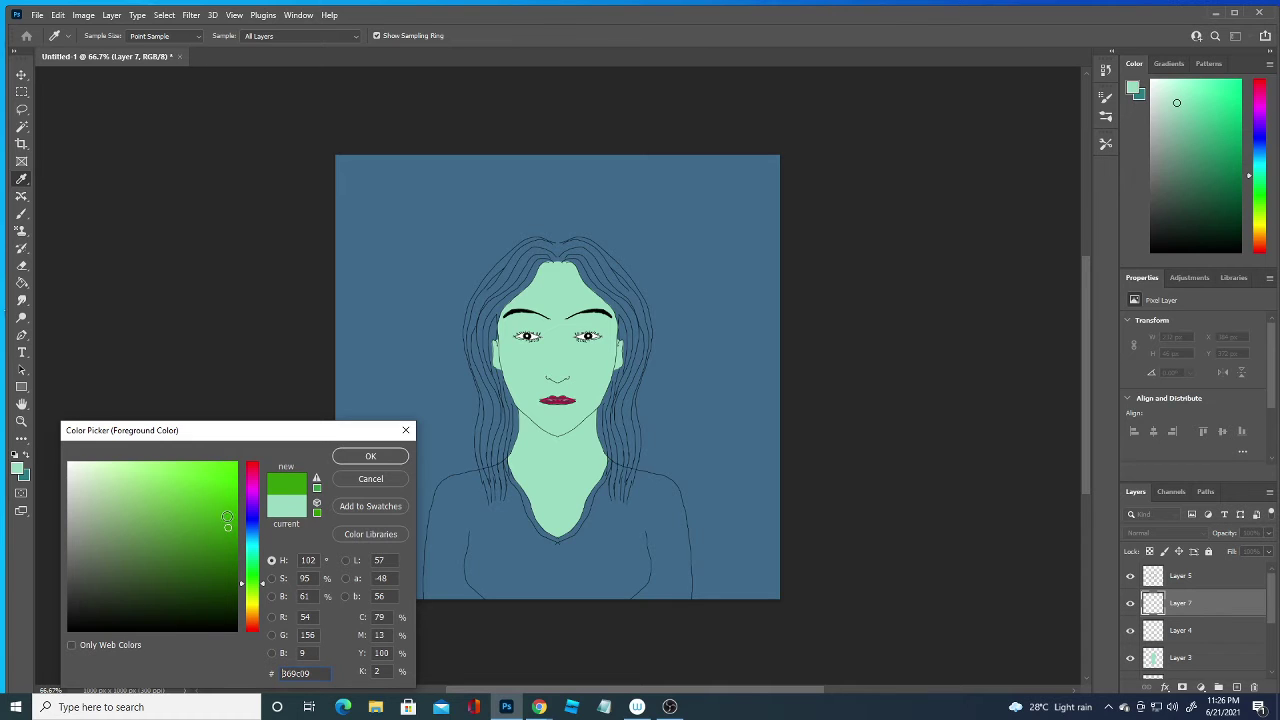
pyautogui.click(371, 456)
pyautogui.press('e')
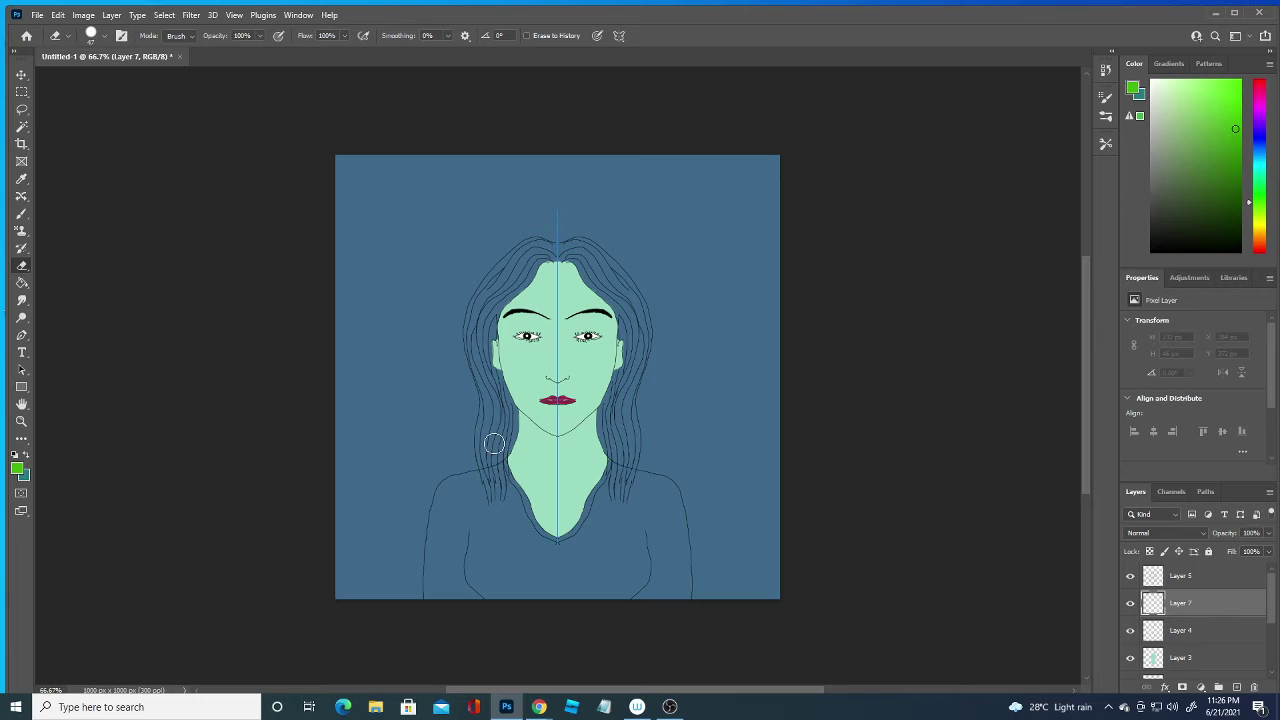
# Shrink the eraser to 20 px.
pyautogui.click(104, 38)
pyautogui.moveTo(101, 78); pyautogui.dragTo(90, 77)
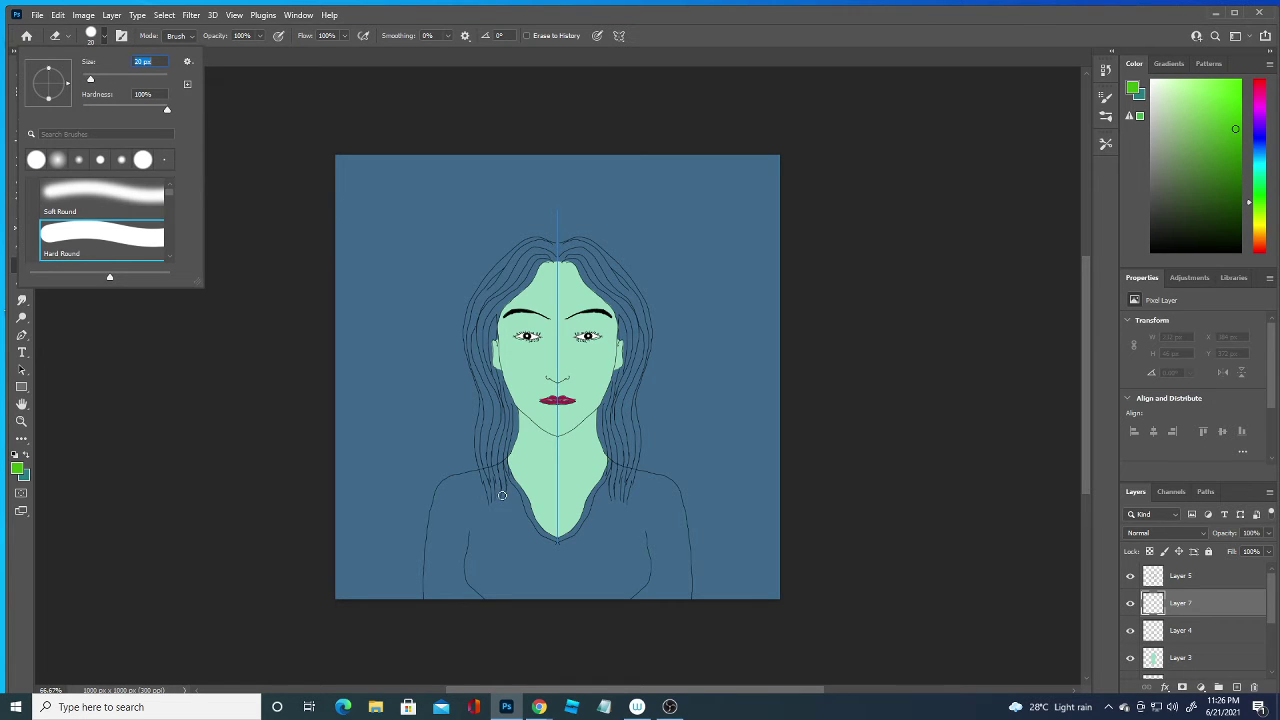
pyautogui.click(502, 495)
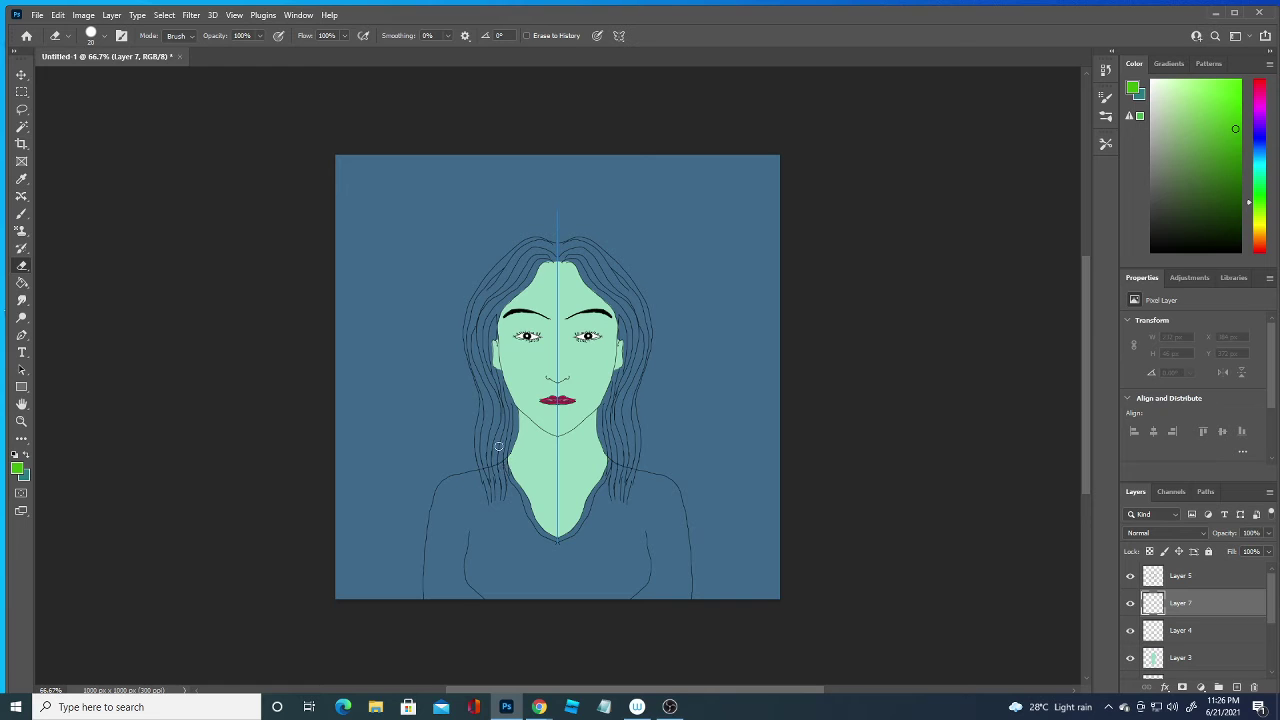
# Toggle Layers 7, 4 and 5 to compare contents, then make Layer 5 the active painting layer with the Brush.
pyautogui.click(1130, 603)
pyautogui.click(1130, 603)
pyautogui.click(1130, 603)
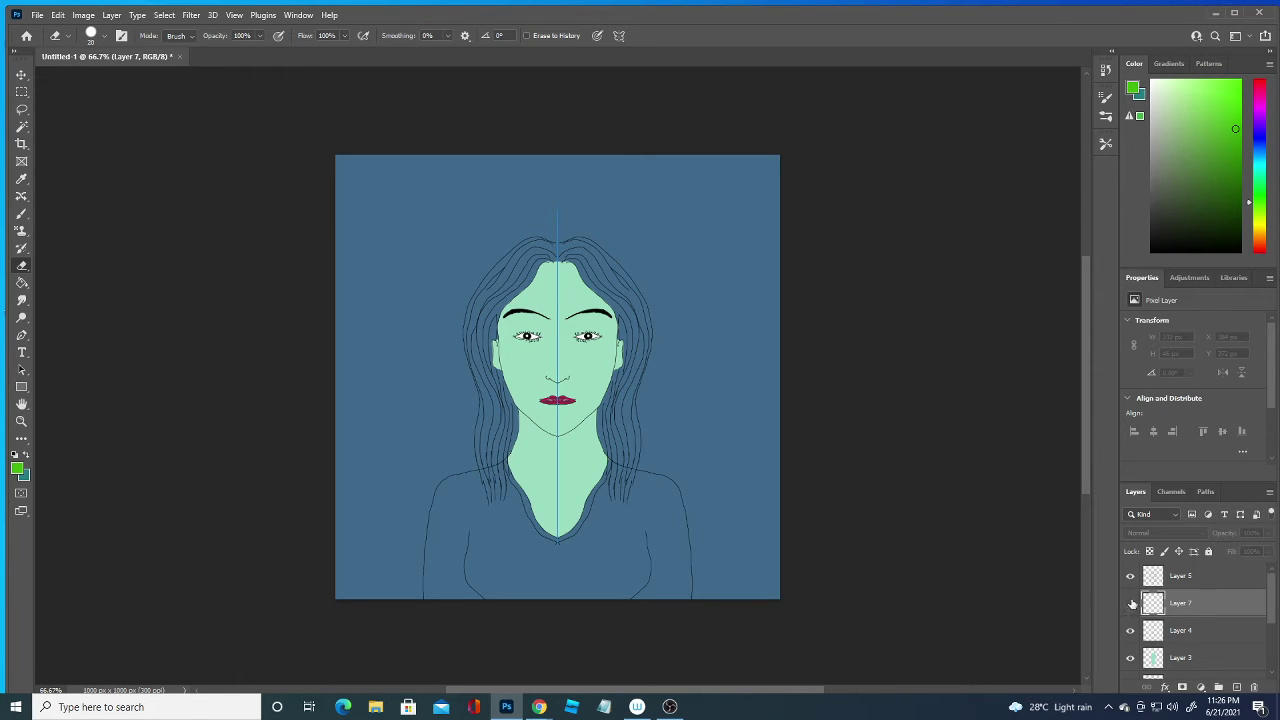
pyautogui.click(1130, 603)
pyautogui.click(1131, 576)
pyautogui.click(1131, 576)
pyautogui.click(1130, 632)
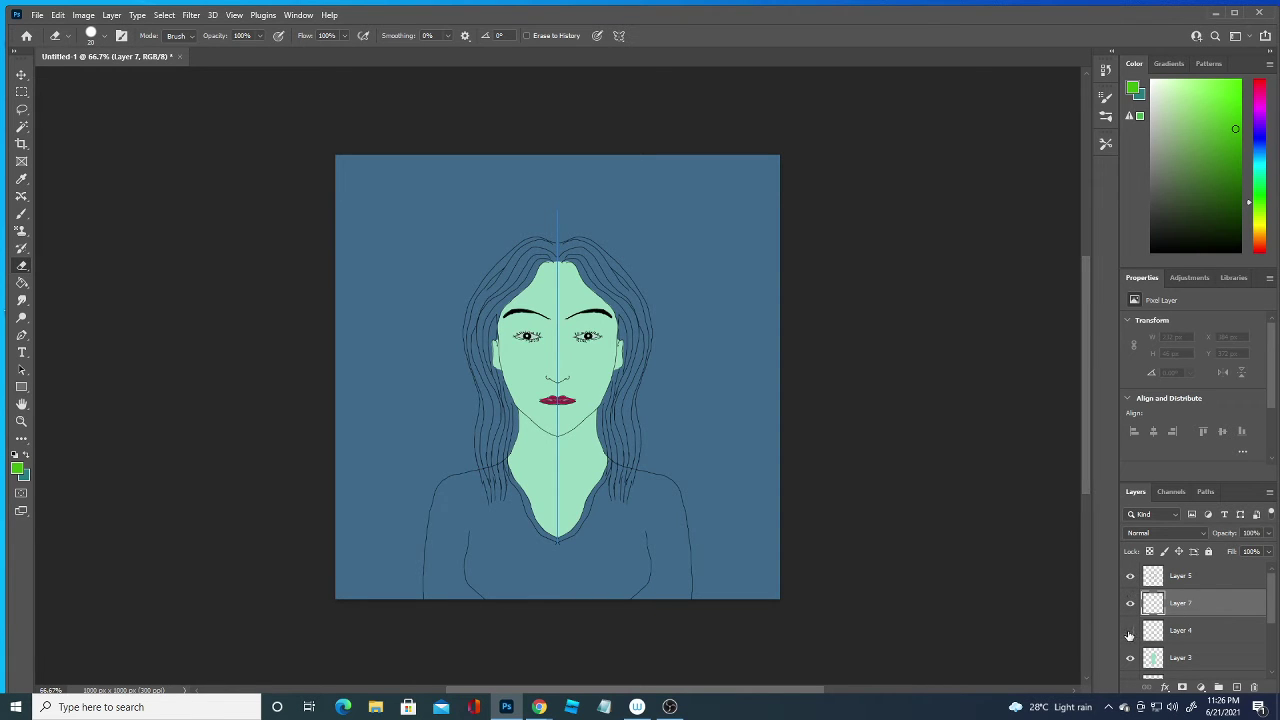
pyautogui.click(1130, 632)
pyautogui.click(1131, 577)
pyautogui.click(1131, 577)
pyautogui.click(1195, 578)
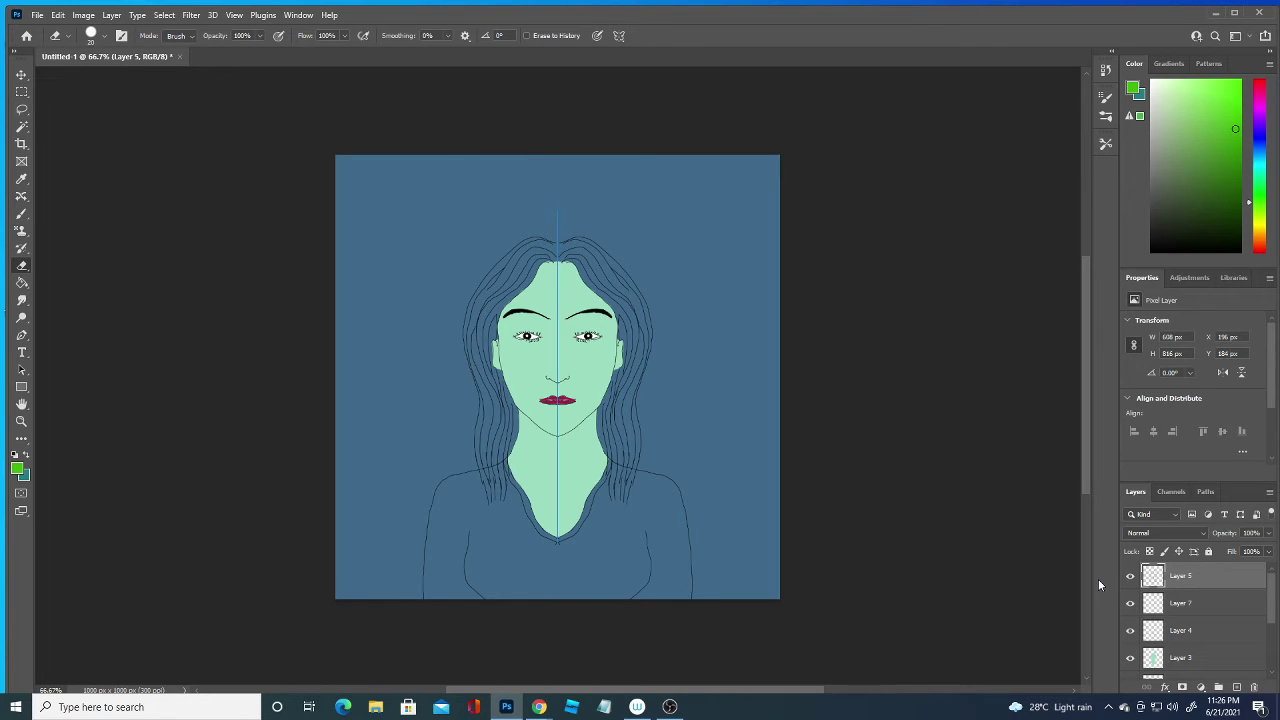
pyautogui.click(21, 213)
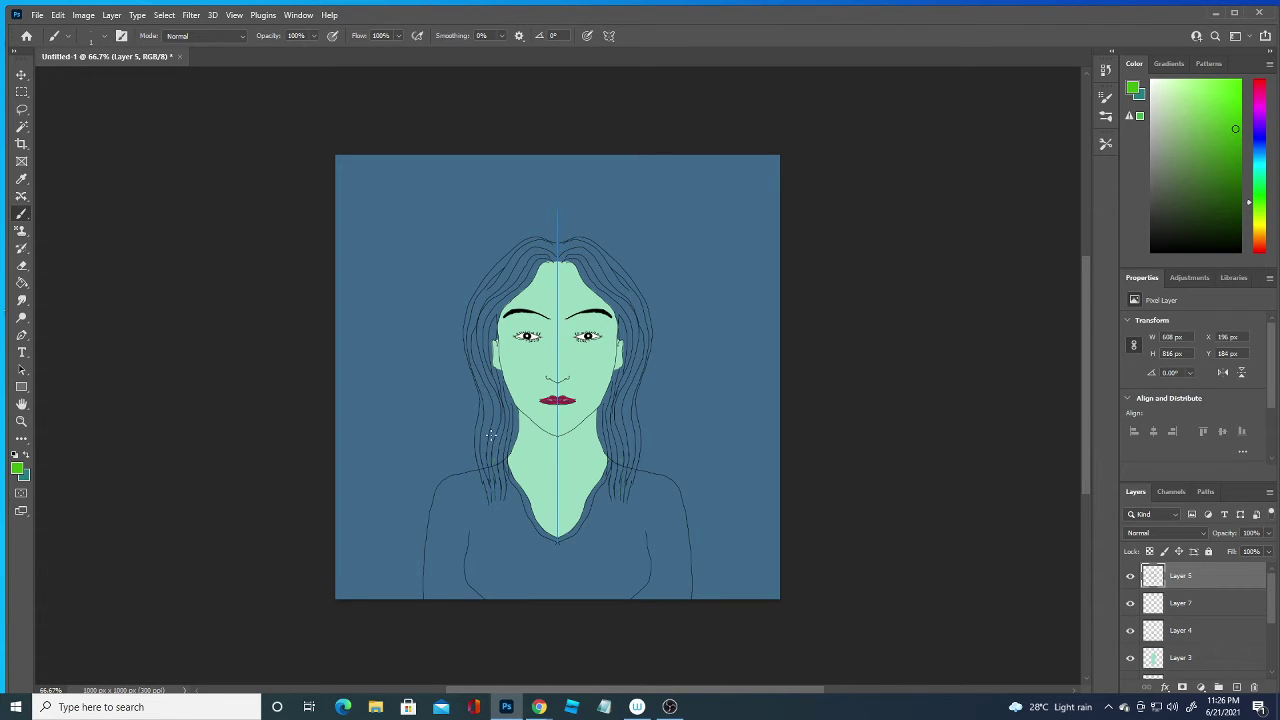
# Set the brush size to 10 px.
pyautogui.click(104, 35)
pyautogui.moveTo(84, 79); pyautogui.dragTo(87, 79)
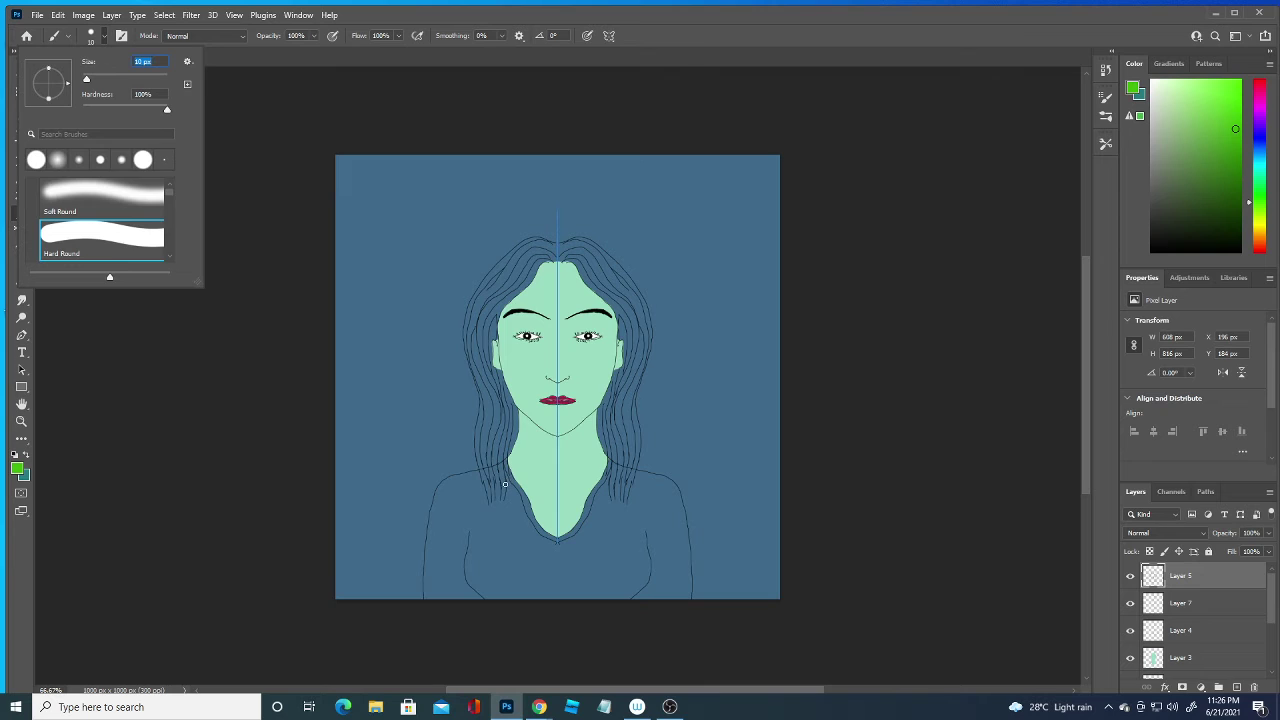
pyautogui.press('Return')
# Paint mirrored bright green strands up the neck, from temples to crown, and along the outer hair.
pyautogui.moveTo(505, 484); pyautogui.dragTo(500, 381)
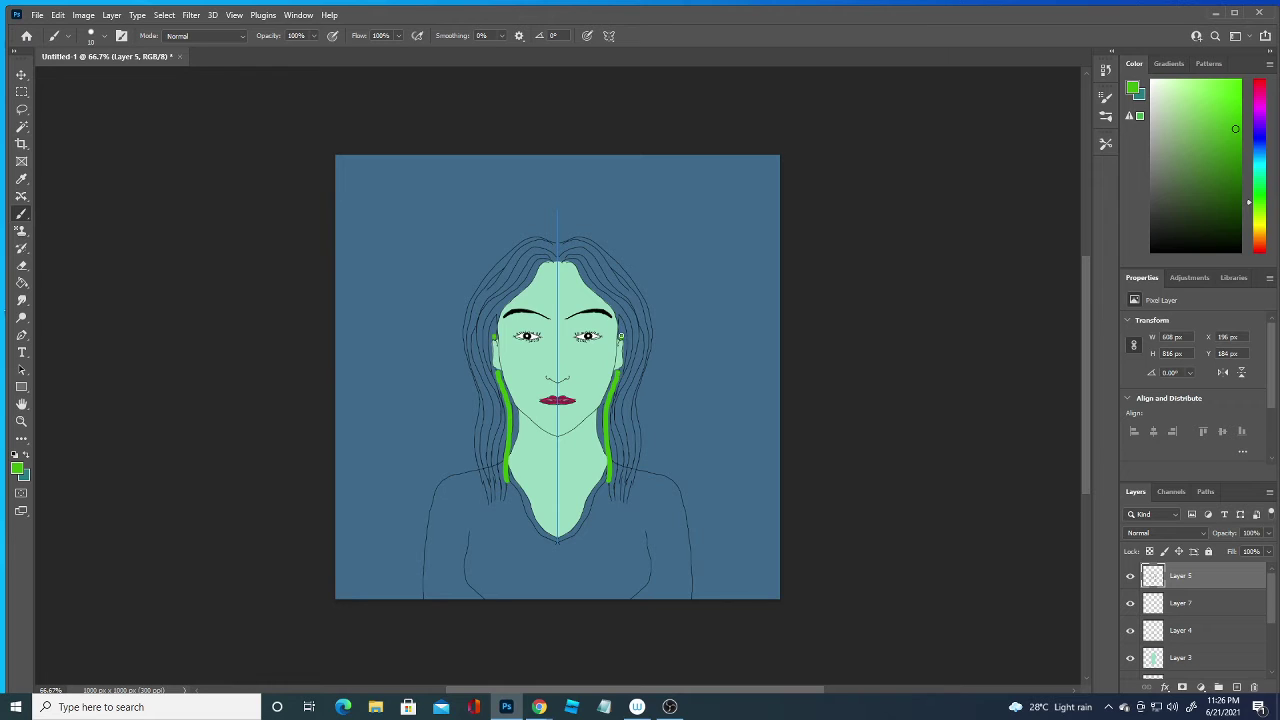
pyautogui.moveTo(621, 335)
pyautogui.mouseDown()
pyautogui.moveTo(617, 305)
pyautogui.moveTo(576, 254)
pyautogui.mouseUp()
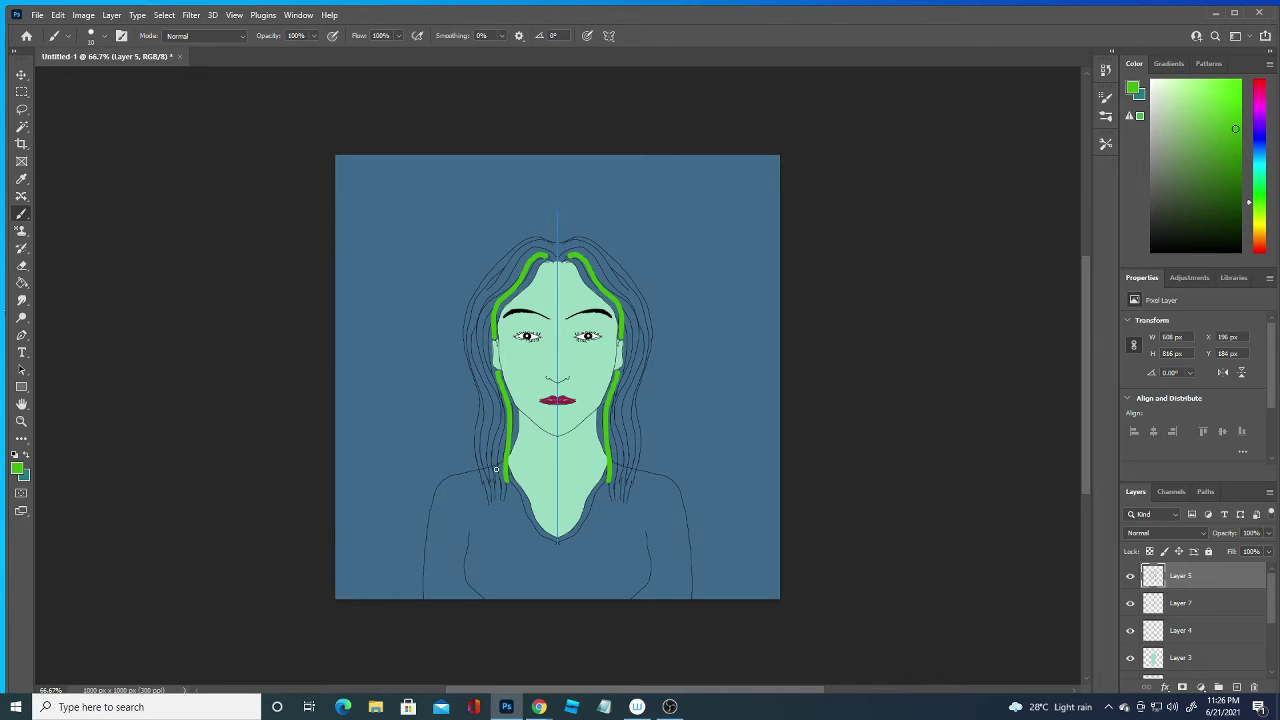
pyautogui.moveTo(500, 480)
pyautogui.mouseDown()
pyautogui.moveTo(479, 312)
pyautogui.moveTo(512, 260)
pyautogui.moveTo(580, 240)
pyautogui.moveTo(612, 260)
pyautogui.moveTo(646, 320)
pyautogui.moveTo(624, 493)
pyautogui.mouseUp()
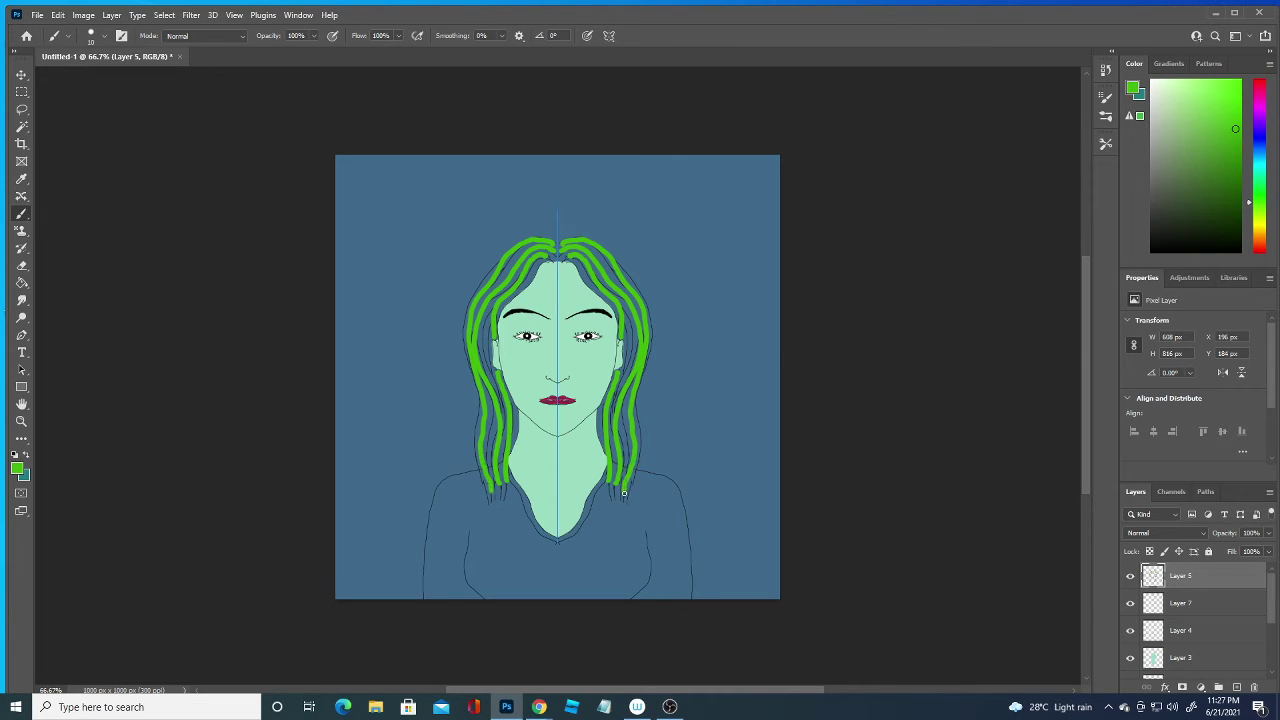
pyautogui.click(17, 468)
# Paint darker green mirrored strands down both hair sides and up the right hair.
pyautogui.click(228, 546)
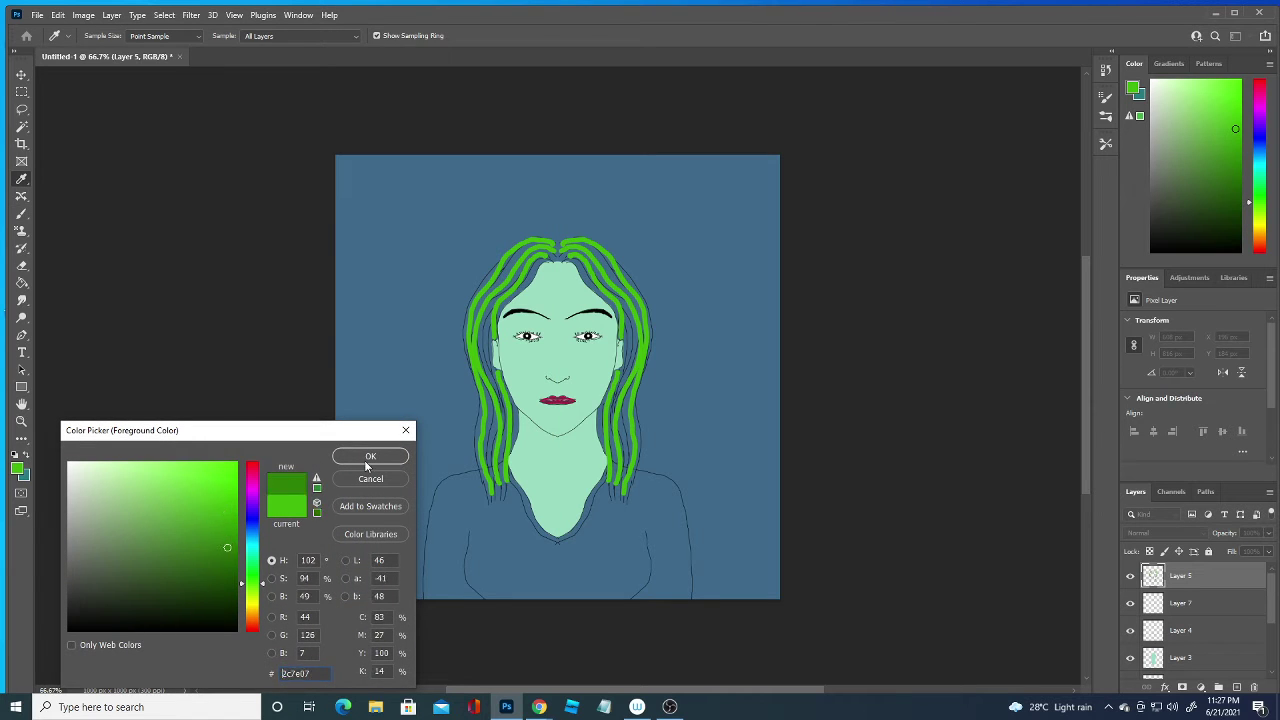
pyautogui.click(369, 456)
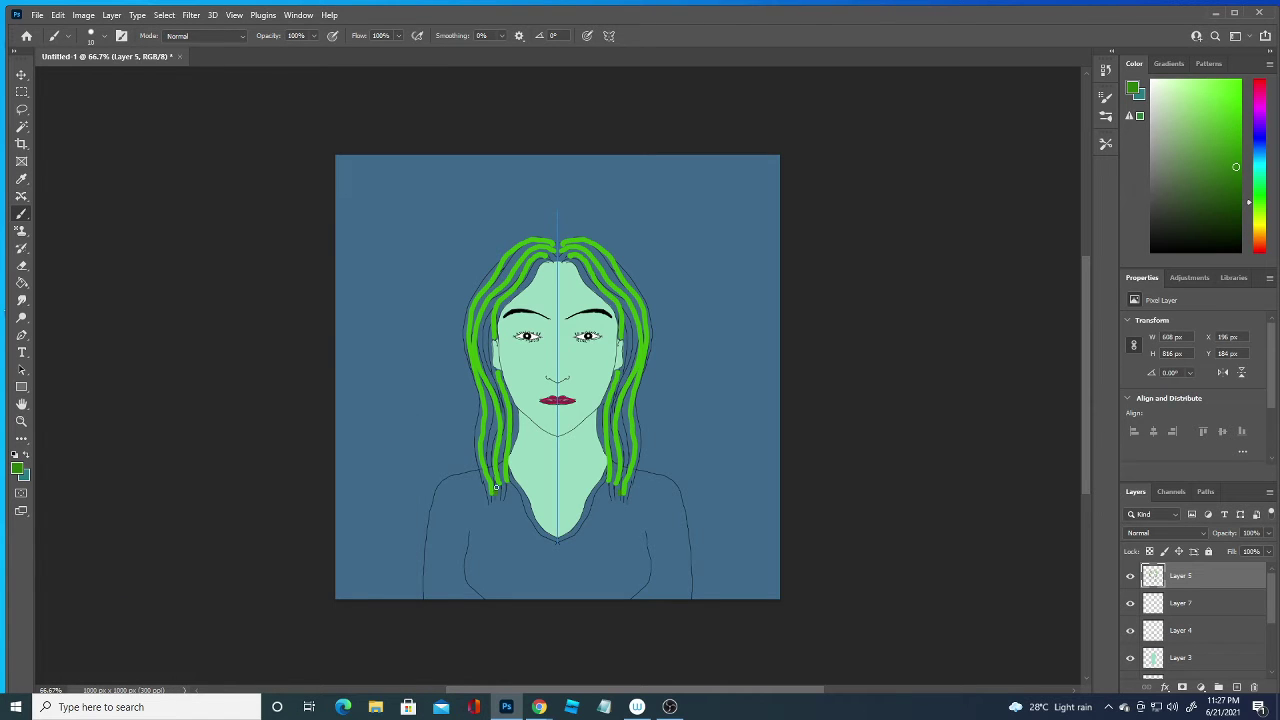
pyautogui.moveTo(495, 487)
pyautogui.mouseDown()
pyautogui.moveTo(479, 370)
pyautogui.moveTo(524, 252)
pyautogui.moveTo(549, 240)
pyautogui.moveTo(620, 315)
pyautogui.moveTo(614, 486)
pyautogui.mouseUp()
pyautogui.click(18, 468)
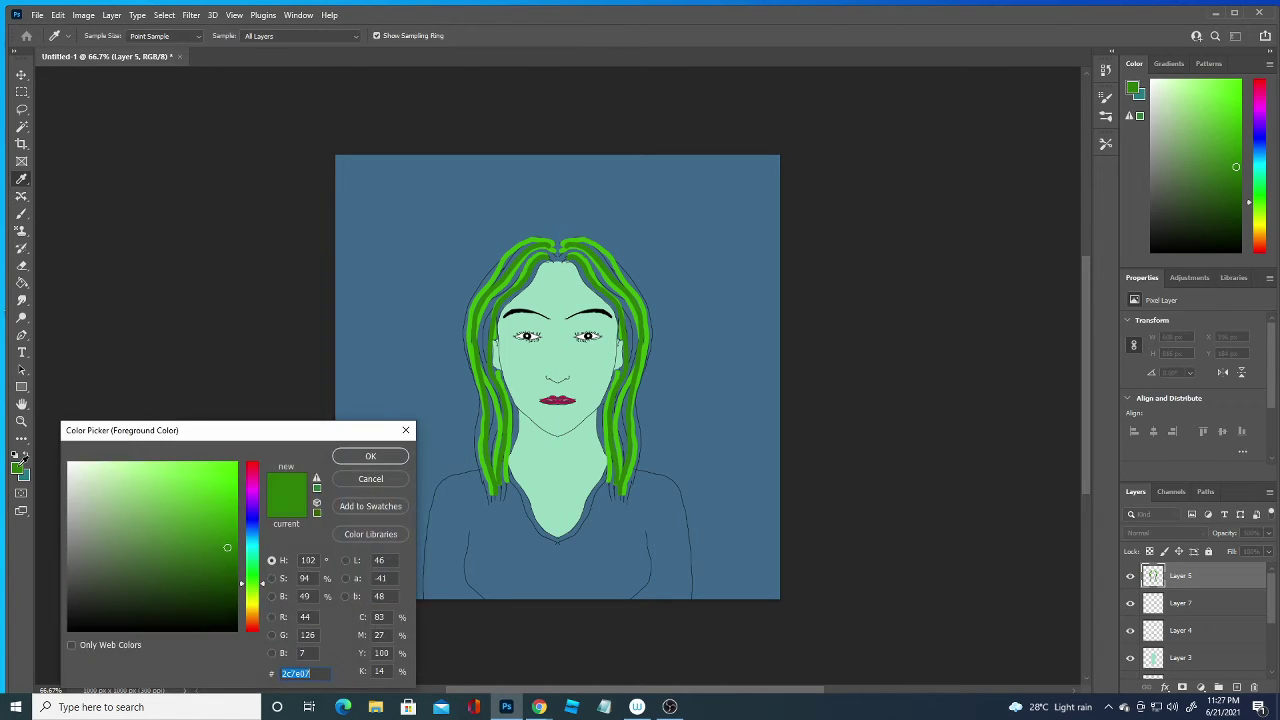
pyautogui.click(370, 456)
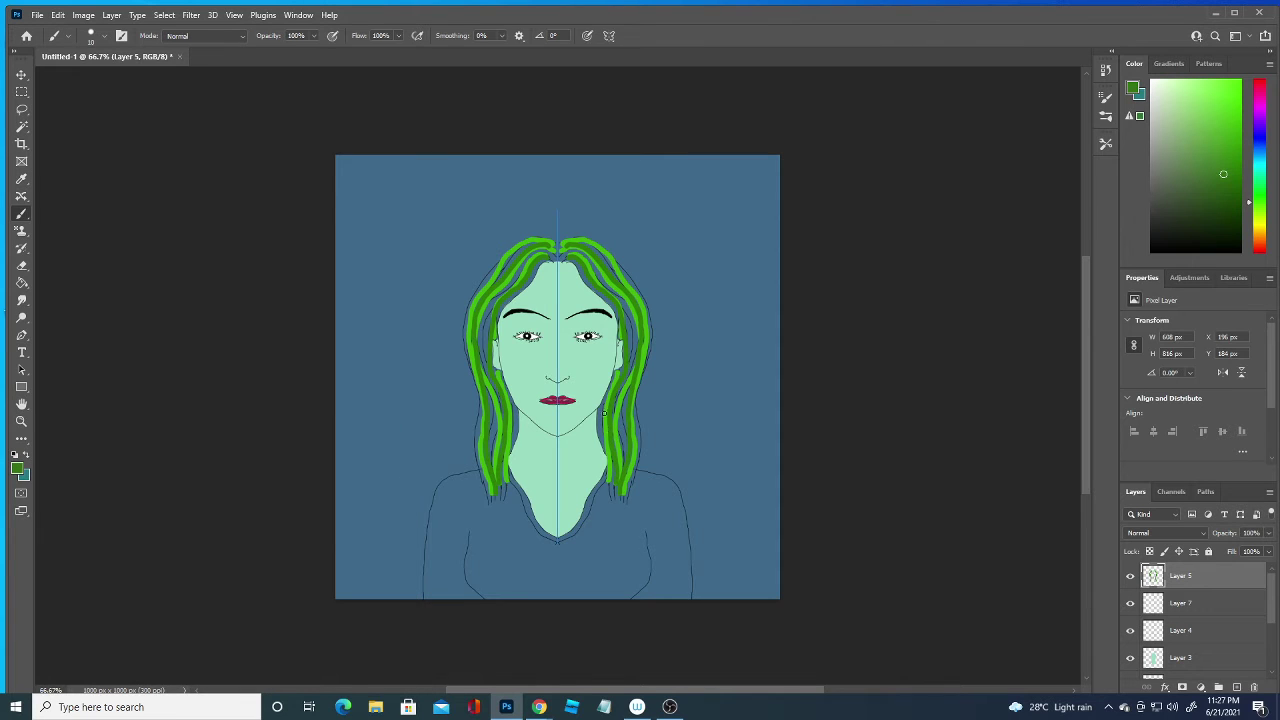
pyautogui.moveTo(622, 481)
pyautogui.mouseDown()
pyautogui.moveTo(631, 325)
pyautogui.moveTo(574, 250)
pyautogui.mouseUp()
# Set the foreground colour to the green #3d9b14 (R 61, G 155, B 20).
pyautogui.click(16, 468)
pyautogui.click(215, 527)
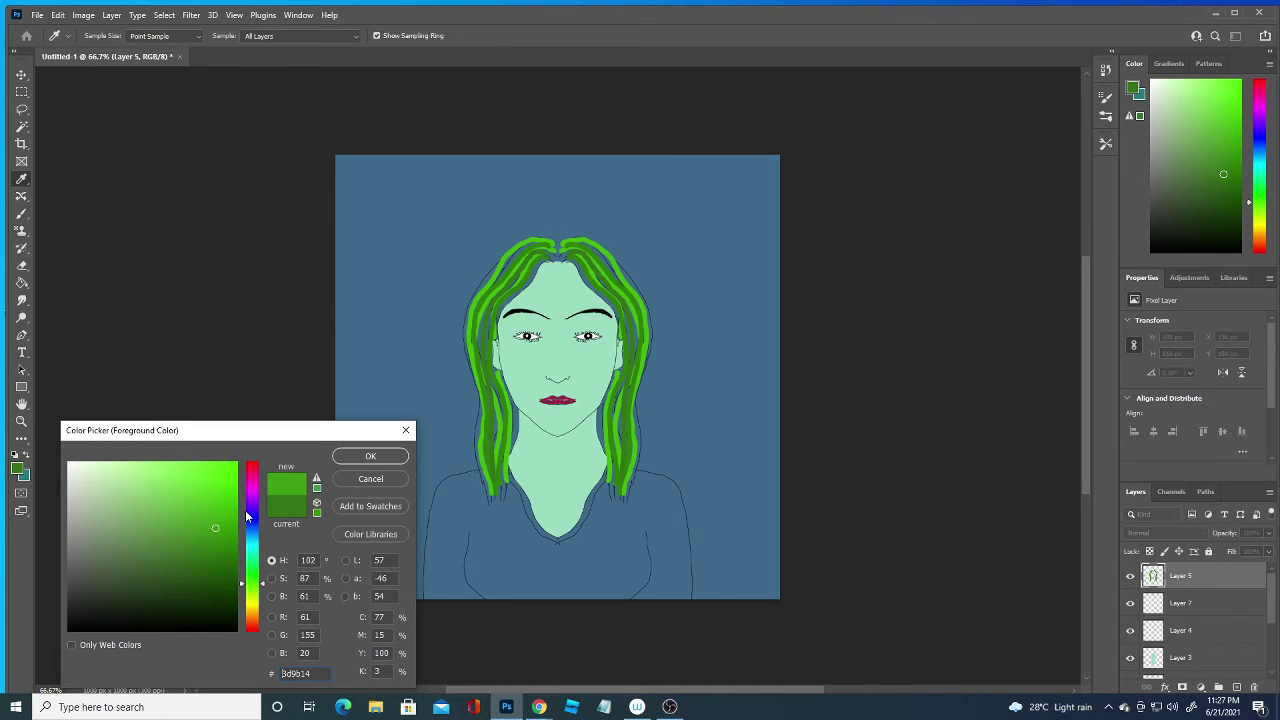
pyautogui.click(229, 509)
pyautogui.click(370, 456)
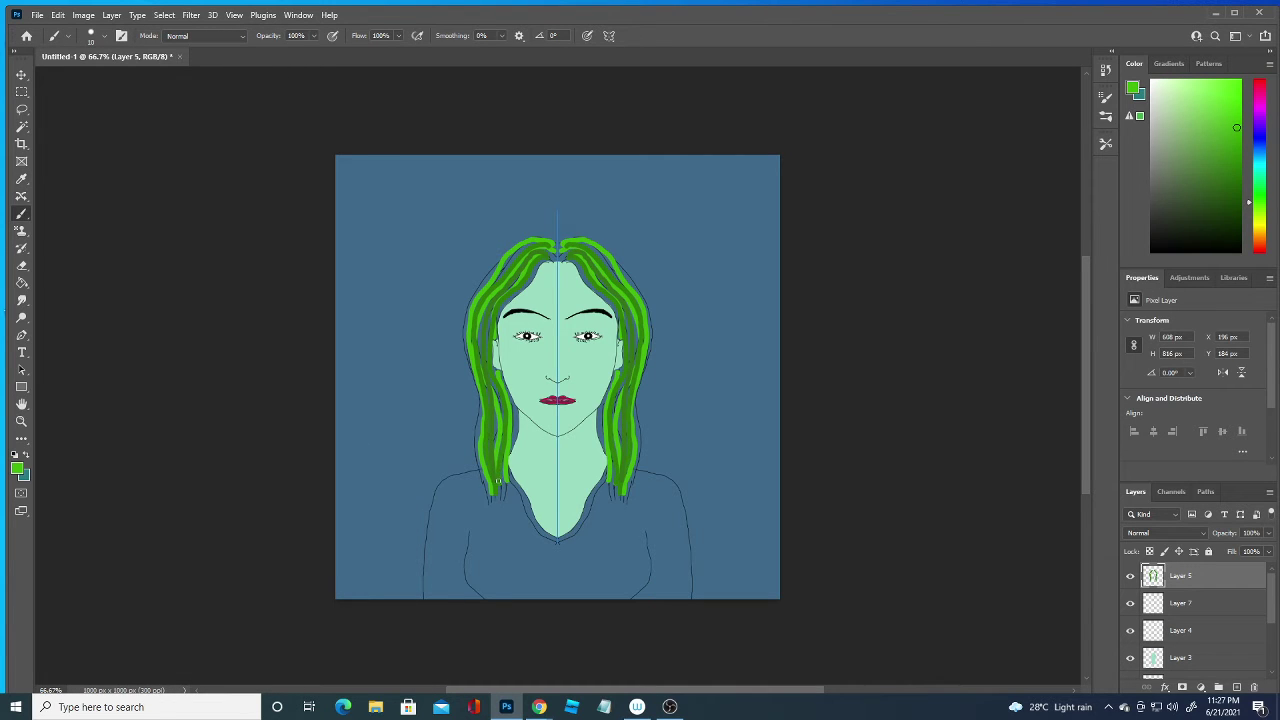
# Switch to dark green #194307 and shade the inner and outer hair edges symmetrically down to the neck.
pyautogui.click(16, 468)
pyautogui.click(220, 586)
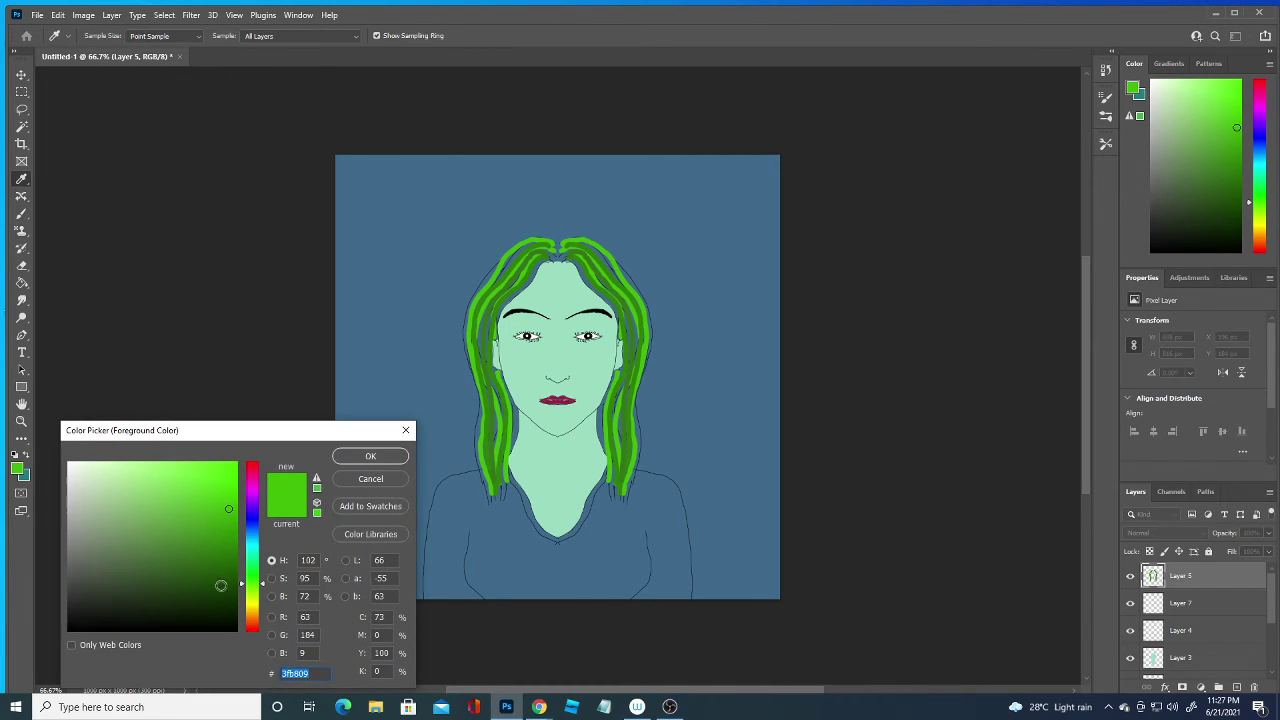
pyautogui.click(378, 458)
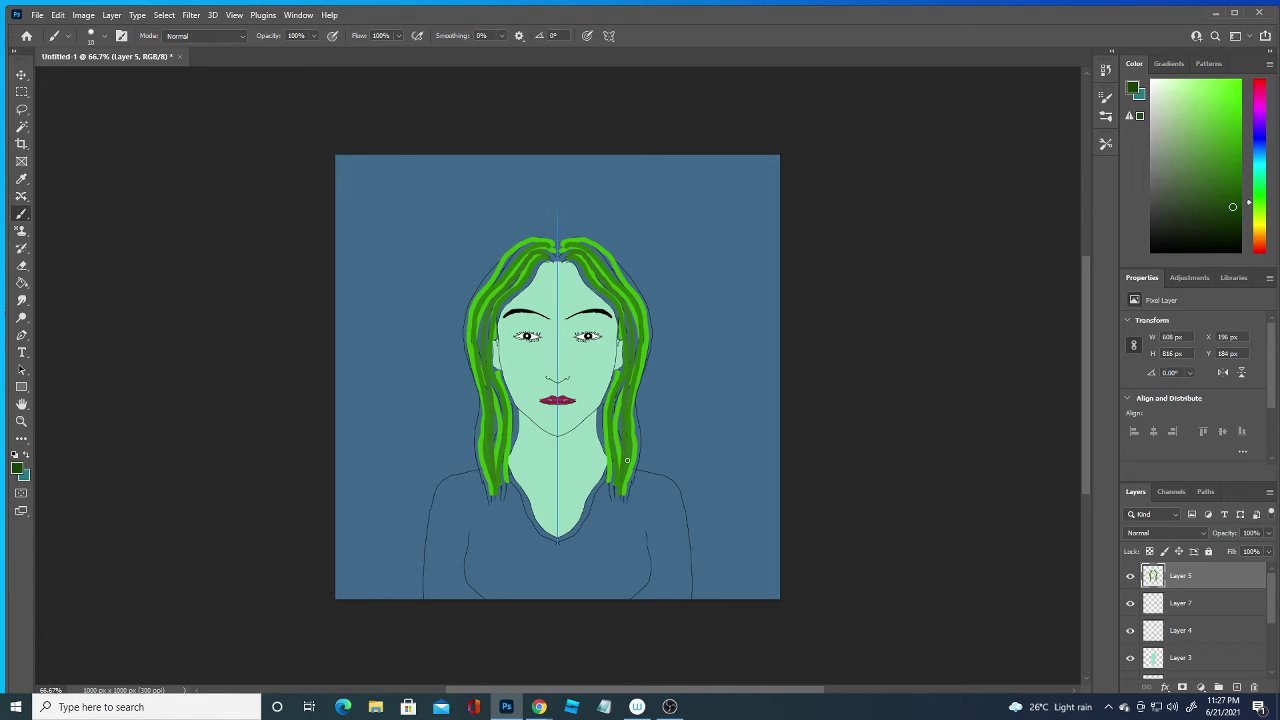
pyautogui.moveTo(568, 244)
pyautogui.mouseDown()
pyautogui.moveTo(610, 266)
pyautogui.moveTo(636, 324)
pyautogui.moveTo(621, 484)
pyautogui.mouseUp()
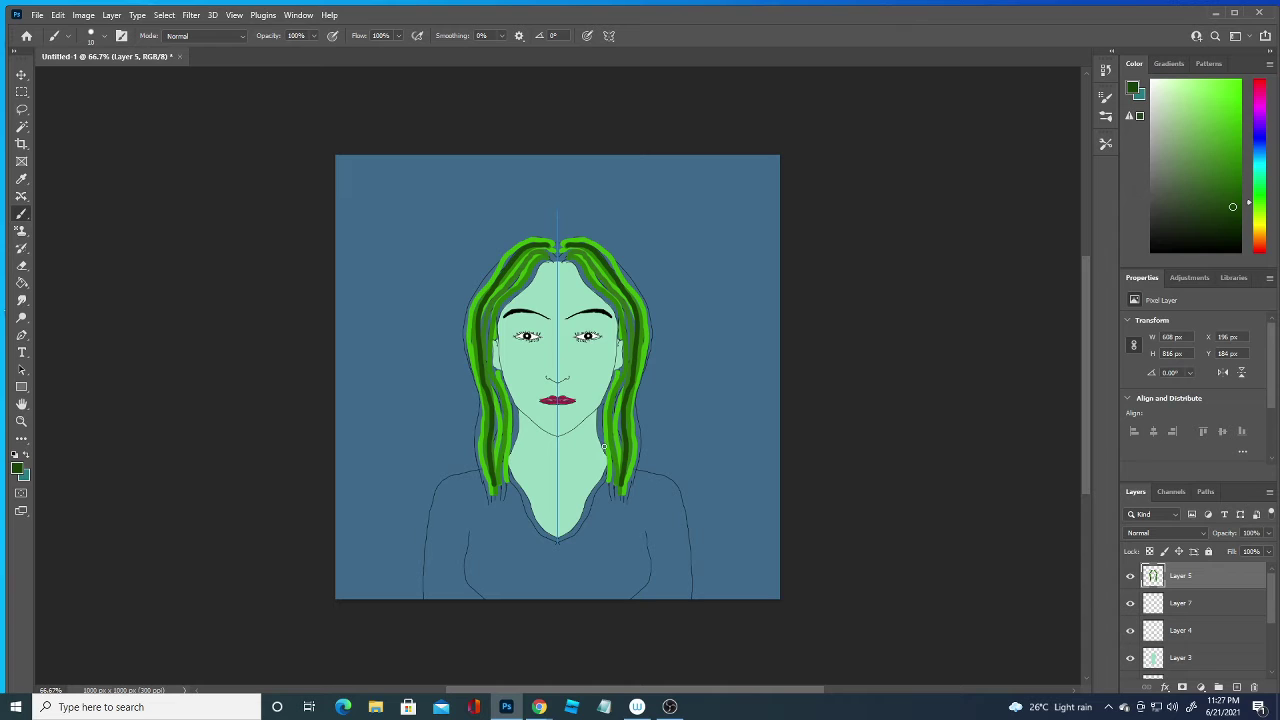
pyautogui.moveTo(604, 446); pyautogui.dragTo(610, 383)
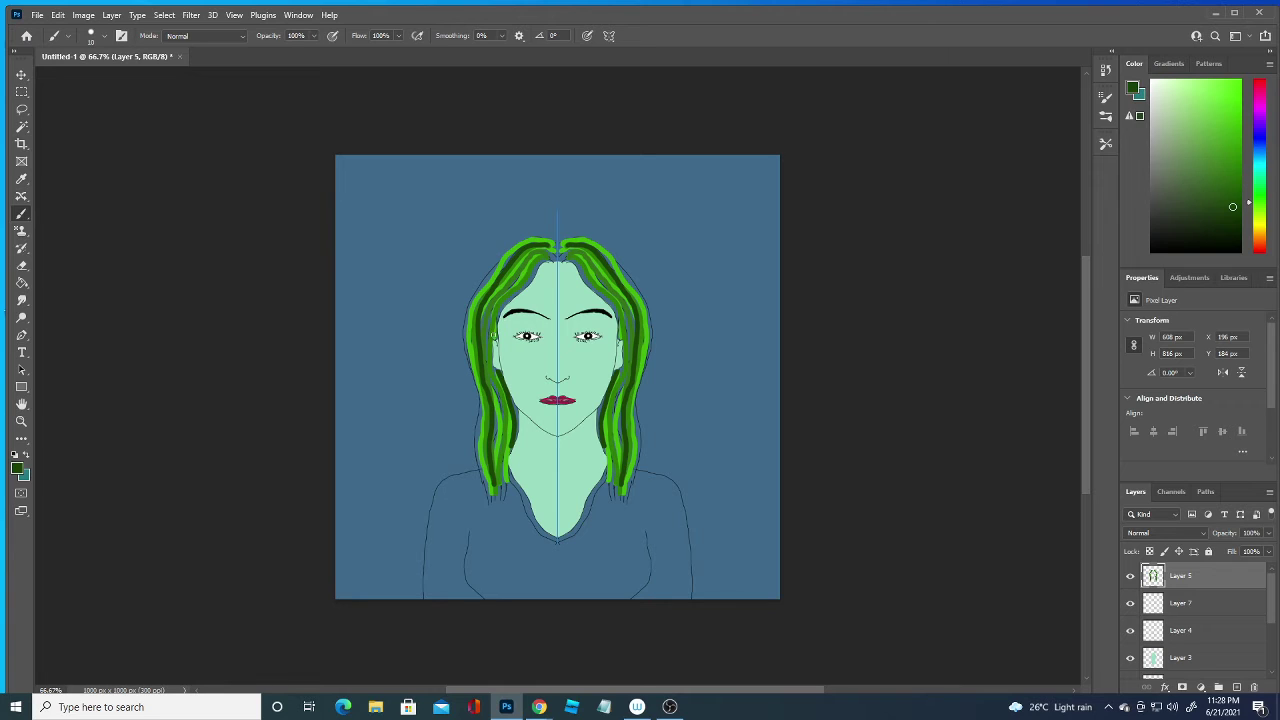
pyautogui.moveTo(494, 336); pyautogui.dragTo(563, 250)
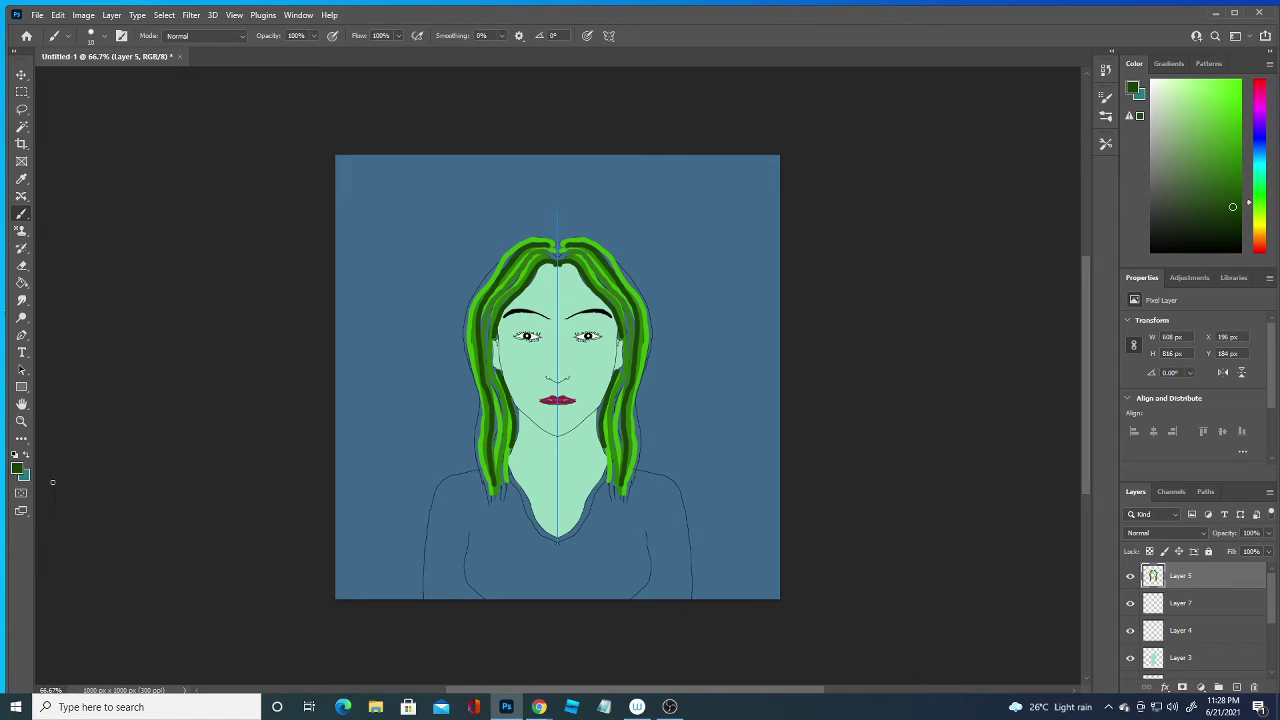
pyautogui.moveTo(489, 492)
pyautogui.mouseDown()
pyautogui.moveTo(466, 332)
pyautogui.moveTo(515, 243)
pyautogui.mouseUp()
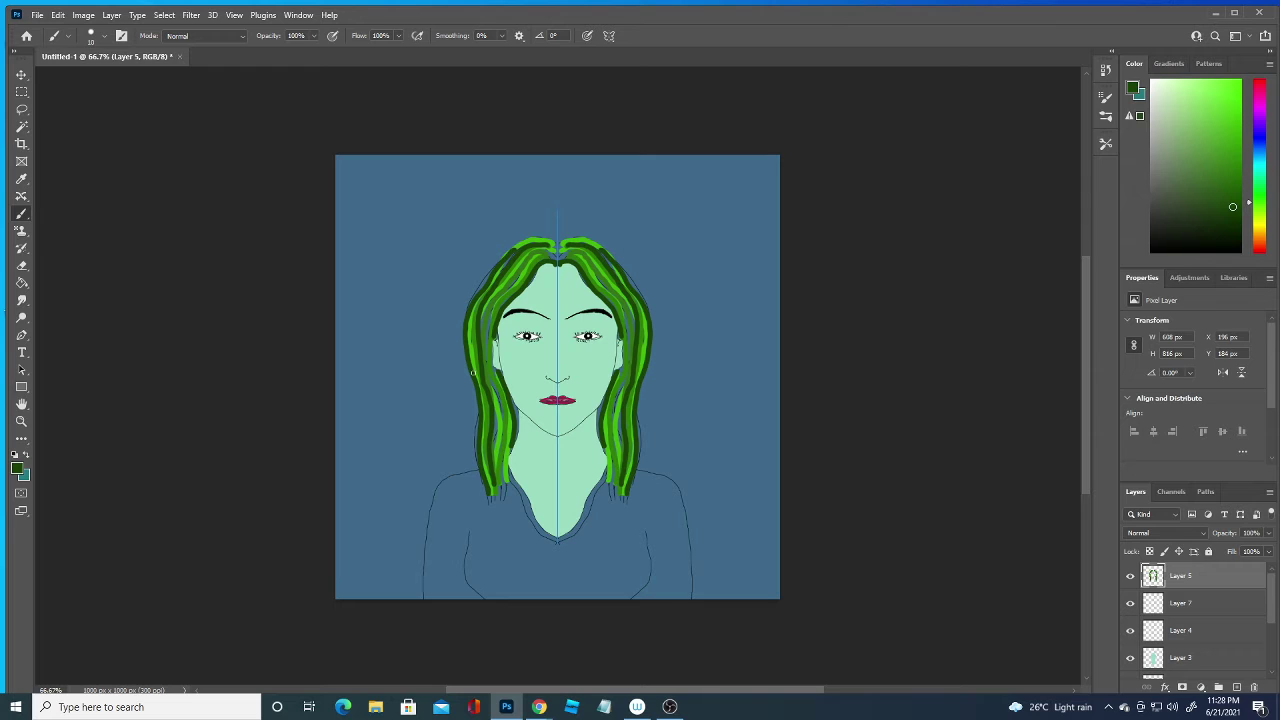
pyautogui.moveTo(480, 478)
pyautogui.mouseDown()
pyautogui.moveTo(474, 301)
pyautogui.moveTo(490, 274)
pyautogui.moveTo(562, 228)
pyautogui.mouseUp()
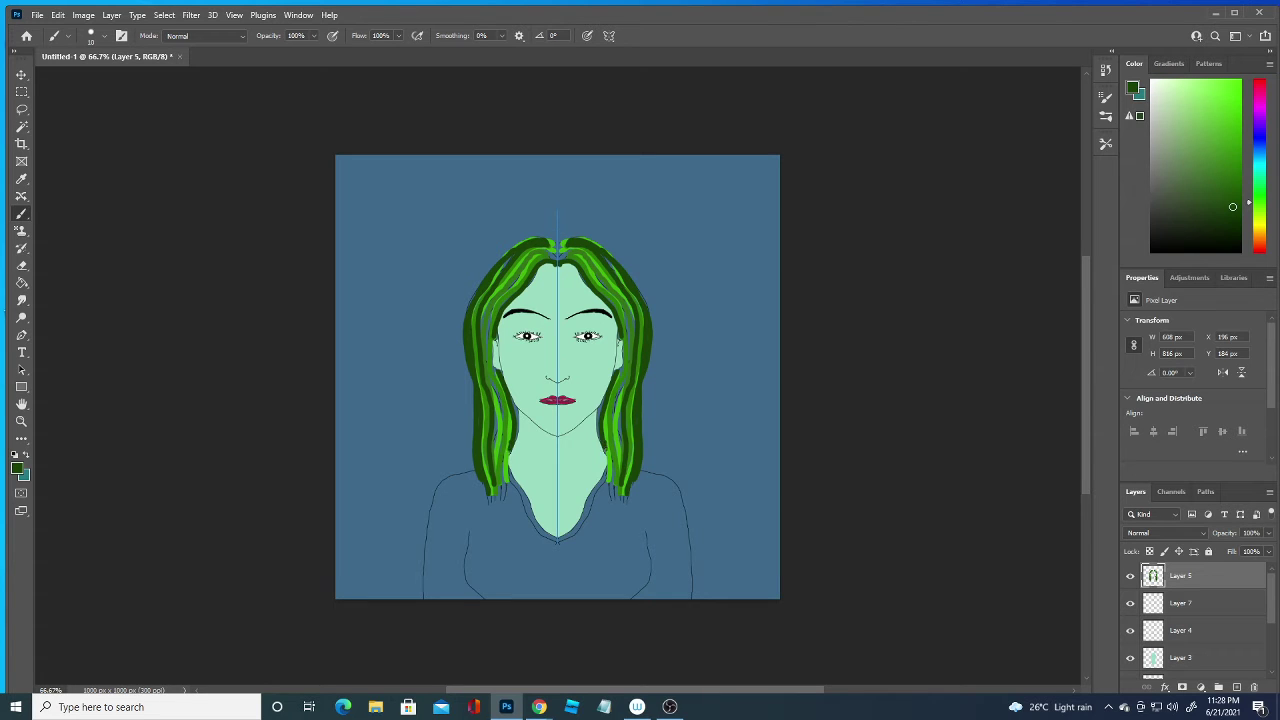
pyautogui.moveTo(608, 449)
pyautogui.mouseDown()
pyautogui.moveTo(611, 498)
pyautogui.moveTo(625, 503)
pyautogui.mouseUp()
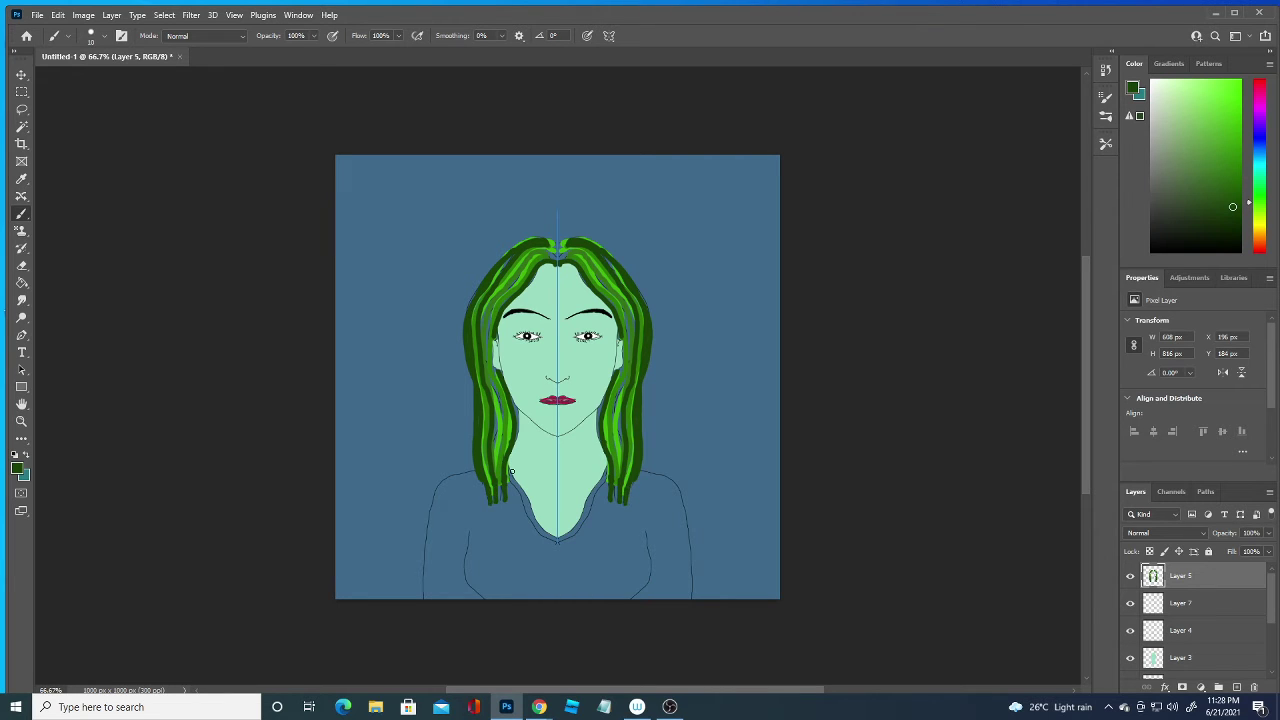
# Sample hair green #317928 from the canvas and paint two extra strands on the right and left hair.
pyautogui.click(19, 470)
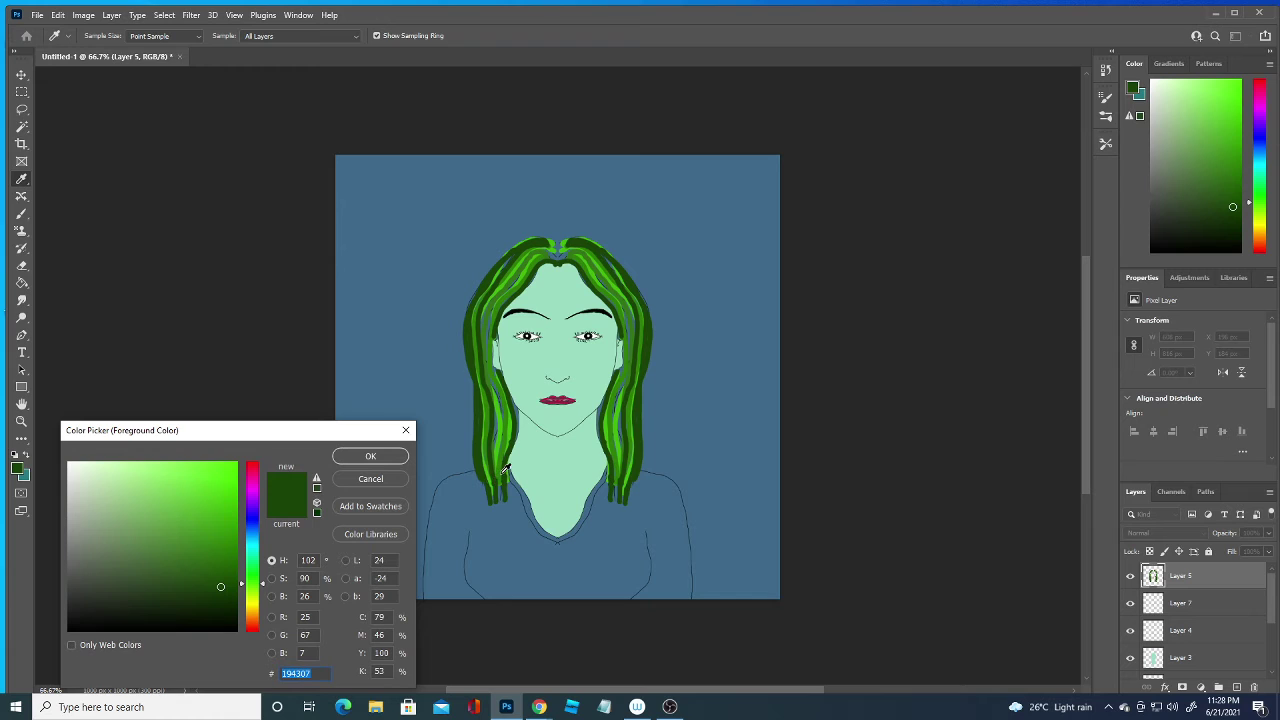
pyautogui.click(505, 466)
pyautogui.click(371, 456)
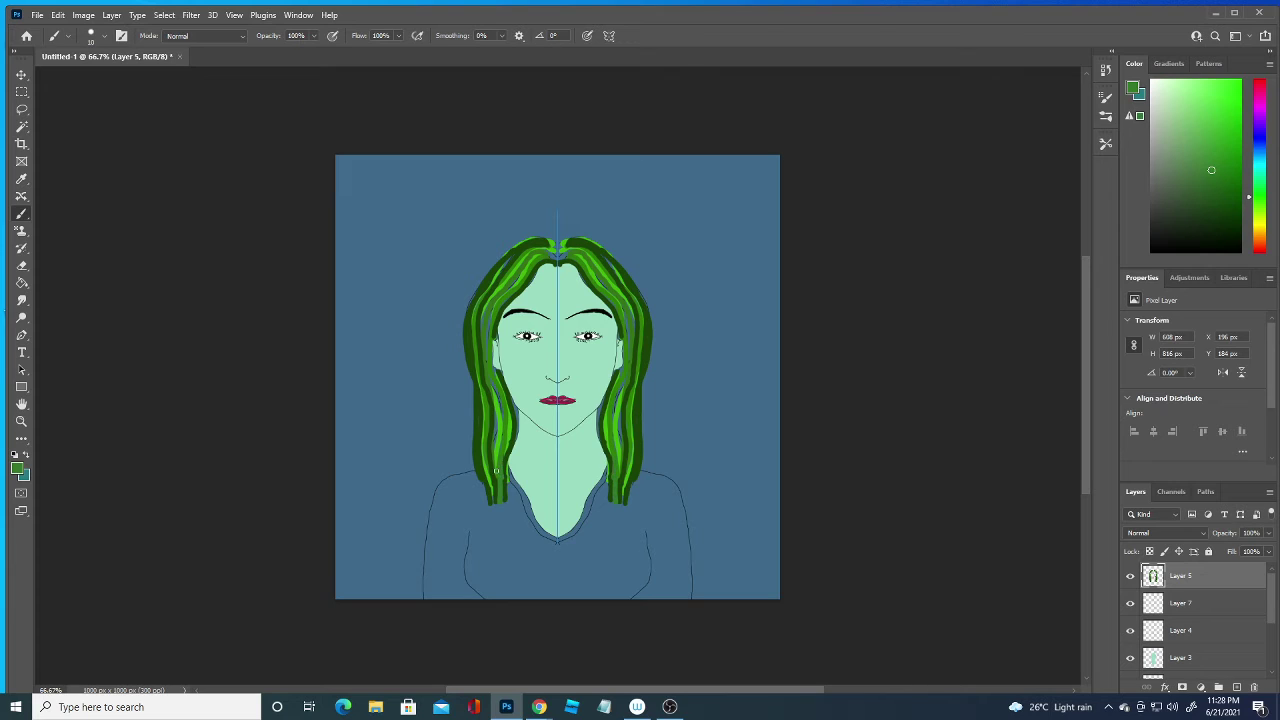
pyautogui.moveTo(621, 451); pyautogui.dragTo(620, 381)
pyautogui.moveTo(502, 417); pyautogui.dragTo(494, 388)
# Add new Layer 8, choose a very dark green, and shrink the brush to 1 px.
pyautogui.click(1237, 688)
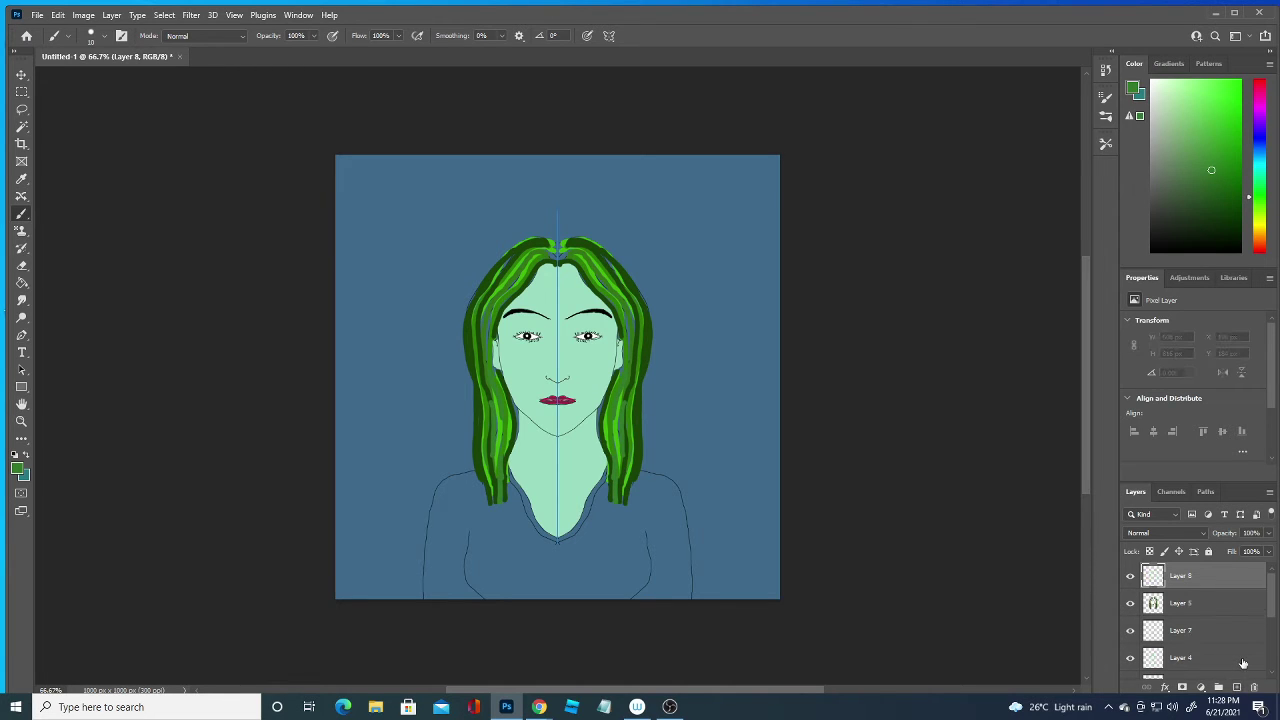
pyautogui.click(20, 468)
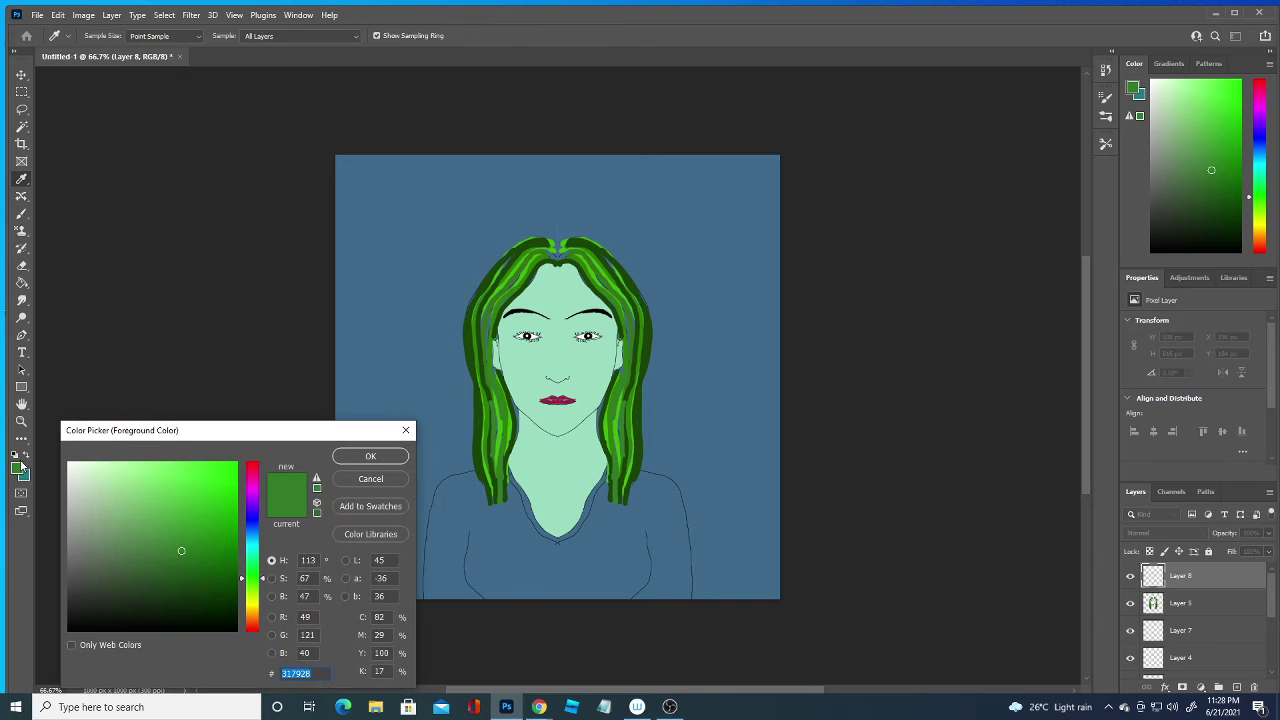
pyautogui.click(223, 617)
pyautogui.click(361, 457)
pyautogui.press('b')
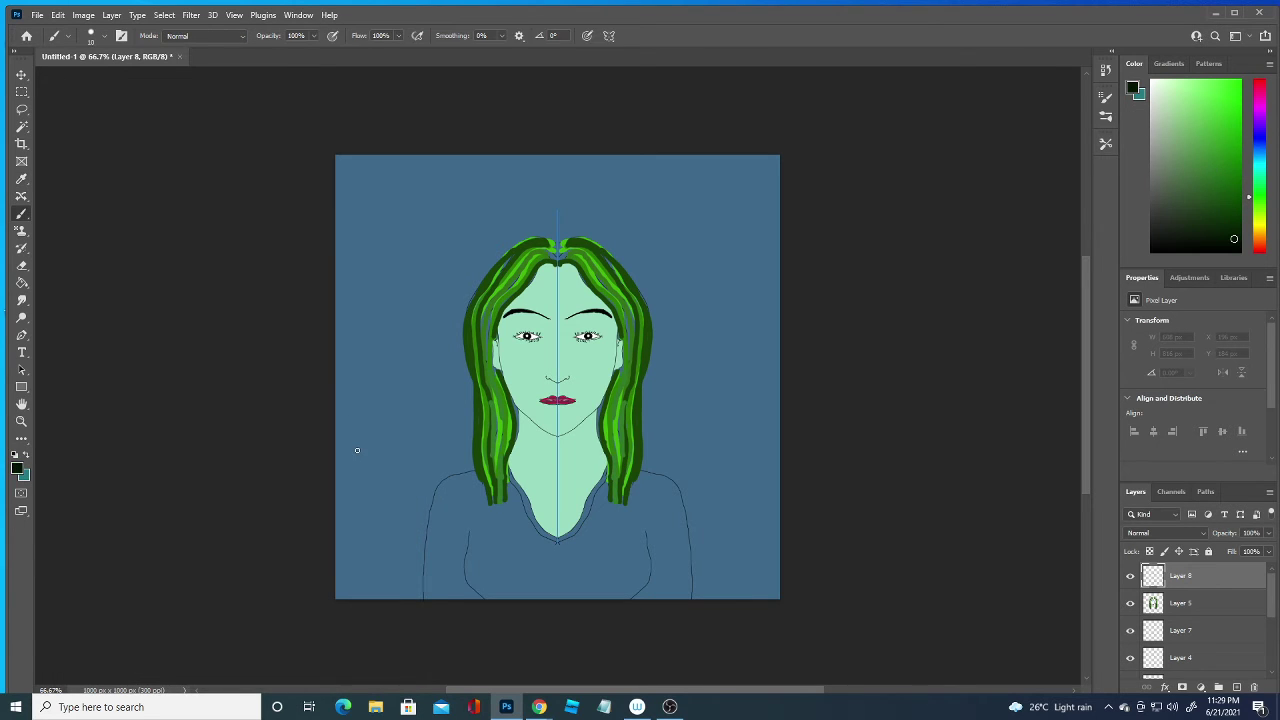
pyautogui.click(100, 36)
pyautogui.moveTo(95, 80); pyautogui.dragTo(68, 66)
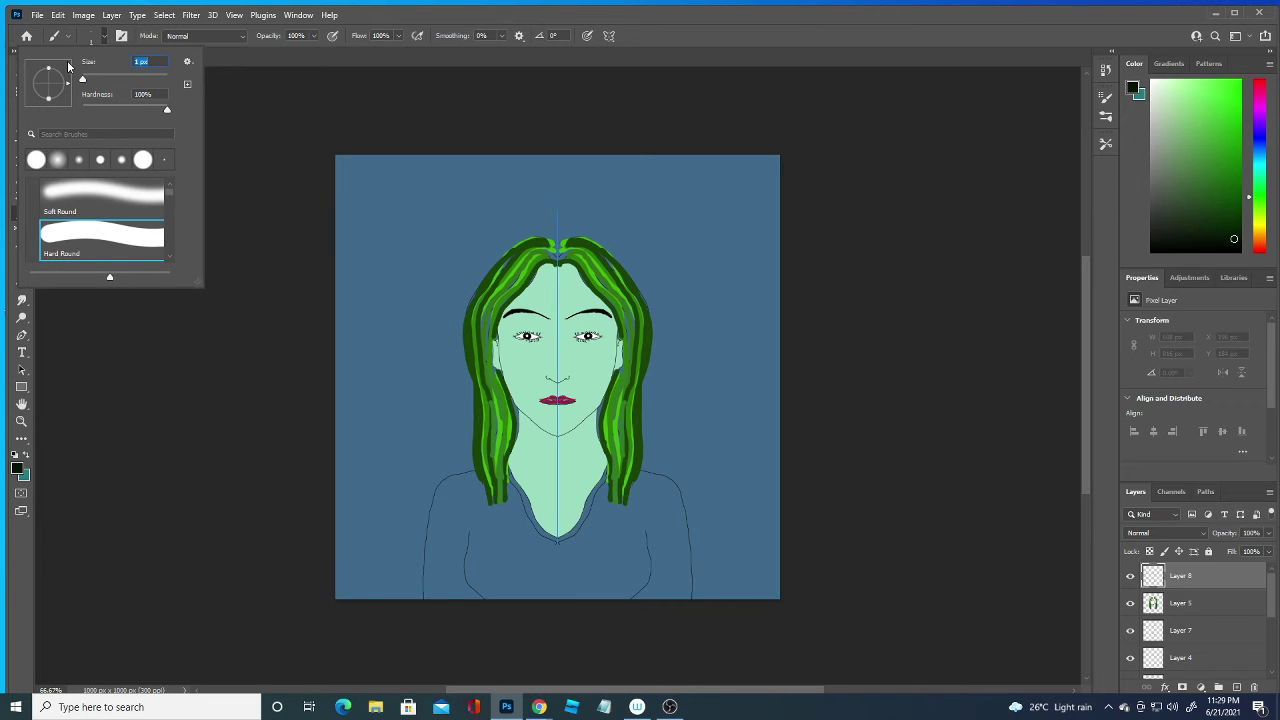
pyautogui.click(481, 474)
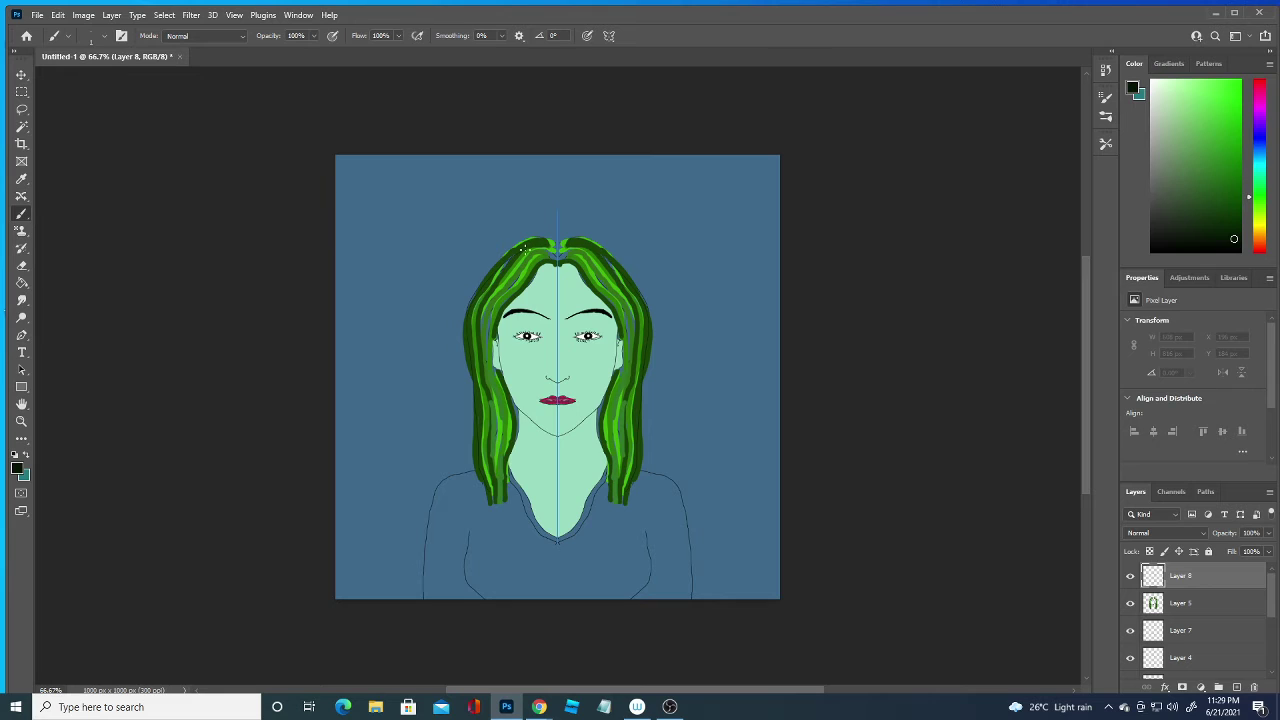
# Draw fine dark strand lines down both sides of the hair, from the top to the bottom.
pyautogui.moveTo(522, 248)
pyautogui.mouseDown()
pyautogui.moveTo(545, 252)
pyautogui.moveTo(519, 258)
pyautogui.mouseUp()
pyautogui.moveTo(494, 482)
pyautogui.mouseDown()
pyautogui.moveTo(486, 352)
pyautogui.moveTo(505, 280)
pyautogui.moveTo(541, 240)
pyautogui.mouseUp()
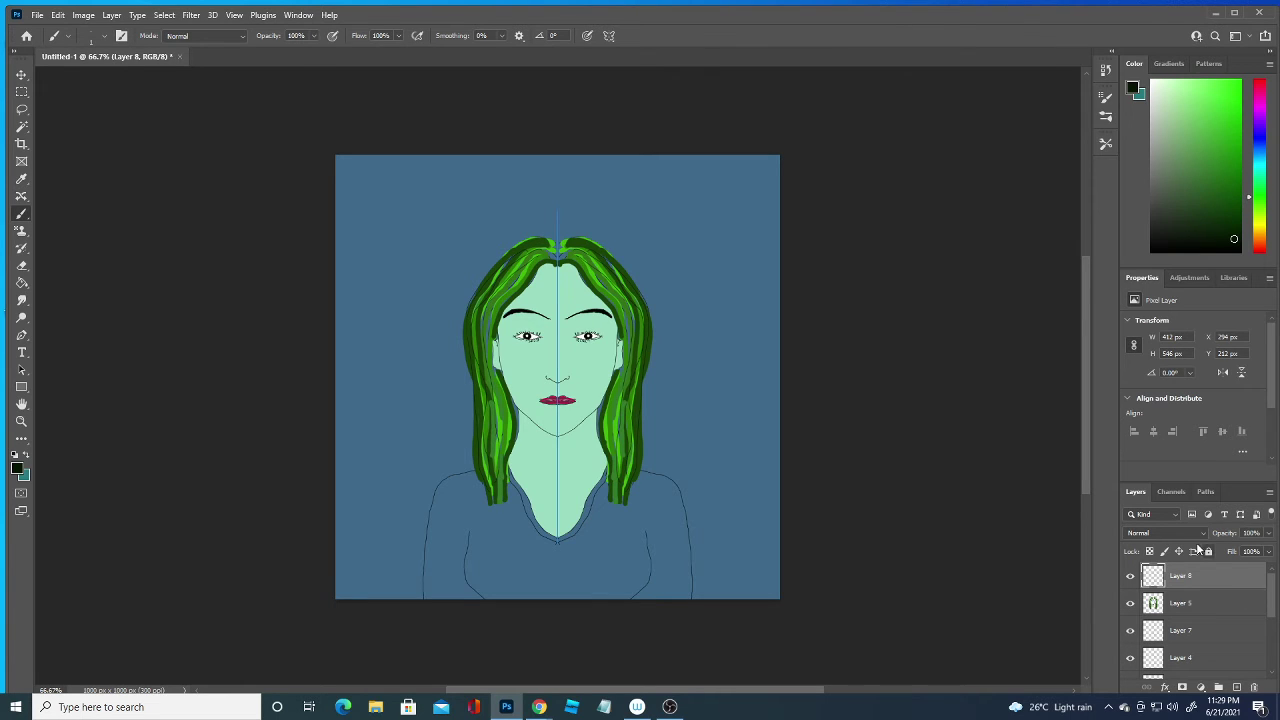
pyautogui.moveTo(590, 285); pyautogui.dragTo(610, 305)
pyautogui.moveTo(614, 396); pyautogui.dragTo(608, 458)
pyautogui.moveTo(593, 270)
pyautogui.mouseDown()
pyautogui.moveTo(619, 305)
pyautogui.moveTo(632, 373)
pyautogui.moveTo(608, 440)
pyautogui.moveTo(610, 456)
pyautogui.moveTo(622, 437)
pyautogui.moveTo(620, 476)
pyautogui.mouseUp()
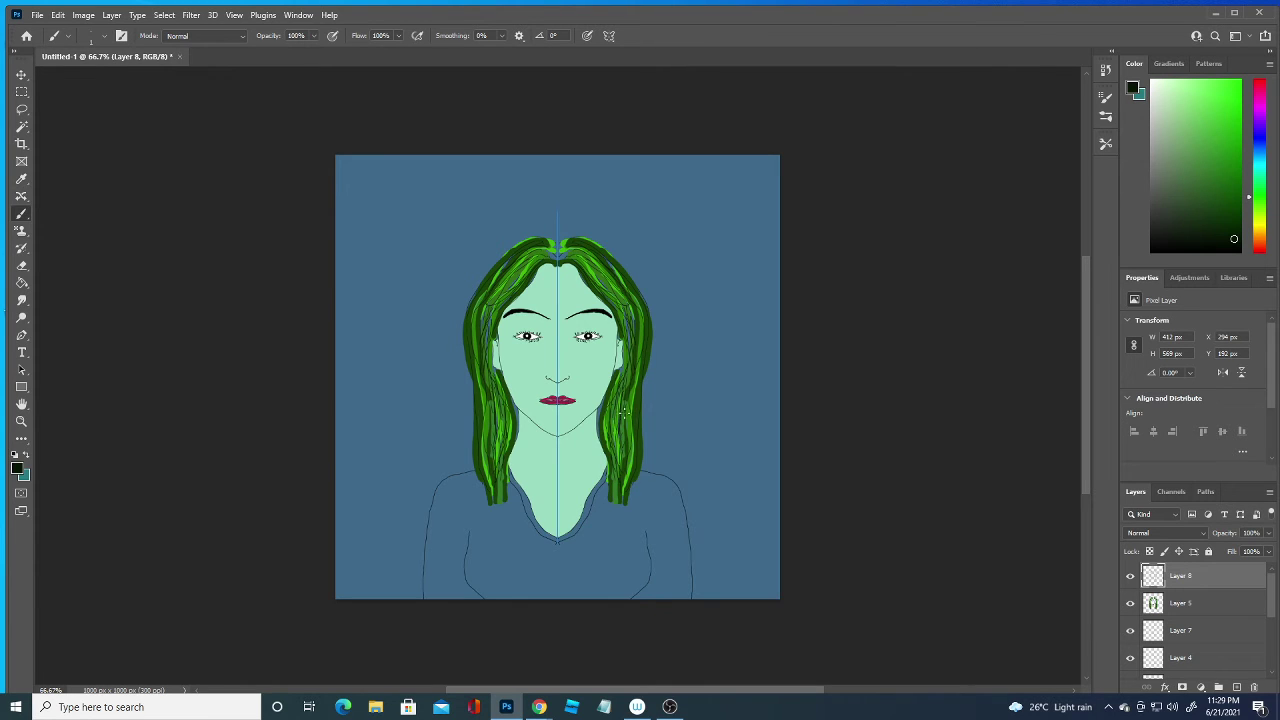
pyautogui.moveTo(624, 398); pyautogui.dragTo(629, 440)
pyautogui.moveTo(616, 477); pyautogui.dragTo(617, 495)
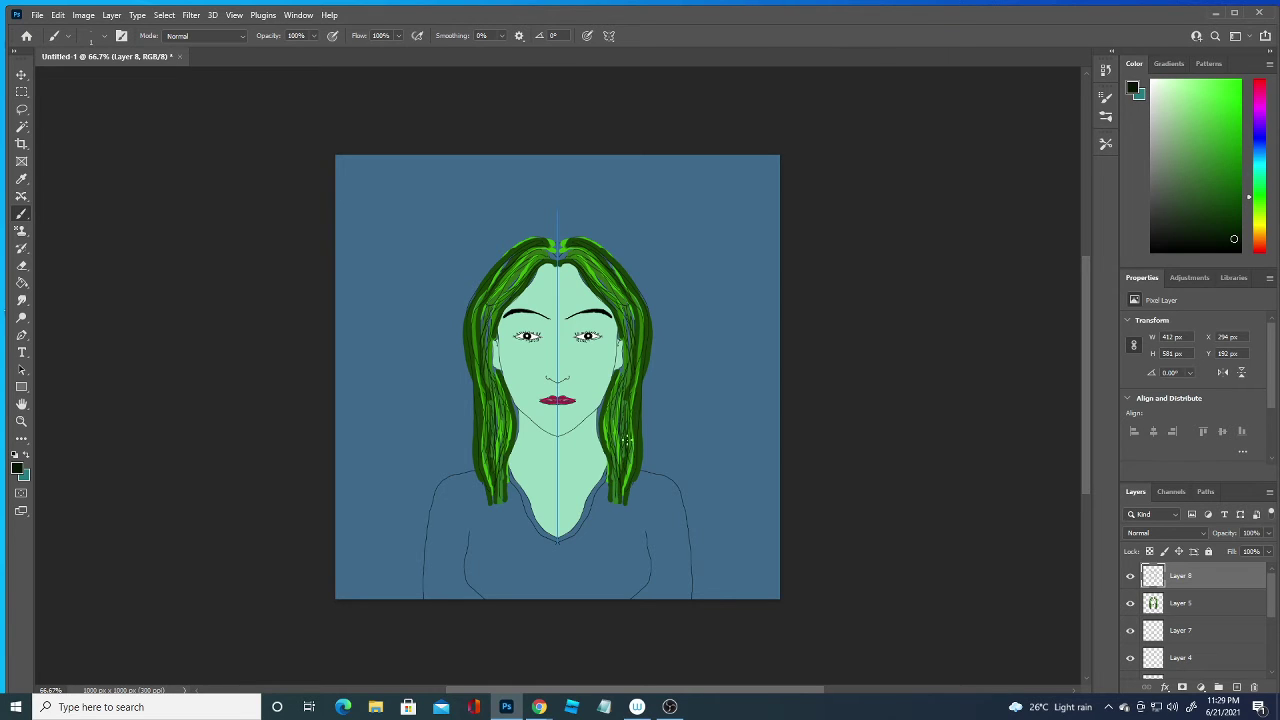
pyautogui.moveTo(636, 414); pyautogui.dragTo(637, 340)
pyautogui.moveTo(482, 318); pyautogui.dragTo(476, 294)
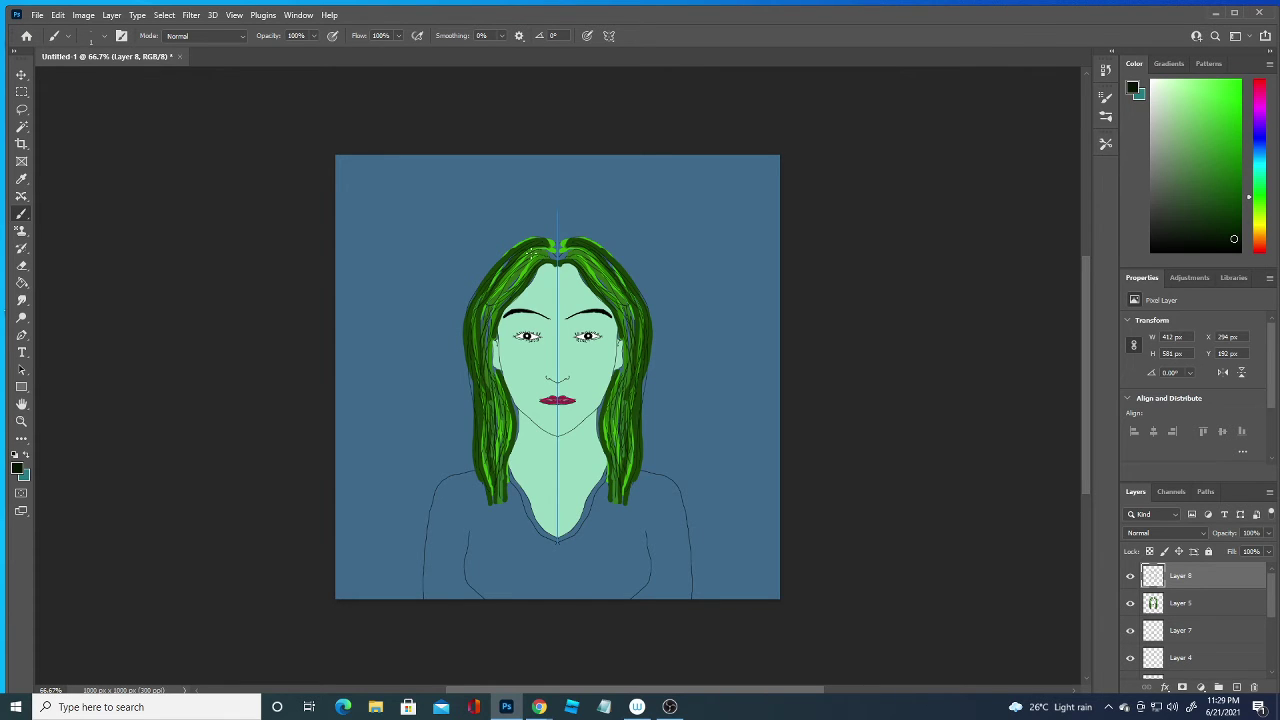
# Undo an upper-left strand, then add fine dark strokes at the parting and right strand ends.
pyautogui.moveTo(483, 298); pyautogui.dragTo(503, 272)
pyautogui.hotkey('ctrl', 'z')
pyautogui.moveTo(598, 268); pyautogui.dragTo(612, 298)
pyautogui.moveTo(565, 252); pyautogui.dragTo(562, 255)
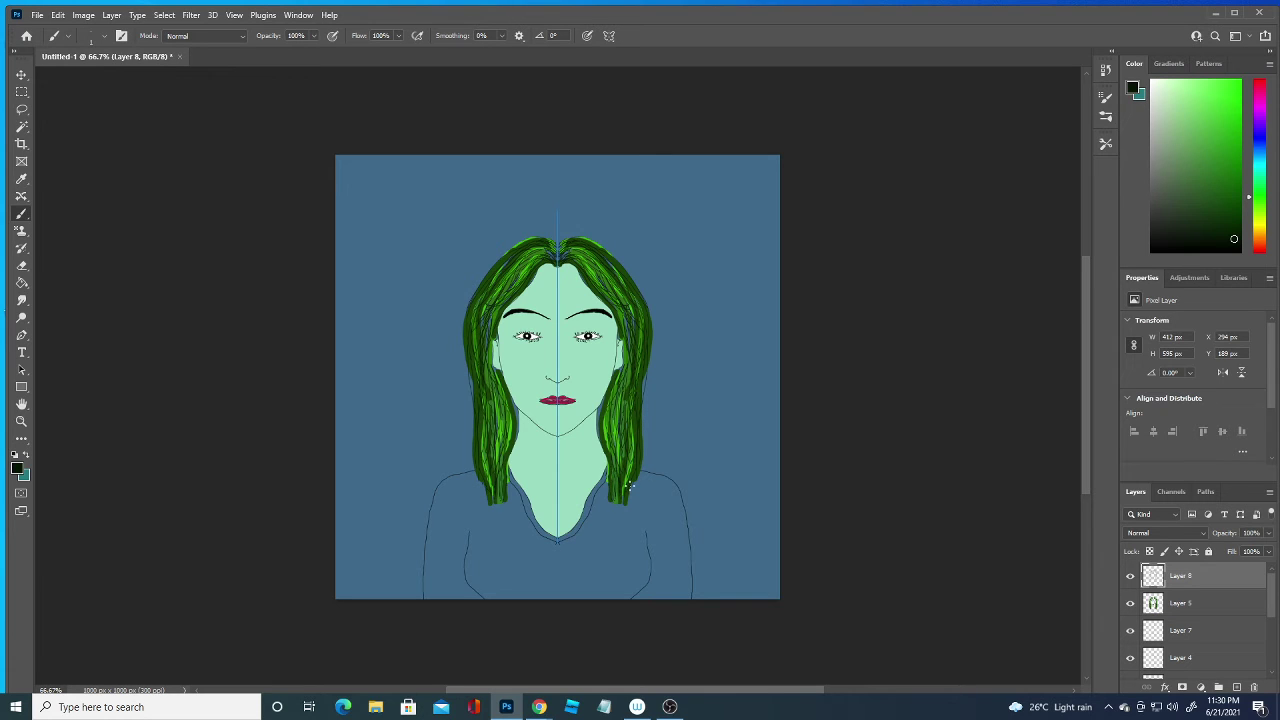
pyautogui.moveTo(630, 498); pyautogui.dragTo(628, 432)
pyautogui.moveTo(646, 352); pyautogui.dragTo(653, 342)
# Switch to bright green and paint mirrored highlight strands over the lower hair.
pyautogui.click(18, 467)
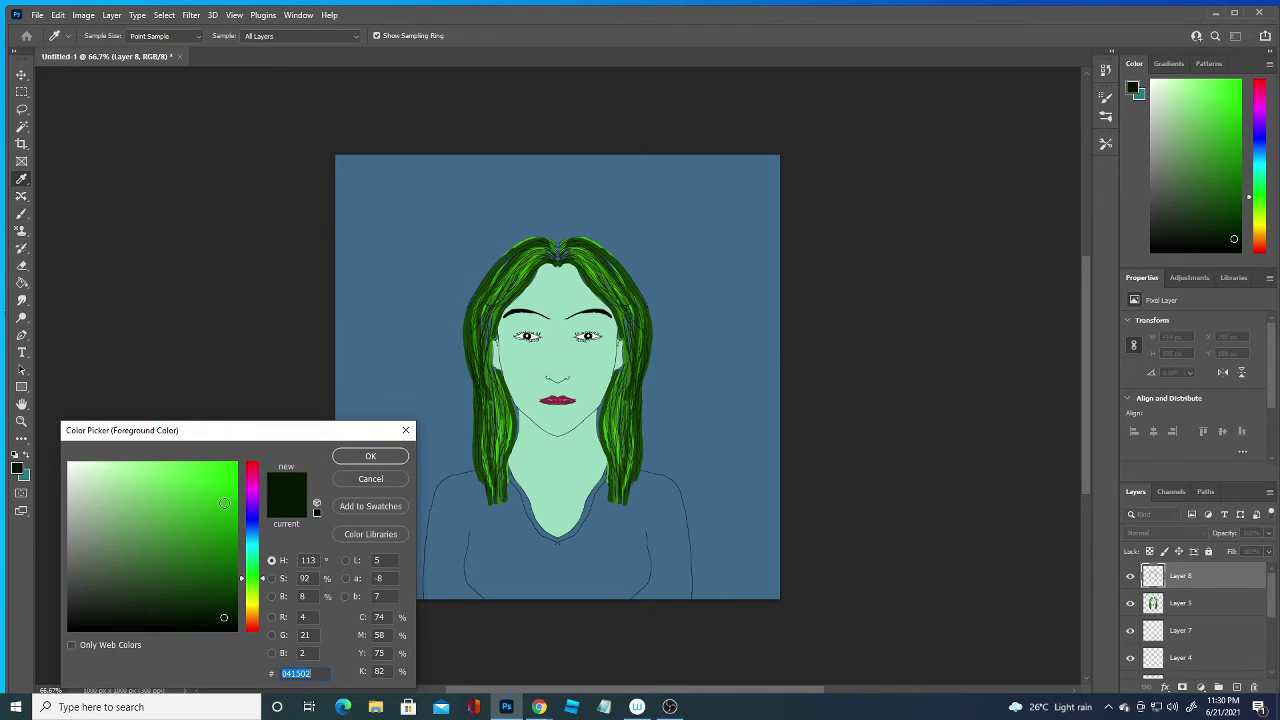
pyautogui.click(224, 503)
pyautogui.click(370, 456)
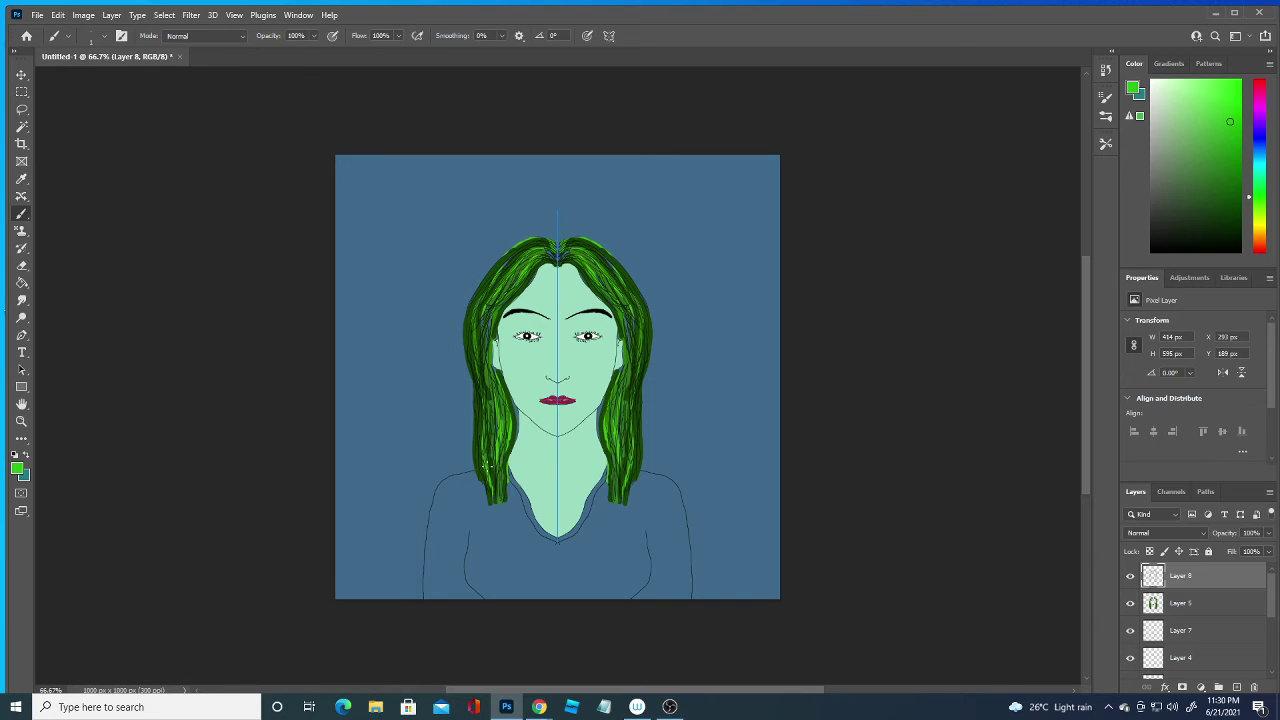
pyautogui.moveTo(484, 438); pyautogui.dragTo(478, 410)
pyautogui.moveTo(486, 484)
pyautogui.mouseDown()
pyautogui.moveTo(474, 412)
pyautogui.moveTo(486, 402)
pyautogui.mouseUp()
pyautogui.moveTo(494, 456); pyautogui.dragTo(499, 400)
pyautogui.moveTo(490, 466); pyautogui.dragTo(470, 342)
pyautogui.moveTo(486, 434); pyautogui.dragTo(470, 322)
# Add bright green strands along the outer edges, beside the eyes, and near the parting.
pyautogui.moveTo(514, 257)
pyautogui.mouseDown()
pyautogui.moveTo(492, 278)
pyautogui.moveTo(474, 392)
pyautogui.mouseUp()
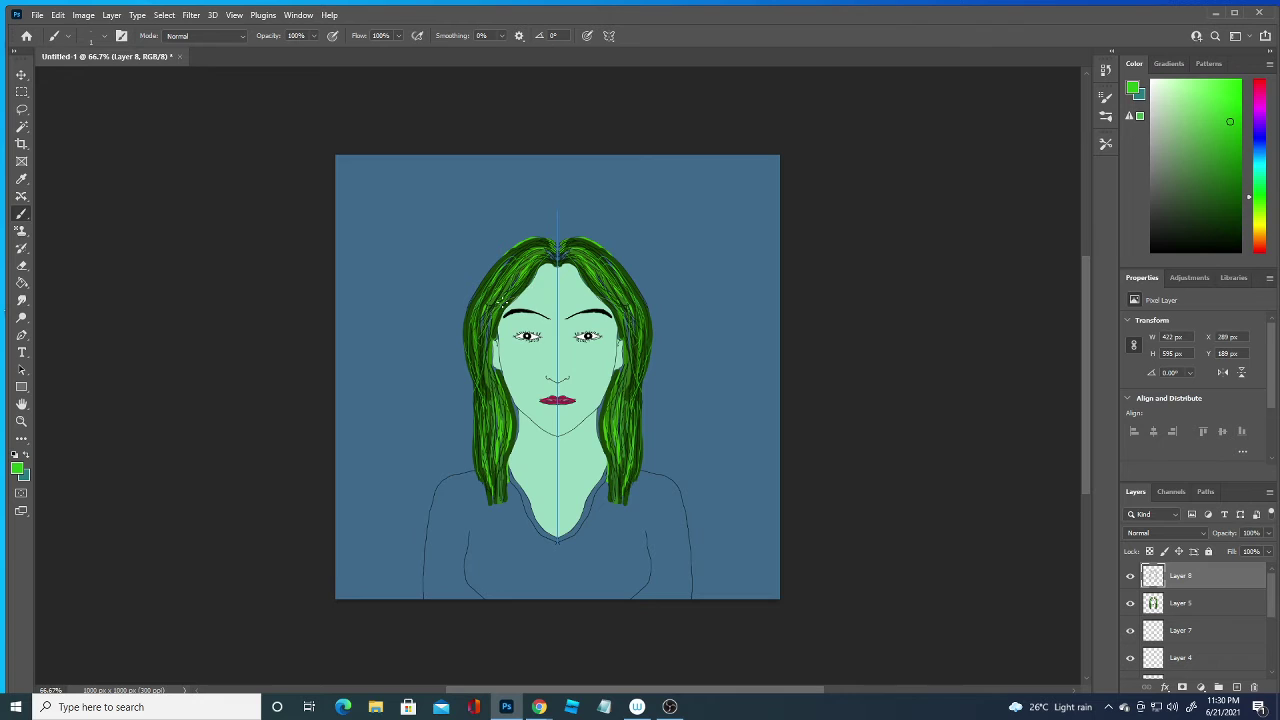
pyautogui.moveTo(584, 276)
pyautogui.mouseDown()
pyautogui.moveTo(642, 358)
pyautogui.moveTo(618, 498)
pyautogui.moveTo(604, 466)
pyautogui.moveTo(620, 498)
pyautogui.moveTo(636, 466)
pyautogui.moveTo(604, 408)
pyautogui.moveTo(620, 380)
pyautogui.mouseUp()
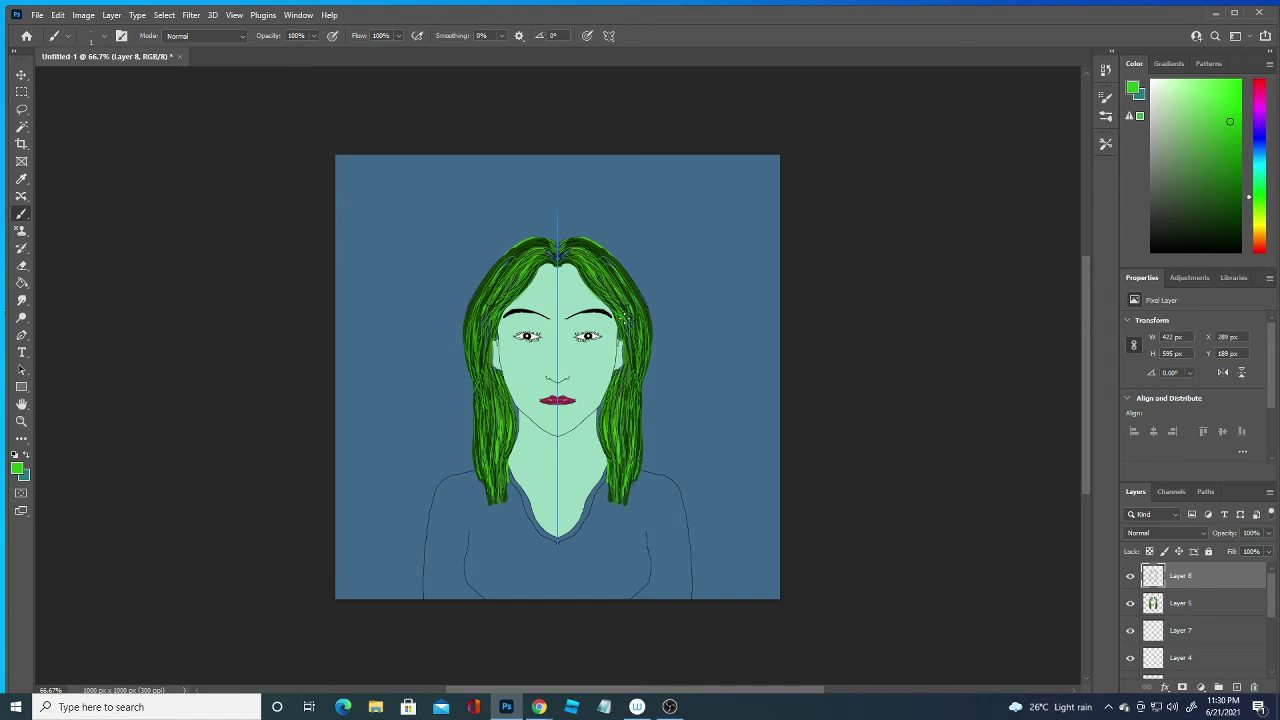
pyautogui.moveTo(646, 322); pyautogui.dragTo(636, 282)
pyautogui.moveTo(577, 240); pyautogui.dragTo(634, 286)
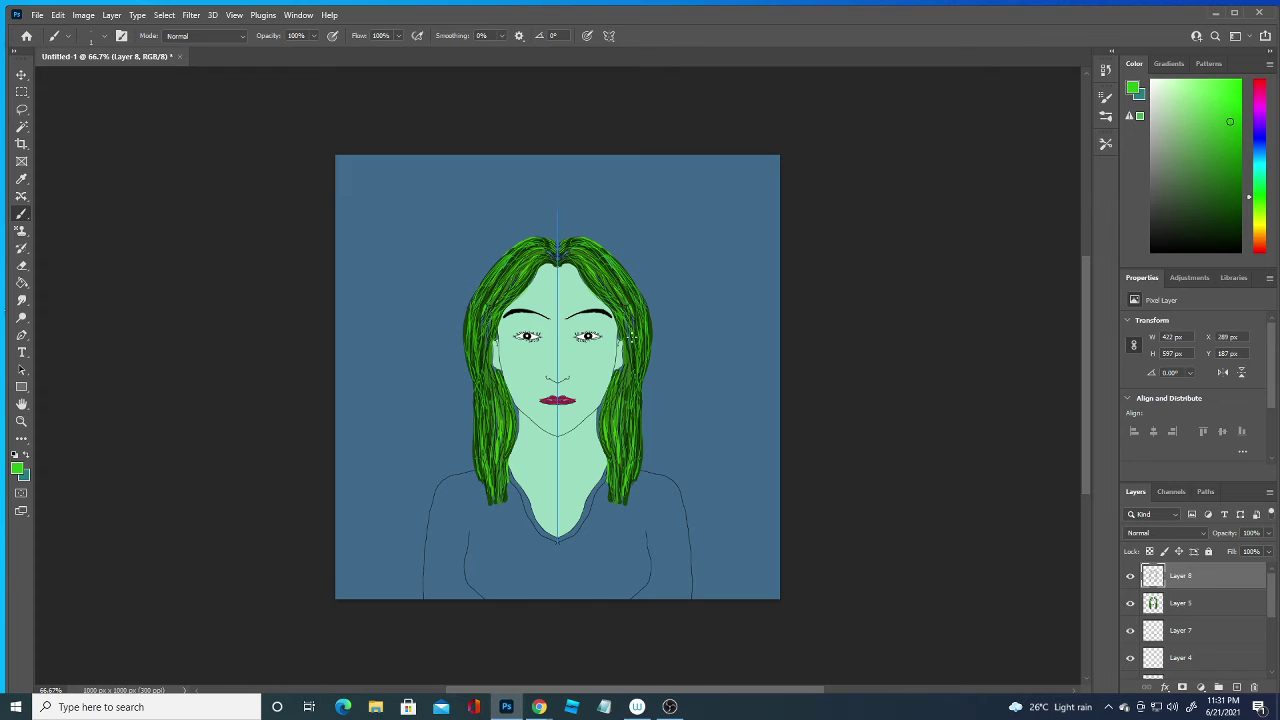
pyautogui.moveTo(632, 340)
pyautogui.mouseDown()
pyautogui.moveTo(630, 362)
pyautogui.moveTo(638, 325)
pyautogui.mouseUp()
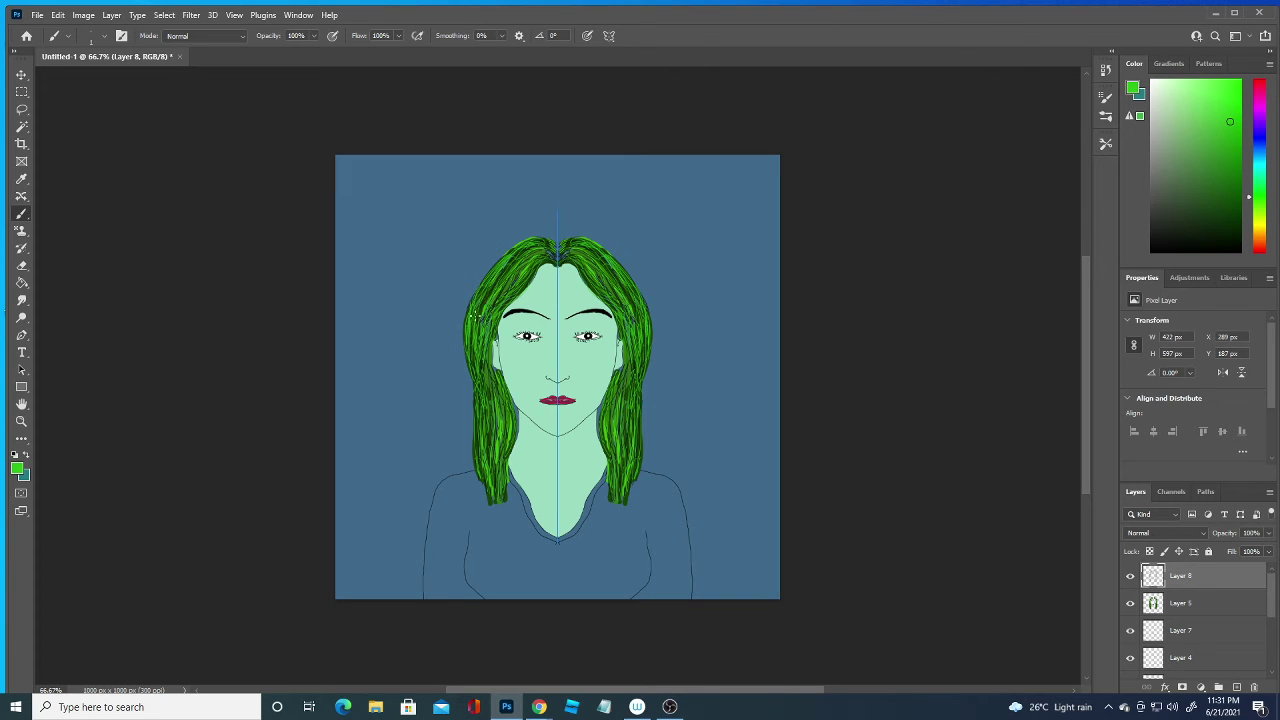
pyautogui.moveTo(476, 318); pyautogui.dragTo(484, 294)
pyautogui.moveTo(512, 298)
pyautogui.mouseDown()
pyautogui.moveTo(535, 266)
pyautogui.moveTo(560, 262)
pyautogui.mouseUp()
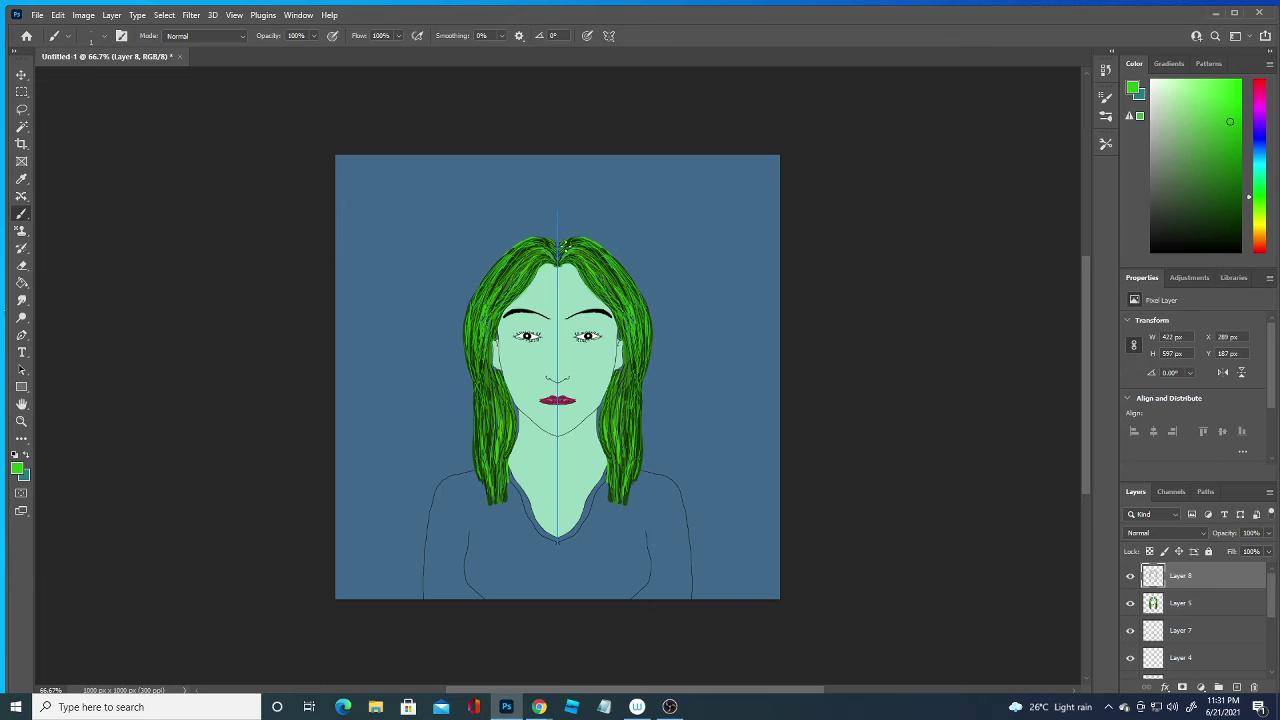
pyautogui.moveTo(560, 248); pyautogui.dragTo(572, 235)
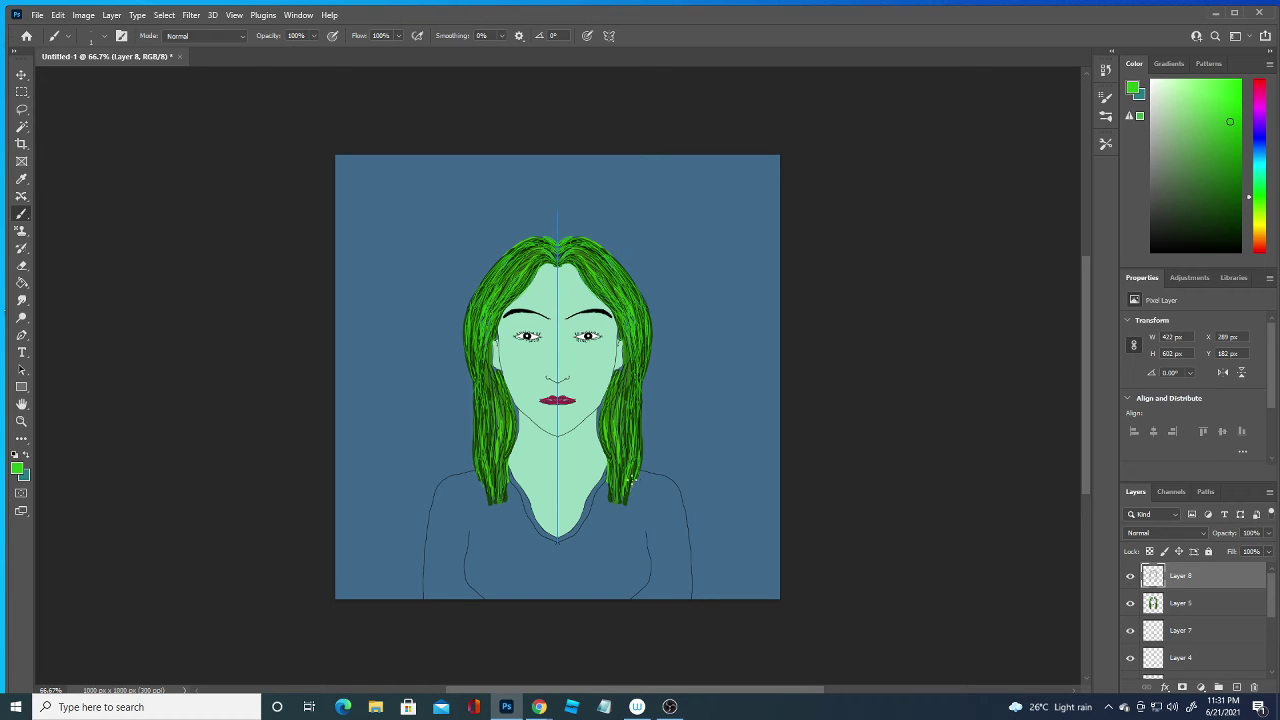
# Paint three short bright green strands on the lower, right, and lower-left hair.
pyautogui.moveTo(636, 478)
pyautogui.mouseDown()
pyautogui.moveTo(612, 492)
pyautogui.moveTo(628, 510)
pyautogui.mouseUp()
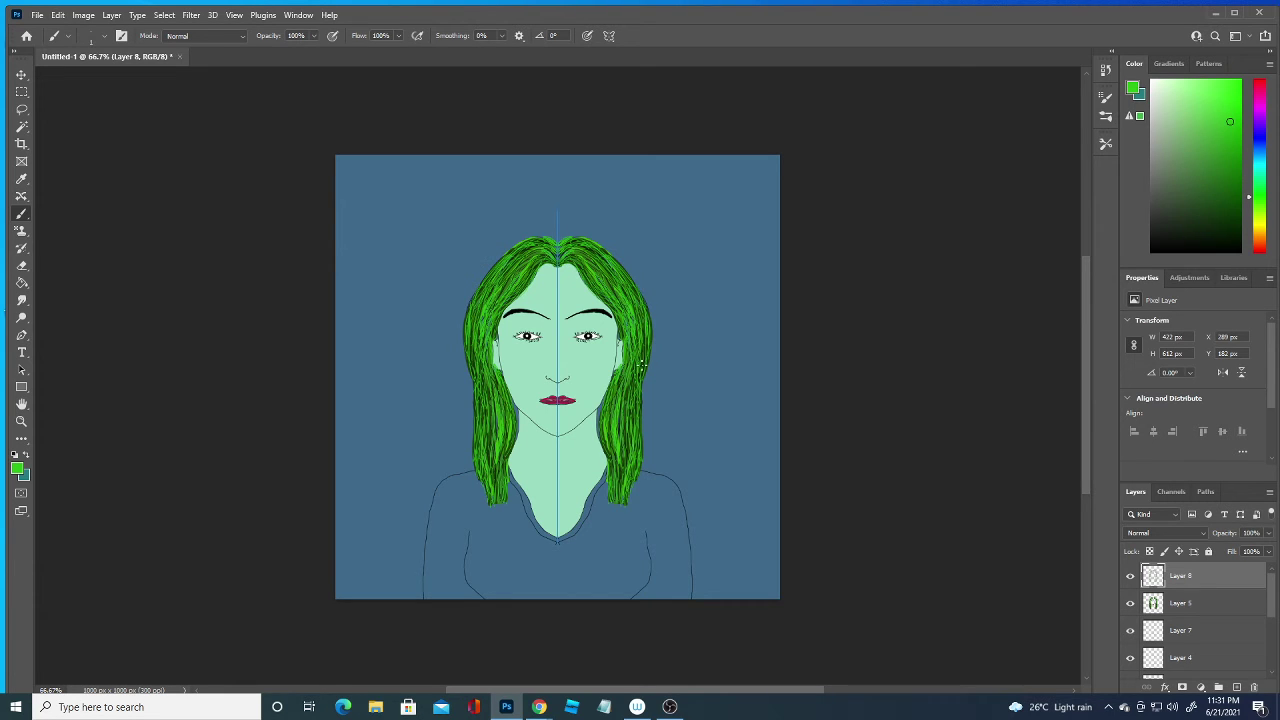
pyautogui.moveTo(647, 305); pyautogui.dragTo(618, 497)
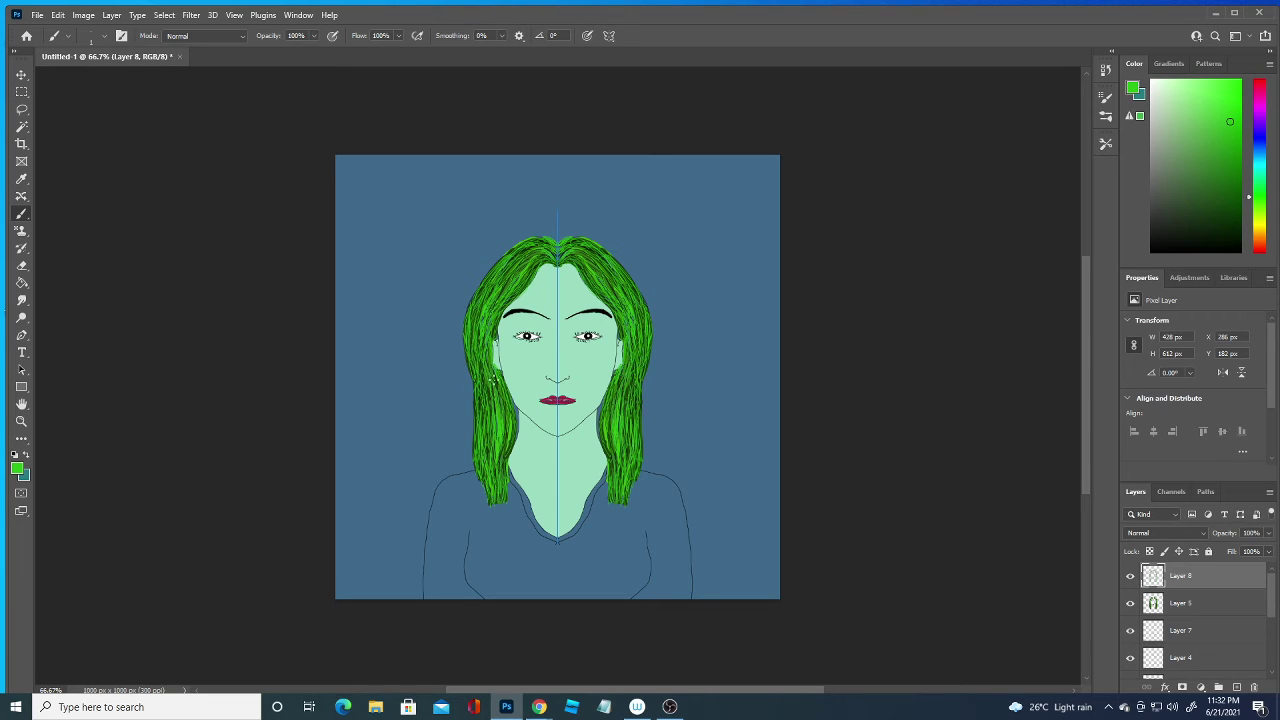
pyautogui.moveTo(494, 376); pyautogui.dragTo(484, 445)
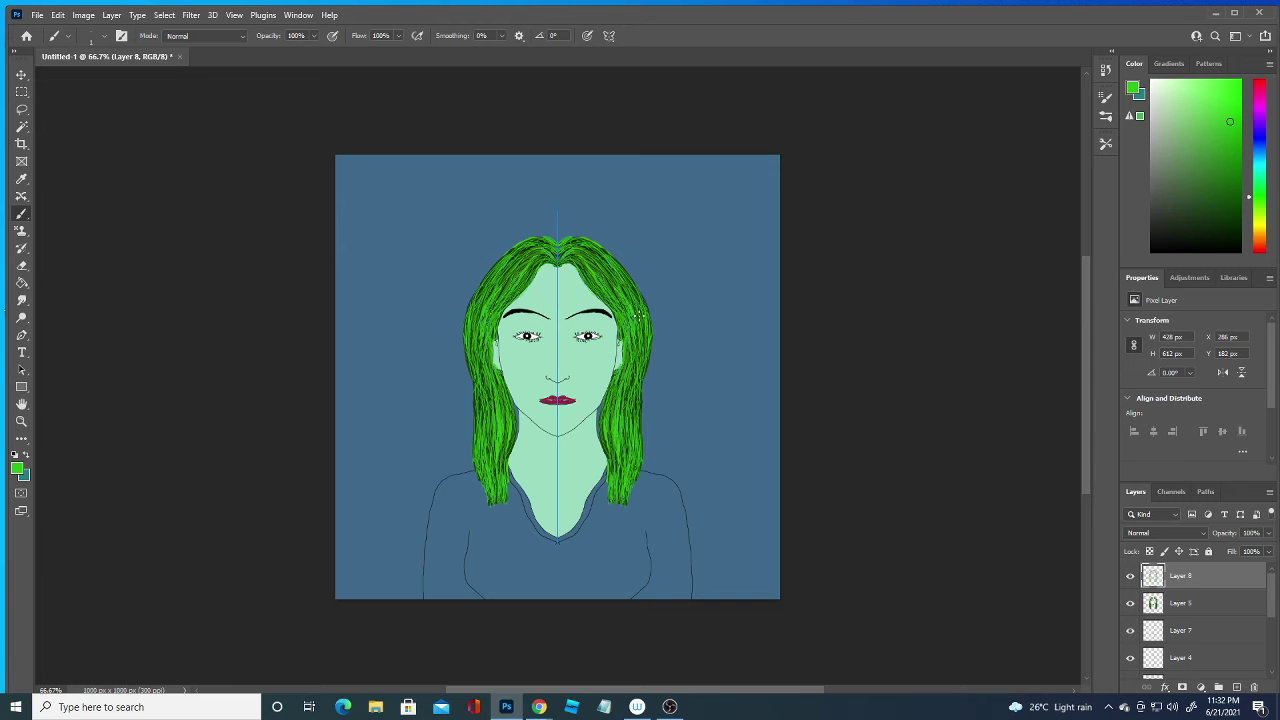
# Set the foreground to dark blue #07395f and the brush size to 7 px.
pyautogui.click(17, 468)
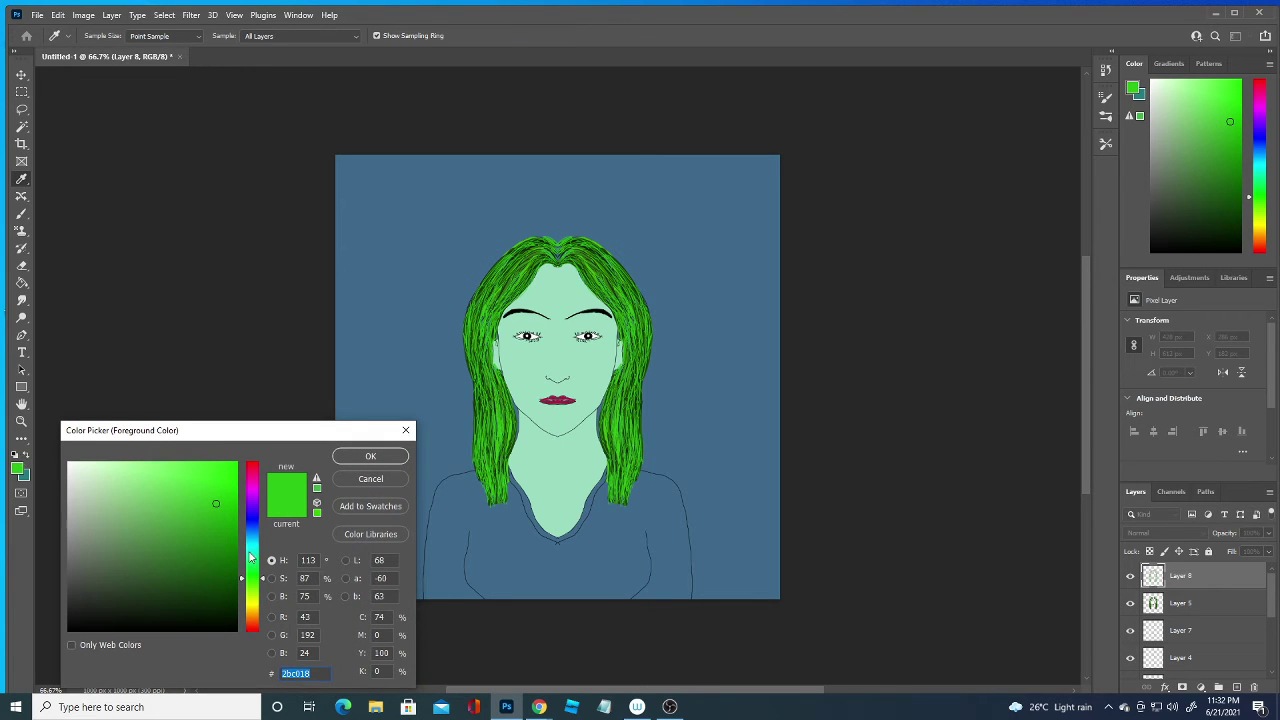
pyautogui.click(484, 547)
pyautogui.click(225, 568)
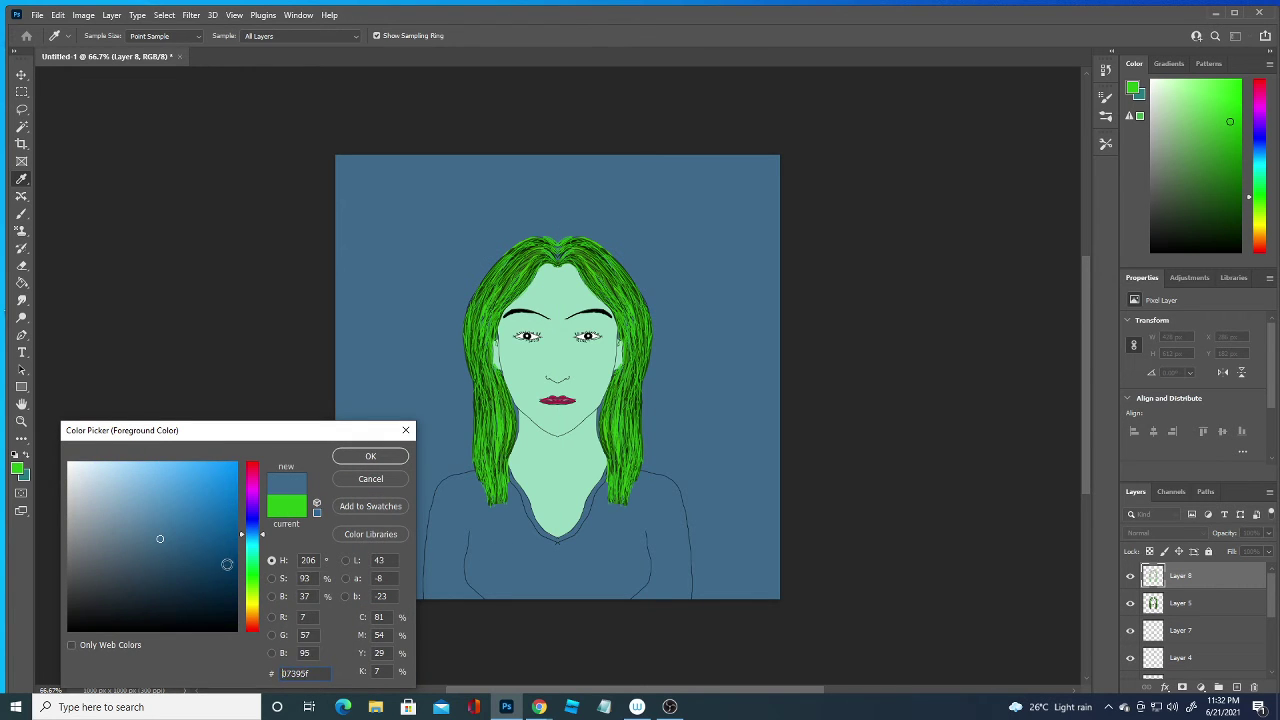
pyautogui.click(368, 457)
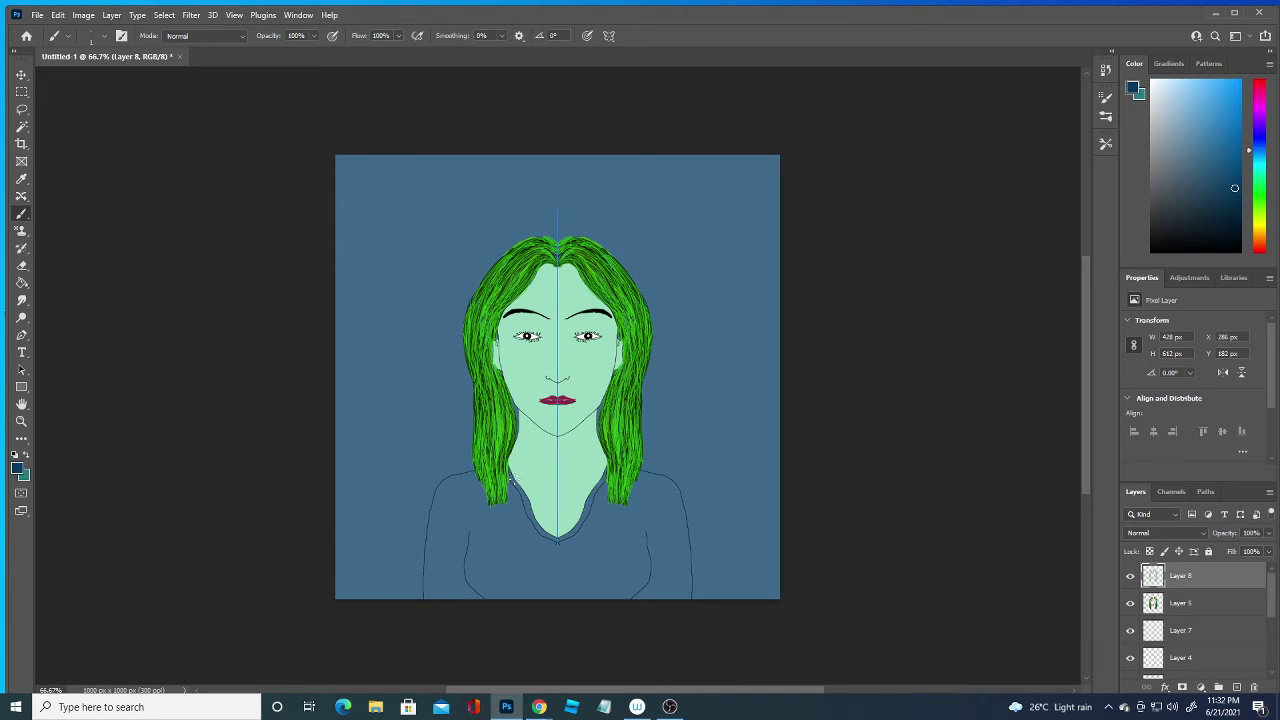
pyautogui.click(103, 36)
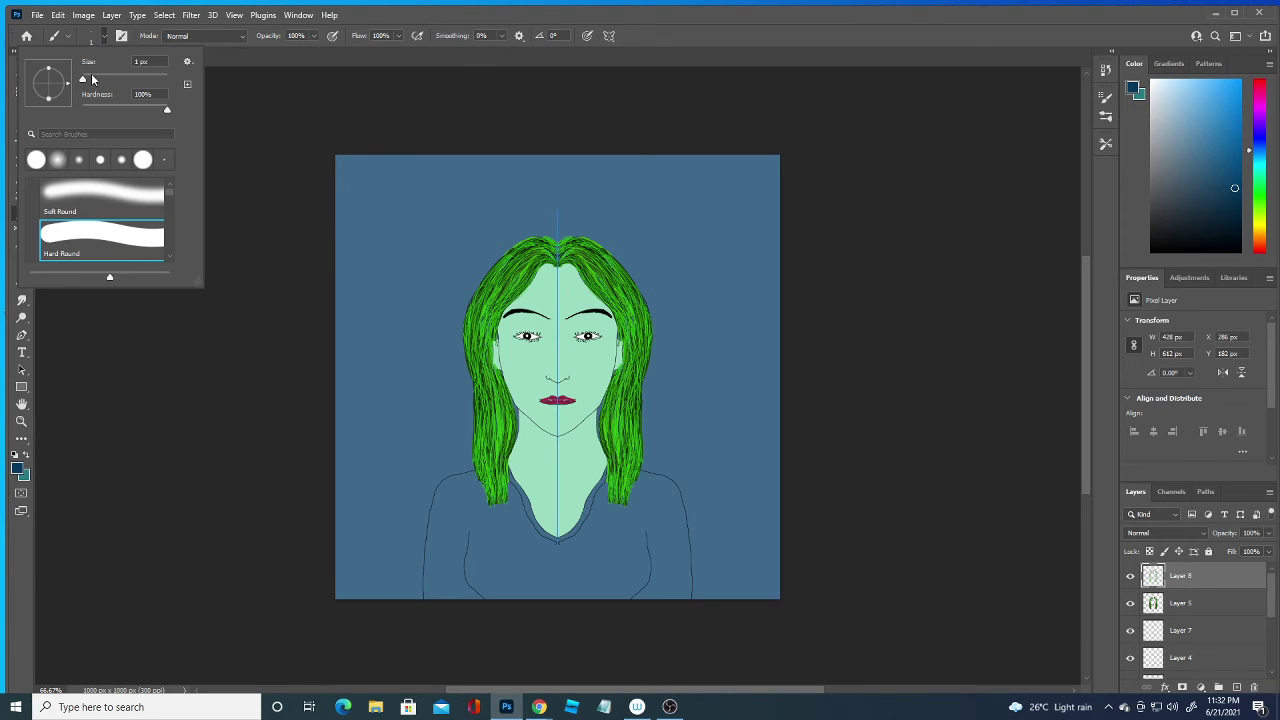
pyautogui.moveTo(88, 80); pyautogui.dragTo(91, 80)
pyautogui.press('Down')
pyautogui.press('Down')
pyautogui.press('Down')
pyautogui.press('Return')
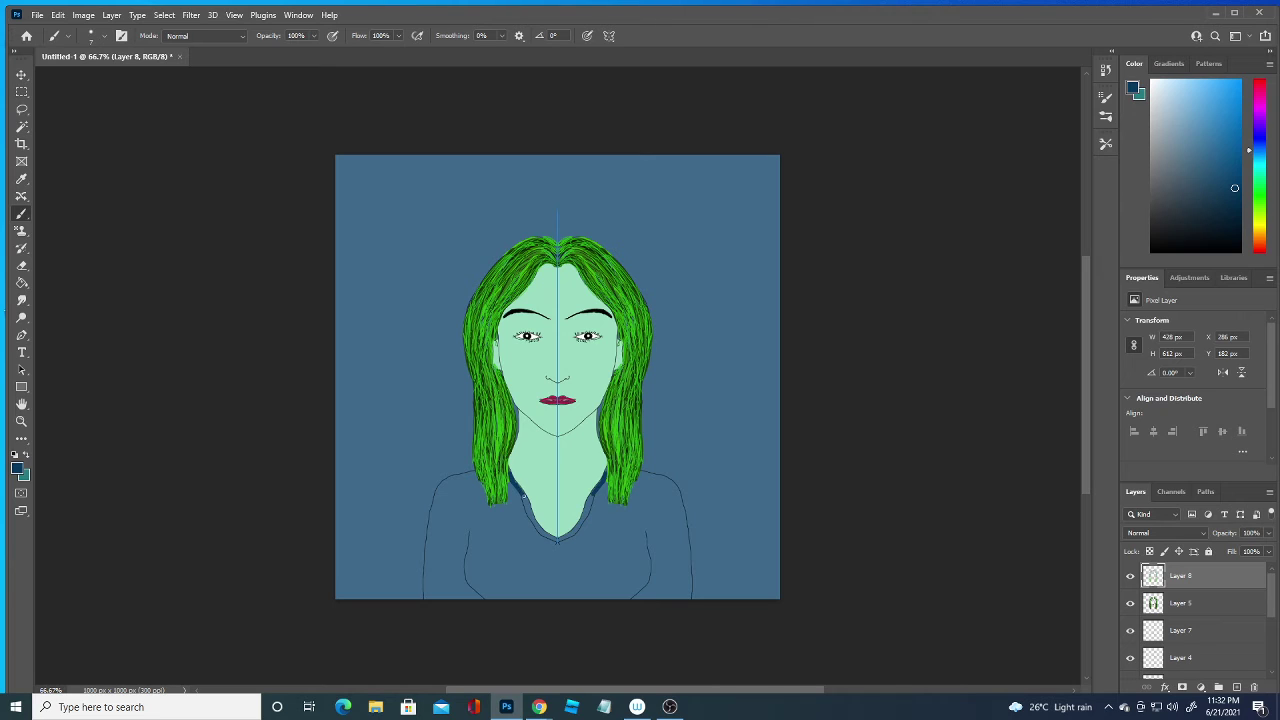
# Paint a dark blue band down both edges of the V-neck collar.
pyautogui.moveTo(523, 496); pyautogui.dragTo(527, 509)
pyautogui.moveTo(530, 515); pyautogui.dragTo(550, 534)
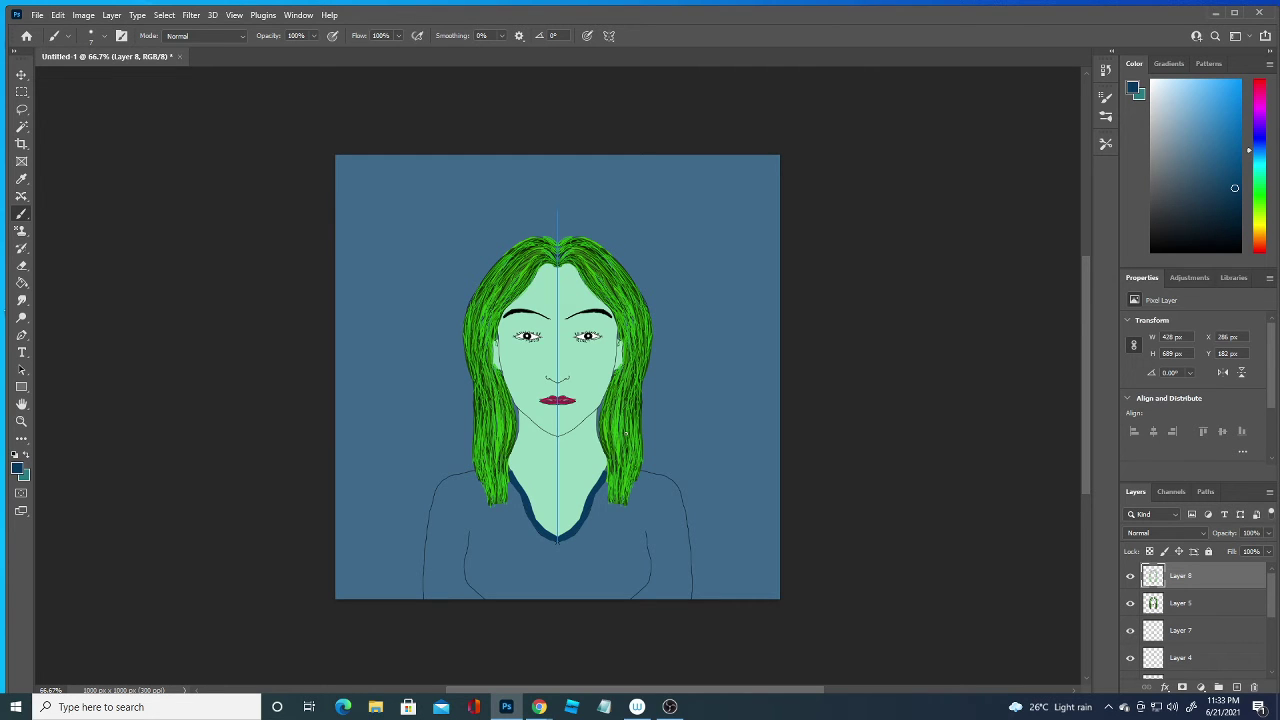
pyautogui.click(18, 466)
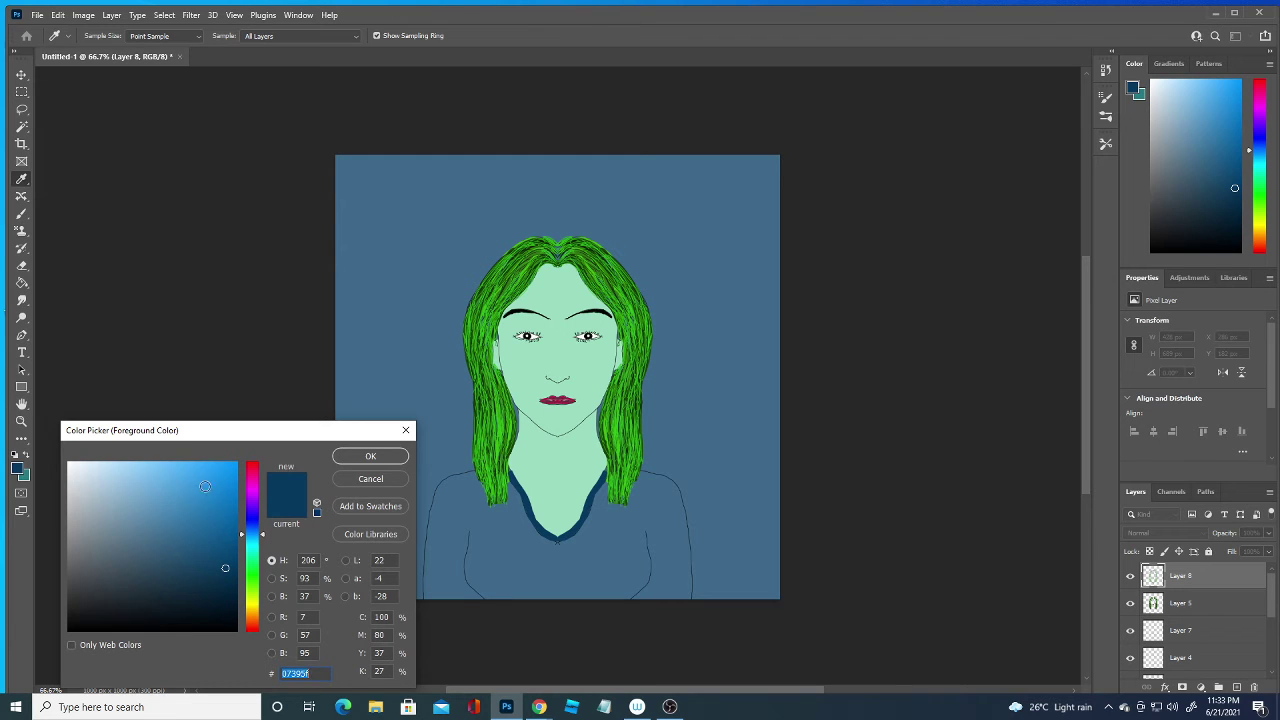
# Switch to a lighter blue with a 25 px brush, test strokes on the arms, then undo them.
pyautogui.click(192, 484)
pyautogui.click(370, 456)
pyautogui.moveTo(443, 541); pyautogui.dragTo(444, 575)
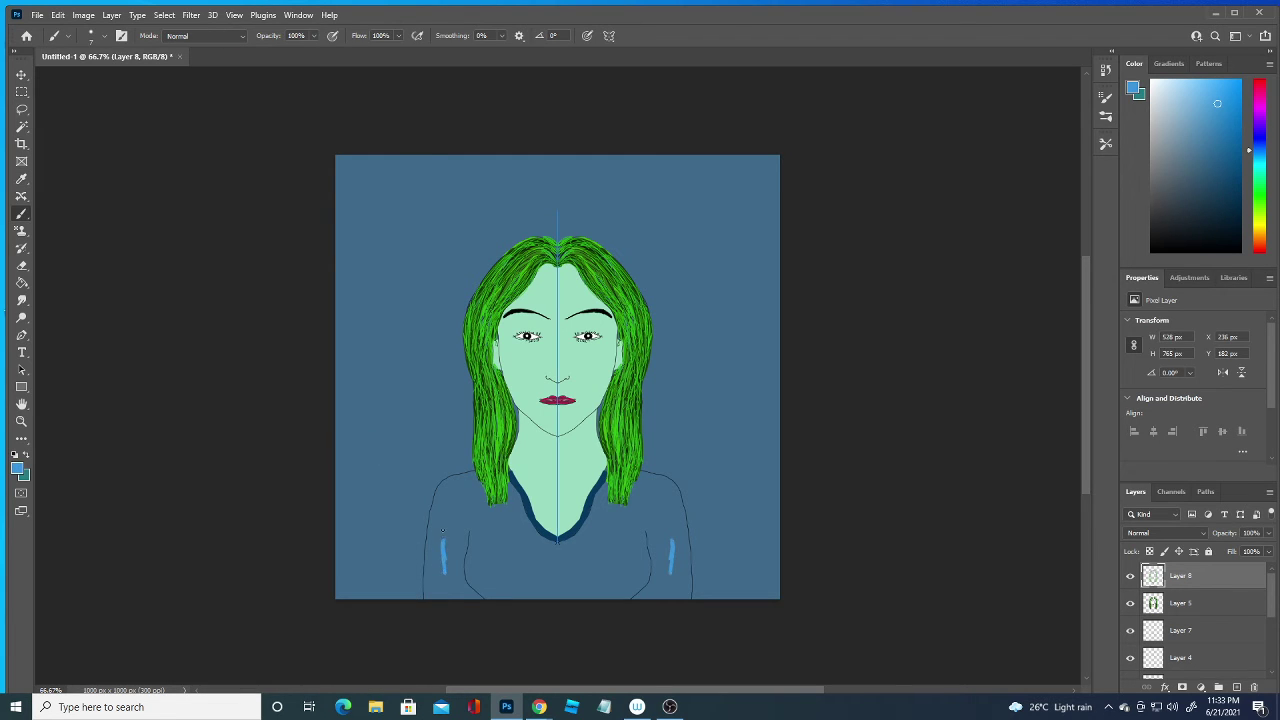
pyautogui.click(104, 36)
pyautogui.moveTo(90, 82); pyautogui.dragTo(93, 78)
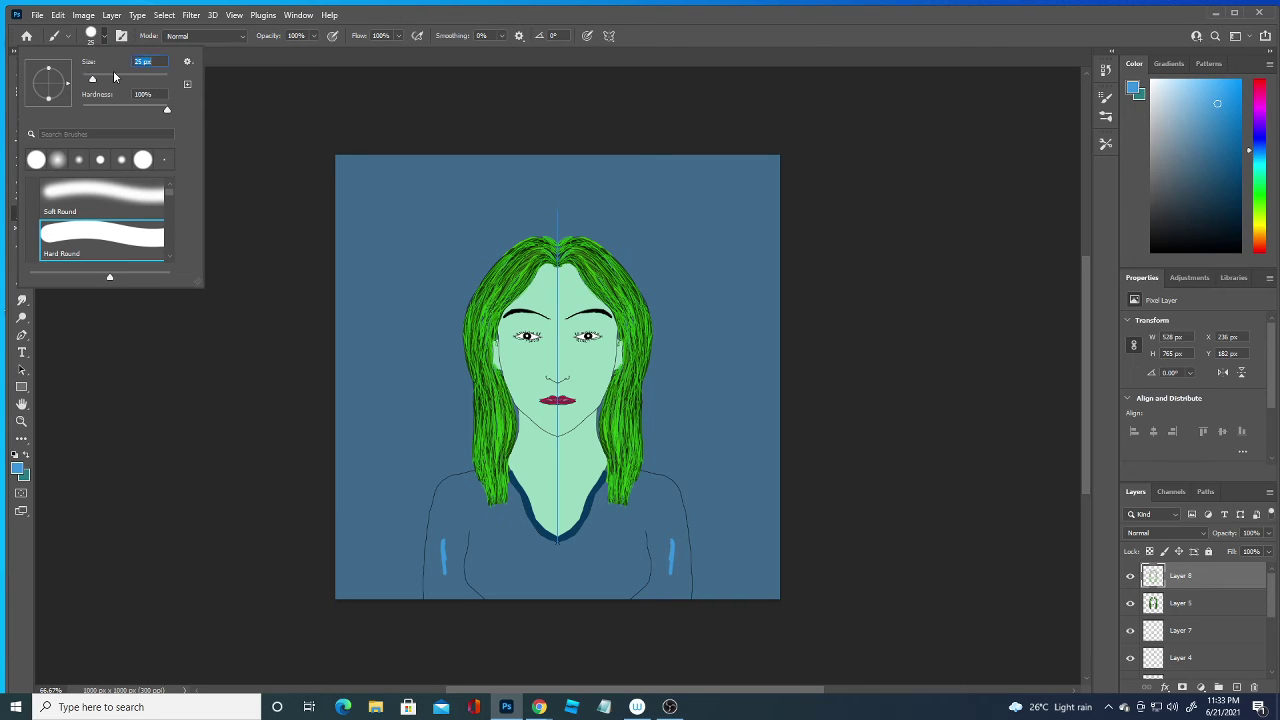
pyautogui.moveTo(442, 540)
pyautogui.mouseDown()
pyautogui.moveTo(431, 596)
pyautogui.moveTo(436, 535)
pyautogui.moveTo(452, 595)
pyautogui.moveTo(446, 506)
pyautogui.moveTo(432, 550)
pyautogui.moveTo(443, 496)
pyautogui.moveTo(433, 529)
pyautogui.moveTo(475, 591)
pyautogui.mouseUp()
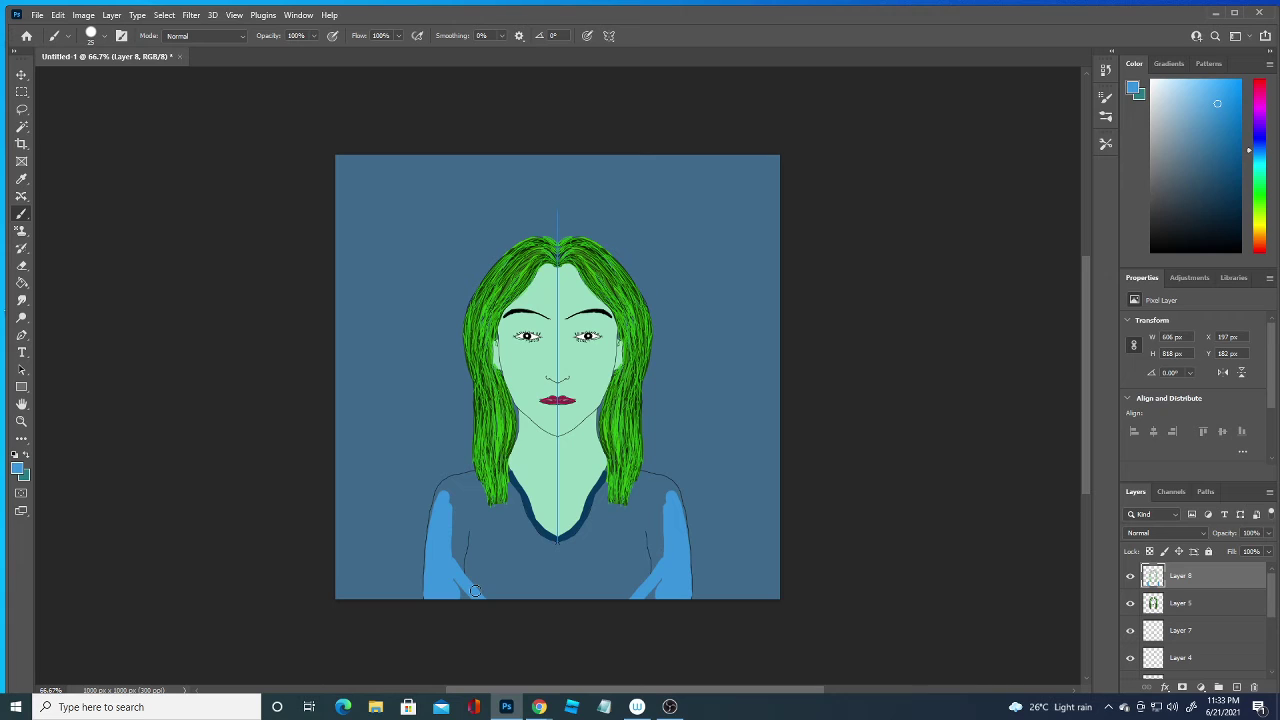
pyautogui.hotkey('ctrl', 'z')
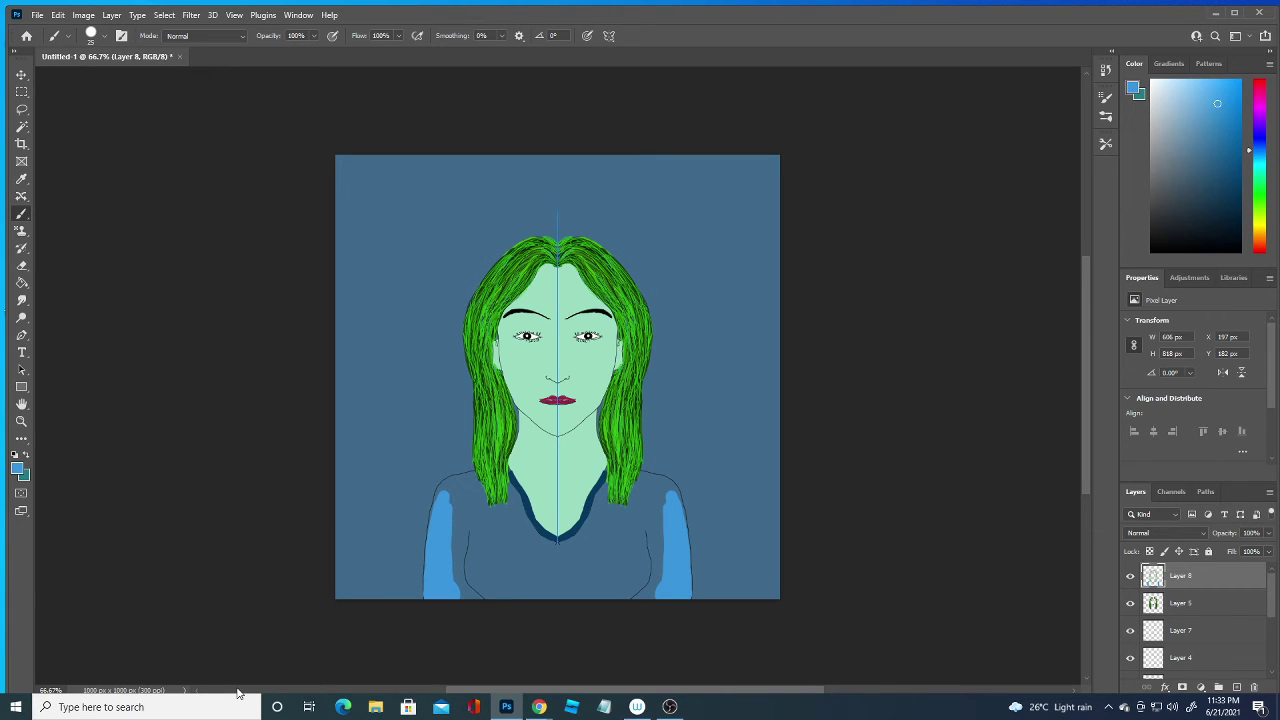
pyautogui.hotkey('ctrl', 'z')
pyautogui.hotkey('ctrl', 'z')
pyautogui.hotkey('ctrl', 'z')
pyautogui.hotkey('ctrl', 'z')
pyautogui.hotkey('ctrl', 'z')
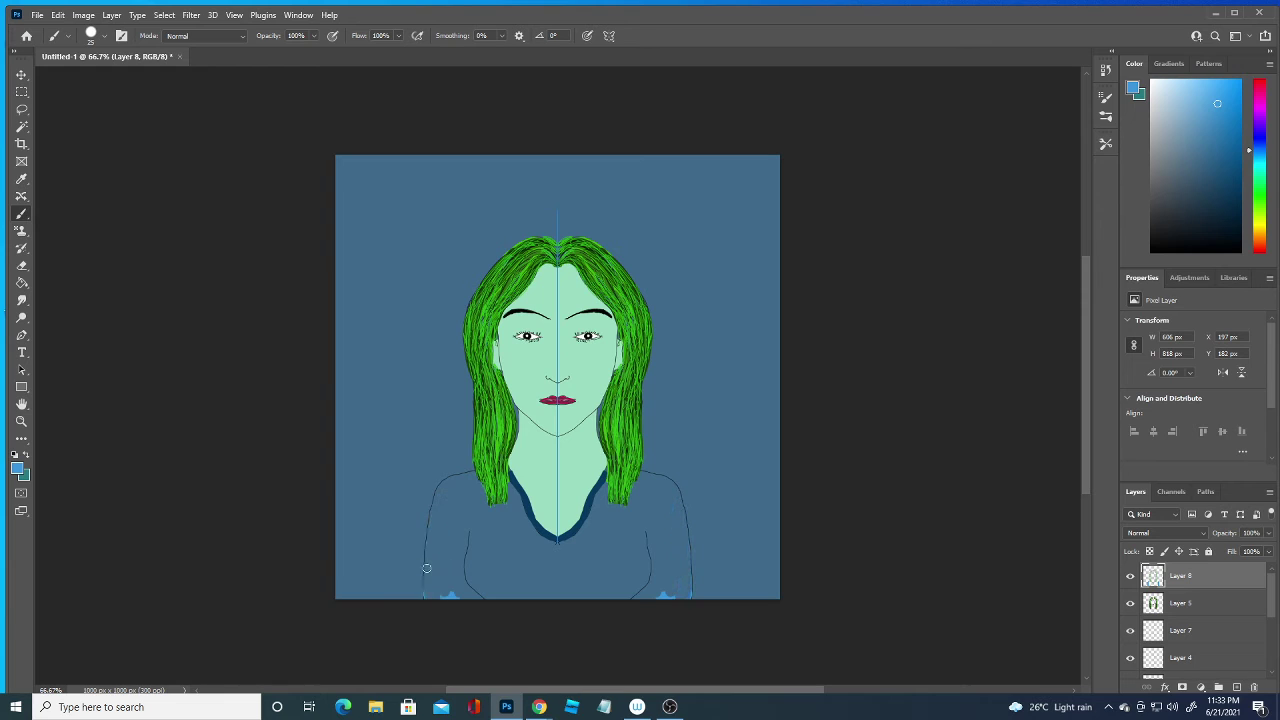
pyautogui.hotkey('ctrl', 'z')
# Check layer visibility, select Layer 7, and add new Layer 9 beneath the face.
pyautogui.click(1130, 631)
pyautogui.click(1131, 604)
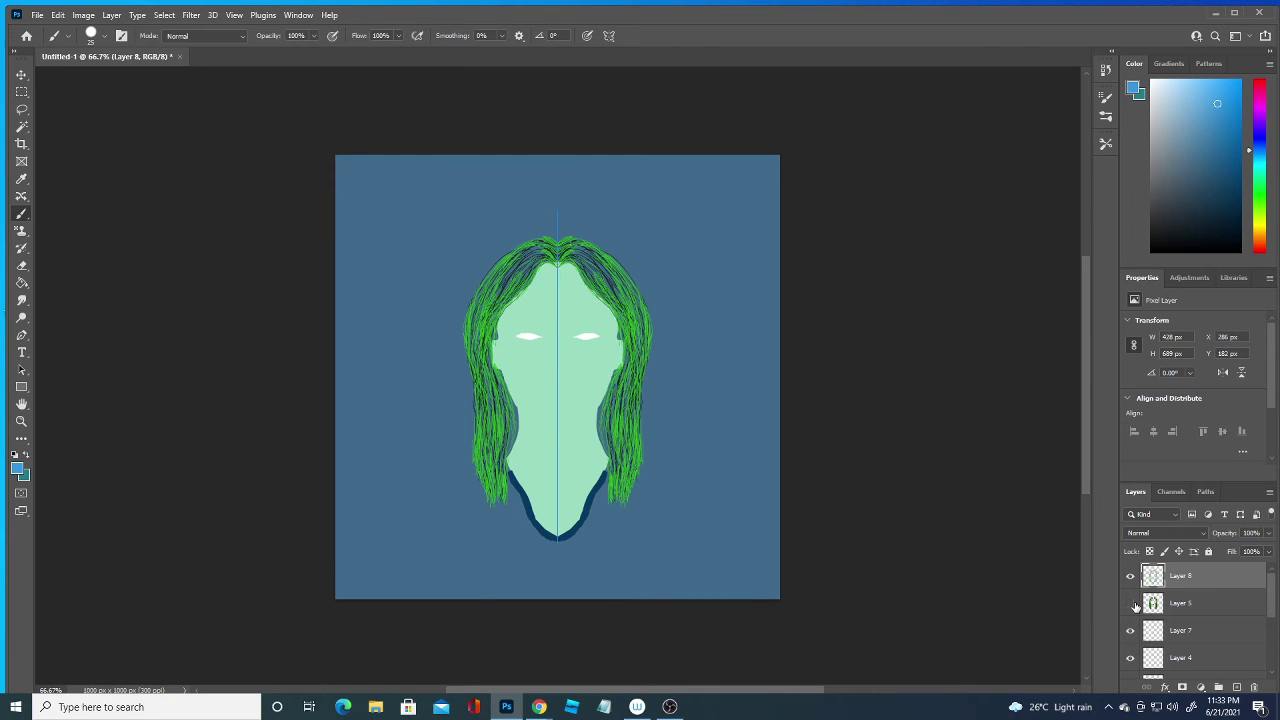
pyautogui.click(1131, 604)
pyautogui.click(1190, 638)
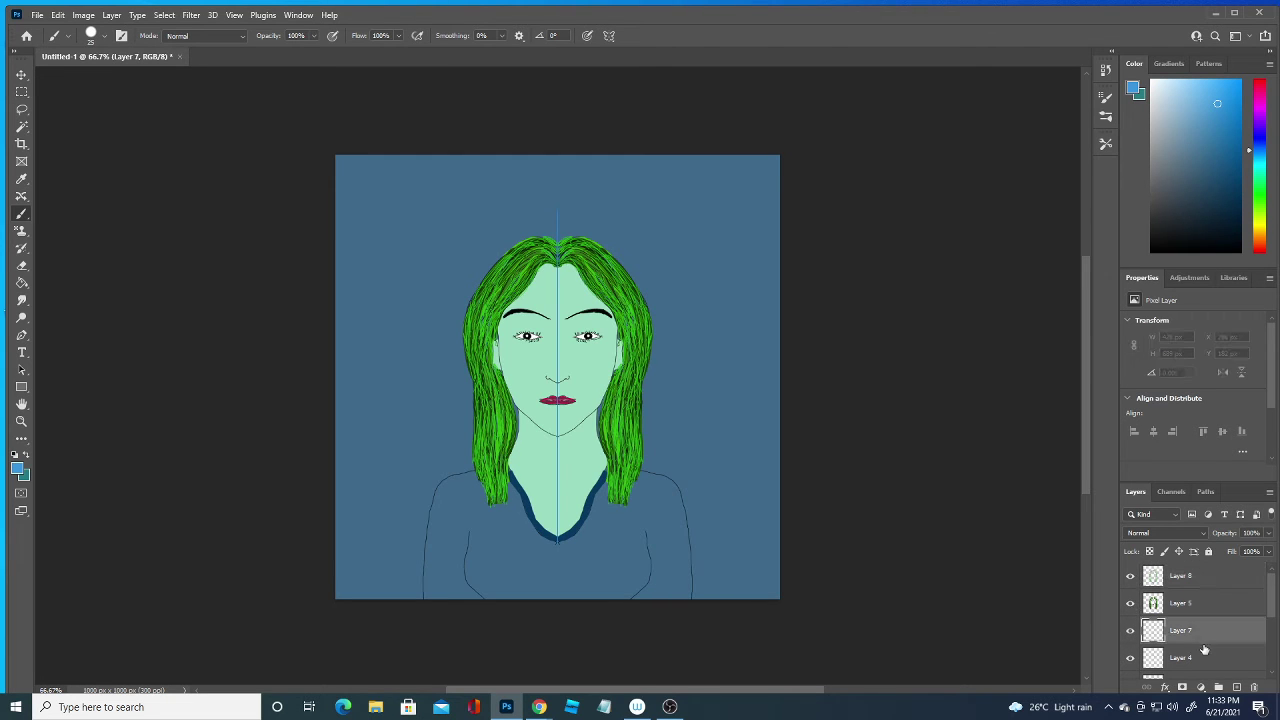
pyautogui.click(1215, 657)
pyautogui.click(1232, 687)
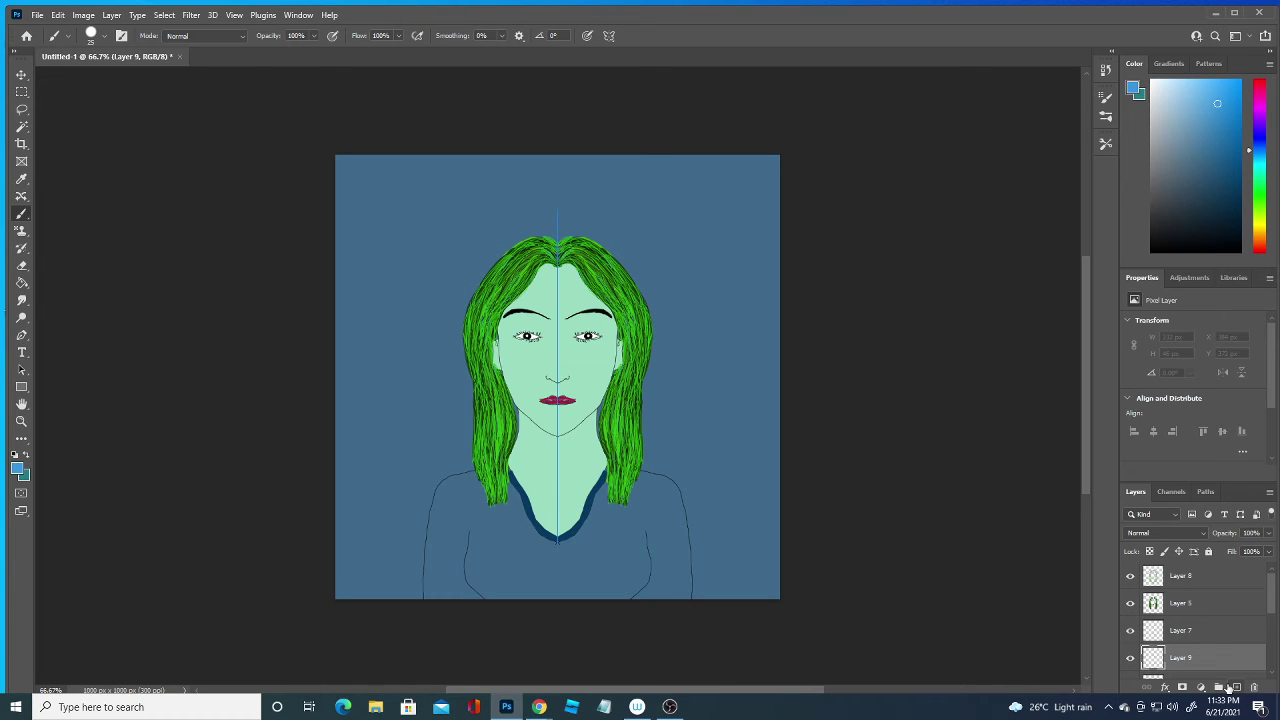
# Paint the shirt light blue across the chest and both shoulder edges, mirrored.
pyautogui.moveTo(468, 555)
pyautogui.mouseDown()
pyautogui.moveTo(470, 530)
pyautogui.moveTo(465, 595)
pyautogui.moveTo(475, 560)
pyautogui.moveTo(520, 590)
pyautogui.moveTo(586, 606)
pyautogui.moveTo(604, 557)
pyautogui.moveTo(590, 520)
pyautogui.moveTo(615, 494)
pyautogui.moveTo(600, 505)
pyautogui.moveTo(604, 492)
pyautogui.moveTo(549, 568)
pyautogui.moveTo(545, 558)
pyautogui.moveTo(585, 570)
pyautogui.moveTo(613, 520)
pyautogui.moveTo(625, 535)
pyautogui.moveTo(638, 499)
pyautogui.moveTo(663, 597)
pyautogui.moveTo(670, 560)
pyautogui.moveTo(676, 591)
pyautogui.moveTo(668, 515)
pyautogui.moveTo(645, 487)
pyautogui.moveTo(632, 491)
pyautogui.moveTo(638, 478)
pyautogui.moveTo(670, 500)
pyautogui.moveTo(658, 492)
pyautogui.moveTo(684, 578)
pyautogui.moveTo(674, 534)
pyautogui.mouseUp()
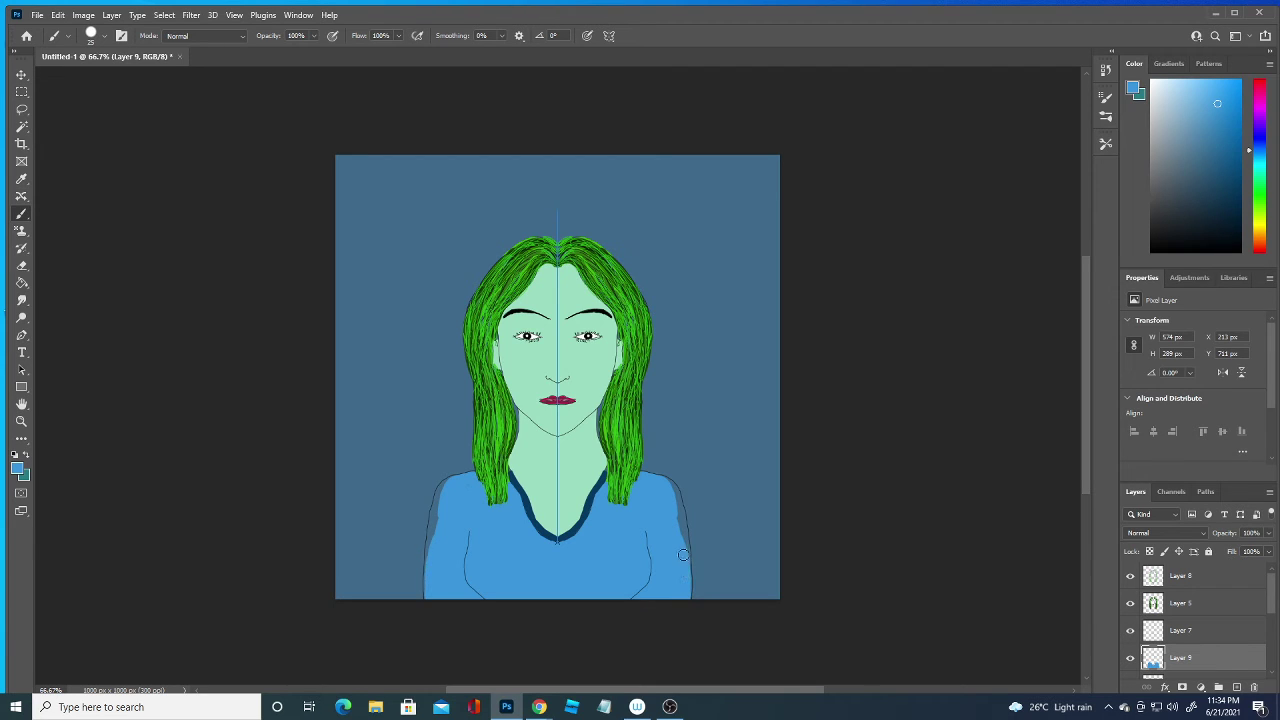
pyautogui.moveTo(683, 555); pyautogui.dragTo(676, 511)
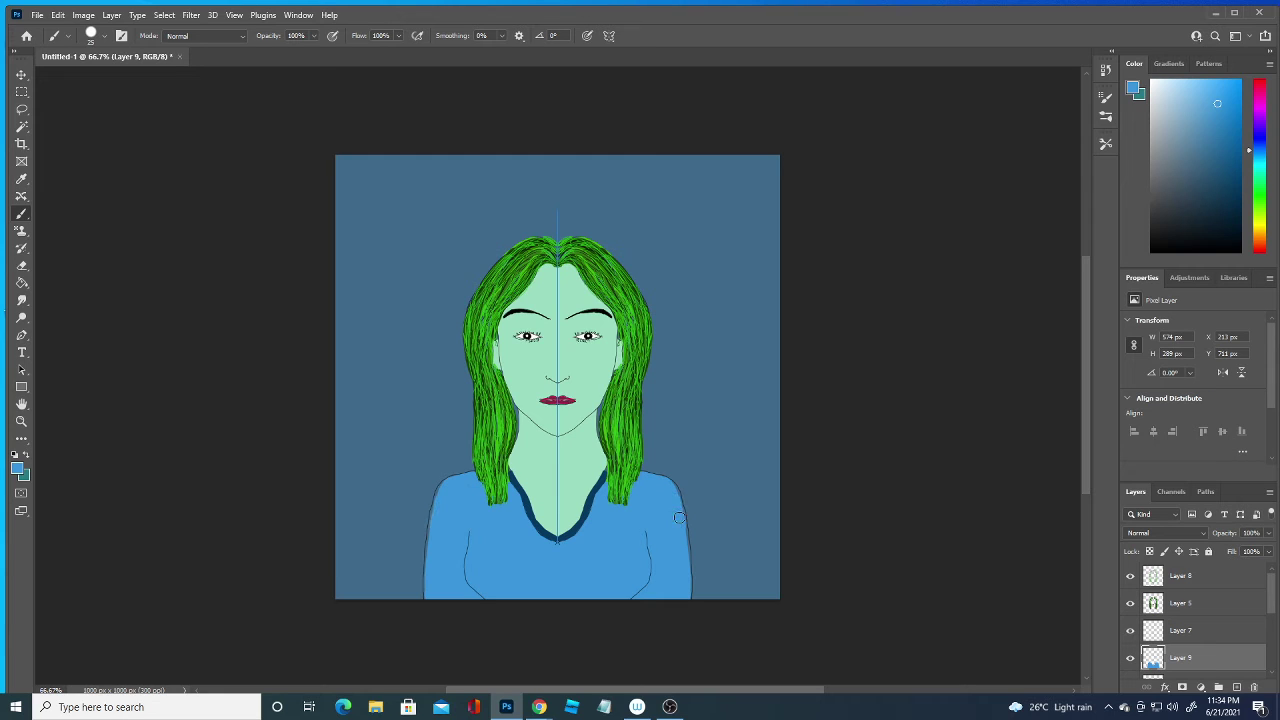
pyautogui.moveTo(682, 530); pyautogui.dragTo(684, 555)
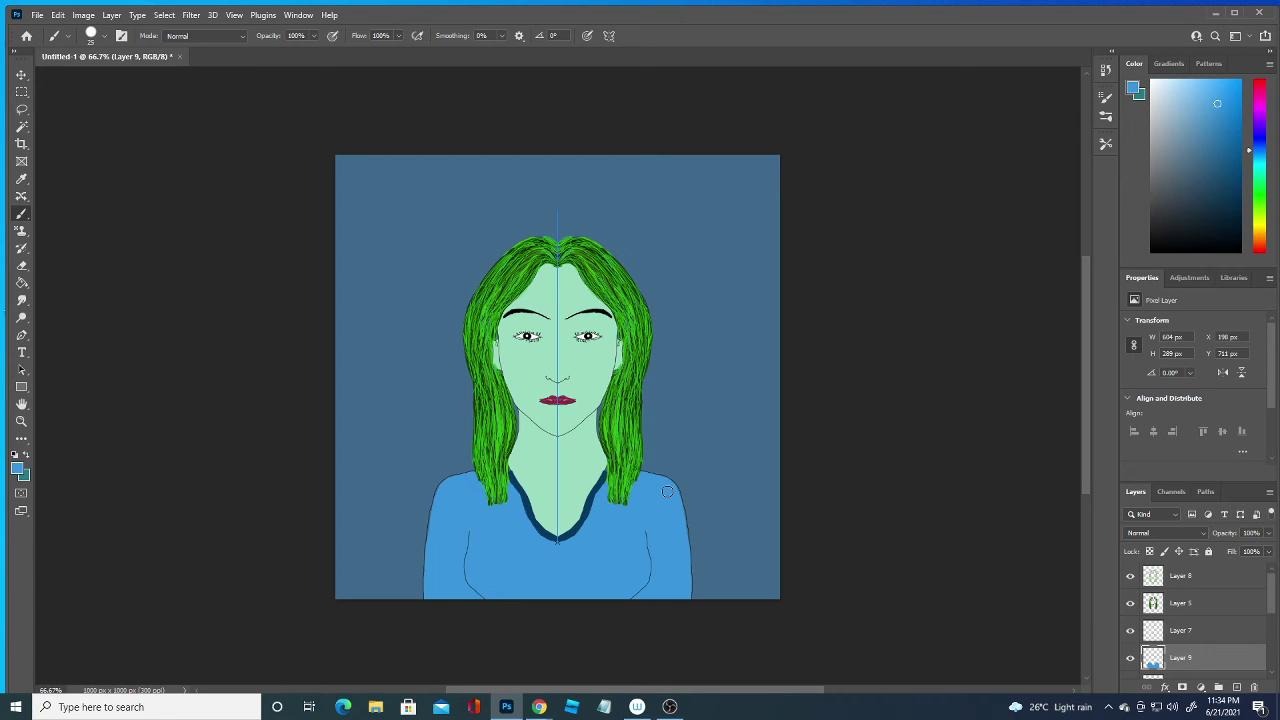
# Check the fine hair strands layer and sample the hair's green as the foreground colour.
pyautogui.click(1197, 577)
pyautogui.click(1130, 578)
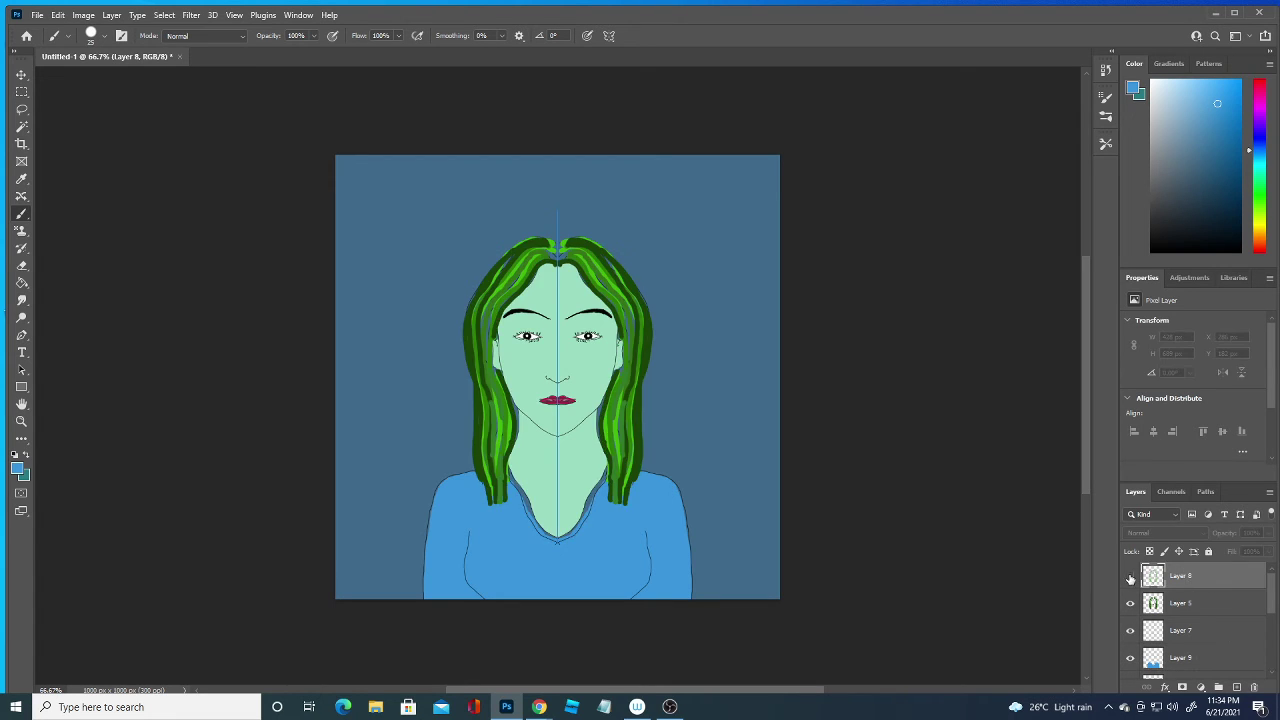
pyautogui.click(1130, 578)
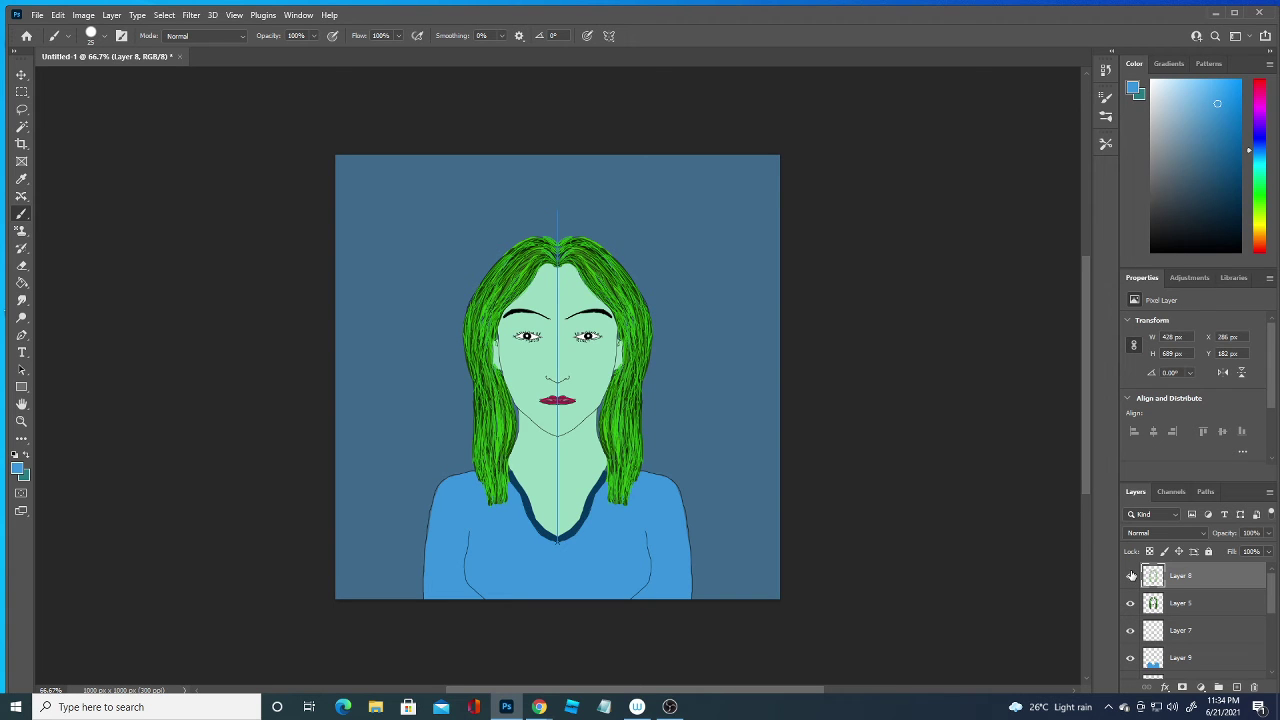
pyautogui.click(17, 468)
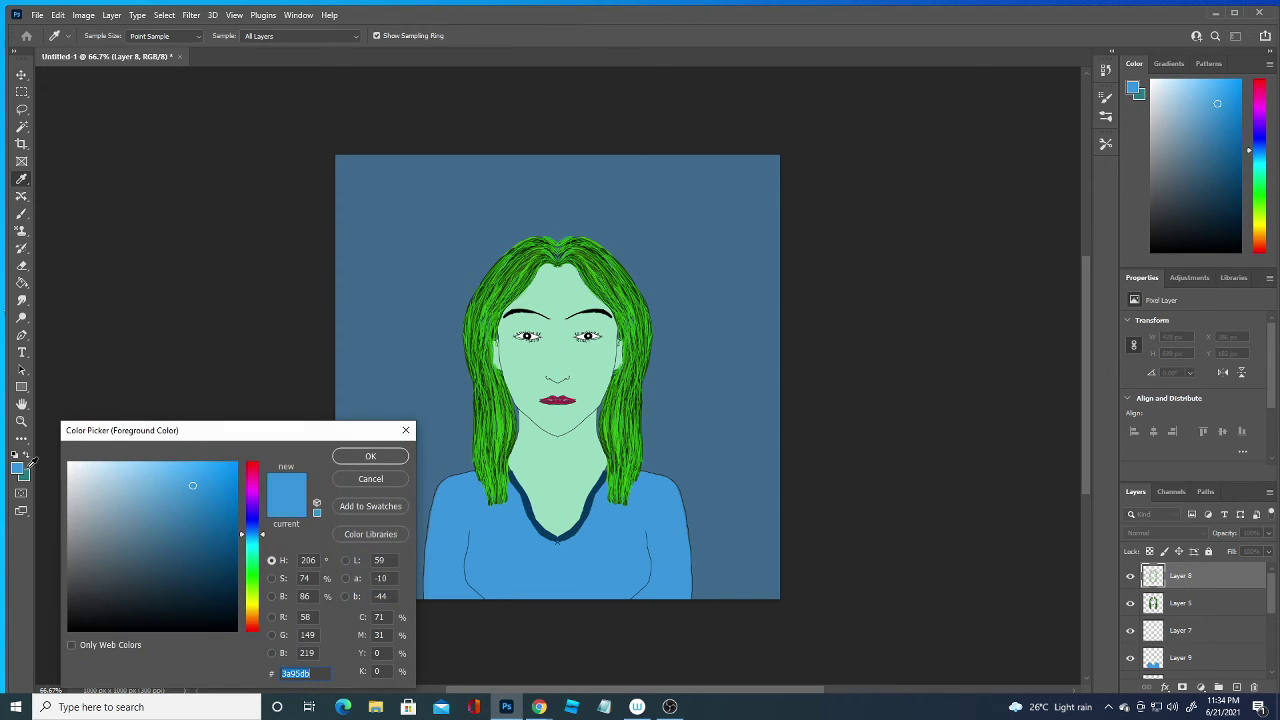
pyautogui.click(510, 427)
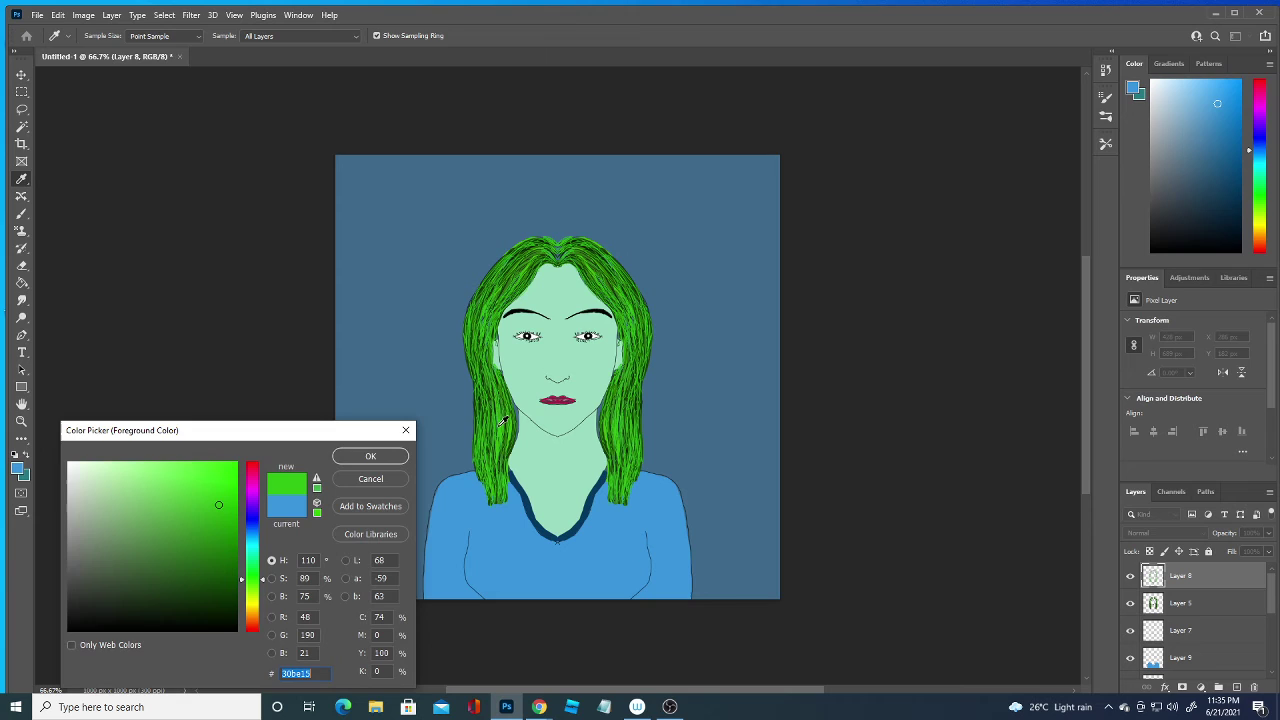
pyautogui.click(370, 456)
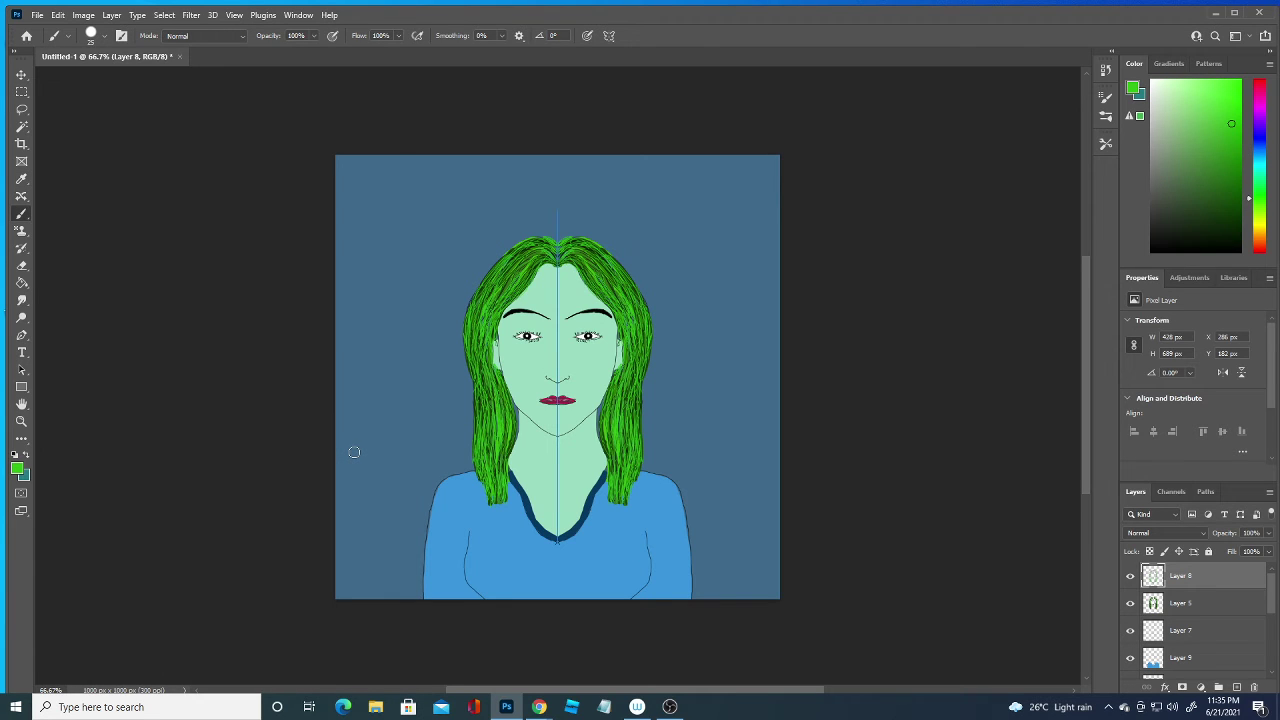
# Shrink the brush to 1 px.
pyautogui.click(105, 37)
pyautogui.moveTo(92, 76); pyautogui.dragTo(78, 78)
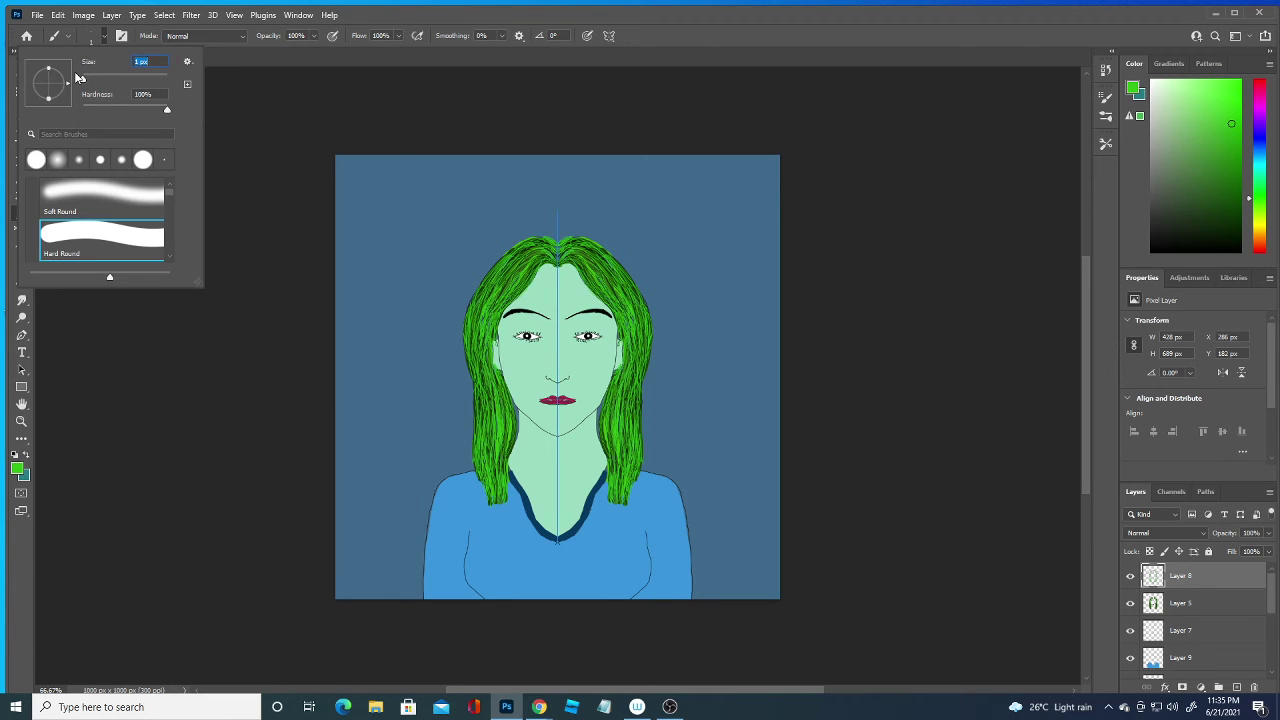
pyautogui.press('Return')
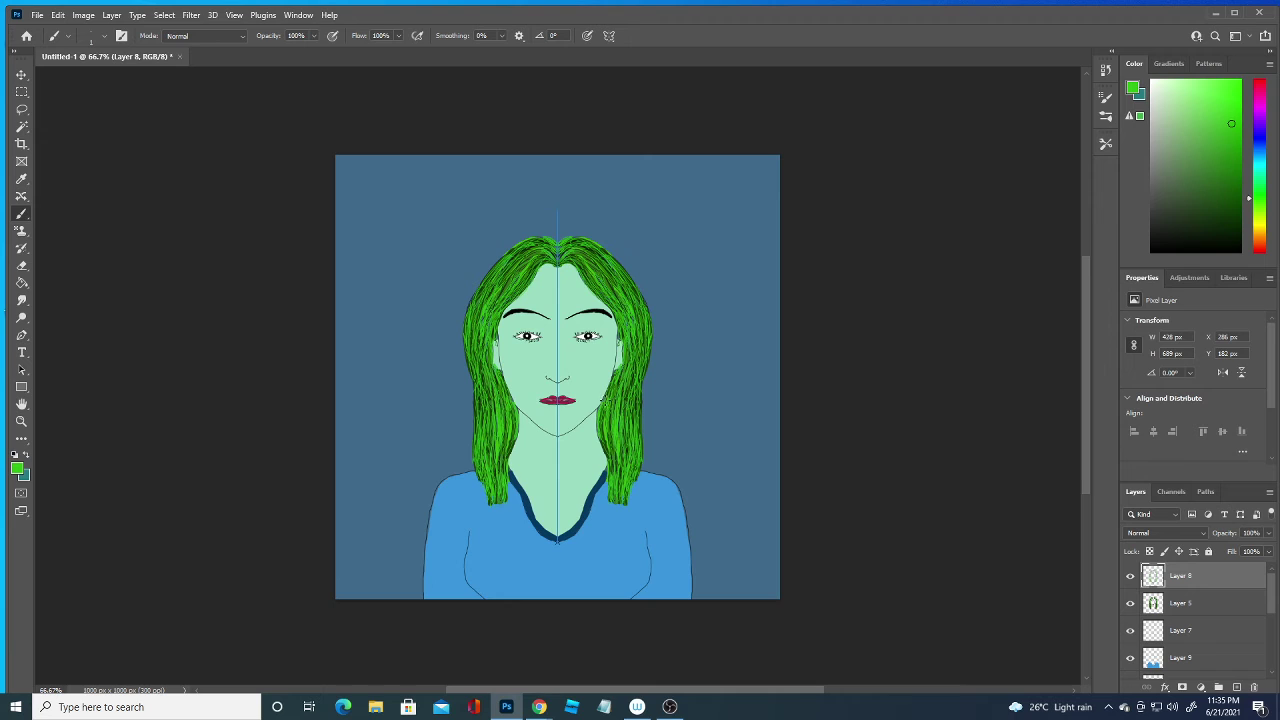
# Paint thin mirrored 1 px green strands down both hair sides and in the upper hair.
pyautogui.moveTo(602, 397)
pyautogui.mouseDown()
pyautogui.moveTo(617, 392)
pyautogui.moveTo(624, 432)
pyautogui.moveTo(636, 390)
pyautogui.moveTo(638, 428)
pyautogui.mouseUp()
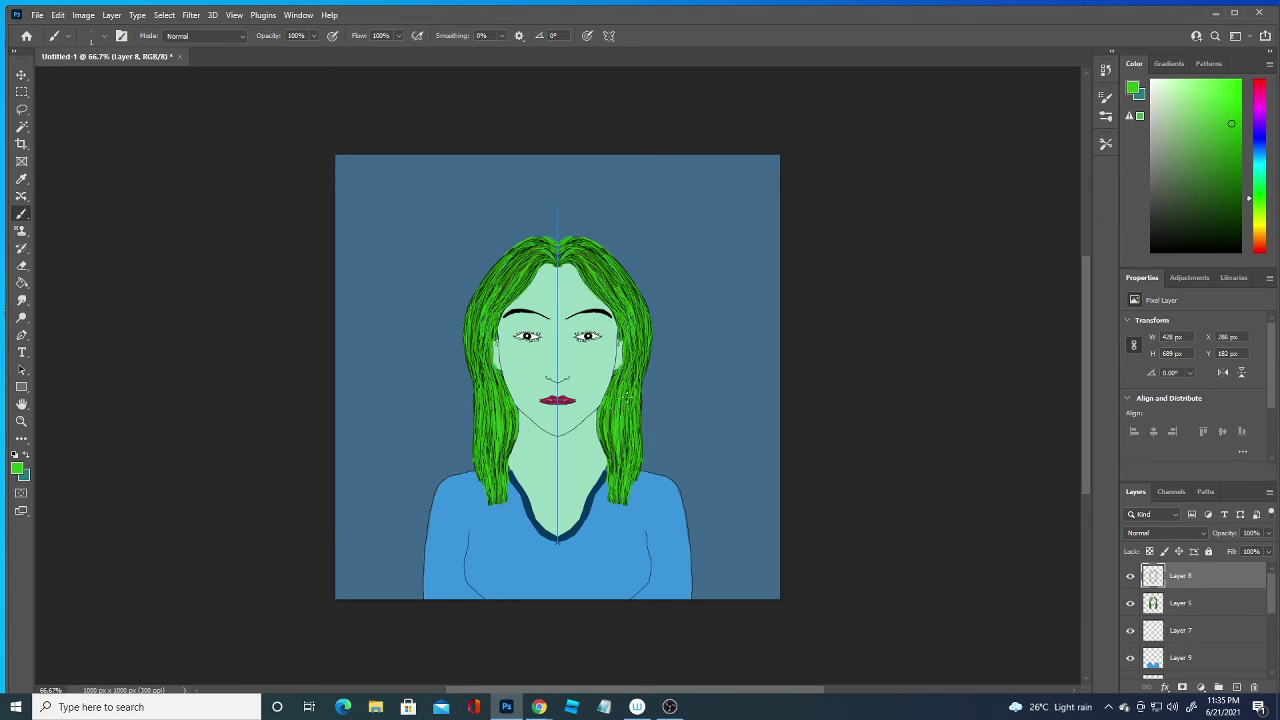
pyautogui.moveTo(632, 382); pyautogui.dragTo(634, 358)
pyautogui.moveTo(606, 290); pyautogui.dragTo(624, 308)
pyautogui.moveTo(576, 268); pyautogui.dragTo(588, 276)
pyautogui.click(17, 467)
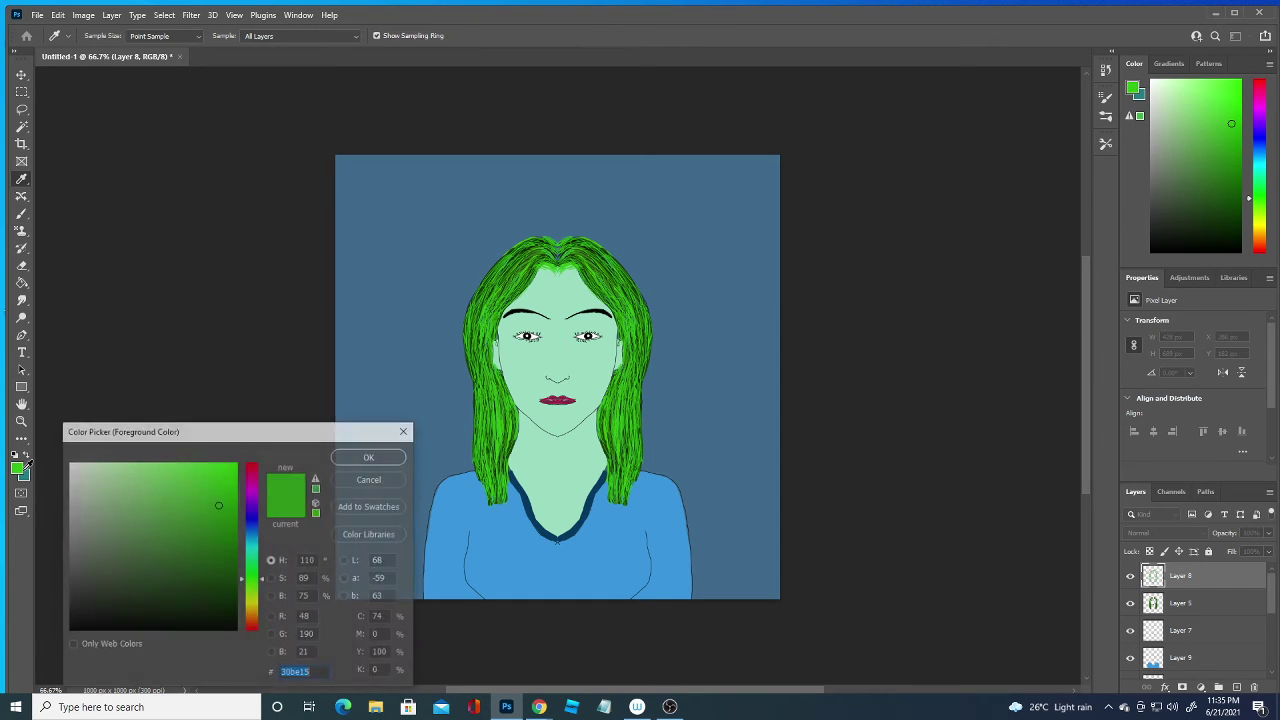
# Pick a darker green and paint two small dark strokes beside the hair parting.
pyautogui.click(590, 262)
pyautogui.press('Return')
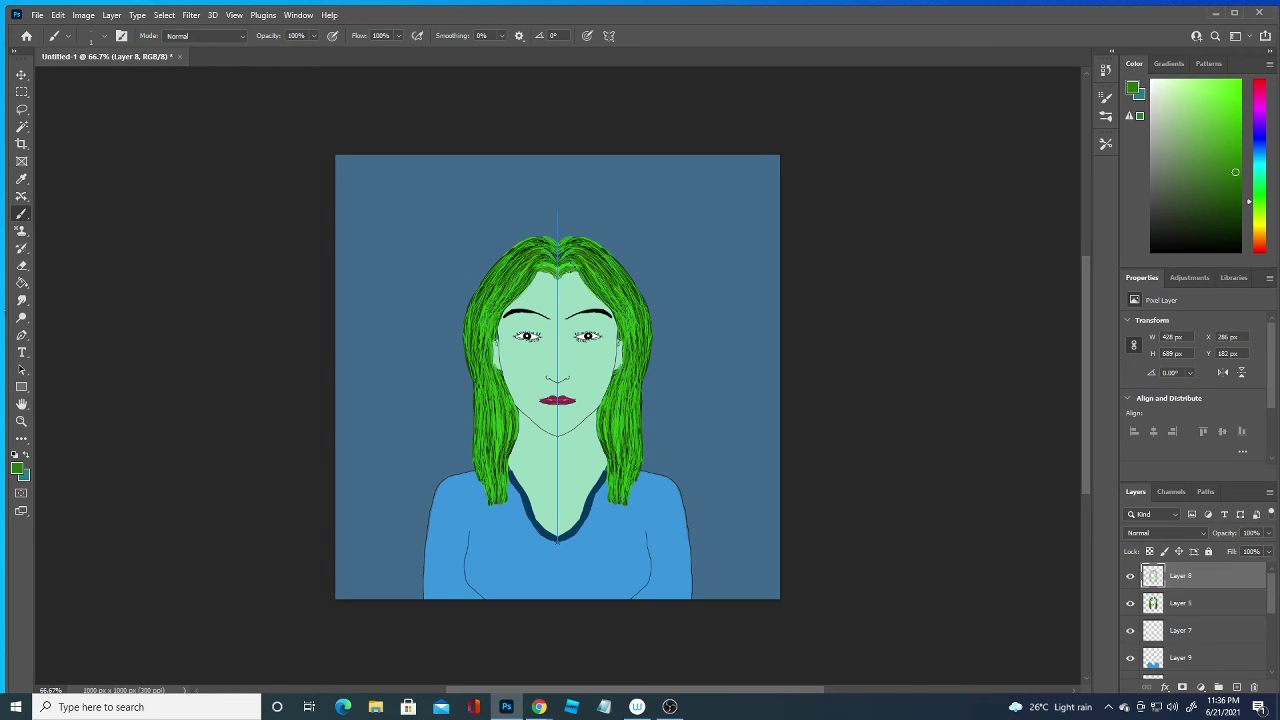
pyautogui.moveTo(578, 270); pyautogui.dragTo(590, 264)
pyautogui.moveTo(532, 273); pyautogui.dragTo(542, 275)
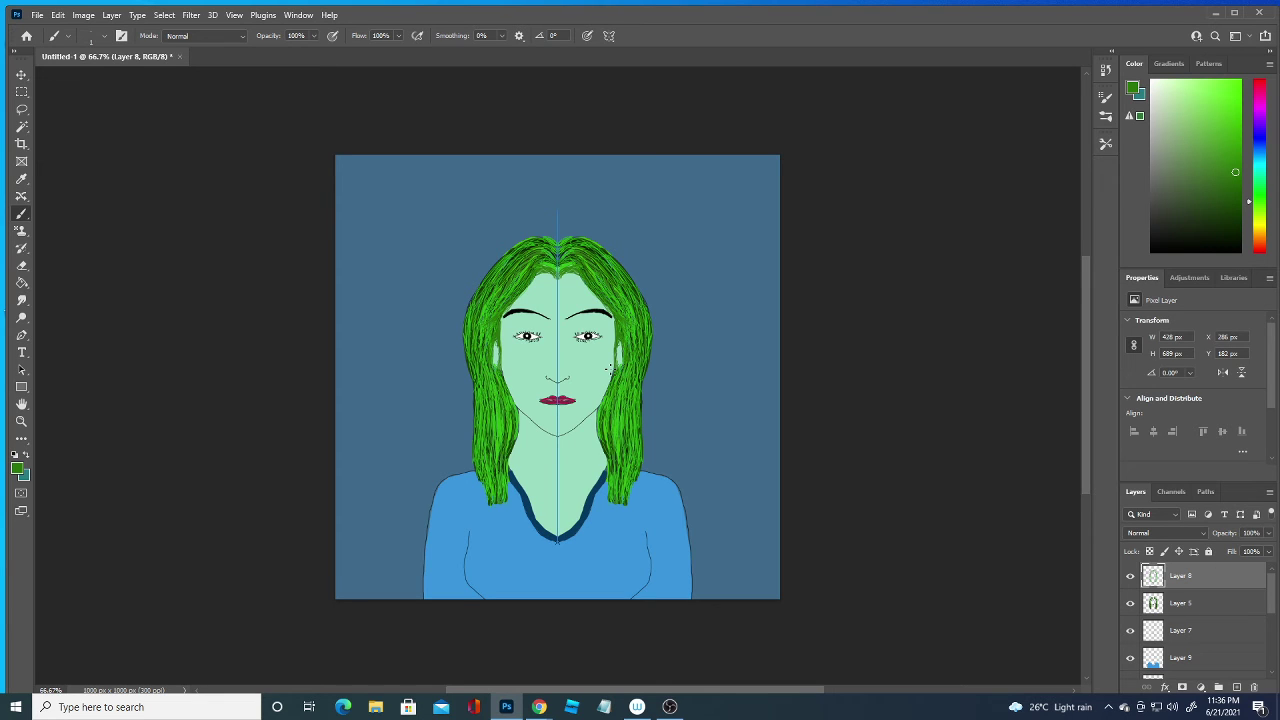
# Add a new empty layer directly above the blue background layer.
pyautogui.click(1130, 603)
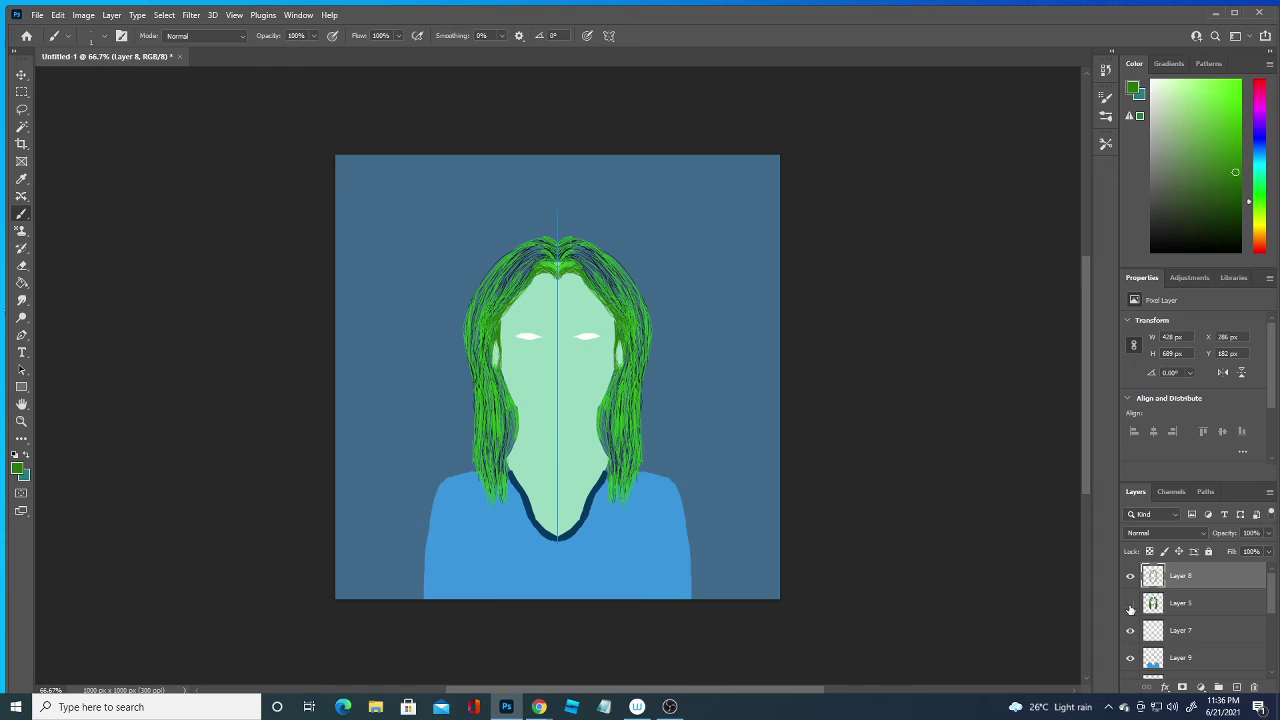
pyautogui.click(1130, 603)
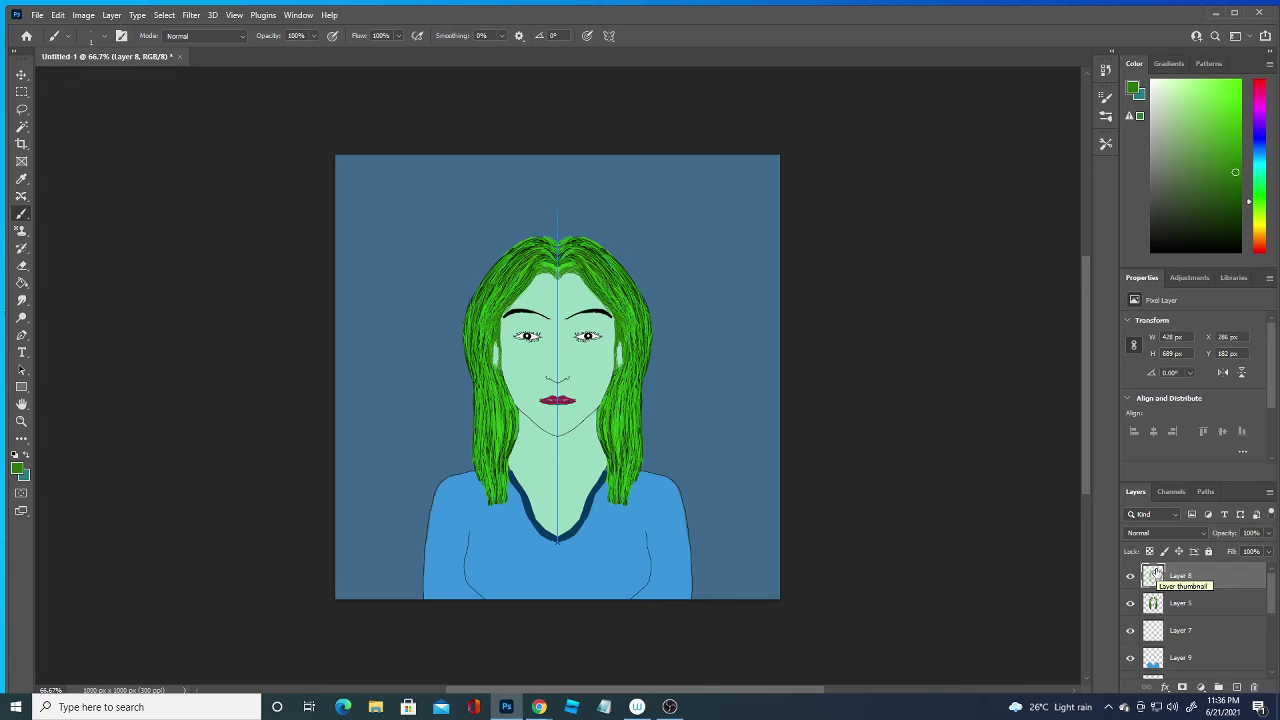
pyautogui.scroll(-3, 1200, 620)
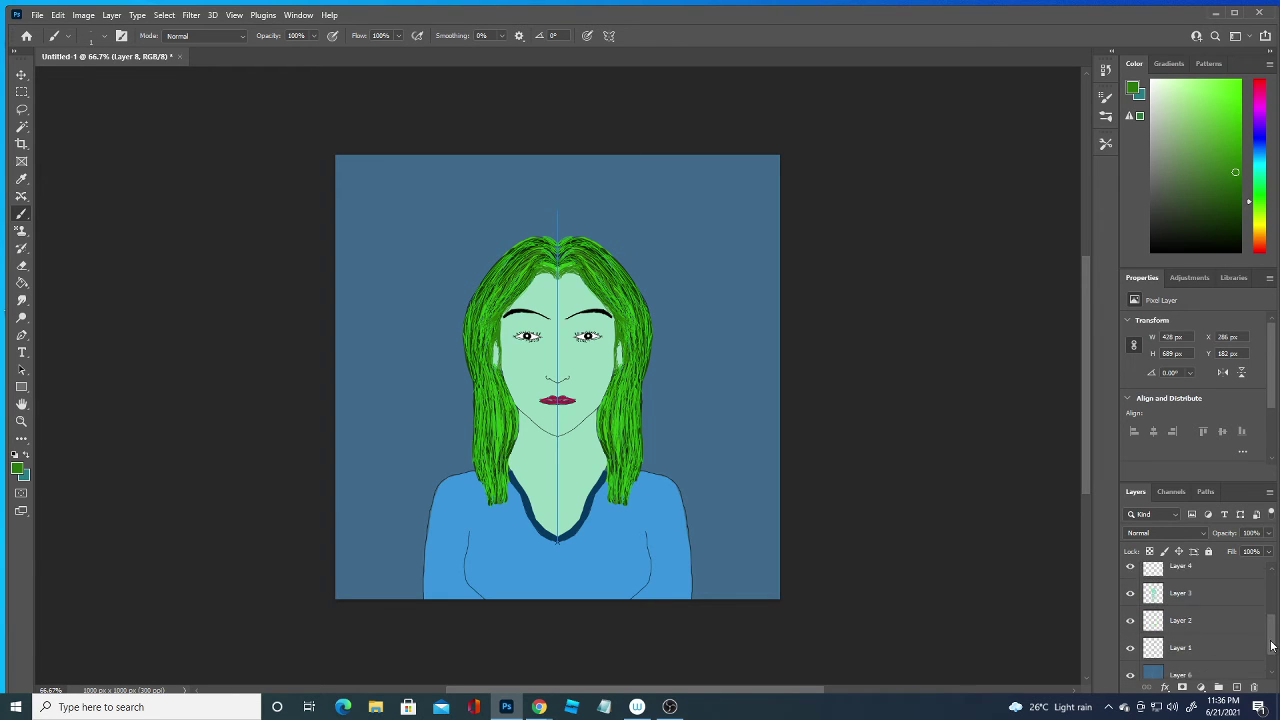
pyautogui.scroll(-2, 1200, 630)
pyautogui.click(1204, 642)
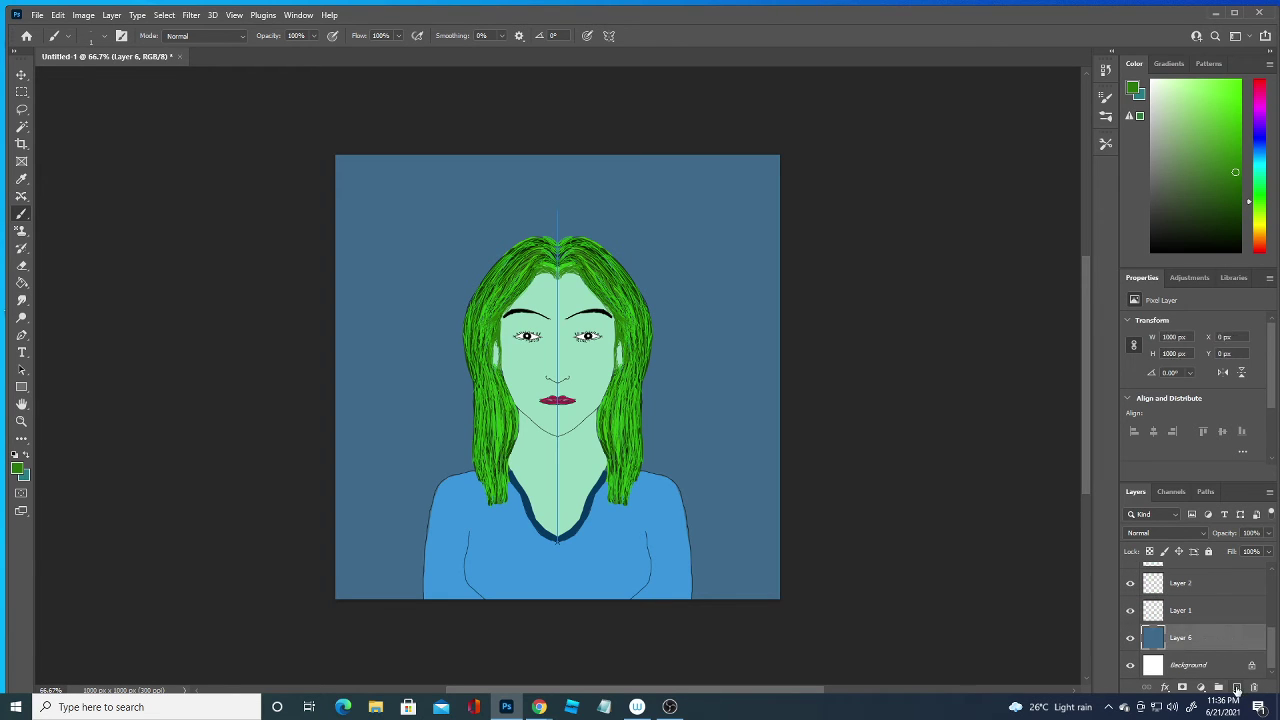
pyautogui.click(1236, 688)
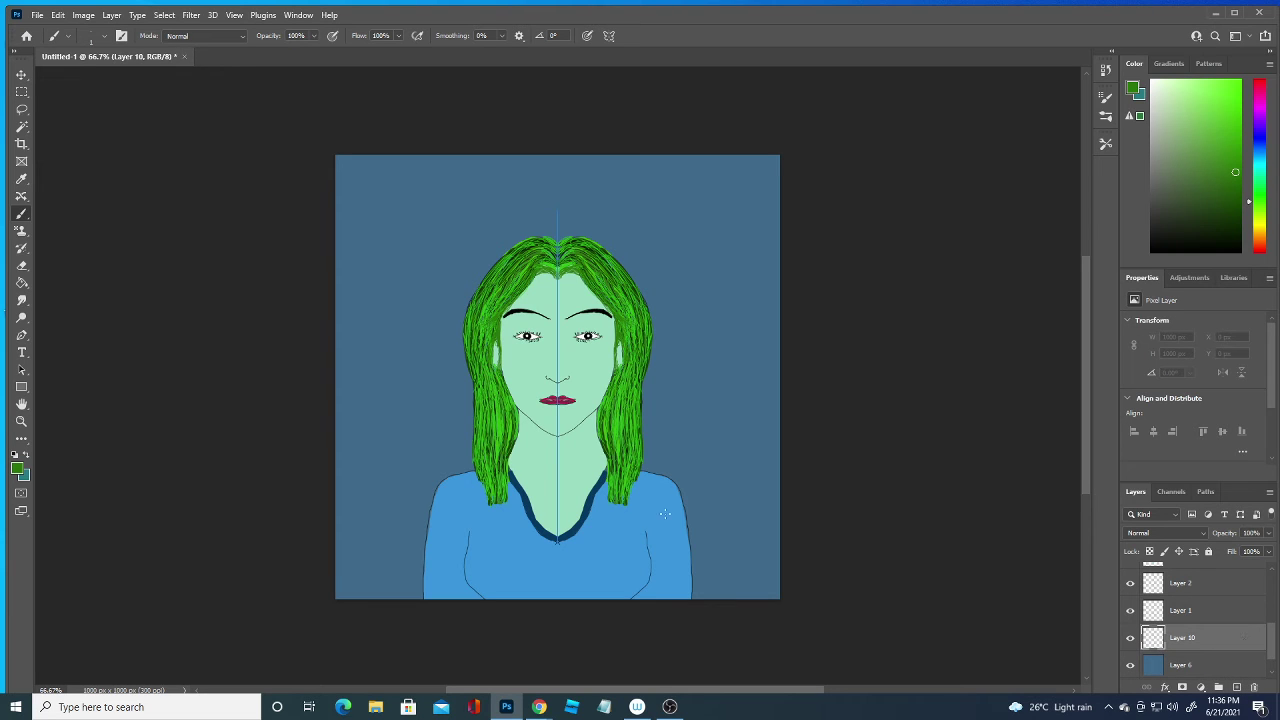
# Set a darker shade of the background blue as colour and a 47 px brush.
pyautogui.click(21, 473)
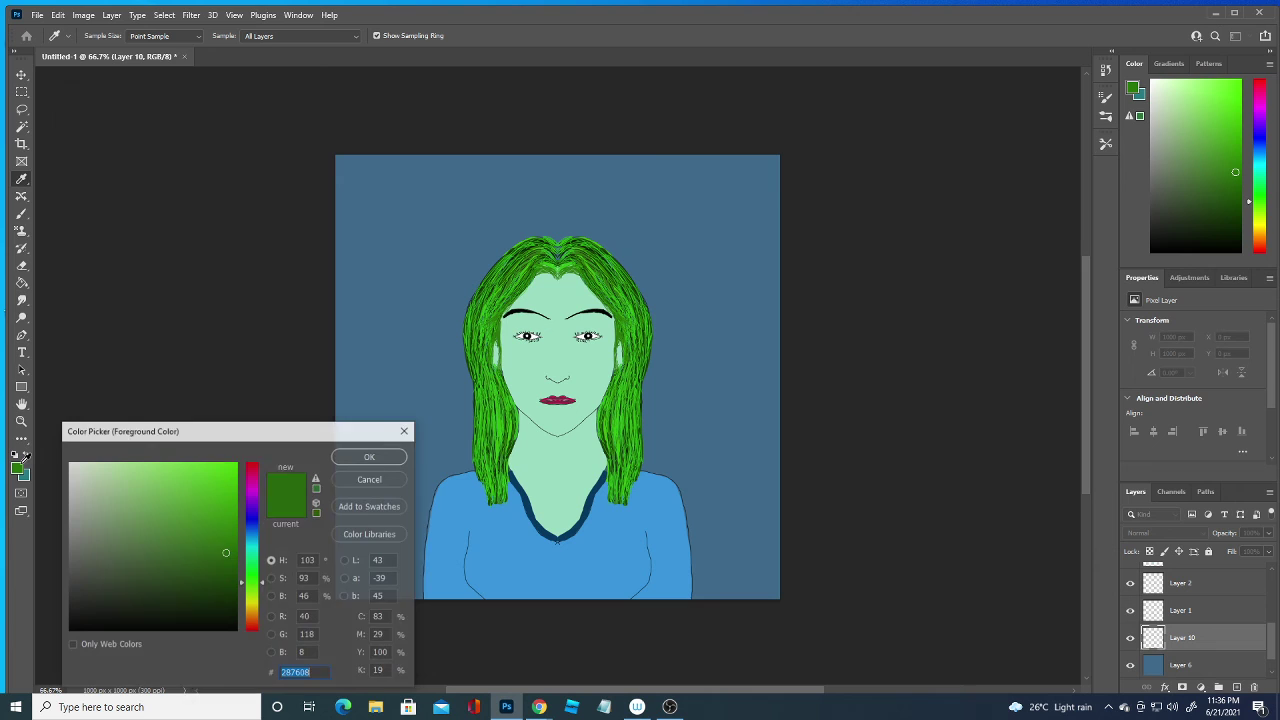
pyautogui.click(674, 455)
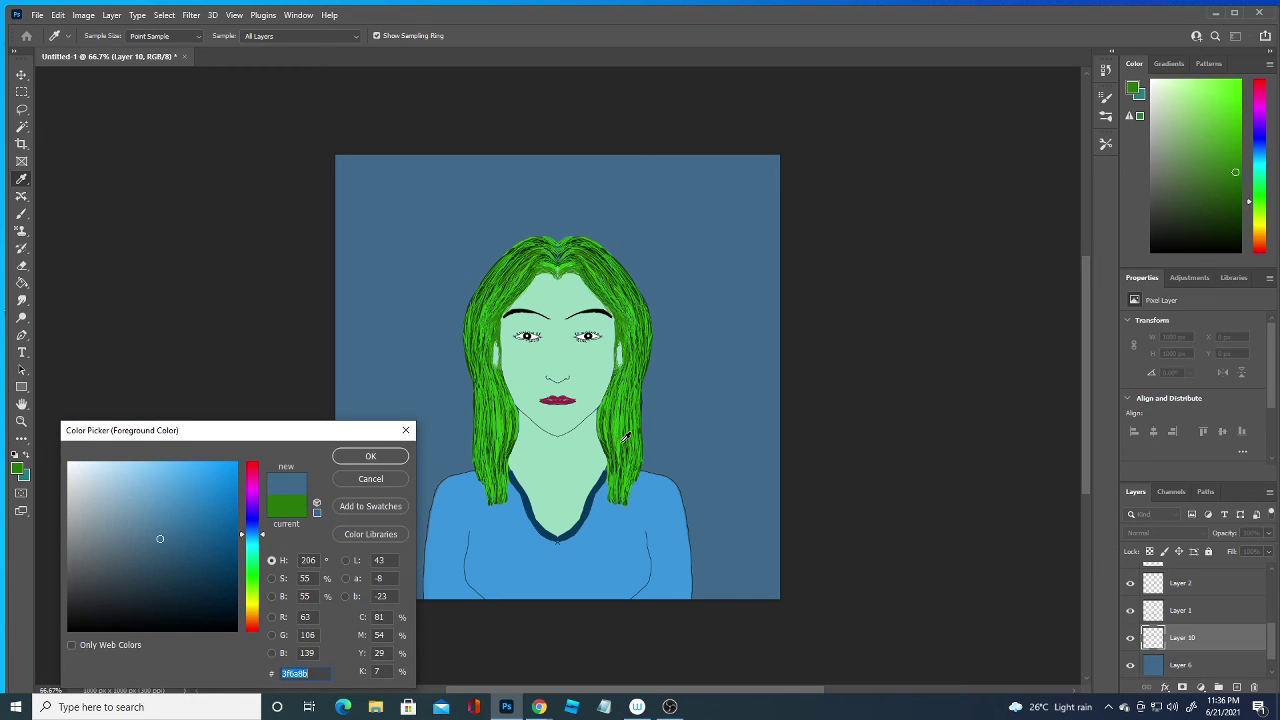
pyautogui.click(168, 578)
pyautogui.click(372, 457)
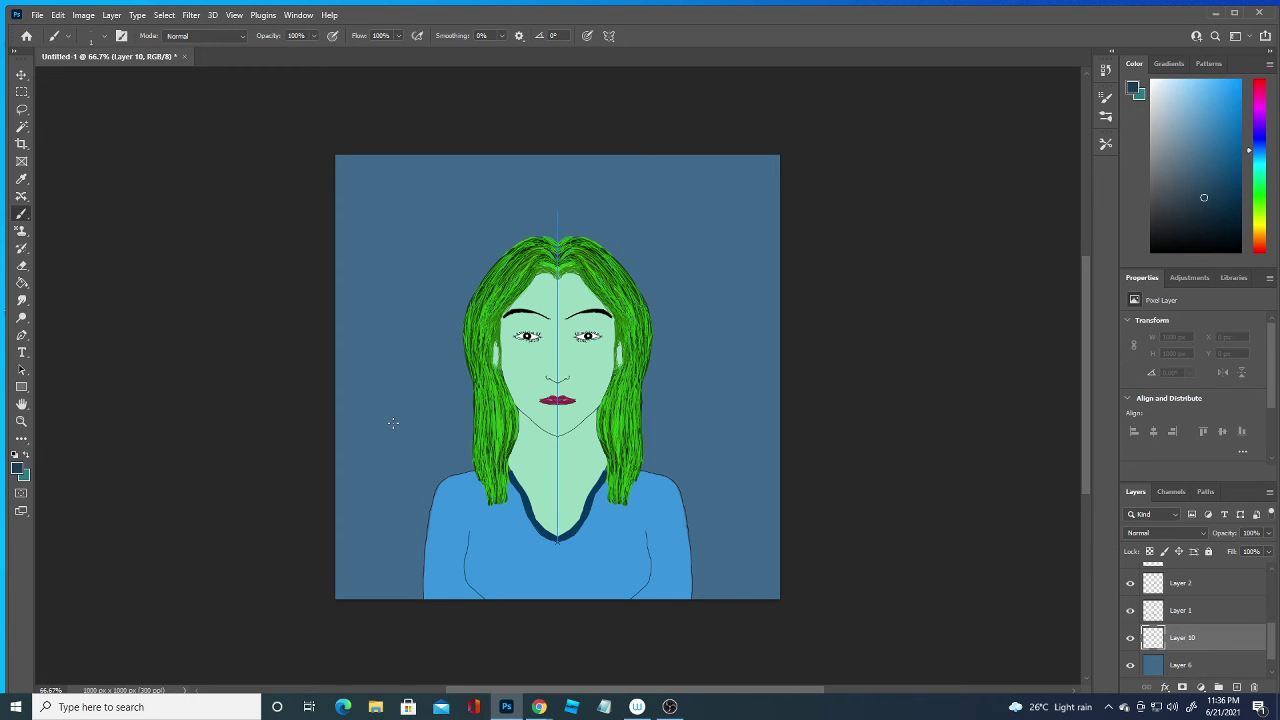
pyautogui.click(104, 36)
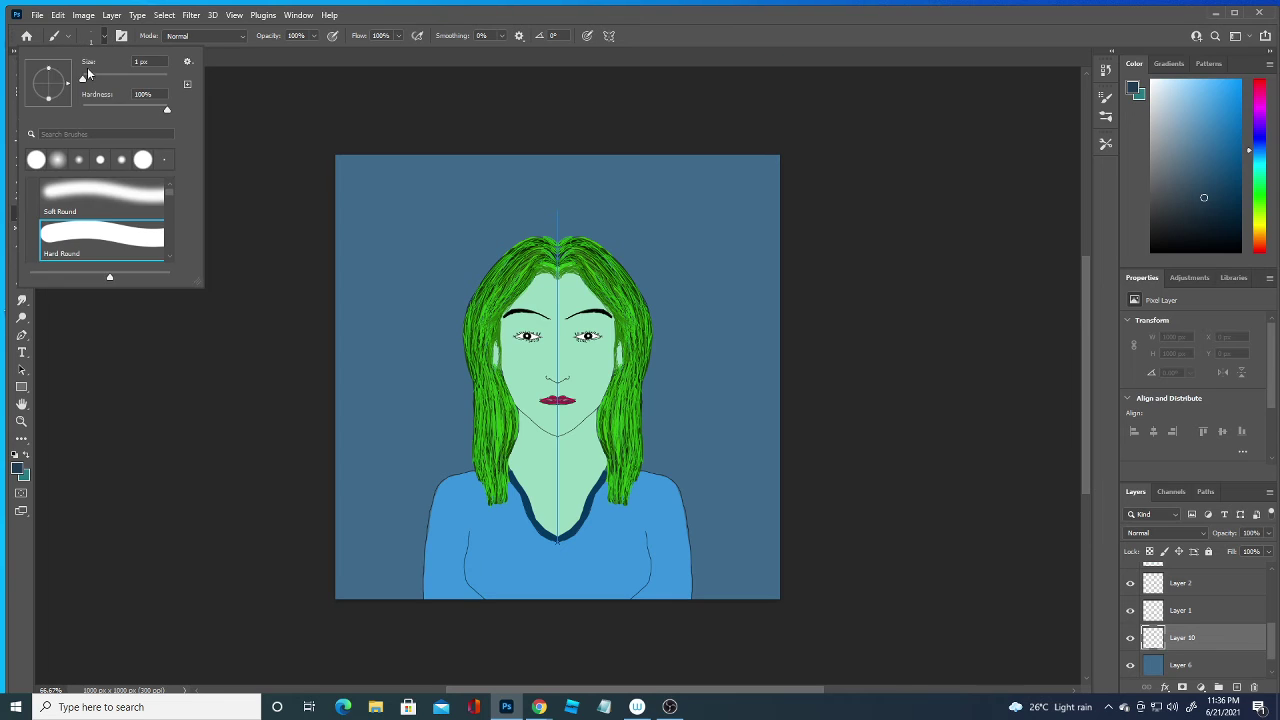
pyautogui.moveTo(88, 76); pyautogui.dragTo(105, 78)
pyautogui.click(606, 258)
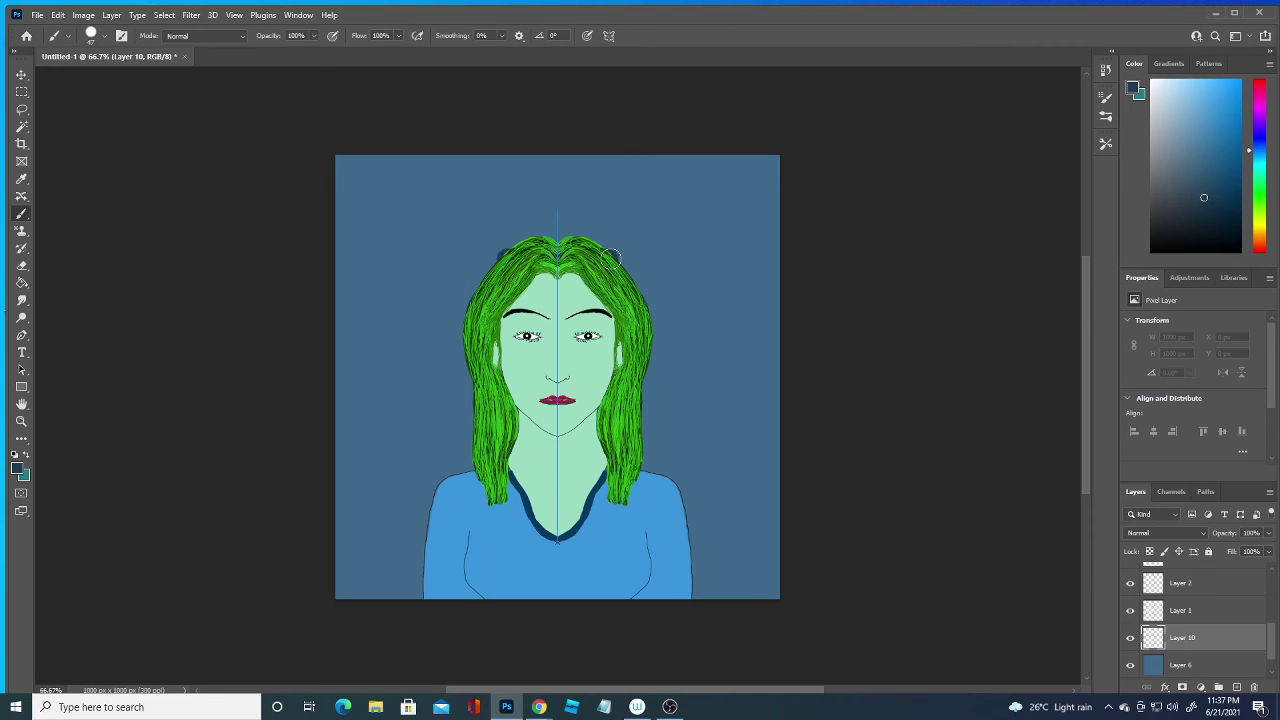
# Turn off symmetry and paint the dark blue shadow right of the hair and shoulder.
pyautogui.moveTo(606, 252); pyautogui.dragTo(636, 458)
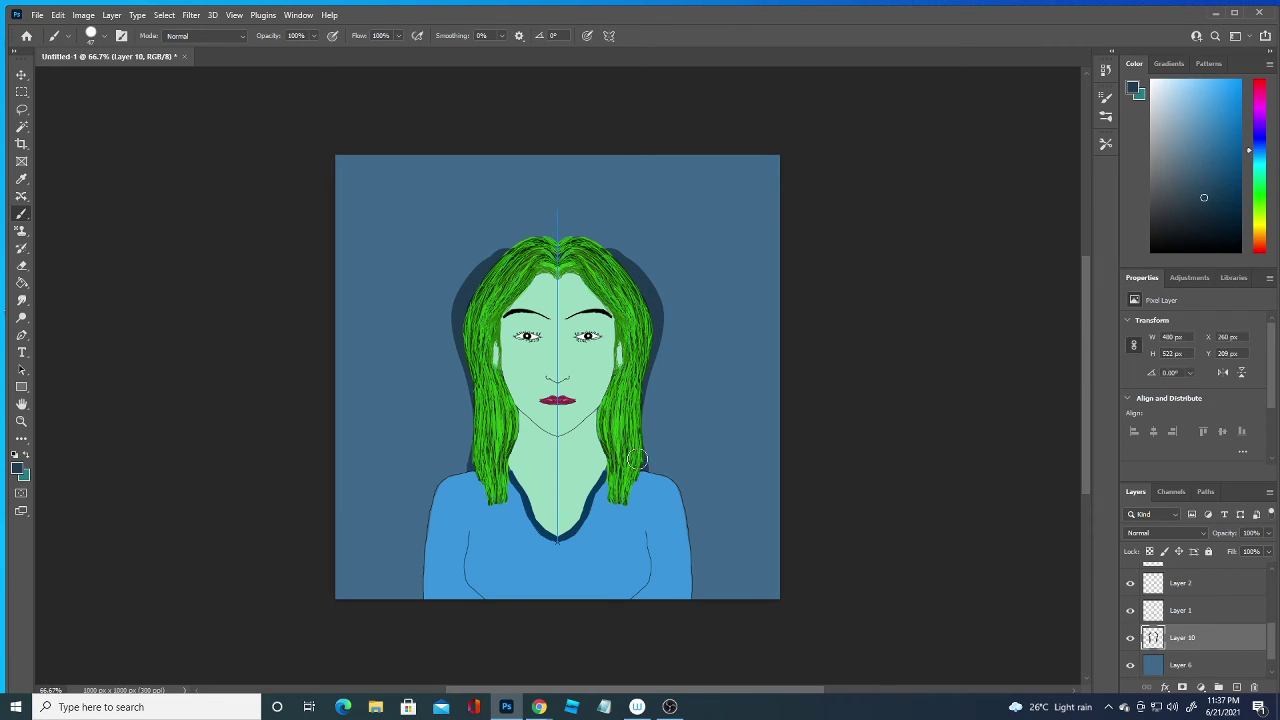
pyautogui.hotkey('ctrl', 'z')
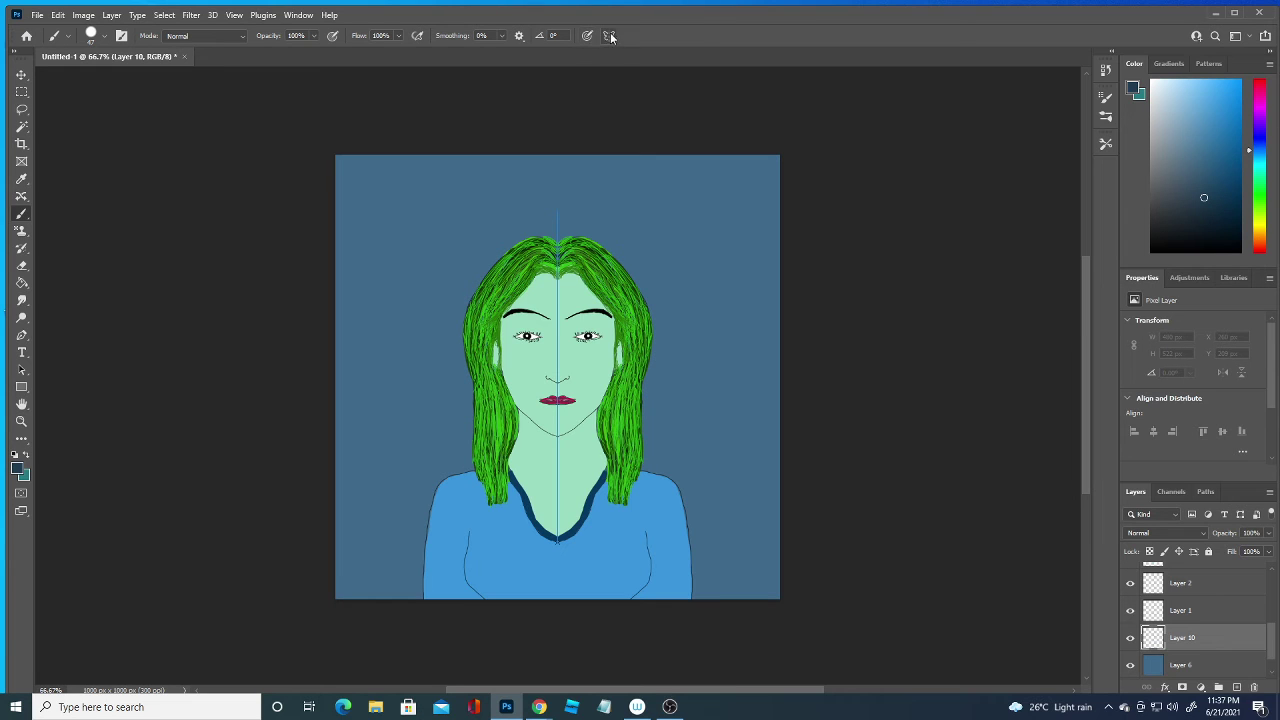
pyautogui.click(608, 35)
pyautogui.click(661, 53)
pyautogui.moveTo(622, 262)
pyautogui.mouseDown()
pyautogui.moveTo(650, 478)
pyautogui.moveTo(720, 605)
pyautogui.mouseUp()
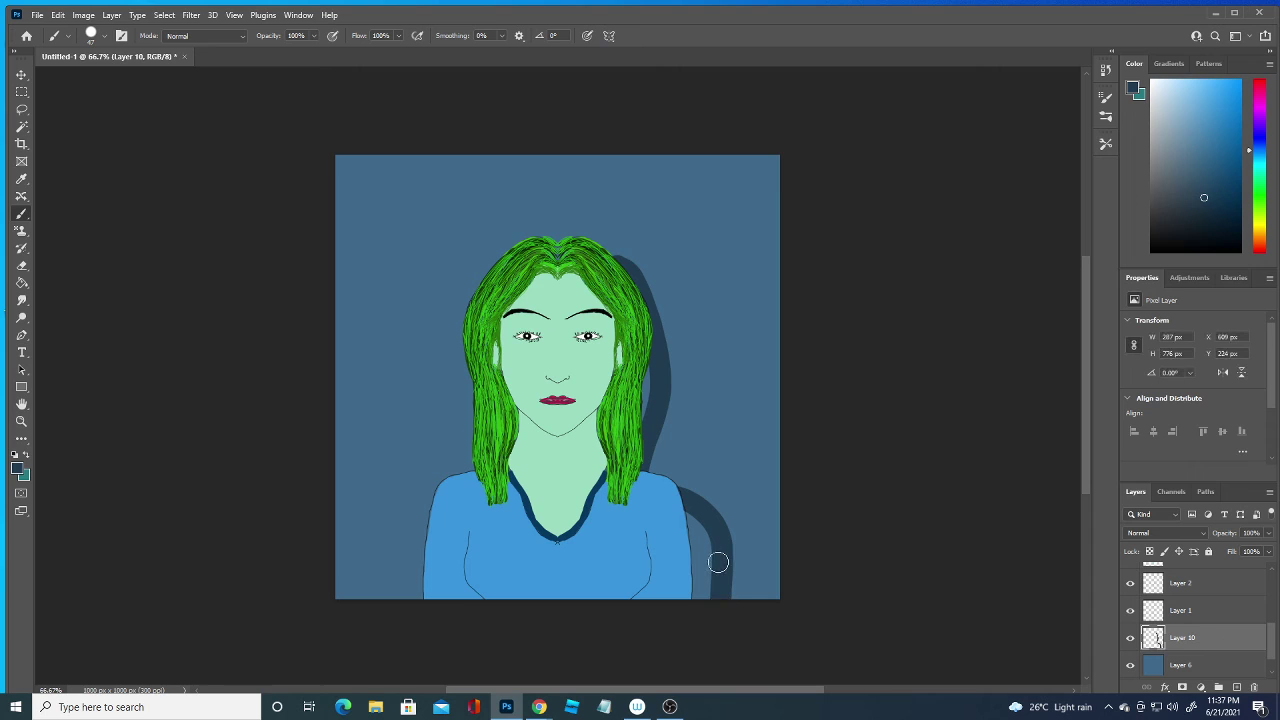
pyautogui.hotkey('ctrl', 'z')
pyautogui.hotkey('ctrl', 'z')
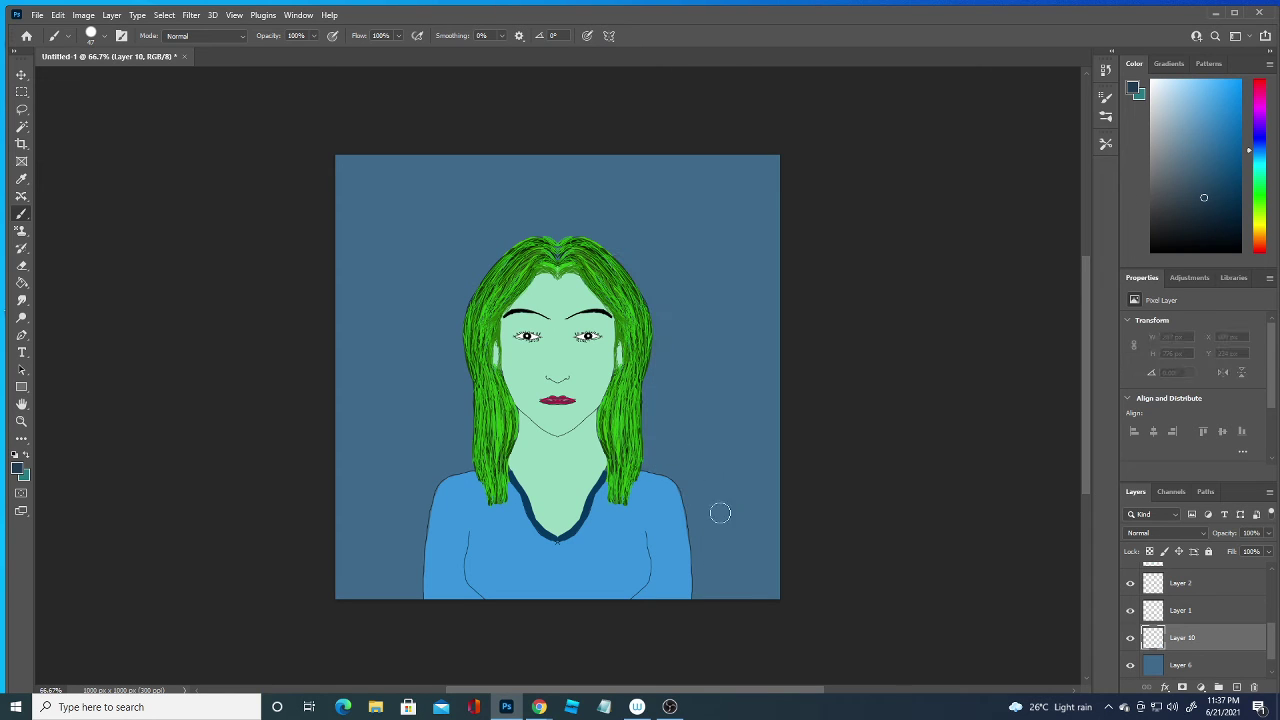
pyautogui.moveTo(727, 607)
pyautogui.mouseDown()
pyautogui.moveTo(665, 412)
pyautogui.moveTo(656, 256)
pyautogui.moveTo(612, 250)
pyautogui.moveTo(640, 260)
pyautogui.moveTo(658, 318)
pyautogui.moveTo(666, 294)
pyautogui.moveTo(649, 456)
pyautogui.moveTo(701, 506)
pyautogui.moveTo(690, 600)
pyautogui.moveTo(709, 569)
pyautogui.moveTo(709, 513)
pyautogui.moveTo(708, 598)
pyautogui.mouseUp()
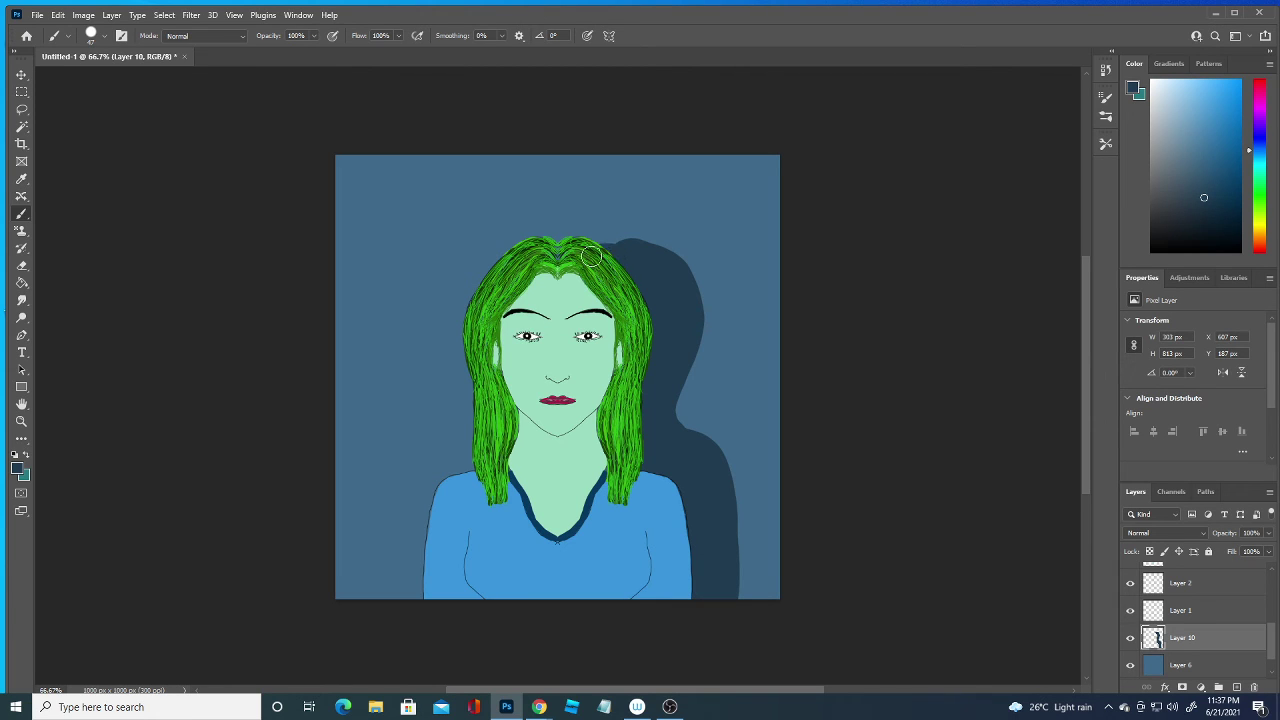
pyautogui.moveTo(591, 258)
pyautogui.mouseDown()
pyautogui.moveTo(634, 251)
pyautogui.moveTo(651, 292)
pyautogui.mouseUp()
pyautogui.moveTo(1274, 635); pyautogui.dragTo(1242, 569)
# On the fine hair strands layer, sample the bright hair green as foreground colour.
pyautogui.click(1214, 580)
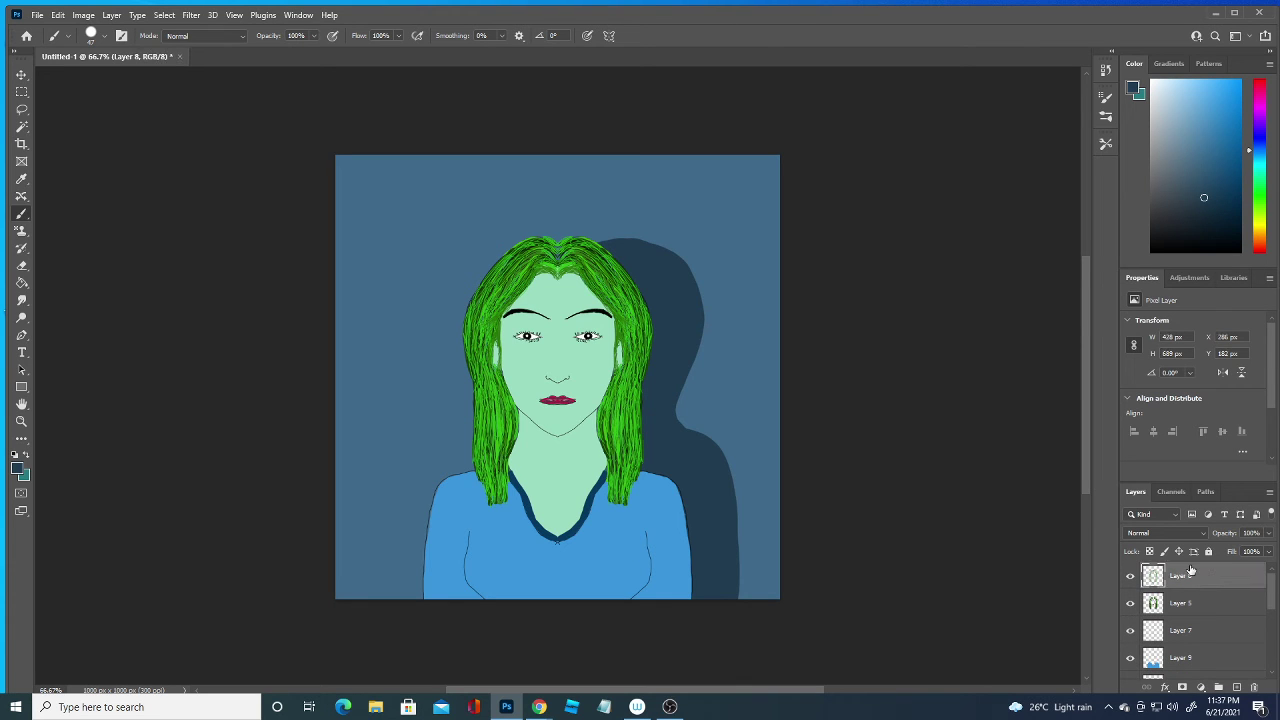
pyautogui.click(17, 468)
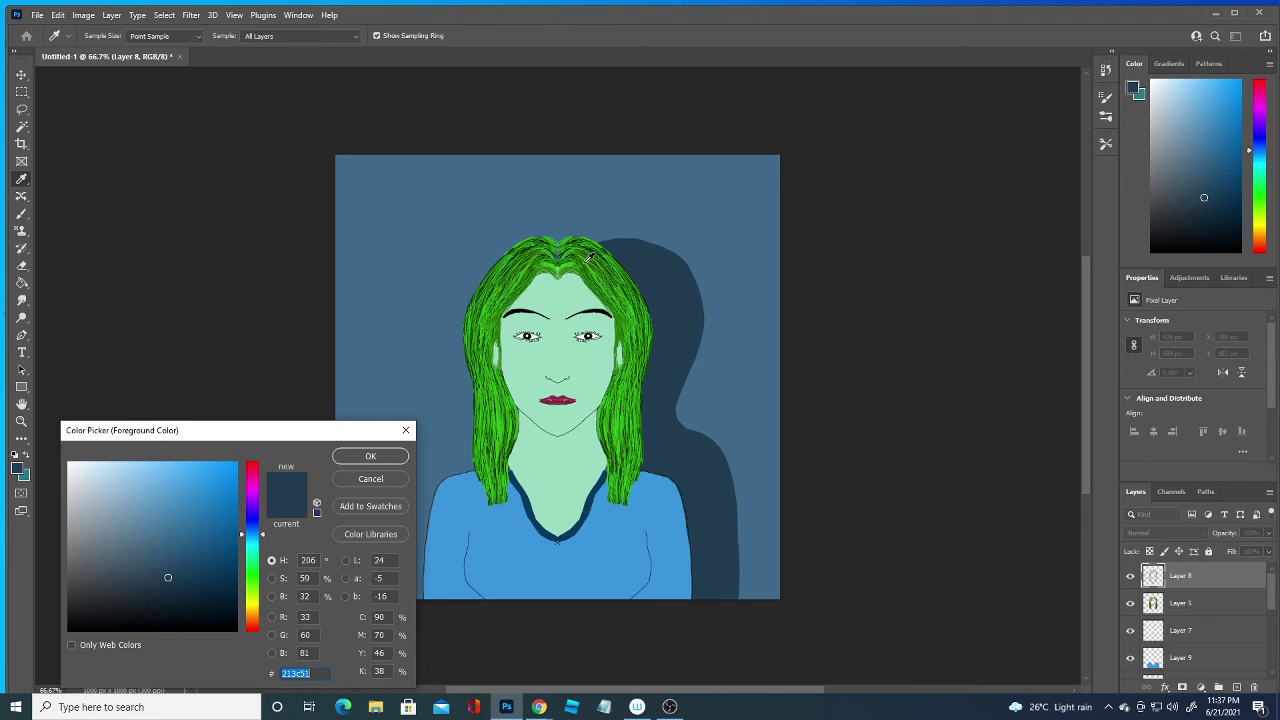
pyautogui.click(576, 259)
pyautogui.click(563, 252)
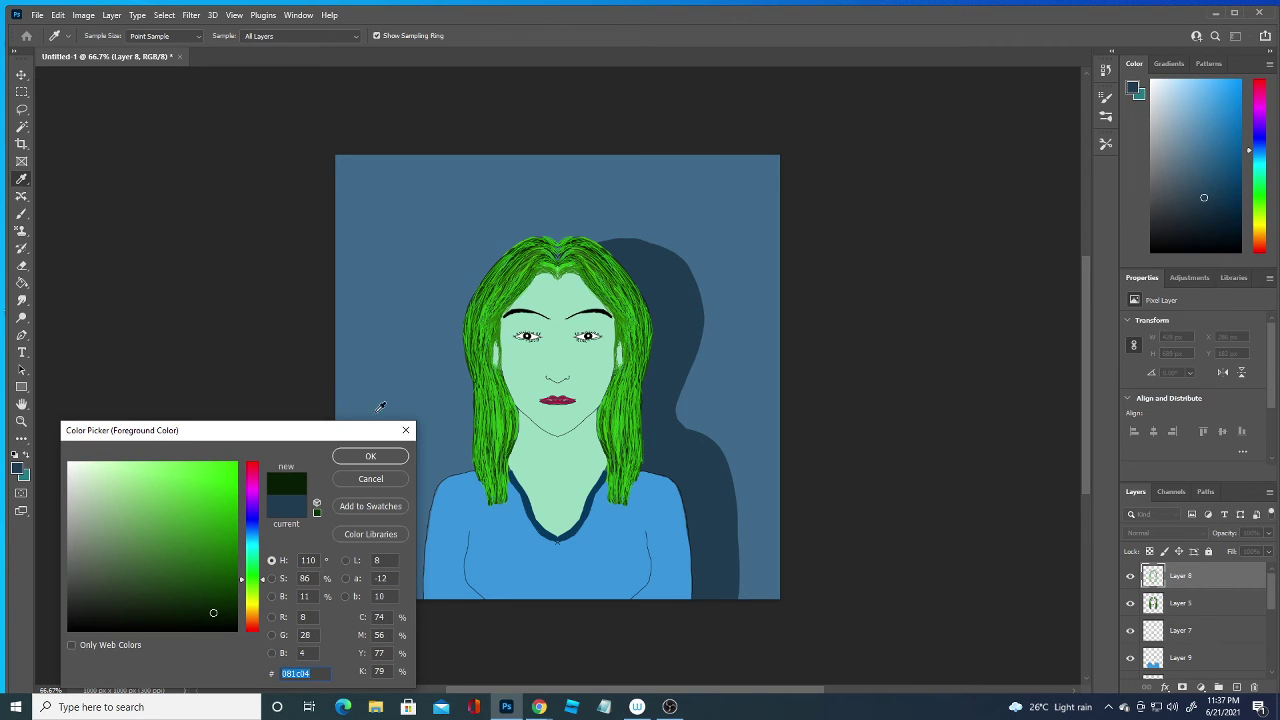
pyautogui.click(570, 260)
pyautogui.click(365, 456)
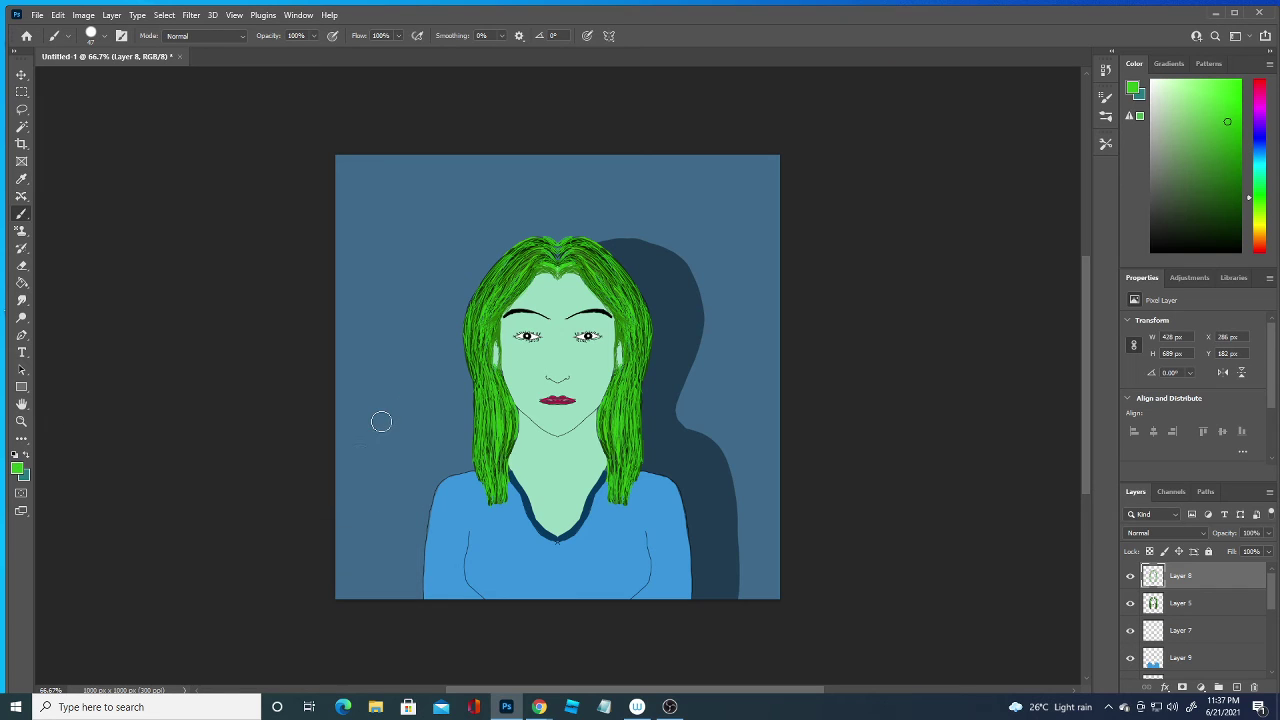
# Paint two thin 1 px green strands at the hair parting.
pyautogui.click(104, 36)
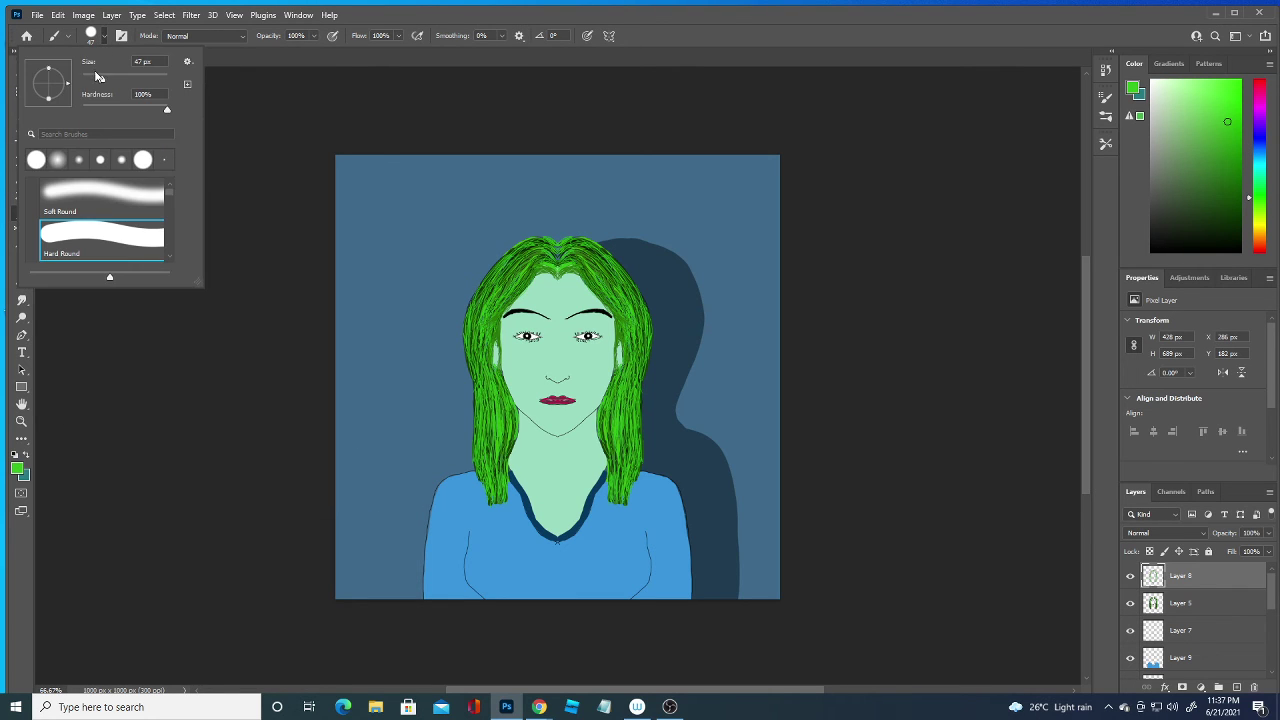
pyautogui.moveTo(97, 77); pyautogui.dragTo(82, 76)
pyautogui.click(562, 266)
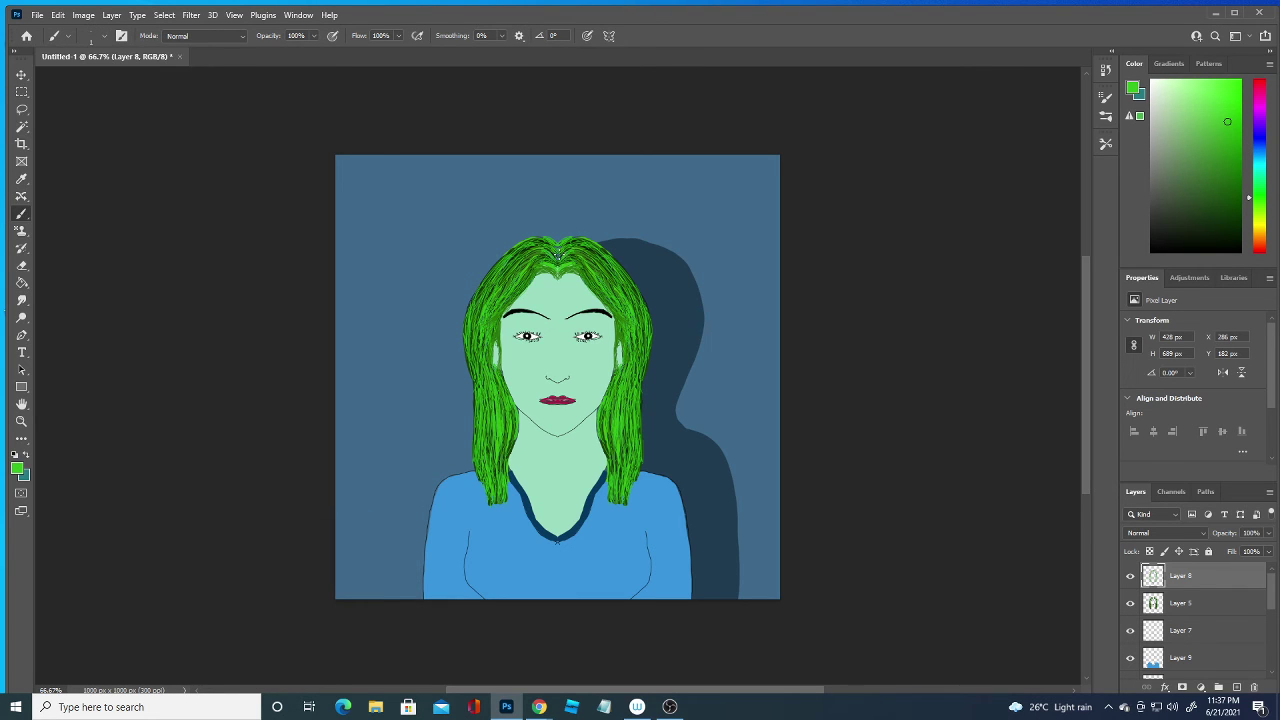
pyautogui.moveTo(557, 253)
pyautogui.mouseDown()
pyautogui.moveTo(570, 260)
pyautogui.moveTo(547, 245)
pyautogui.moveTo(570, 260)
pyautogui.mouseUp()
pyautogui.moveTo(557, 250)
pyautogui.mouseDown()
pyautogui.moveTo(538, 262)
pyautogui.moveTo(570, 246)
pyautogui.moveTo(600, 256)
pyautogui.mouseUp()
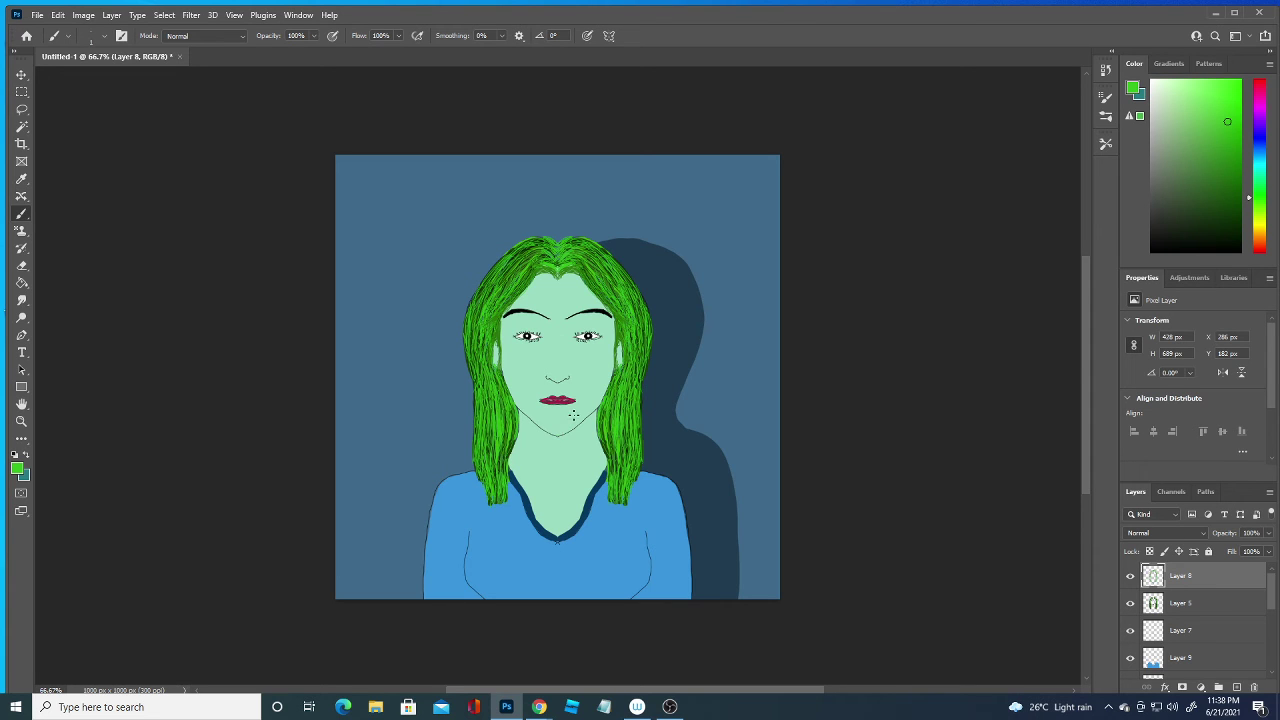
# Sample the face's mint colour 9bdcc1 and add a new Layer 11.
pyautogui.click(16, 467)
pyautogui.moveTo(163, 554); pyautogui.dragTo(68, 630)
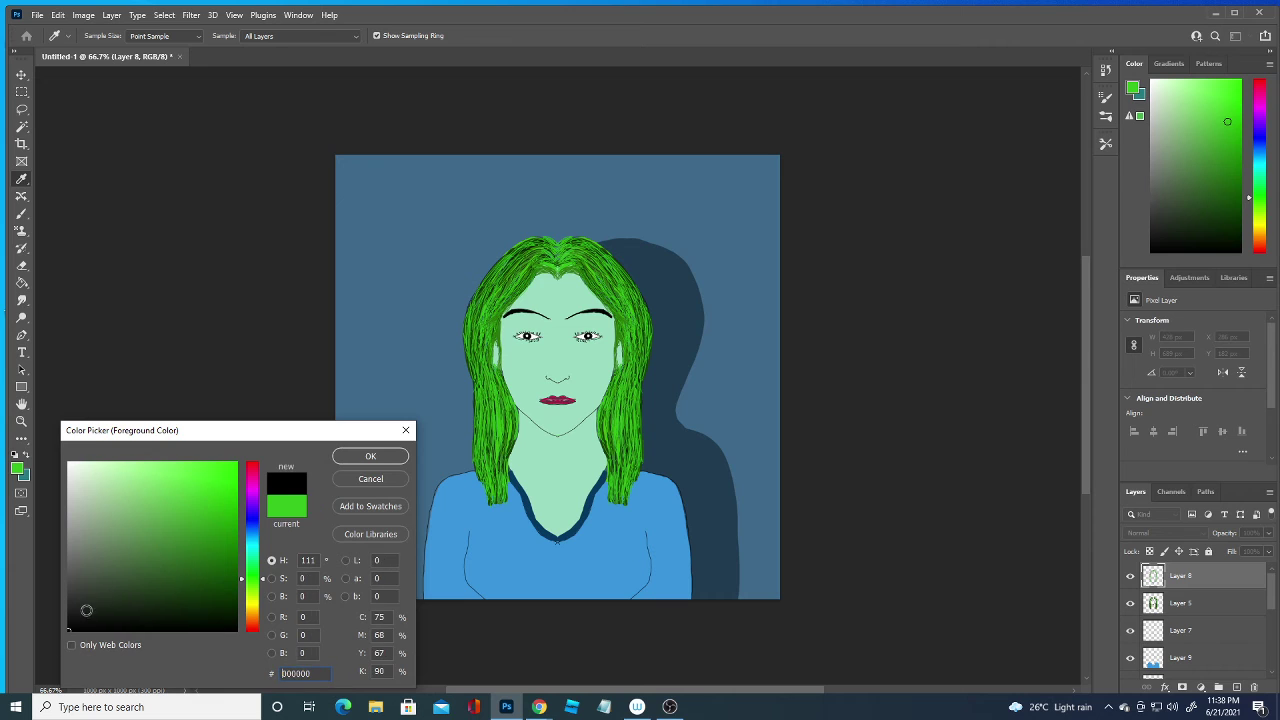
pyautogui.click(370, 457)
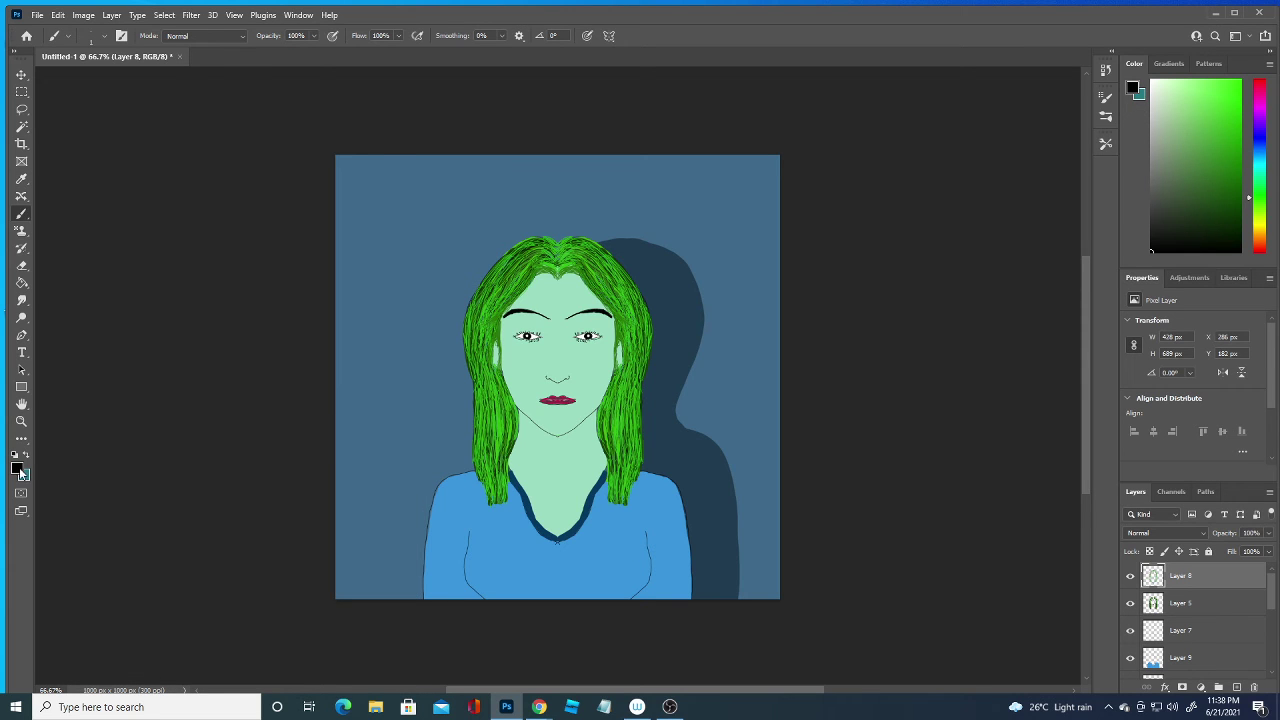
pyautogui.click(18, 469)
pyautogui.click(571, 366)
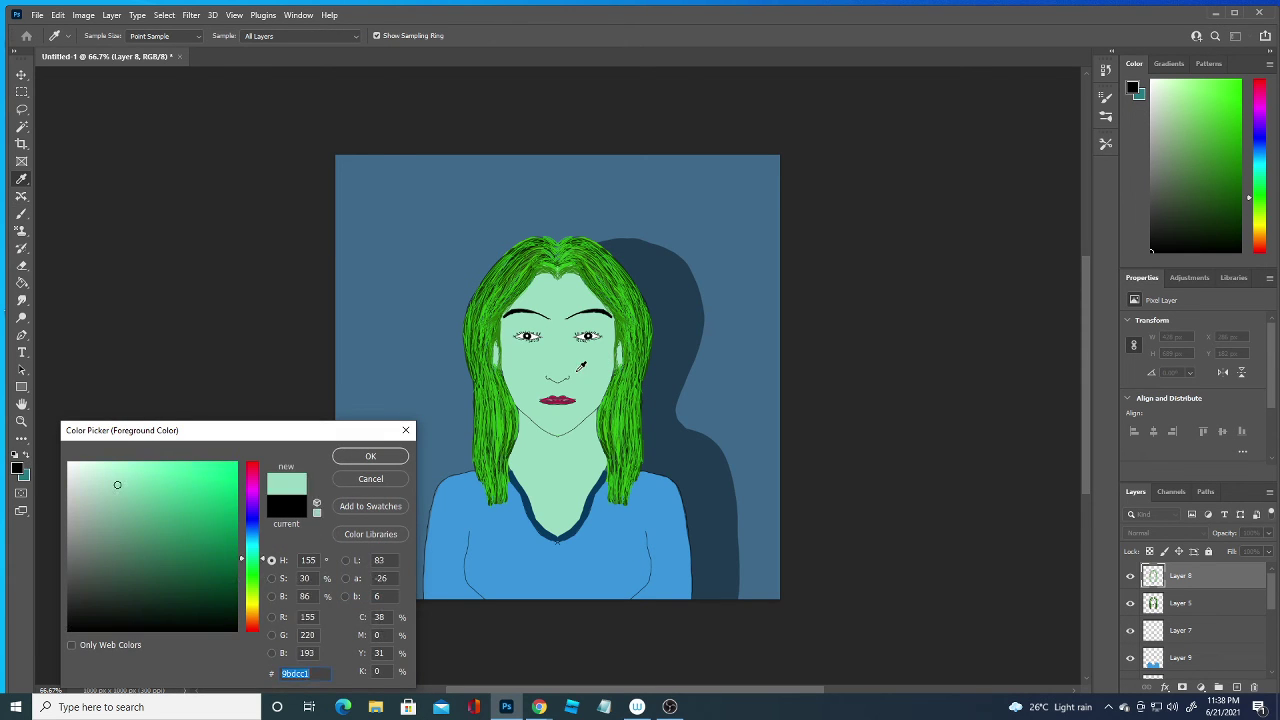
pyautogui.click(370, 457)
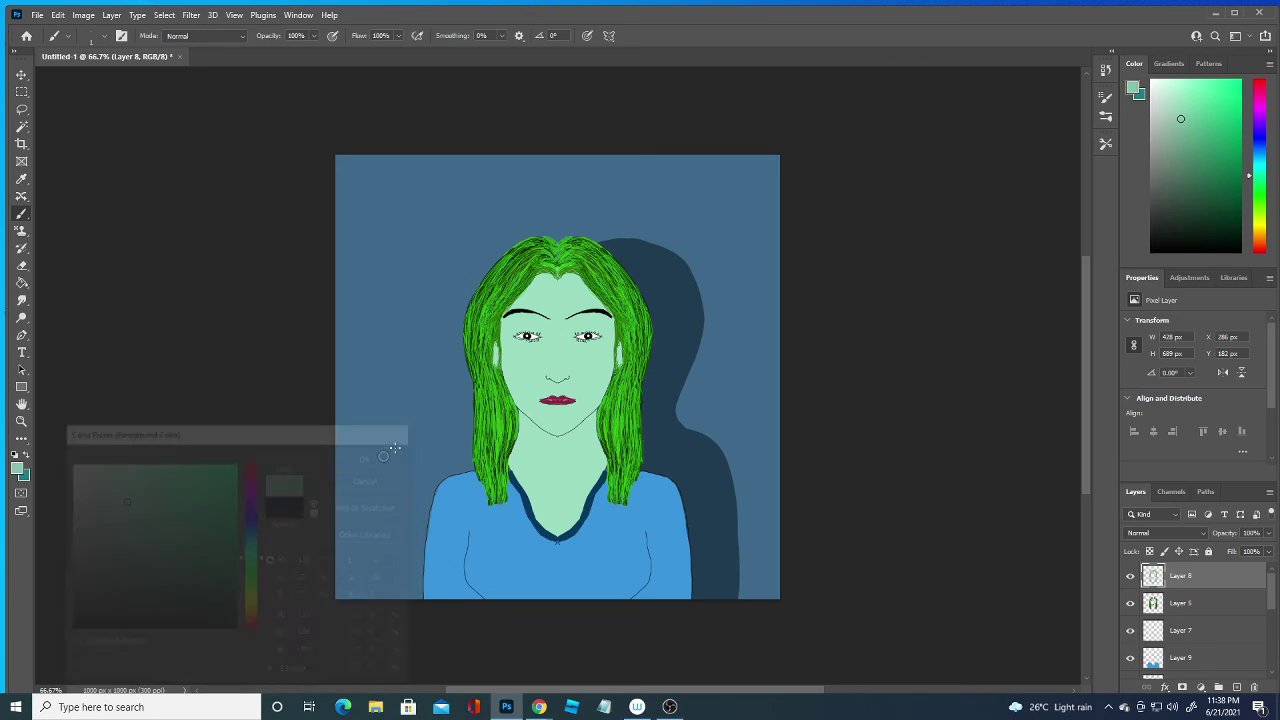
pyautogui.click(1236, 688)
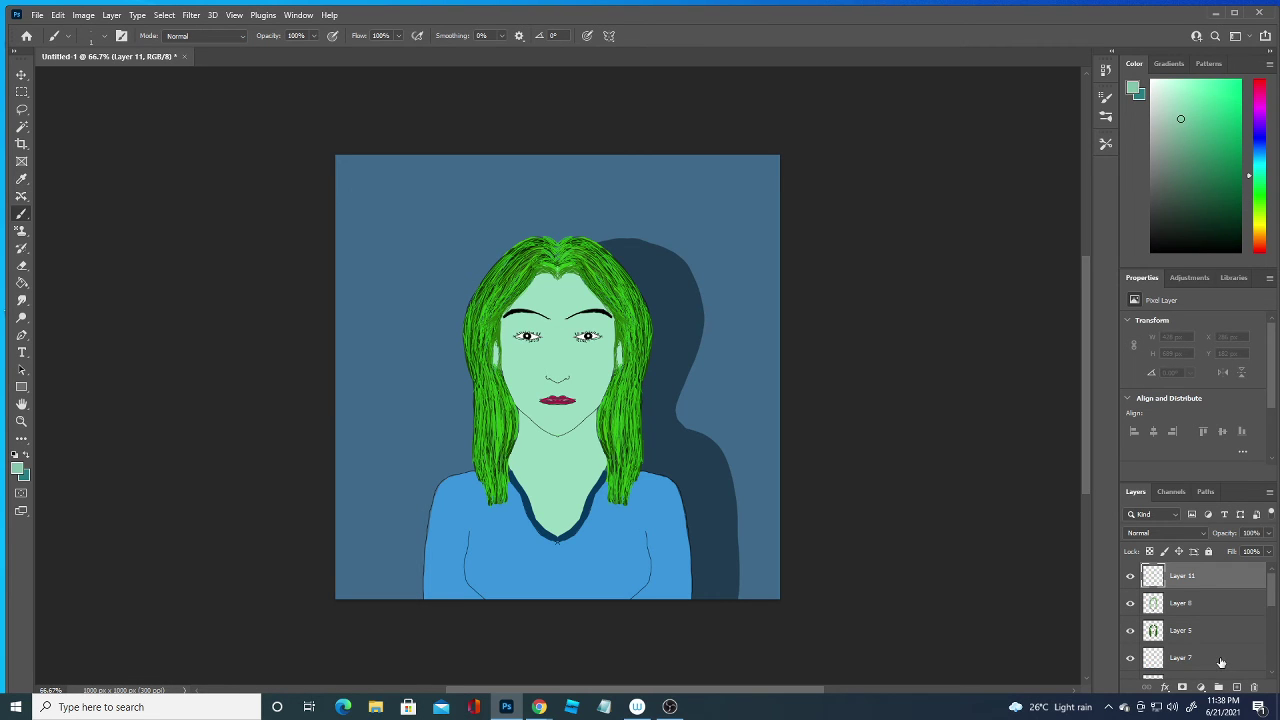
# Paint mint along the jawline toward the right cheek with a 9 px brush.
pyautogui.click(100, 36)
pyautogui.moveTo(92, 77); pyautogui.dragTo(87, 77)
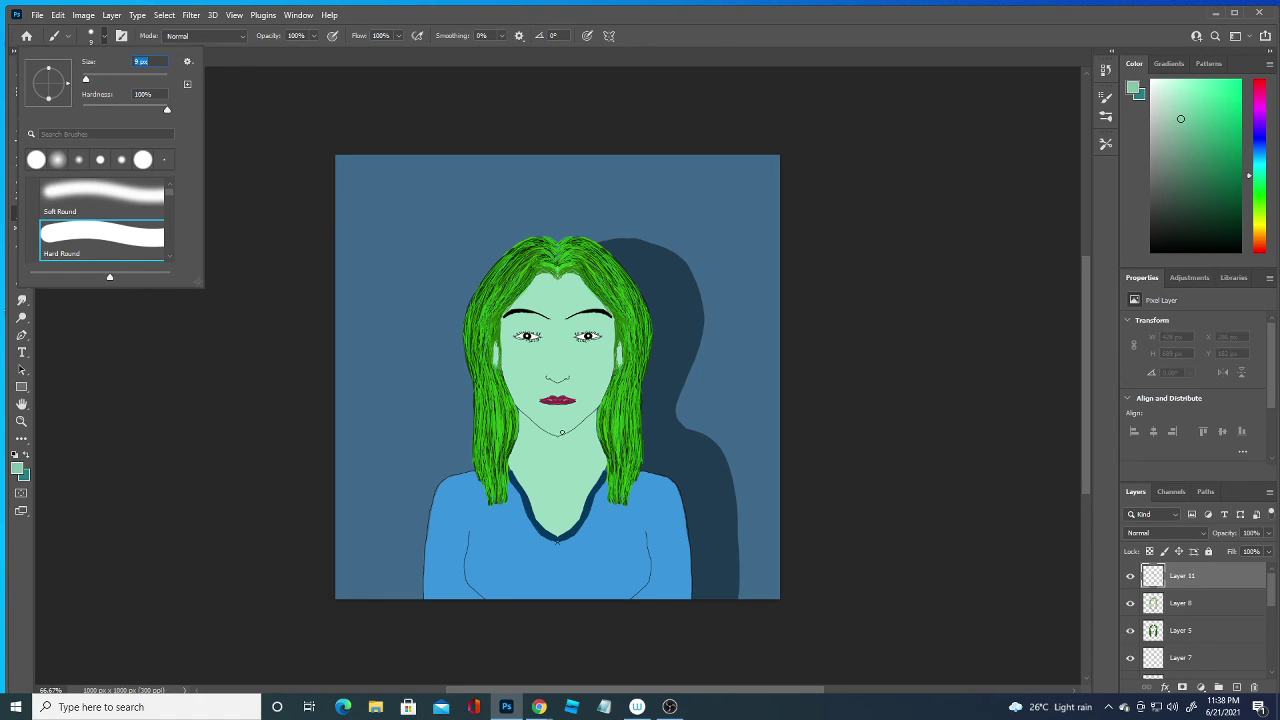
pyautogui.moveTo(562, 432)
pyautogui.mouseDown()
pyautogui.moveTo(598, 399)
pyautogui.moveTo(612, 347)
pyautogui.mouseUp()
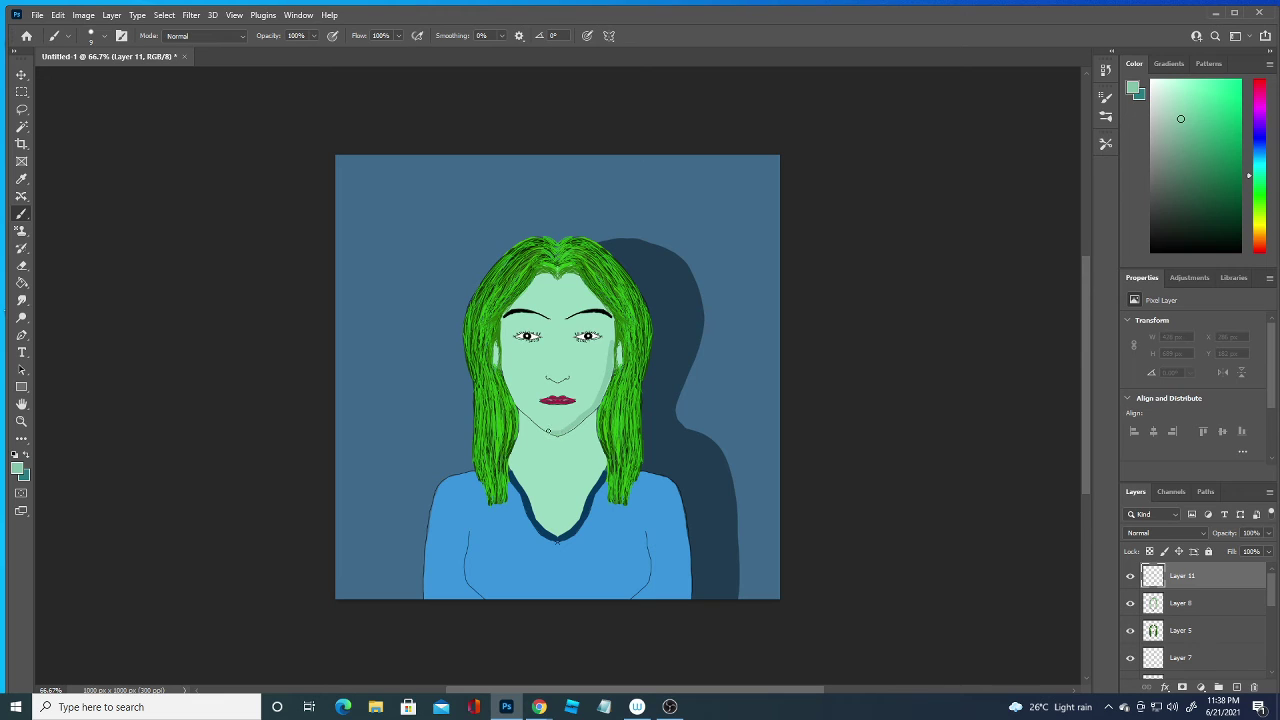
pyautogui.moveTo(548, 431); pyautogui.dragTo(539, 421)
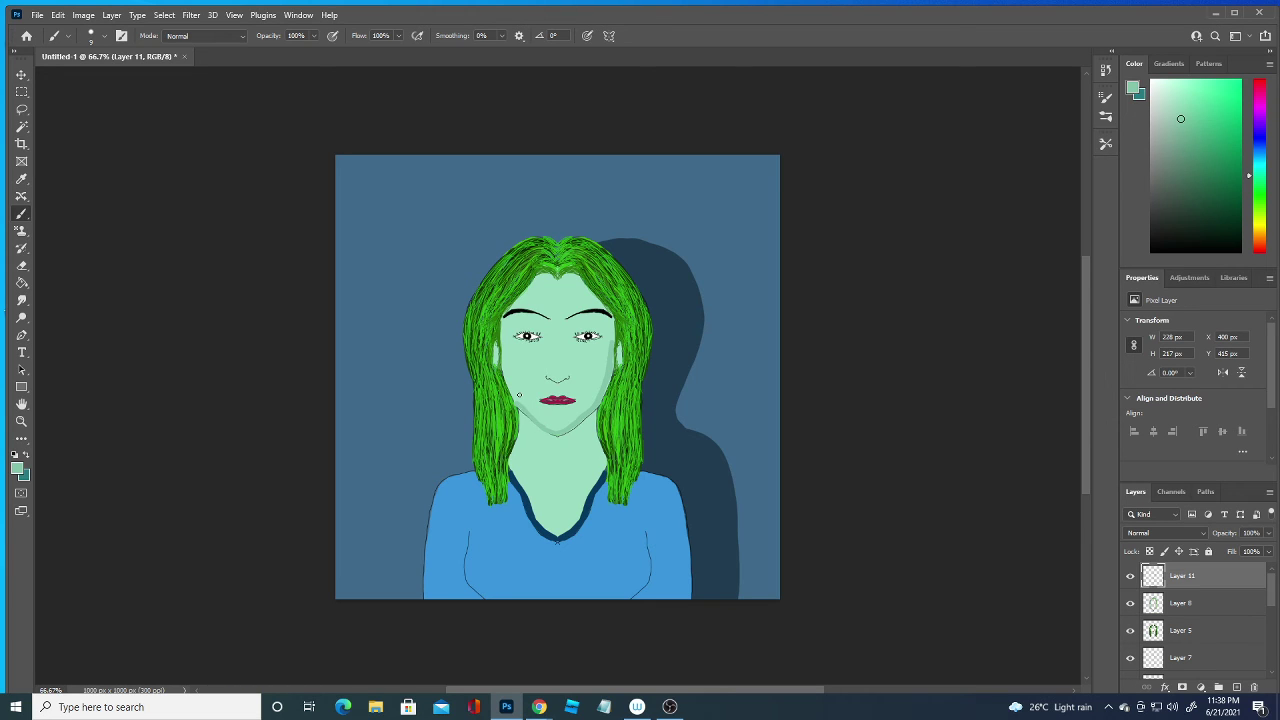
pyautogui.hotkey('ctrl', 'z')
# Try mint touch-ups near the nose and right jawline, undoing the unwanted strokes.
pyautogui.moveTo(546, 357); pyautogui.dragTo(542, 356)
pyautogui.hotkey('ctrl', 'z')
pyautogui.moveTo(561, 355); pyautogui.dragTo(594, 318)
pyautogui.hotkey('ctrl', 'z')
pyautogui.moveTo(563, 443)
pyautogui.mouseDown()
pyautogui.moveTo(591, 405)
pyautogui.moveTo(561, 434)
pyautogui.mouseUp()
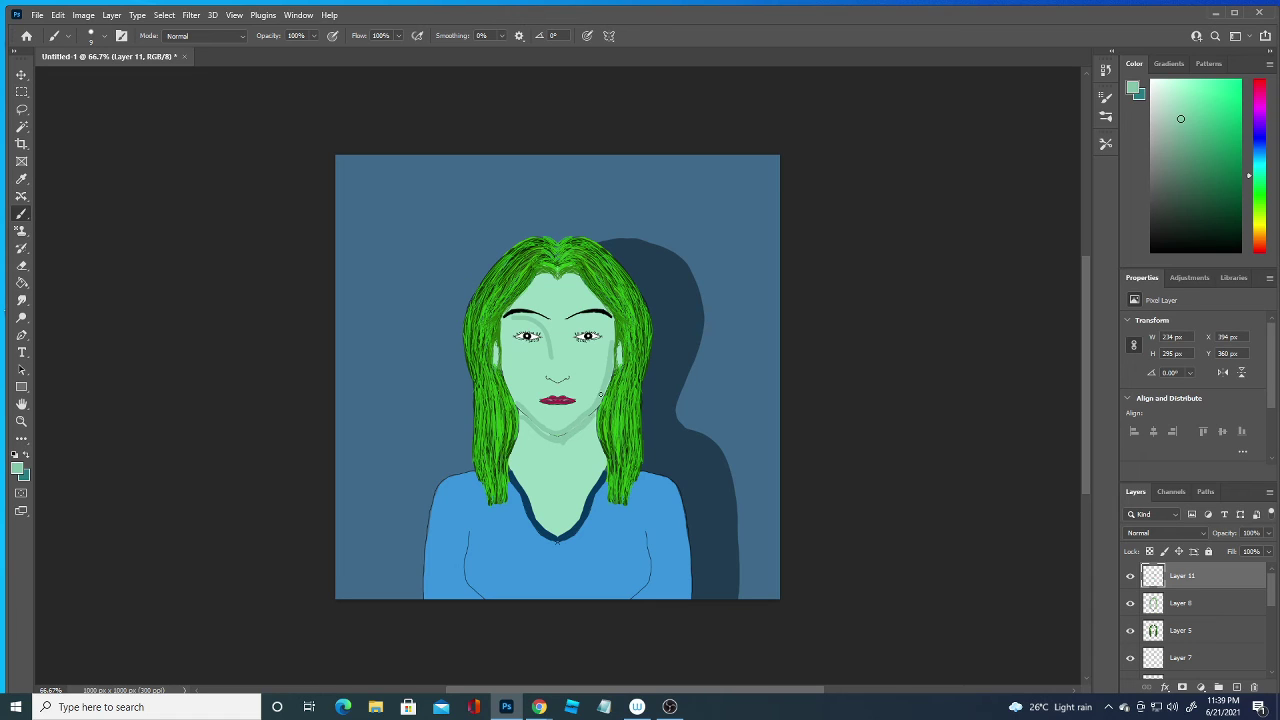
pyautogui.hotkey('ctrl', 'z')
pyautogui.hotkey('ctrl', 'z')
pyautogui.hotkey('ctrl', 'z')
# Paint mint on the left cheek and up the right collar edge, undoing a stray stroke.
pyautogui.rightClick(557, 423)
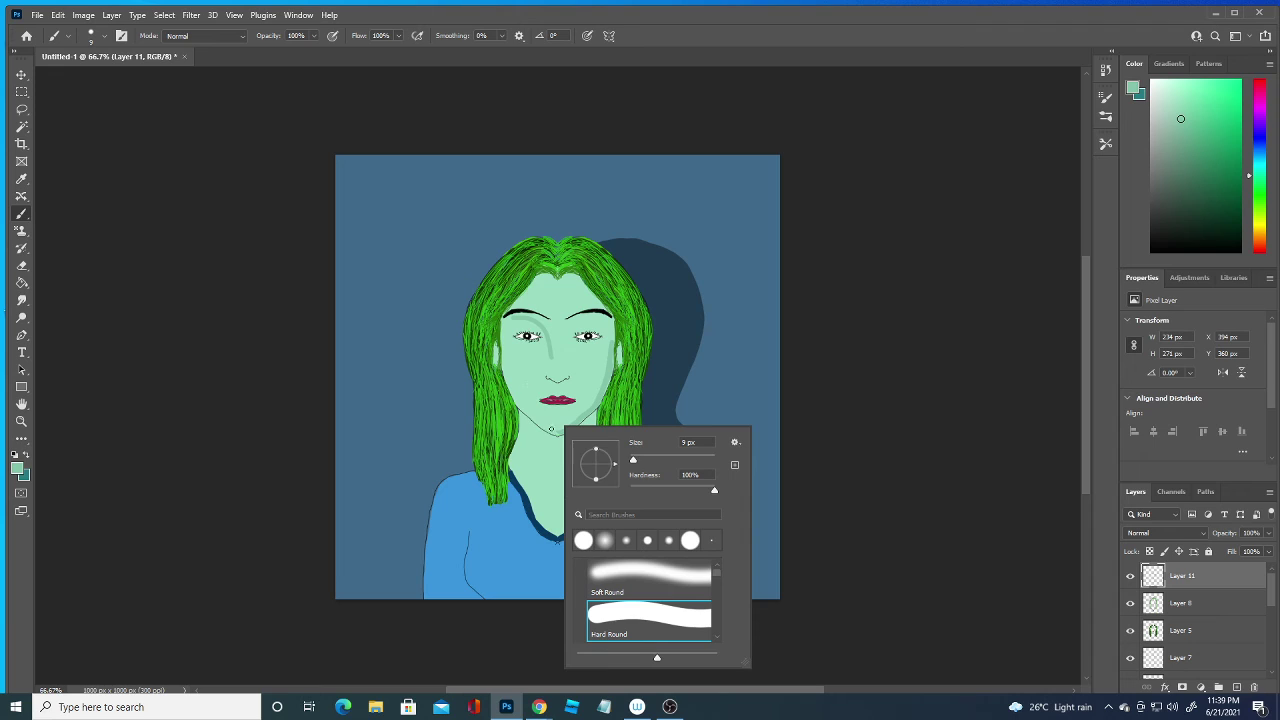
pyautogui.click(557, 432)
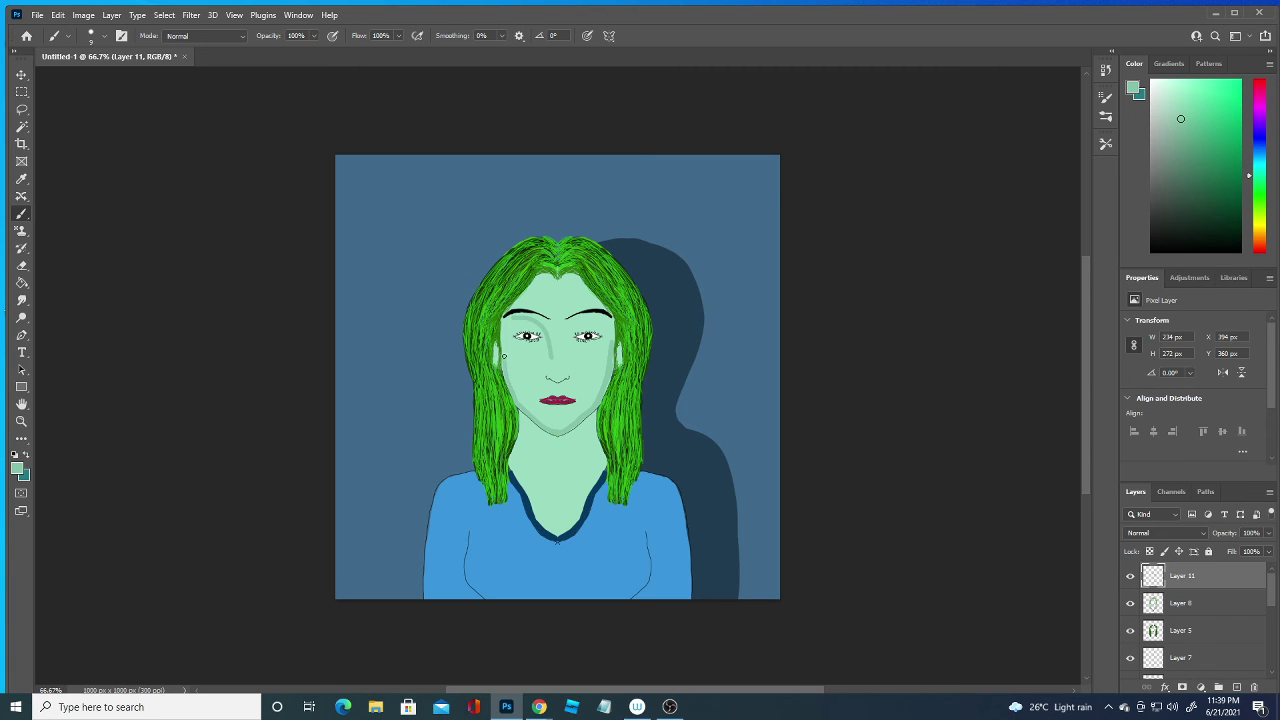
pyautogui.moveTo(504, 345); pyautogui.dragTo(502, 333)
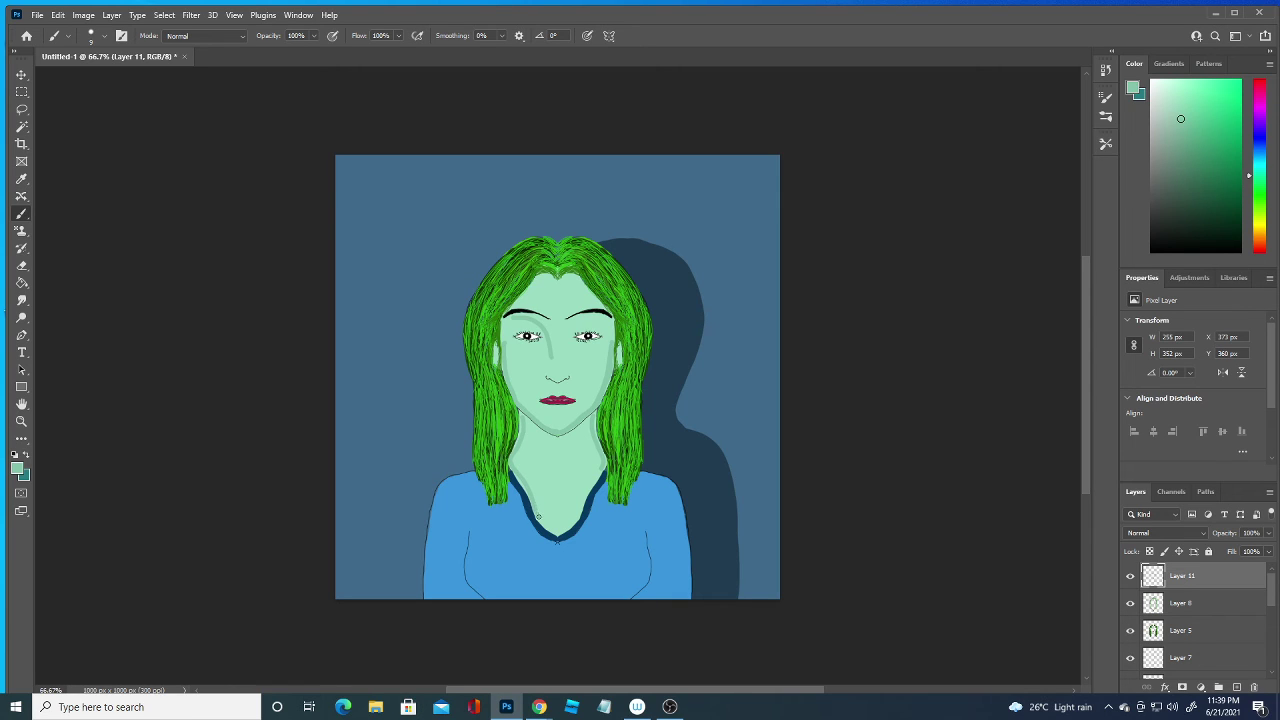
pyautogui.moveTo(553, 531); pyautogui.dragTo(554, 526)
pyautogui.hotkey('ctrl', 'z')
pyautogui.moveTo(557, 532); pyautogui.dragTo(600, 471)
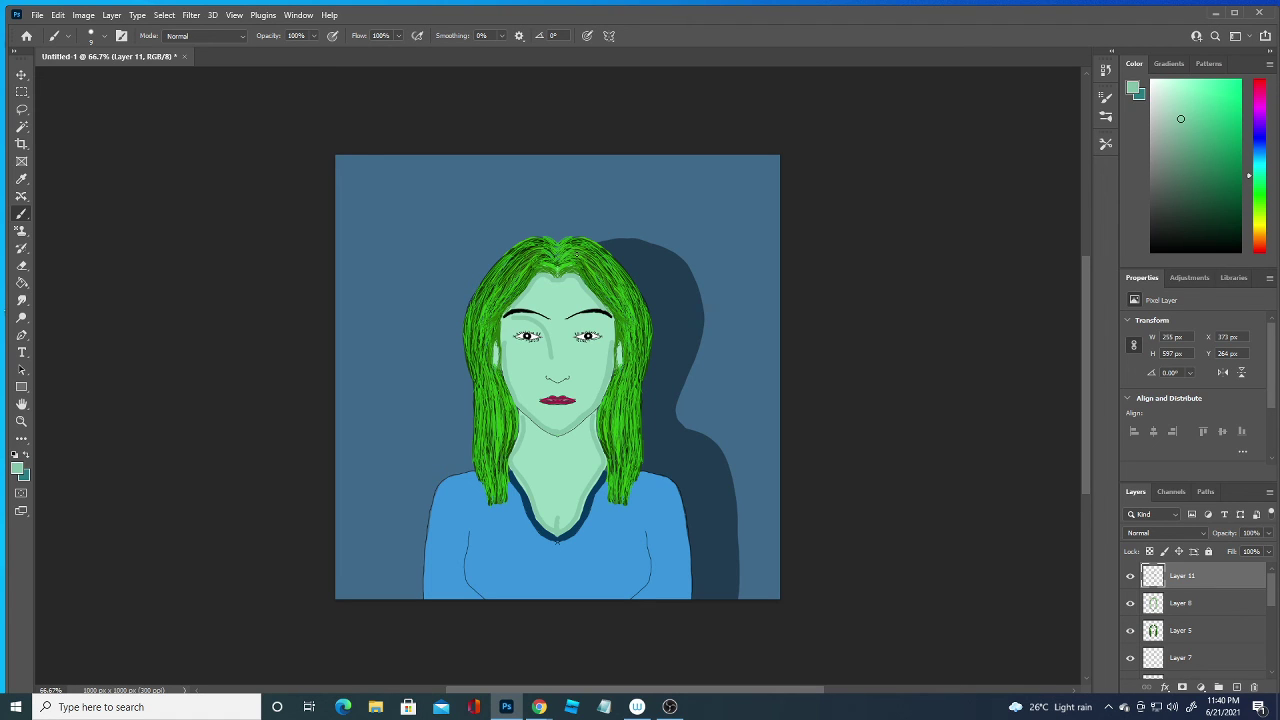
# Sample the shirt blue #286fa5 and set the brush to 28 px.
pyautogui.click(17, 468)
pyautogui.click(677, 524)
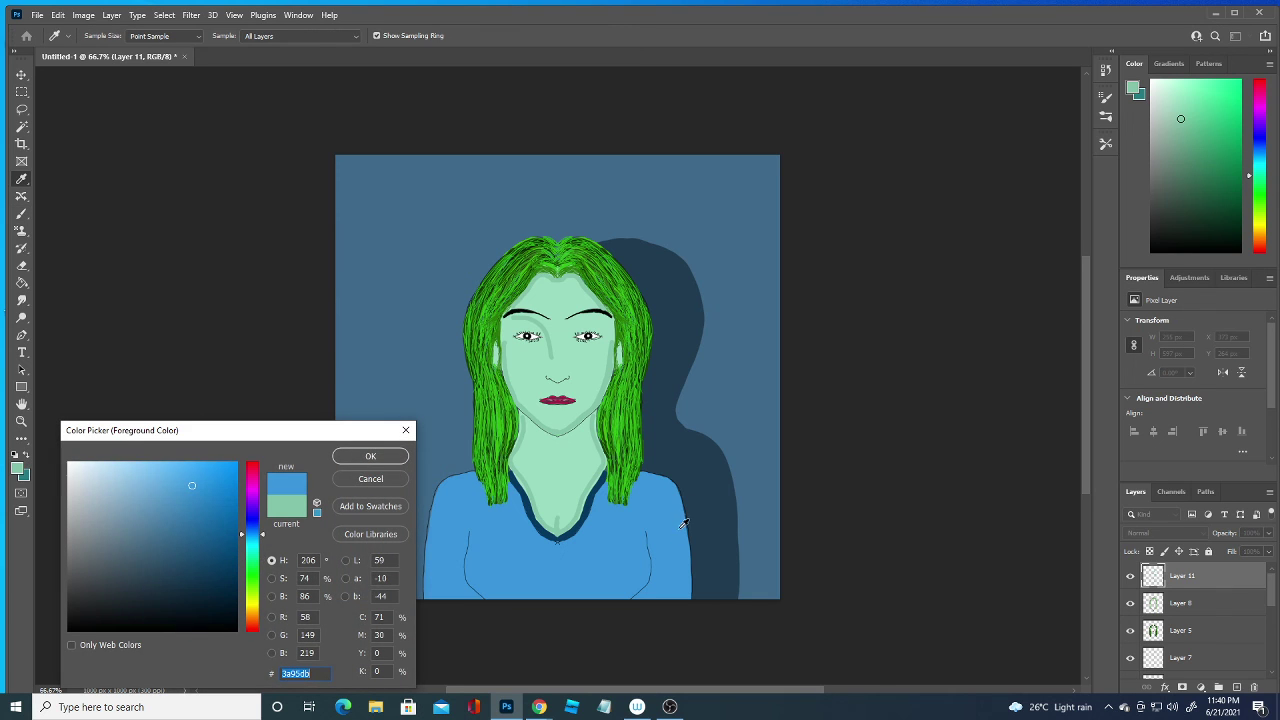
pyautogui.click(370, 457)
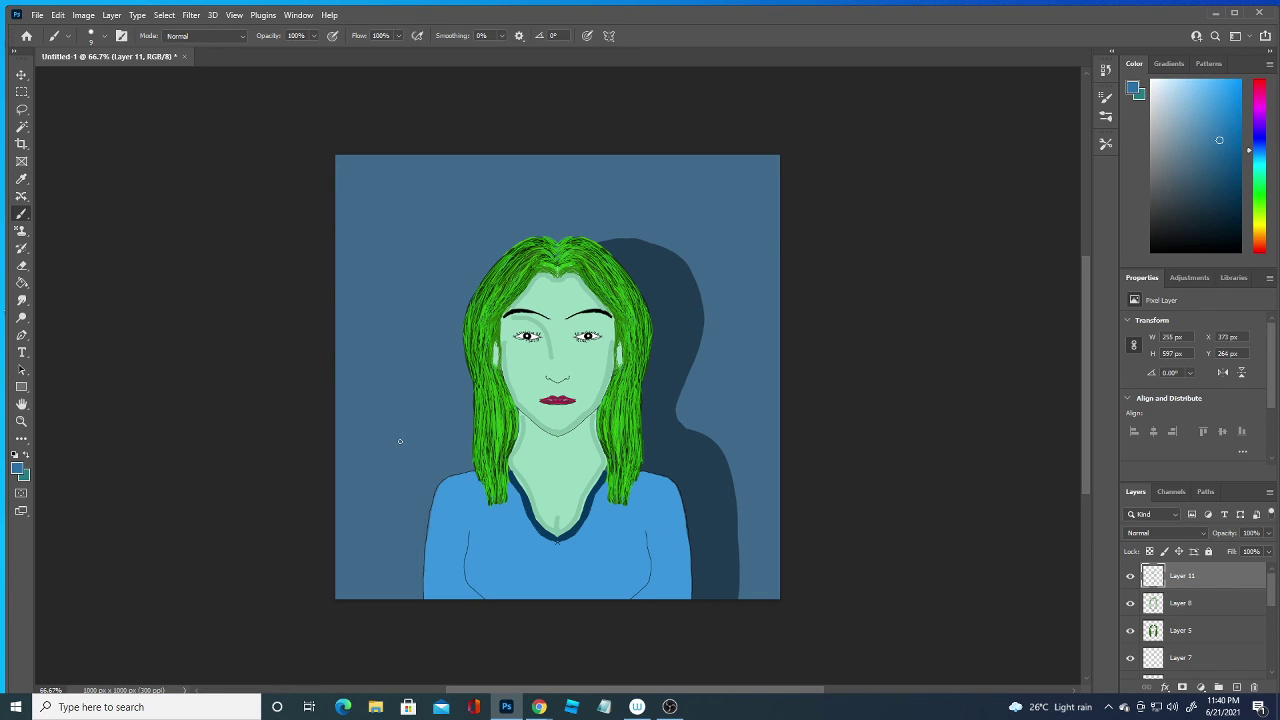
pyautogui.click(104, 36)
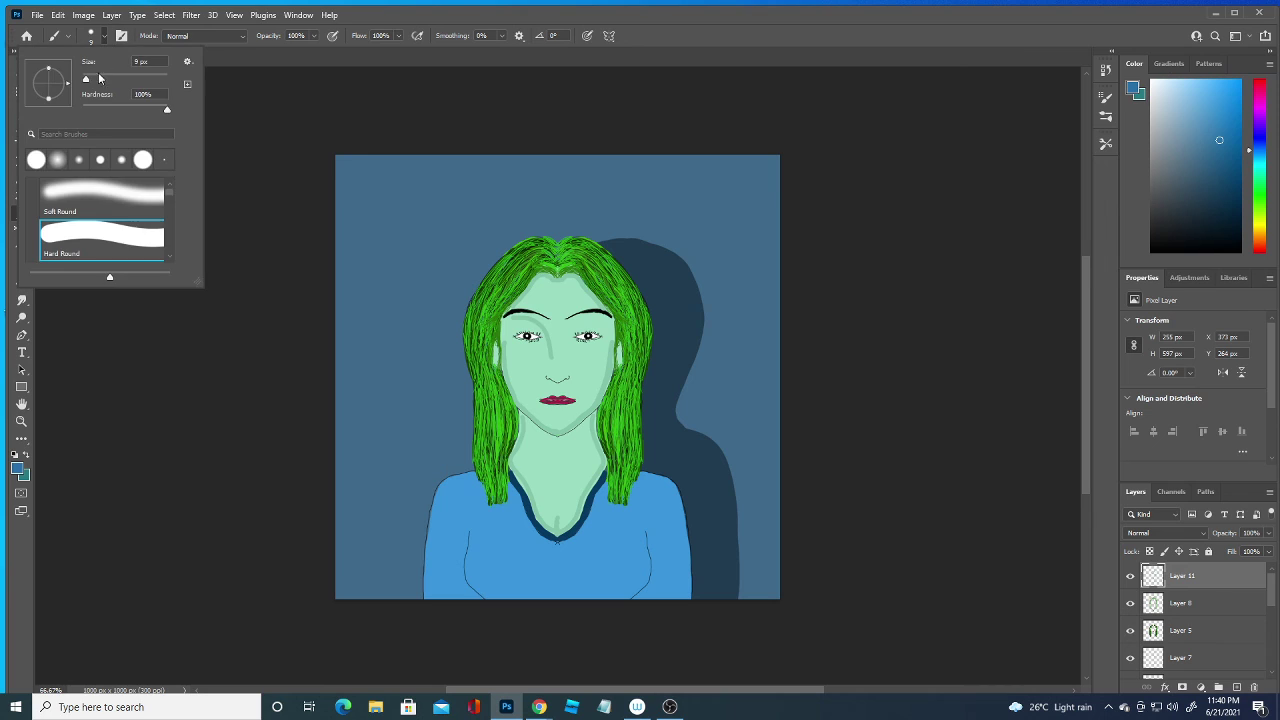
pyautogui.moveTo(88, 79); pyautogui.dragTo(94, 79)
pyautogui.press('Return')
# Paint a blue band down the shirt's right edge to the canvas bottom.
pyautogui.moveTo(682, 598)
pyautogui.mouseDown()
pyautogui.moveTo(679, 538)
pyautogui.moveTo(645, 480)
pyautogui.mouseUp()
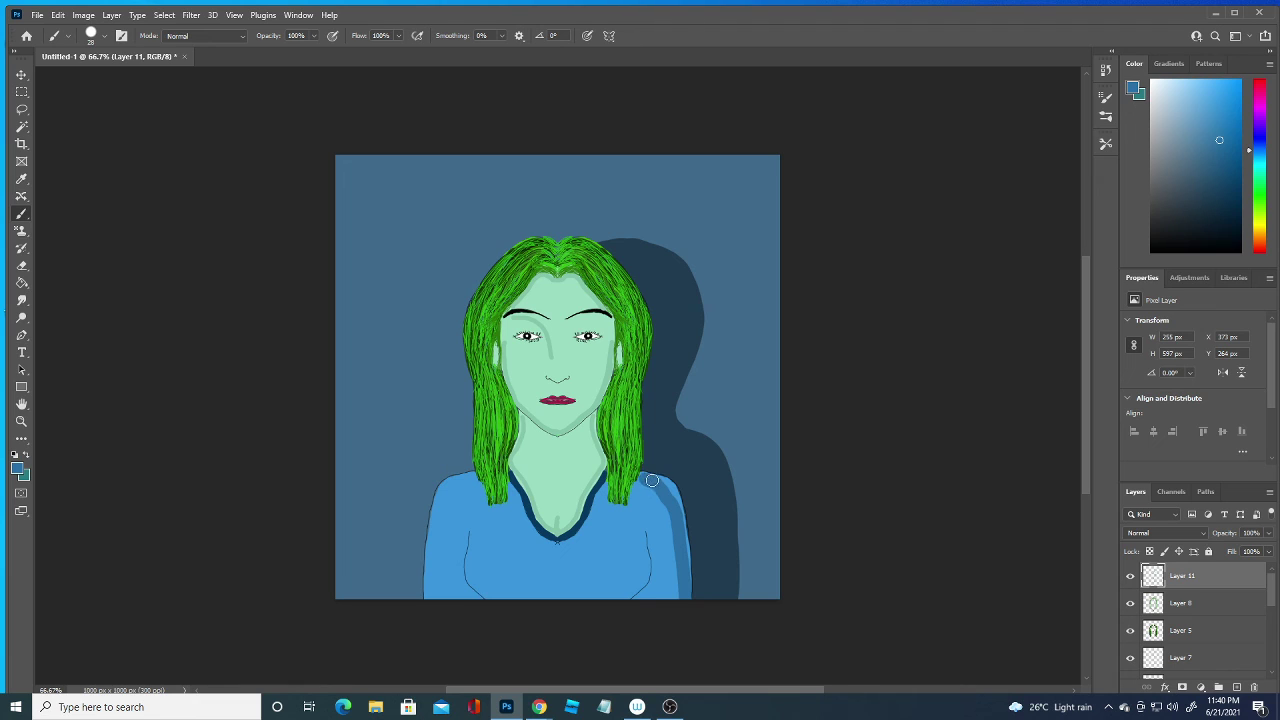
pyautogui.moveTo(675, 501); pyautogui.dragTo(684, 604)
pyautogui.moveTo(678, 512); pyautogui.dragTo(683, 621)
# With the pale green face colour and a 6 px brush, dab beside the left eye.
pyautogui.click(18, 469)
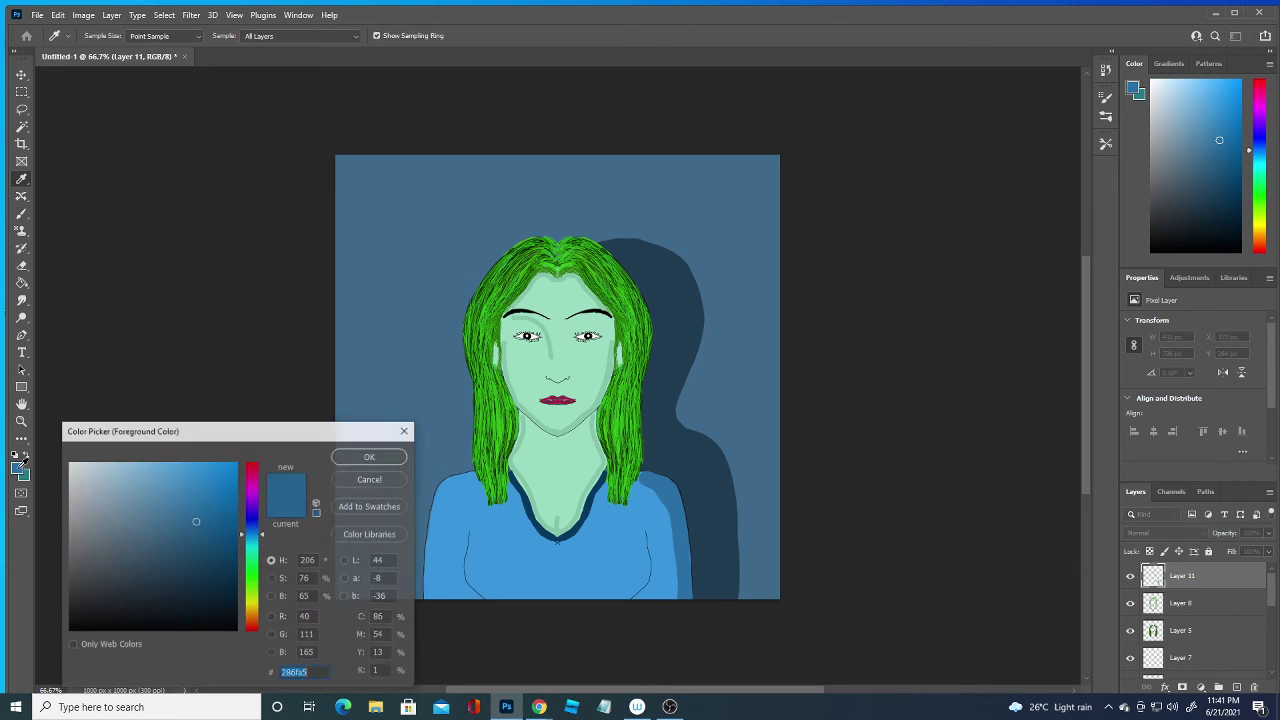
pyautogui.click(507, 362)
pyautogui.click(370, 456)
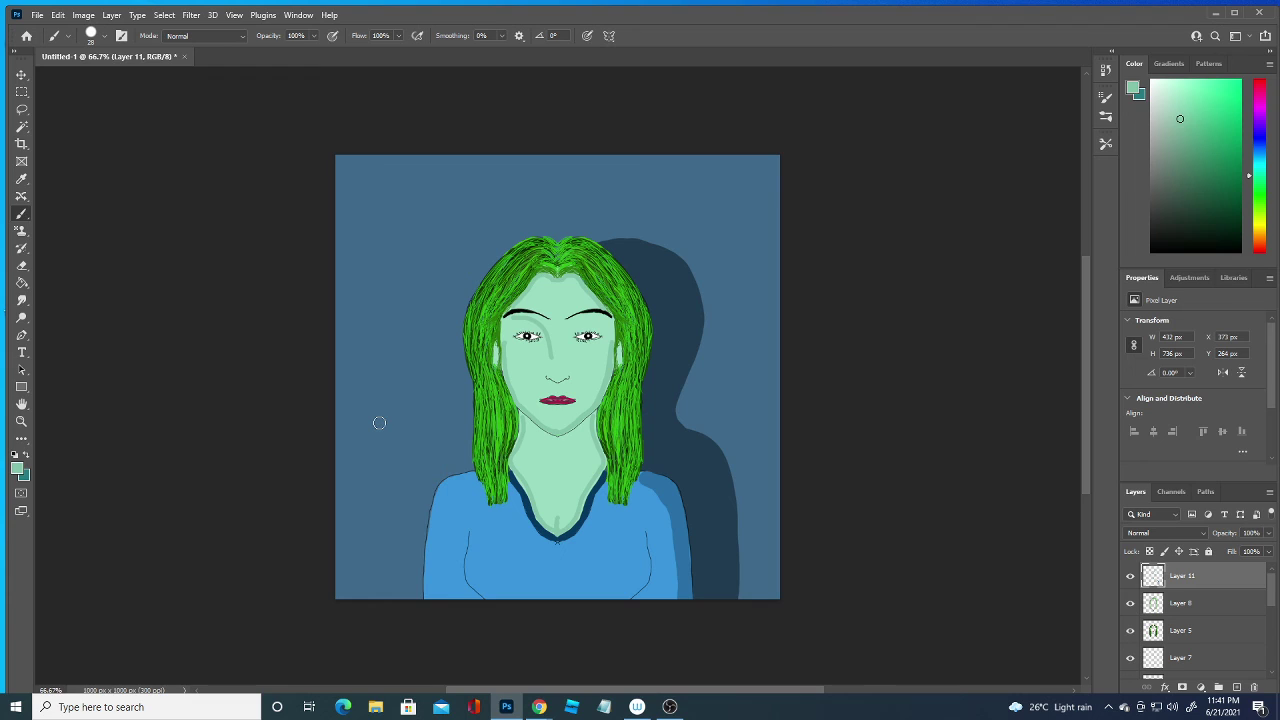
pyautogui.click(105, 36)
pyautogui.moveTo(92, 78); pyautogui.dragTo(84, 78)
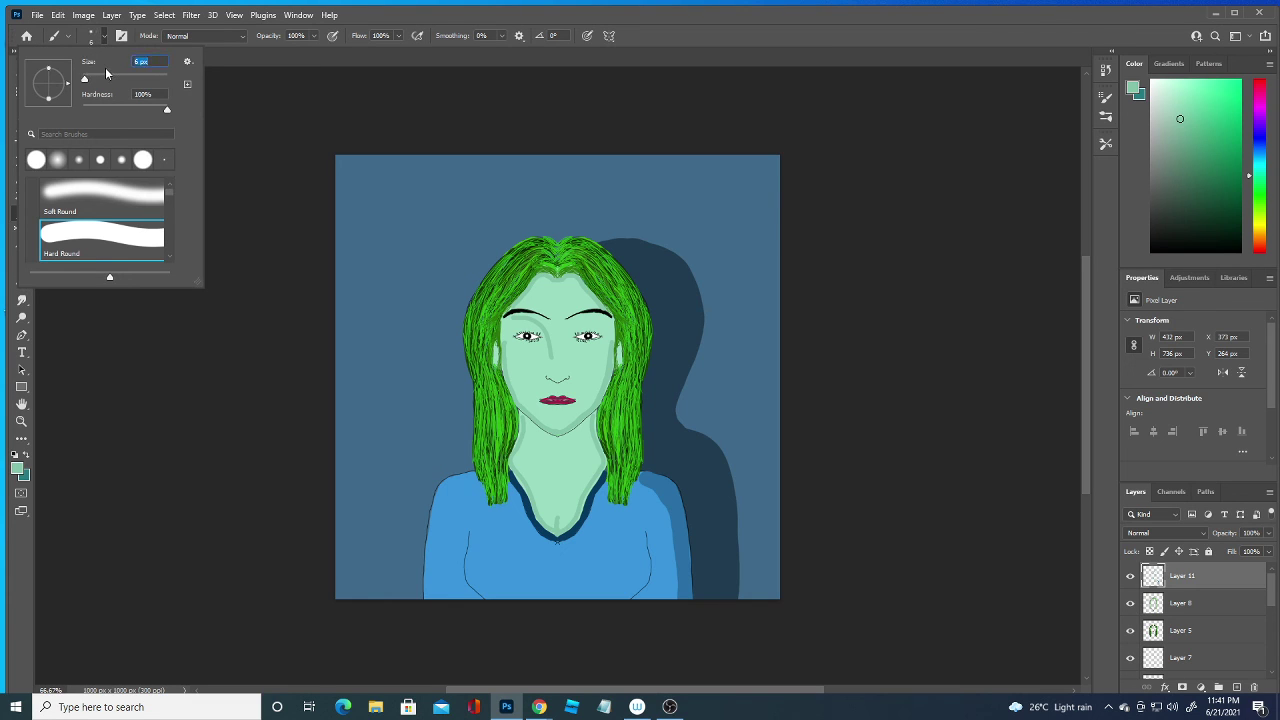
pyautogui.click(506, 345)
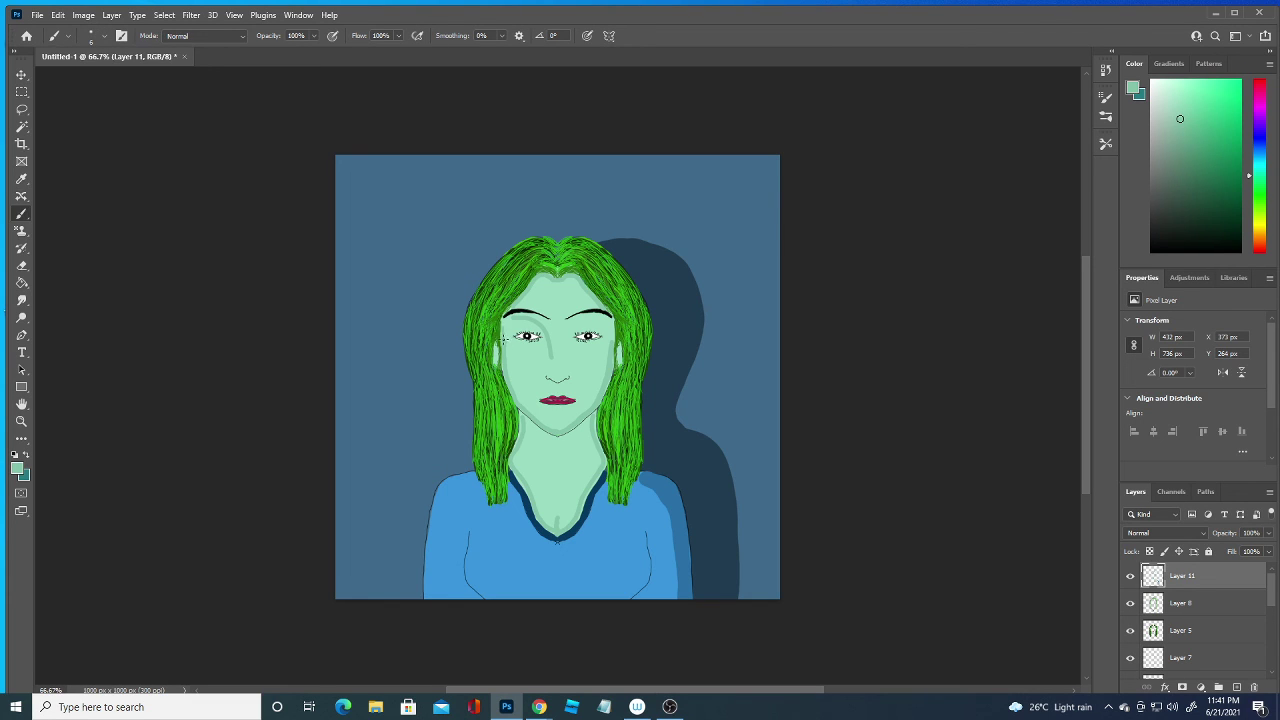
pyautogui.click(503, 338)
# Sample the lips' crimson and fill out the lips with it.
pyautogui.click(18, 469)
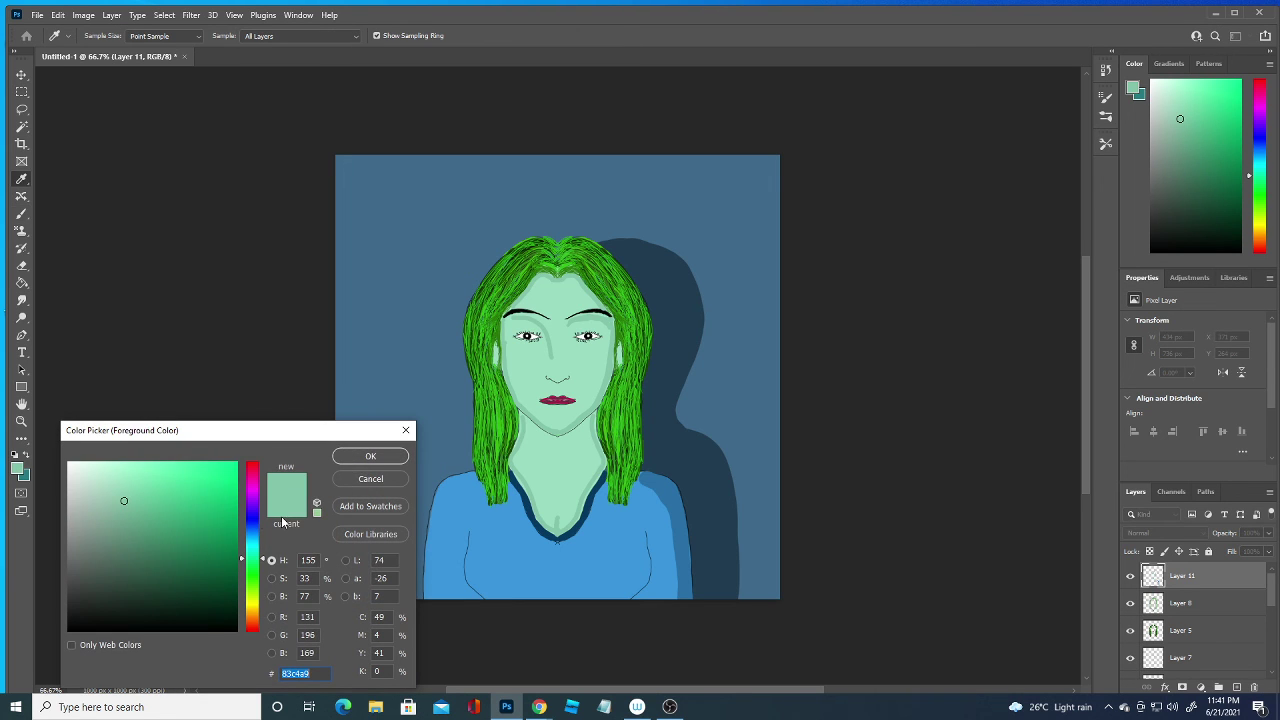
pyautogui.click(572, 398)
pyautogui.press('Return')
pyautogui.press('b')
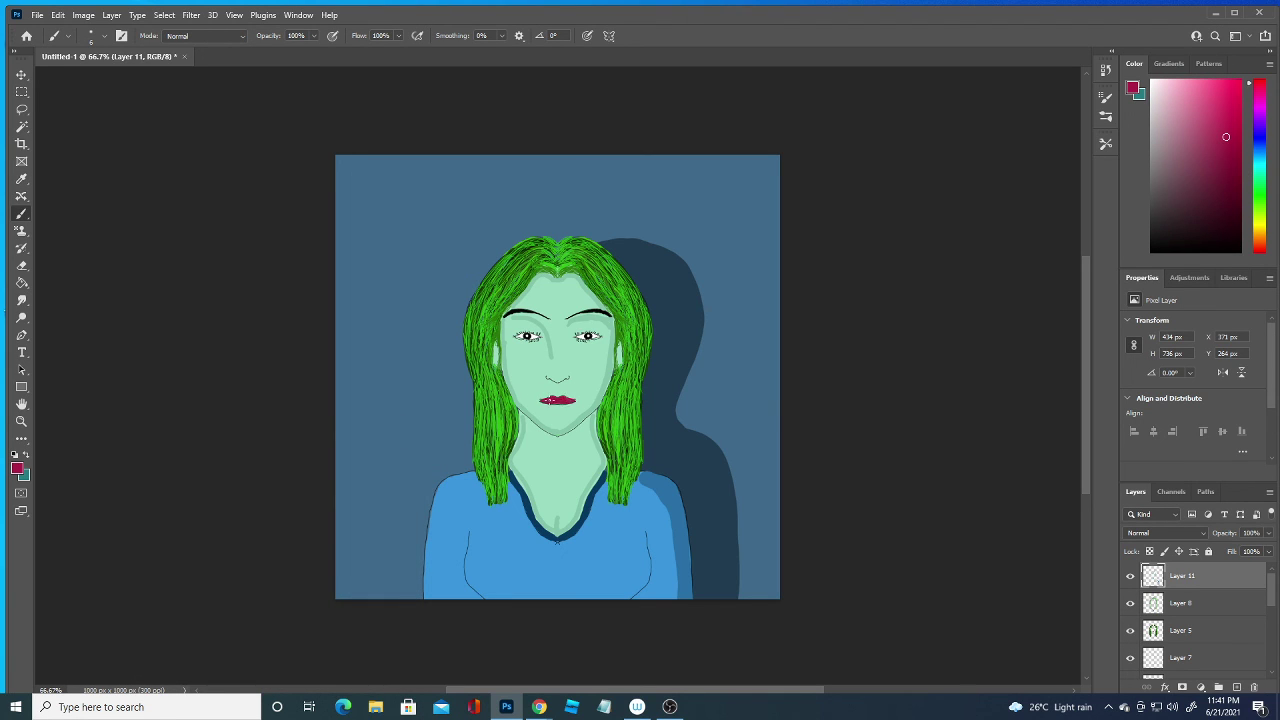
pyautogui.moveTo(545, 401); pyautogui.dragTo(572, 402)
# Set black as the painting colour and the brush size to 1 px.
pyautogui.click(16, 468)
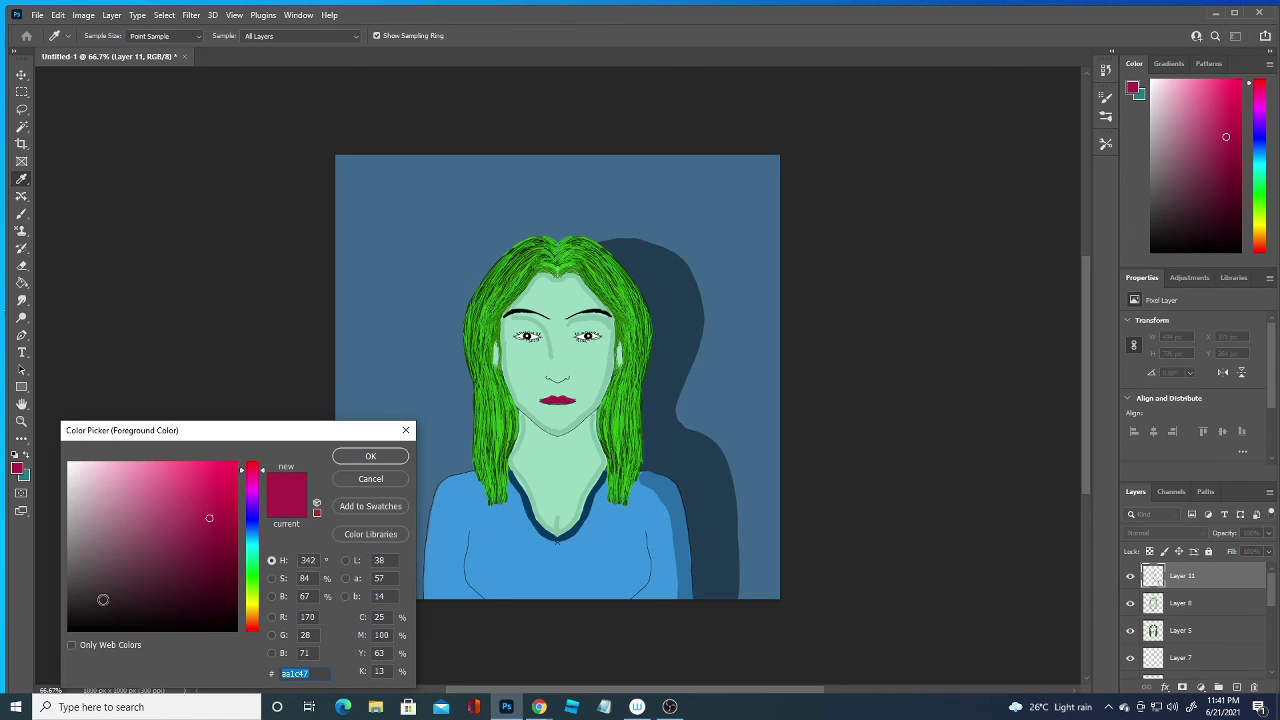
pyautogui.click(69, 630)
pyautogui.click(366, 460)
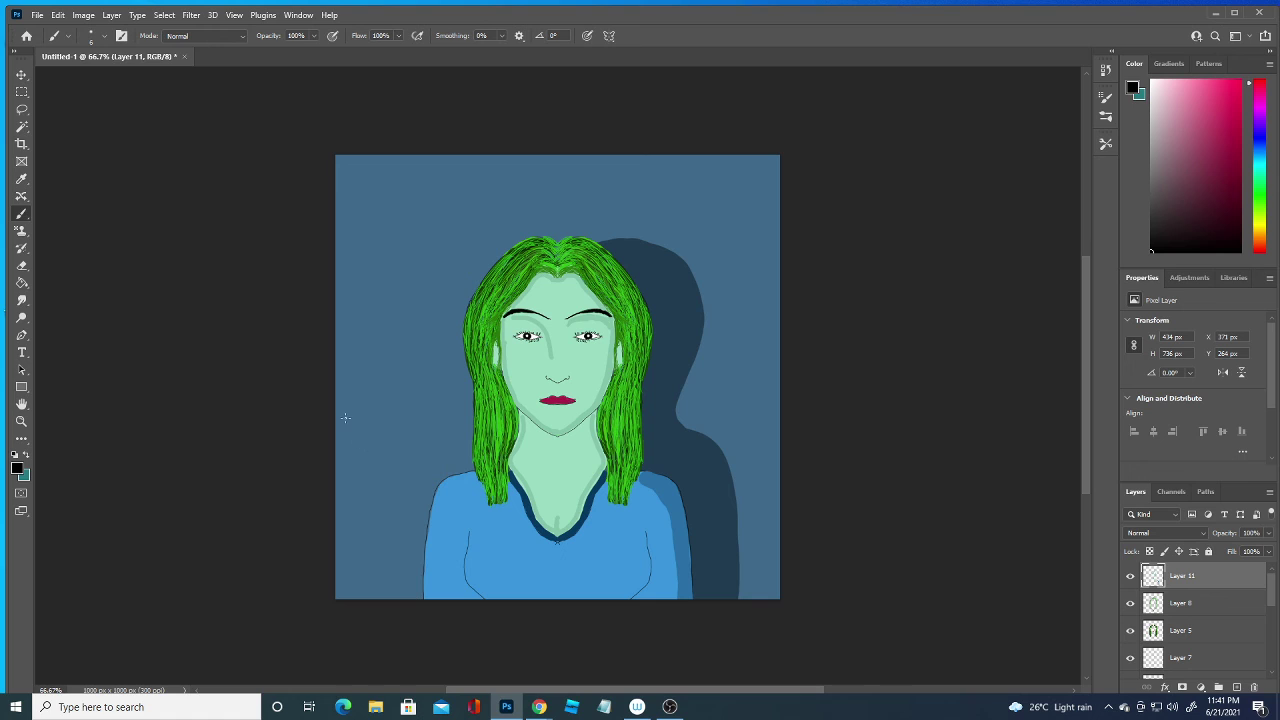
pyautogui.click(105, 38)
pyautogui.press('Down')
pyautogui.press('Down')
pyautogui.press('Down')
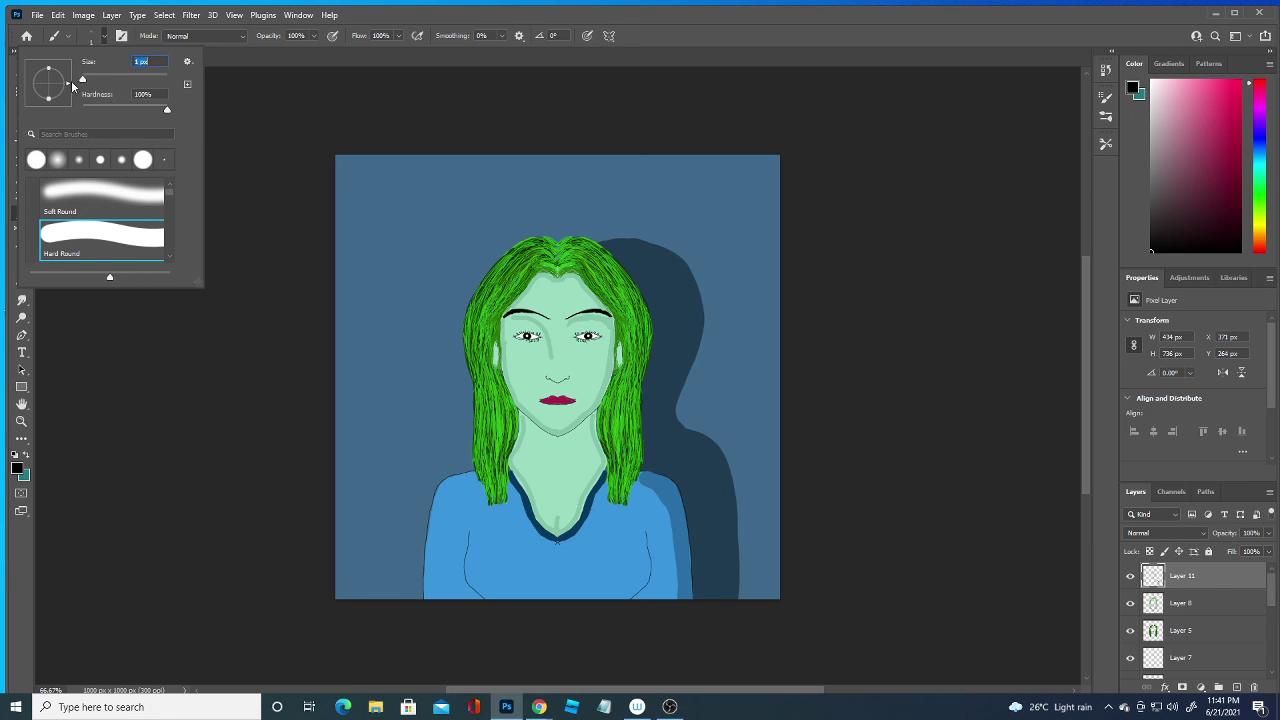
pyautogui.press('Return')
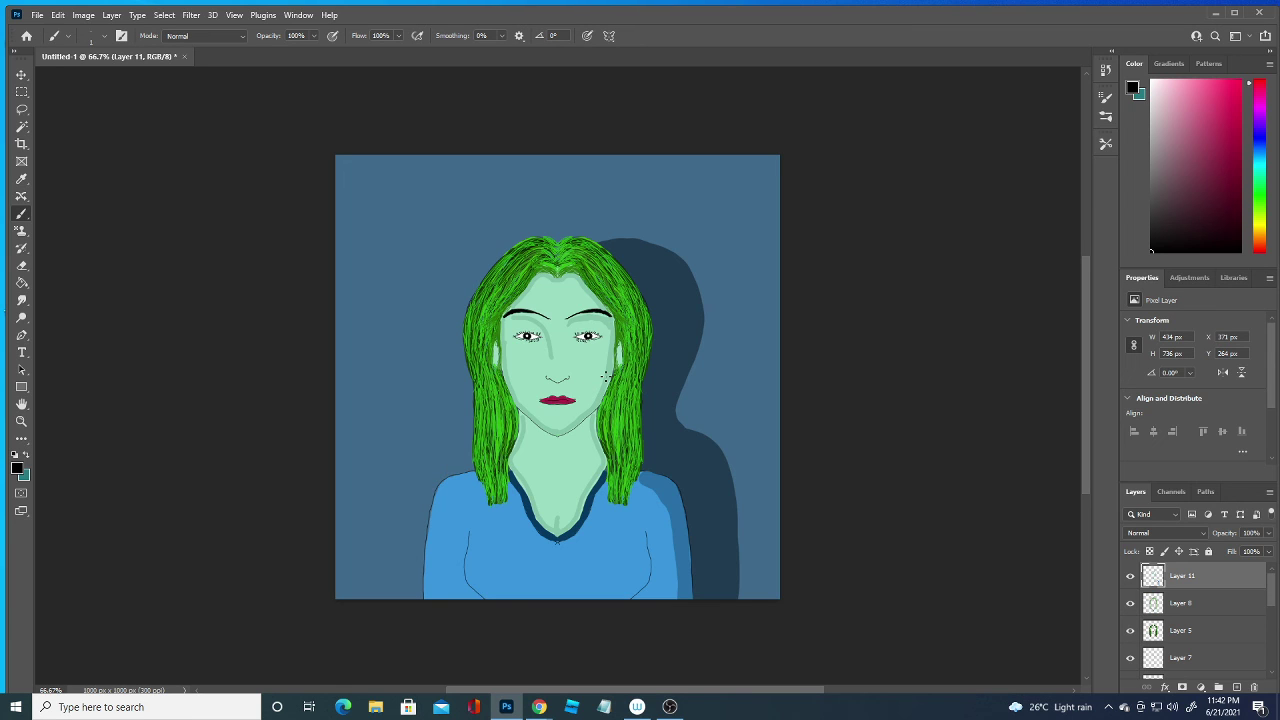
# Sample the shirt's blue and set the brush to 12 px.
pyautogui.click(16, 469)
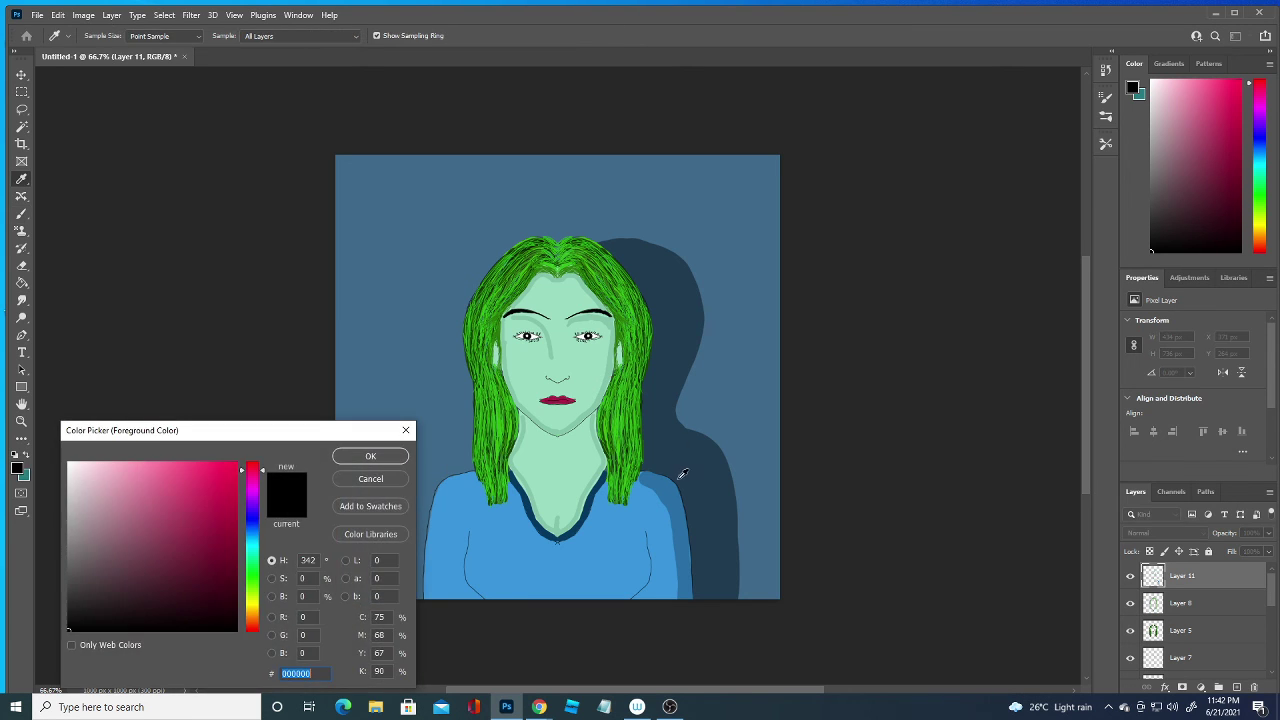
pyautogui.click(674, 490)
pyautogui.click(385, 460)
pyautogui.press('b')
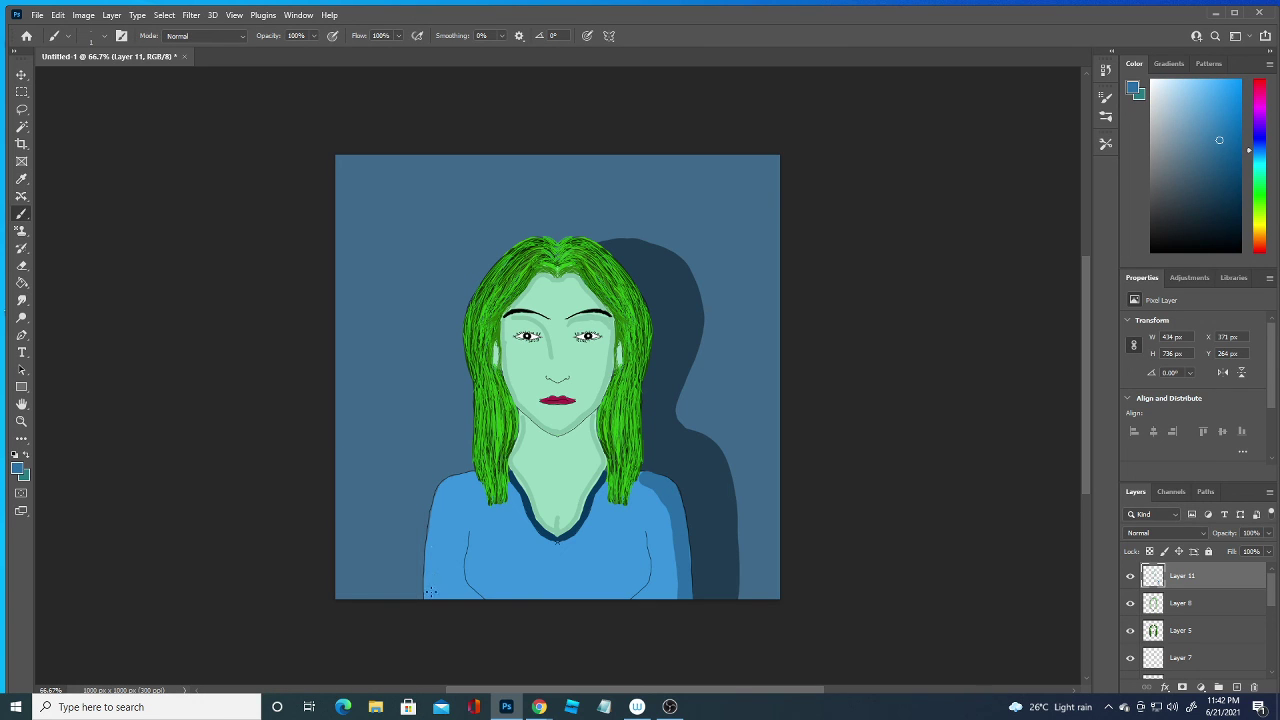
pyautogui.click(104, 36)
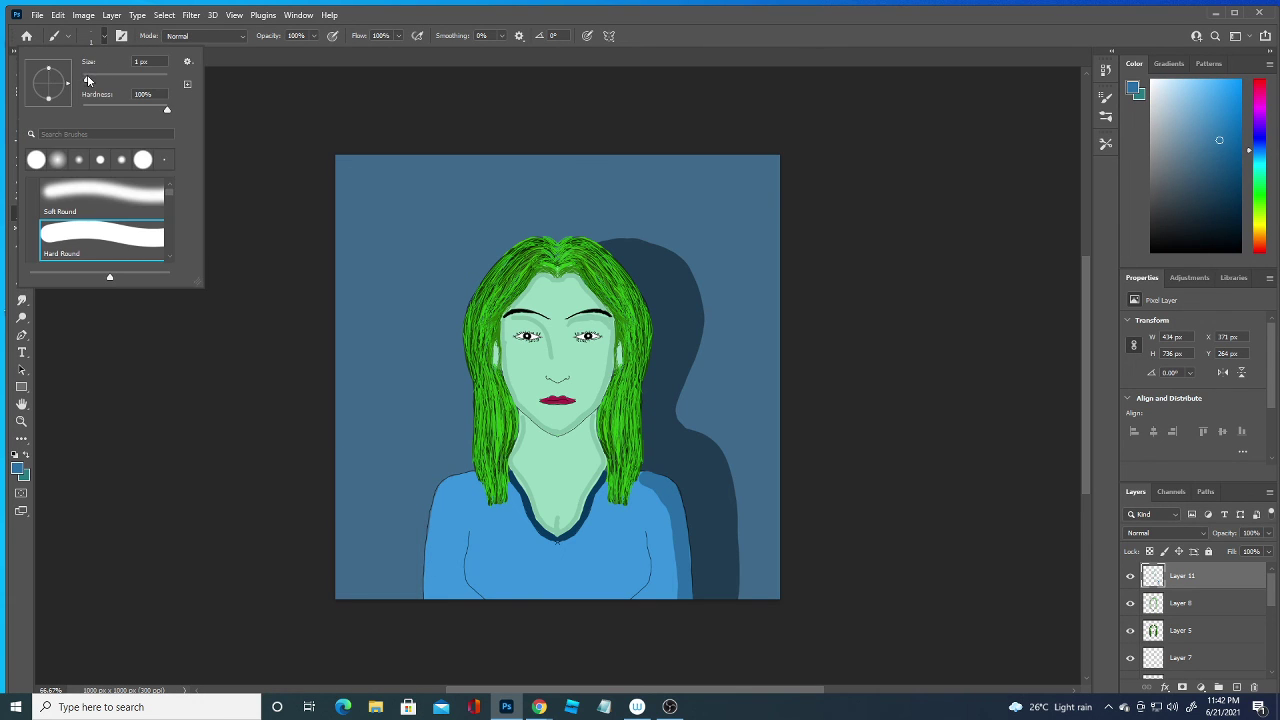
pyautogui.moveTo(86, 80); pyautogui.dragTo(89, 80)
# Shade the shirt's left and lower-left edges with blue strokes, redoing one stroke.
pyautogui.moveTo(472, 532)
pyautogui.mouseDown()
pyautogui.moveTo(466, 565)
pyautogui.moveTo(489, 597)
pyautogui.mouseUp()
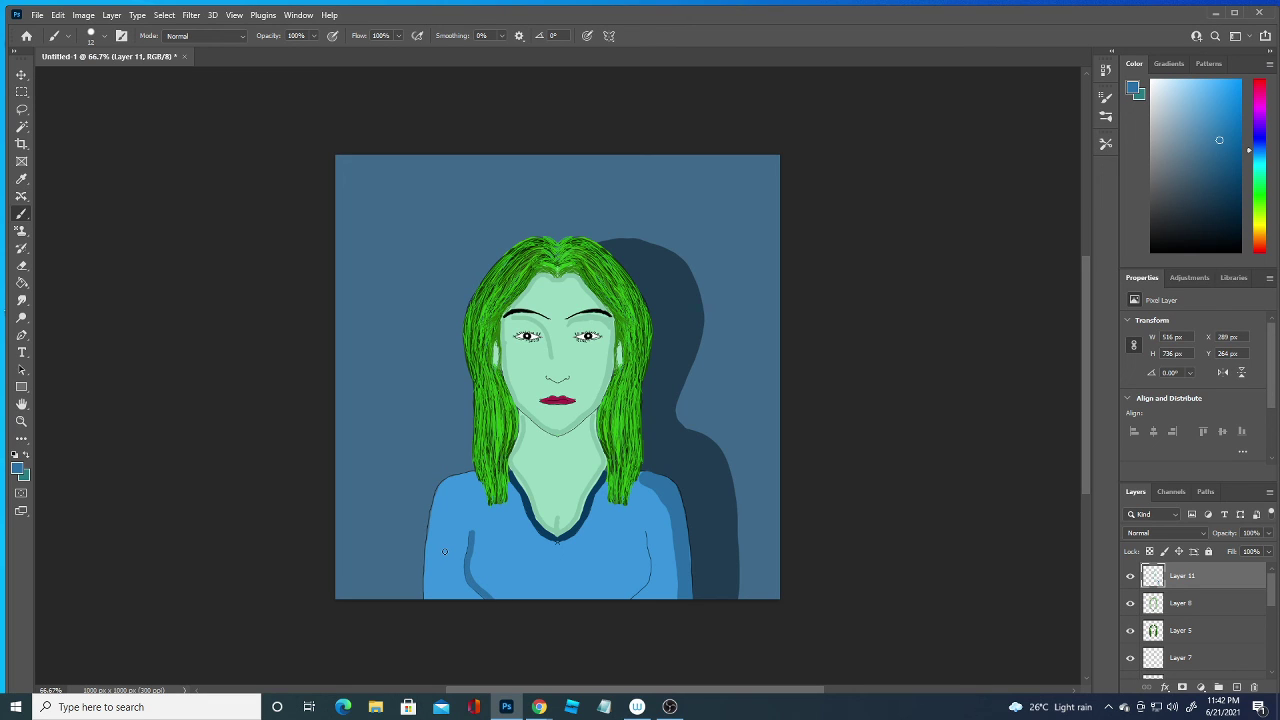
pyautogui.moveTo(429, 598); pyautogui.dragTo(445, 485)
pyautogui.hotkey('ctrl', 'z')
pyautogui.moveTo(426, 598)
pyautogui.mouseDown()
pyautogui.moveTo(437, 508)
pyautogui.moveTo(474, 476)
pyautogui.mouseUp()
pyautogui.moveTo(429, 553)
pyautogui.mouseDown()
pyautogui.moveTo(429, 604)
pyautogui.moveTo(443, 487)
pyautogui.moveTo(474, 462)
pyautogui.mouseUp()
pyautogui.moveTo(1272, 598); pyautogui.dragTo(1268, 700)
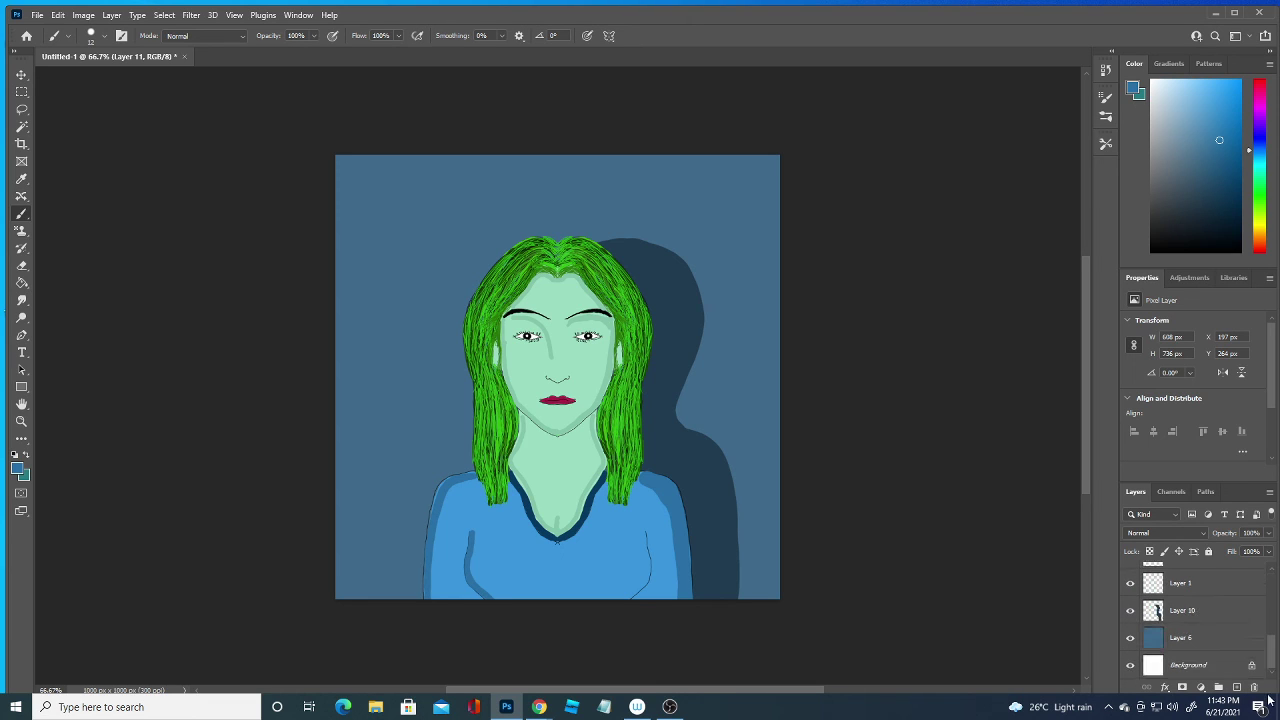
pyautogui.click(1196, 640)
pyautogui.press('i')
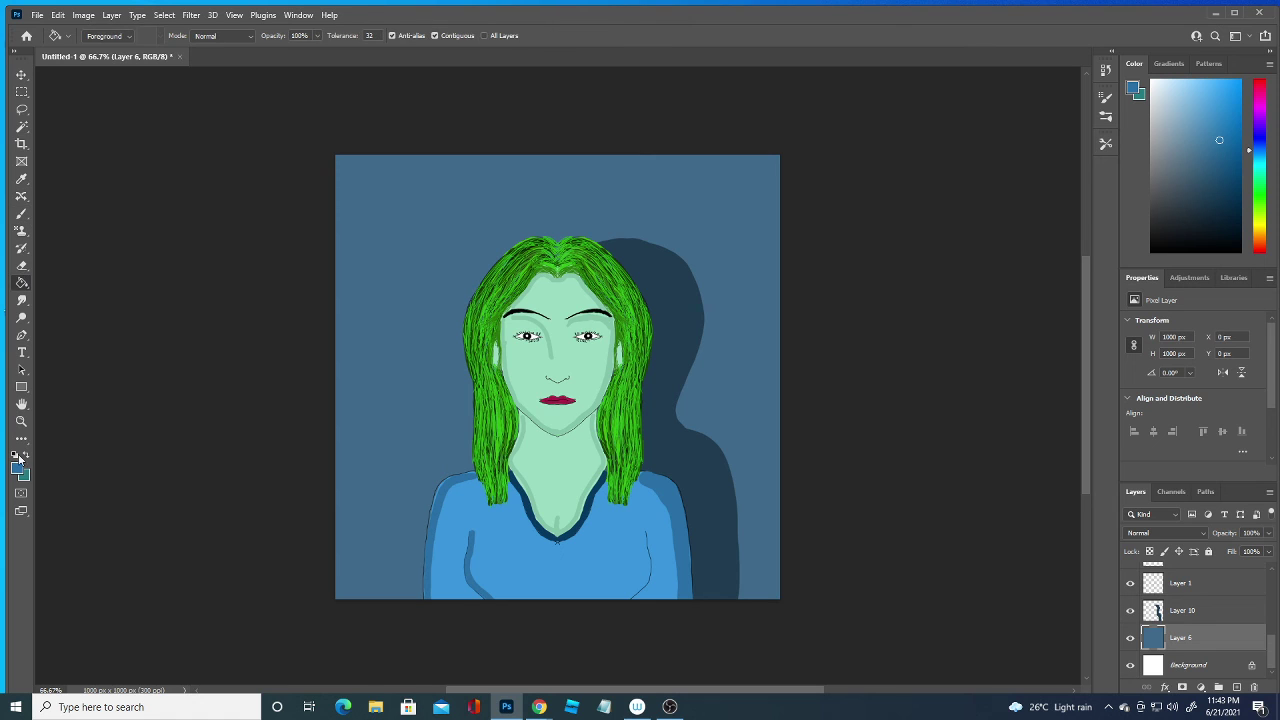
pyautogui.click(17, 466)
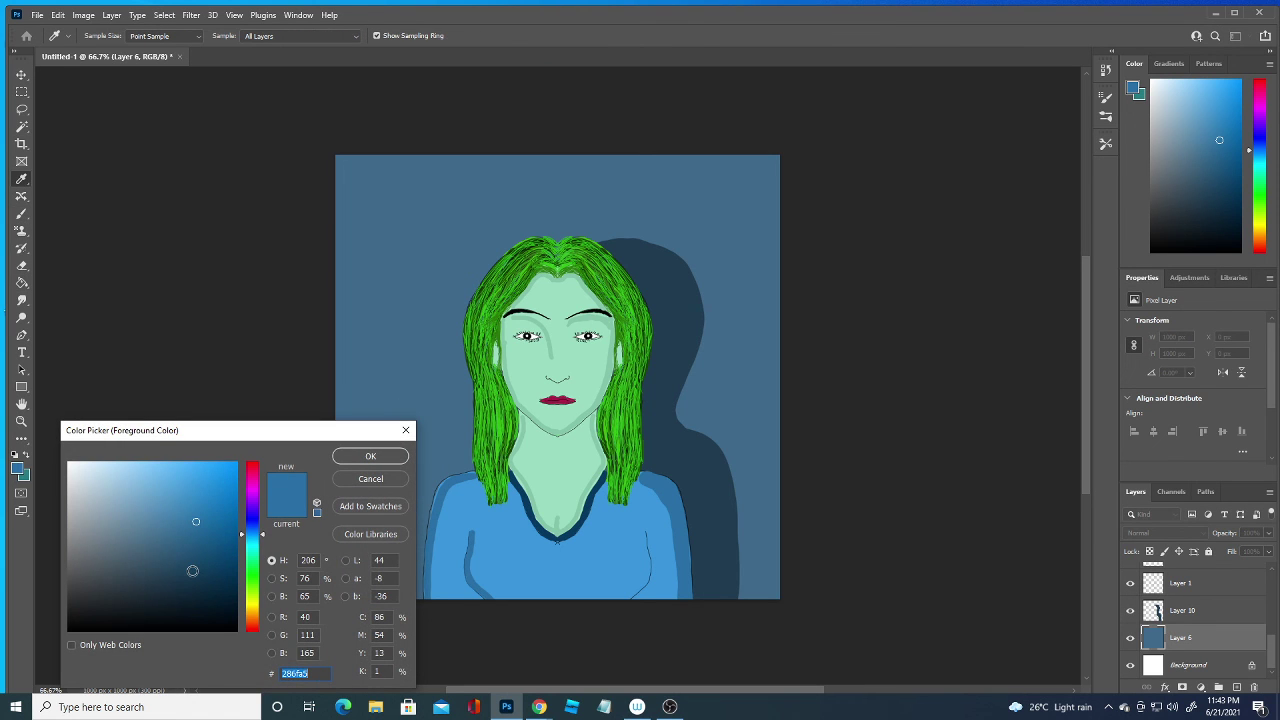
pyautogui.click(192, 571)
pyautogui.click(356, 456)
pyautogui.press('g')
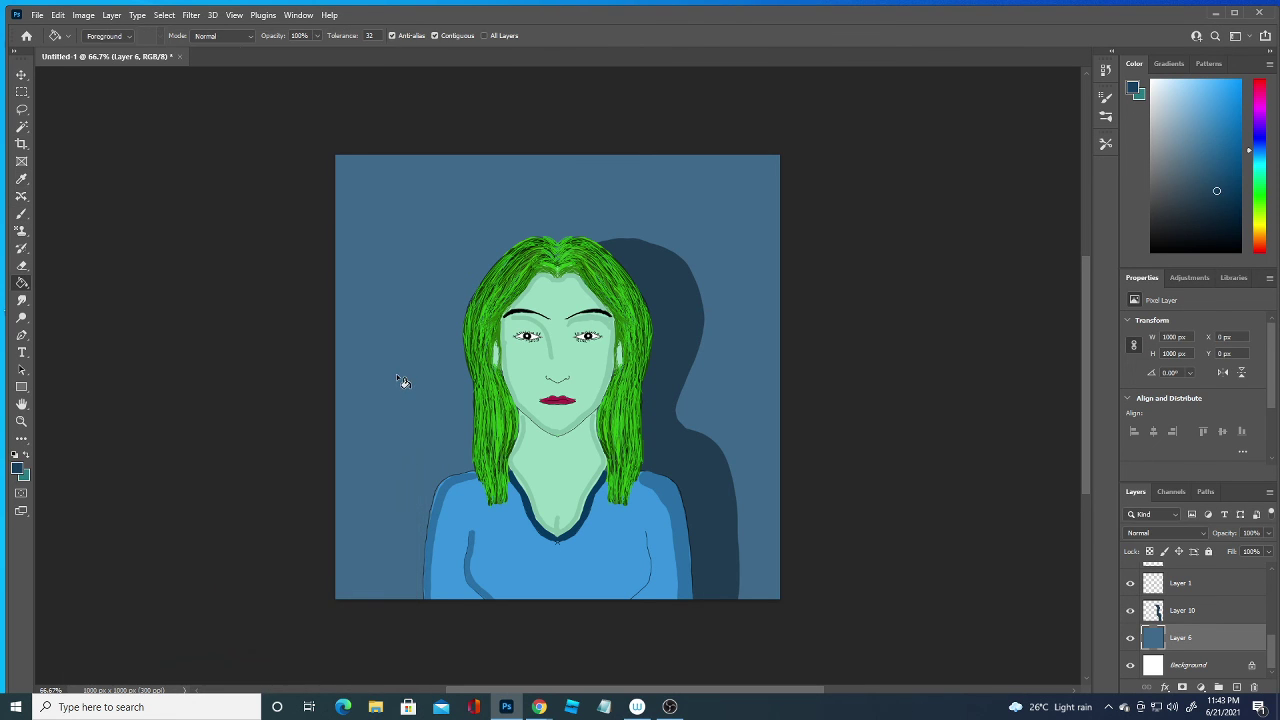
pyautogui.click(396, 373)
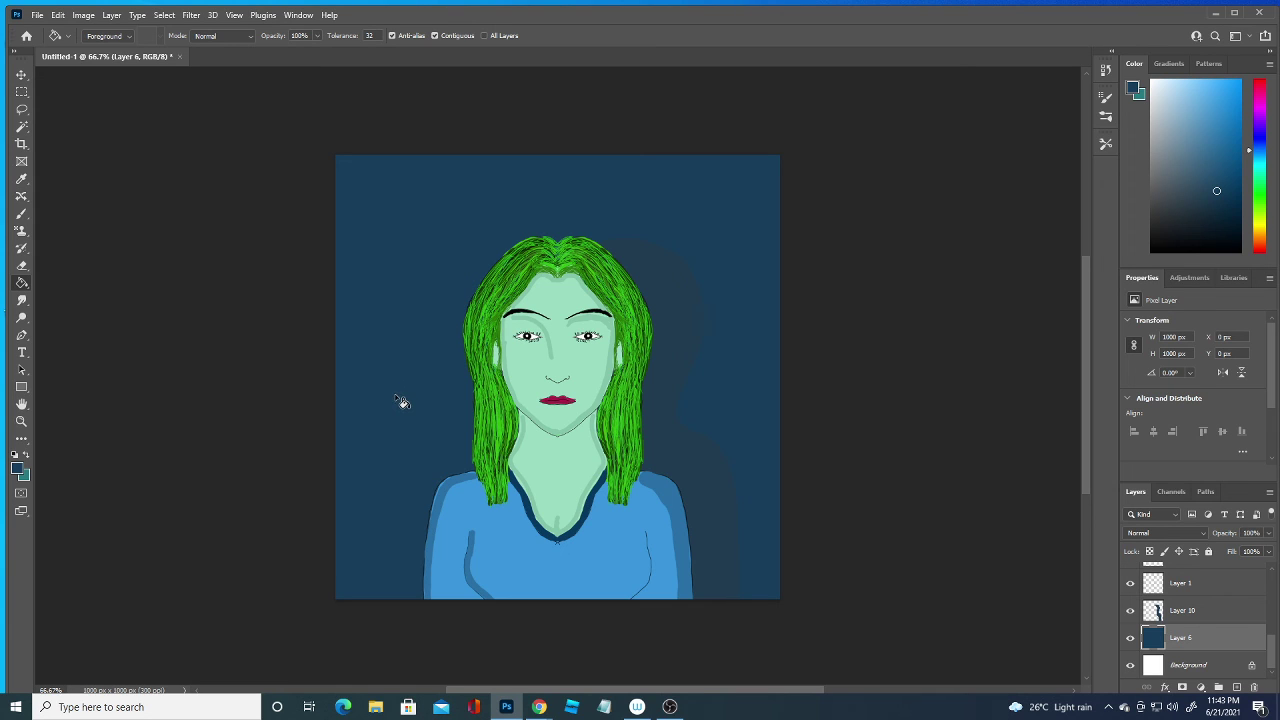
pyautogui.hotkey('ctrl', 'z')
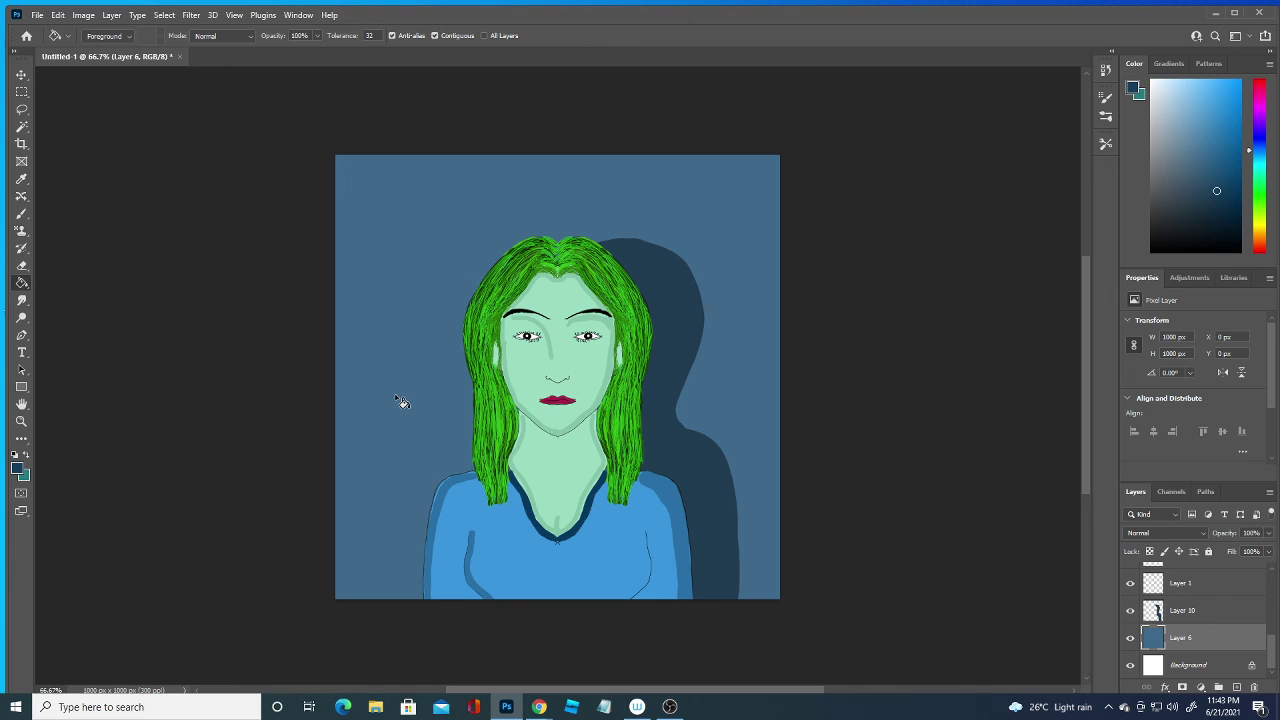
pyautogui.click(20, 470)
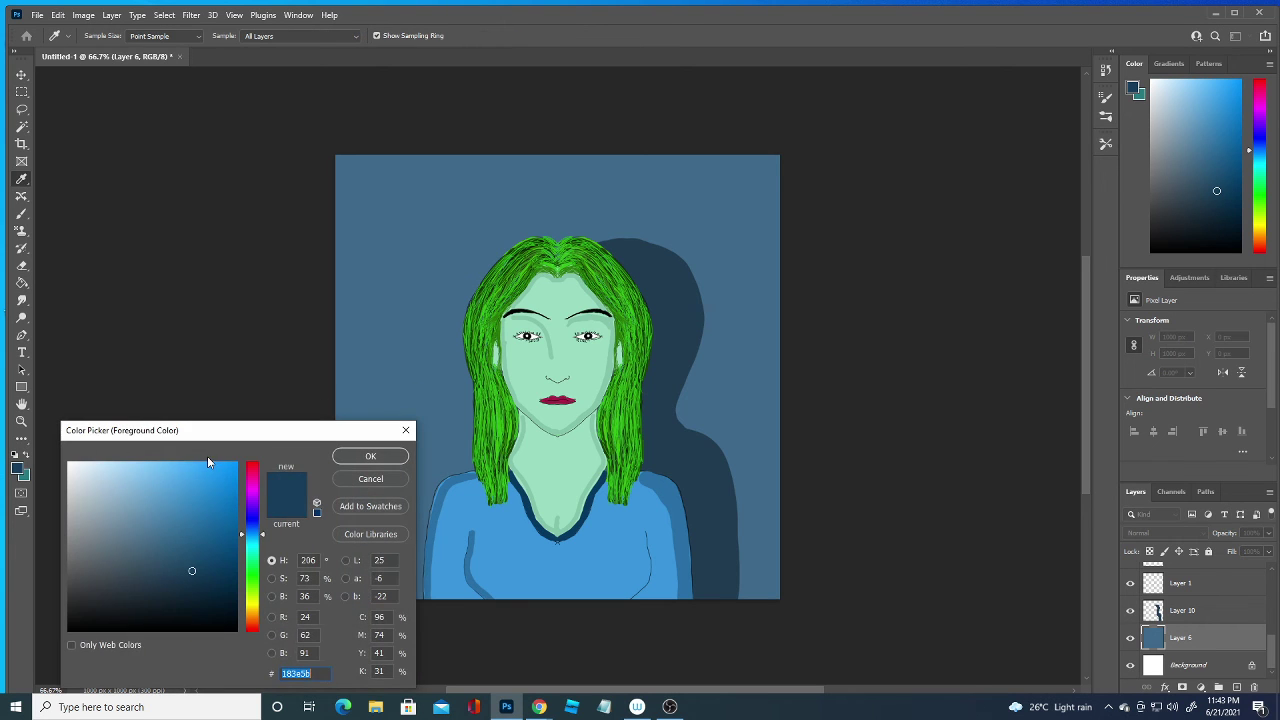
pyautogui.click(203, 537)
pyautogui.click(370, 456)
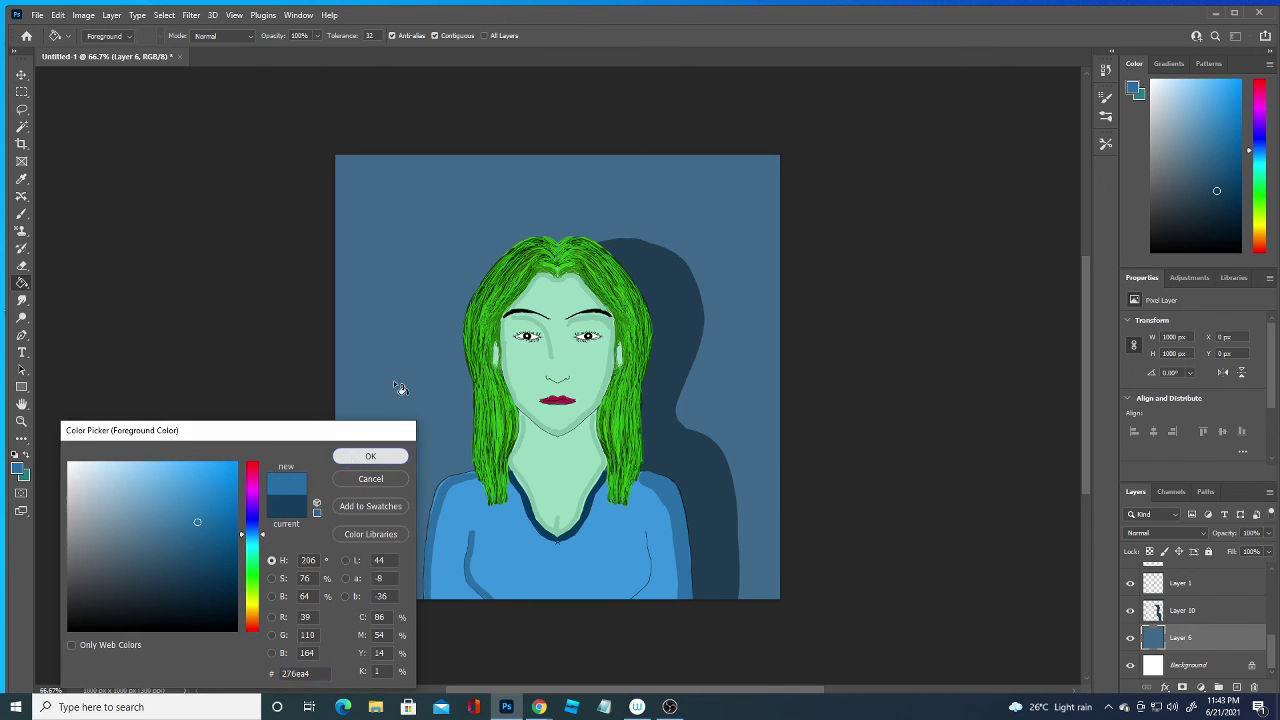
pyautogui.click(406, 364)
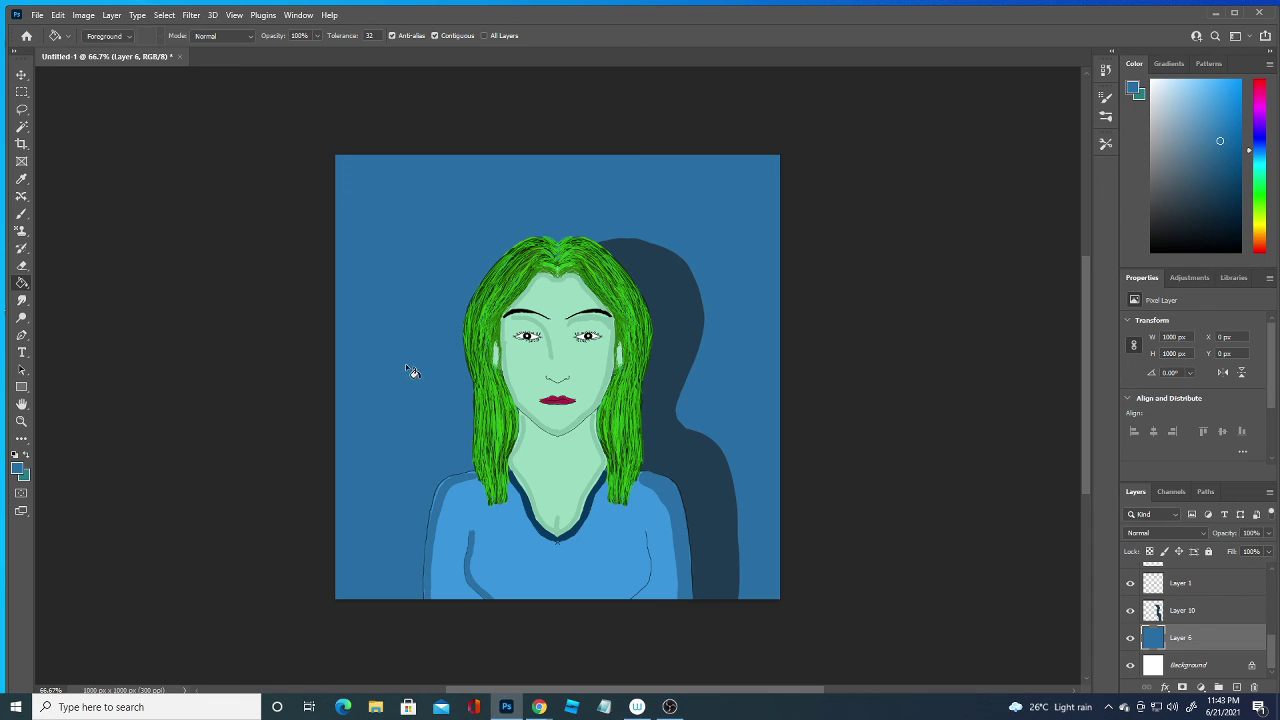
pyautogui.hotkey('ctrl', 'z')
pyautogui.click(18, 468)
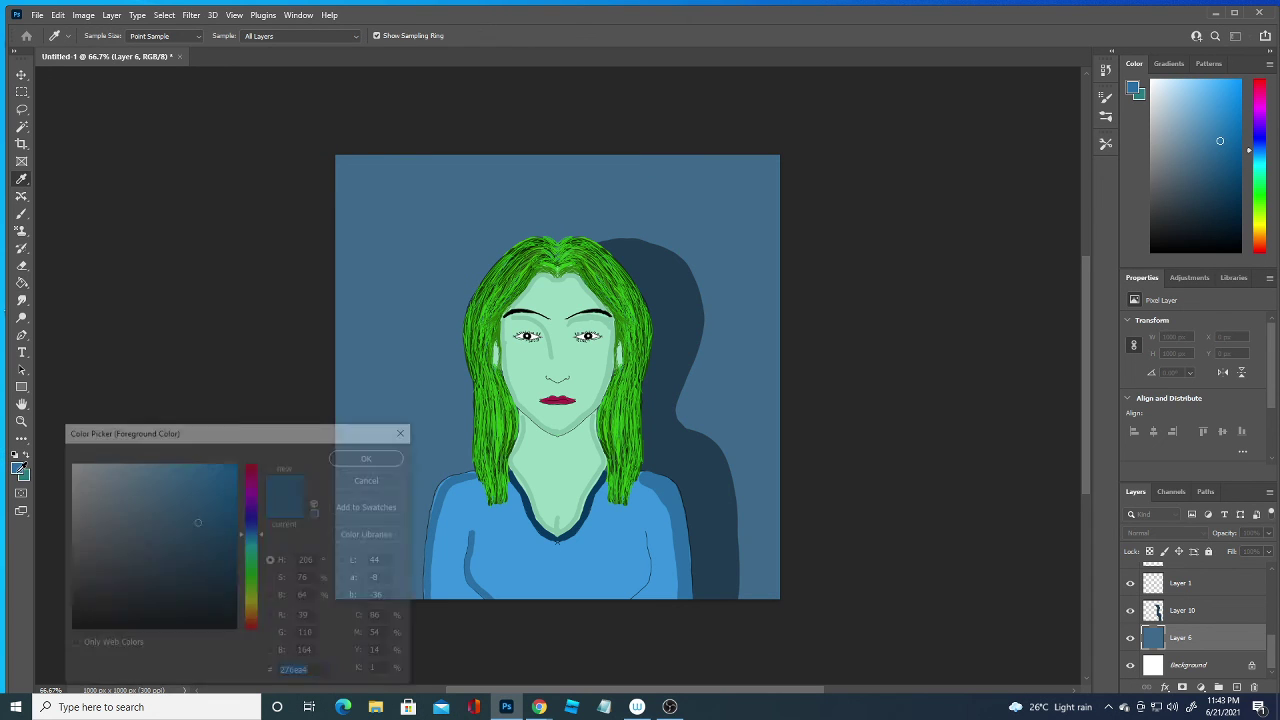
pyautogui.click(233, 486)
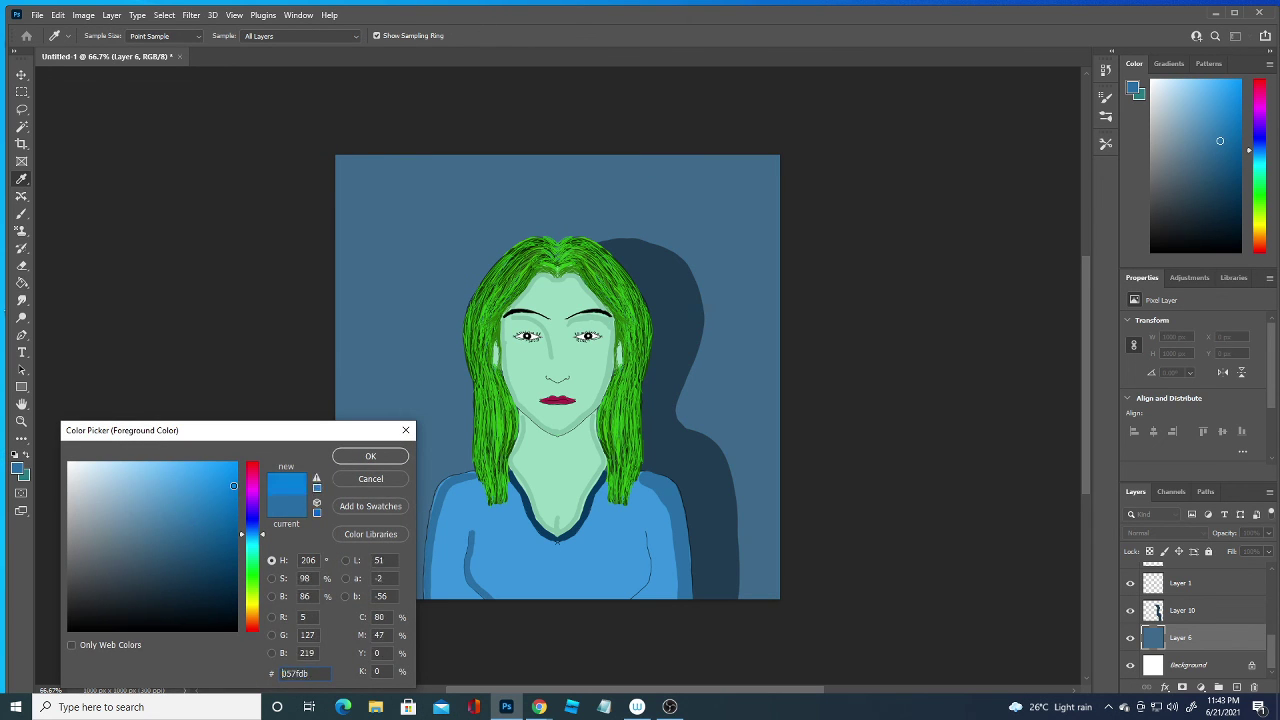
pyautogui.click(370, 456)
pyautogui.click(408, 374)
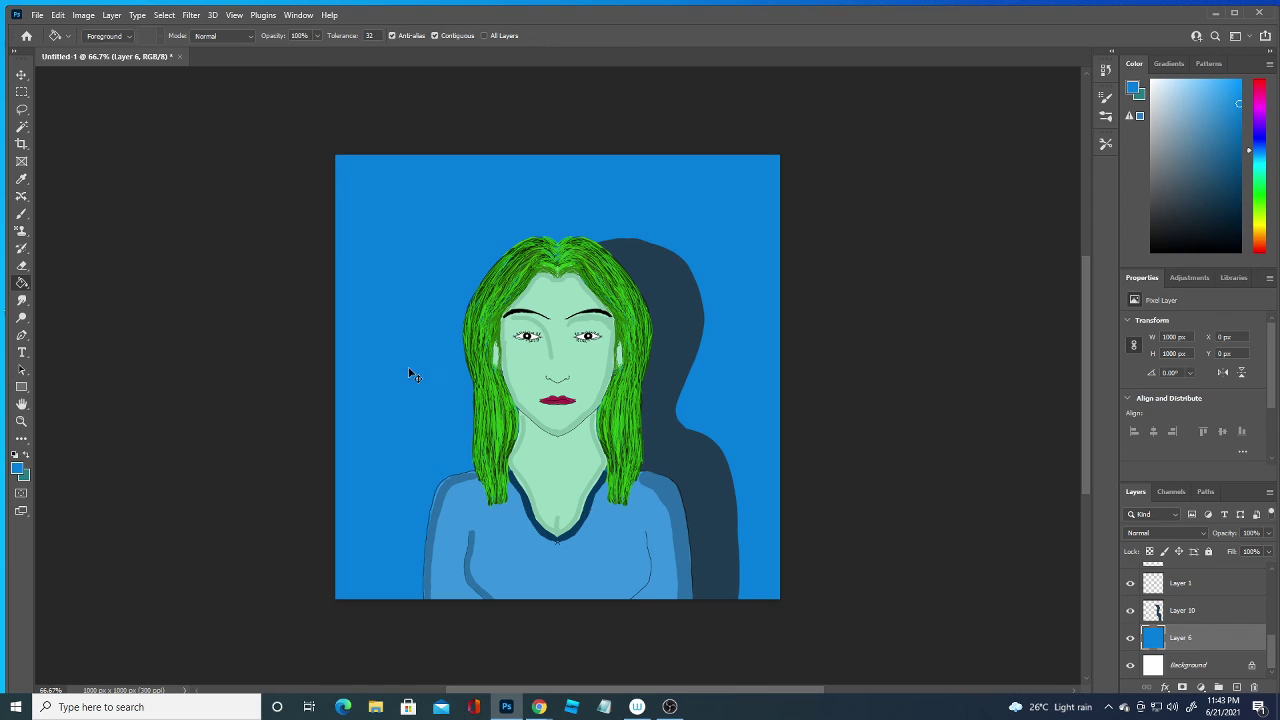
pyautogui.hotkey('ctrl', 'z')
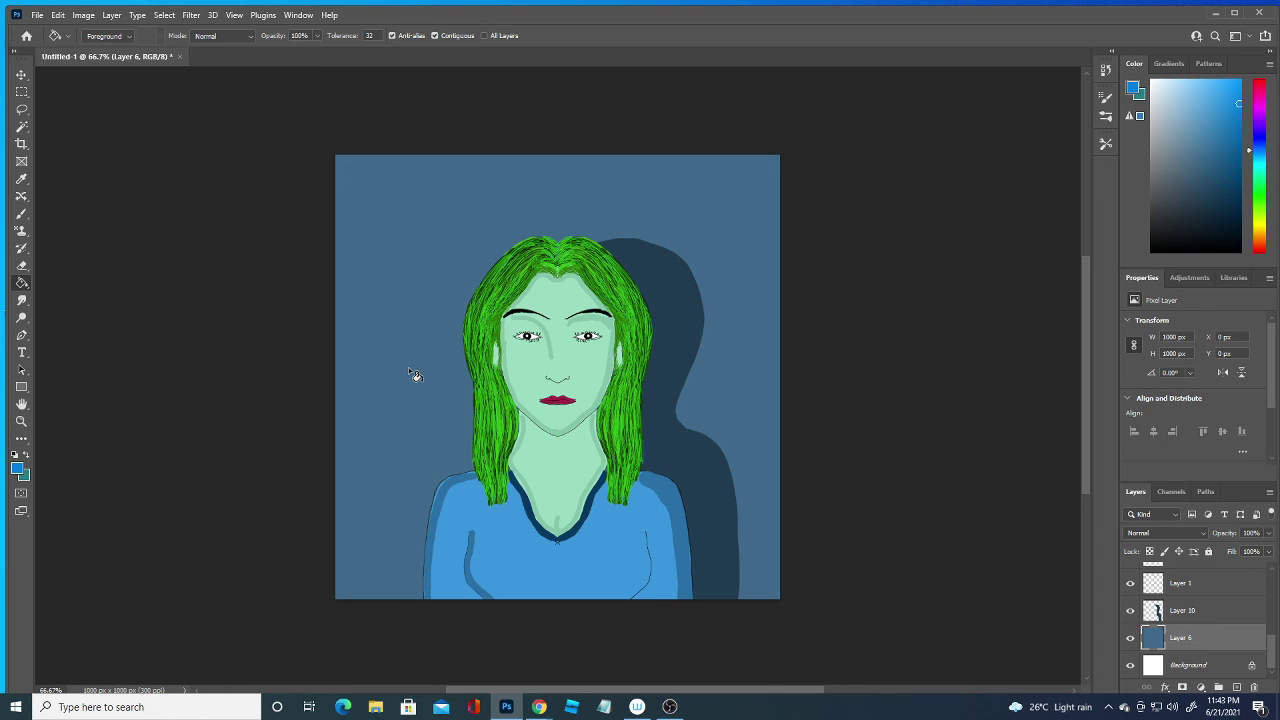
# Set up the Brush with a white foreground colour and a 1 px size.
pyautogui.click(21, 213)
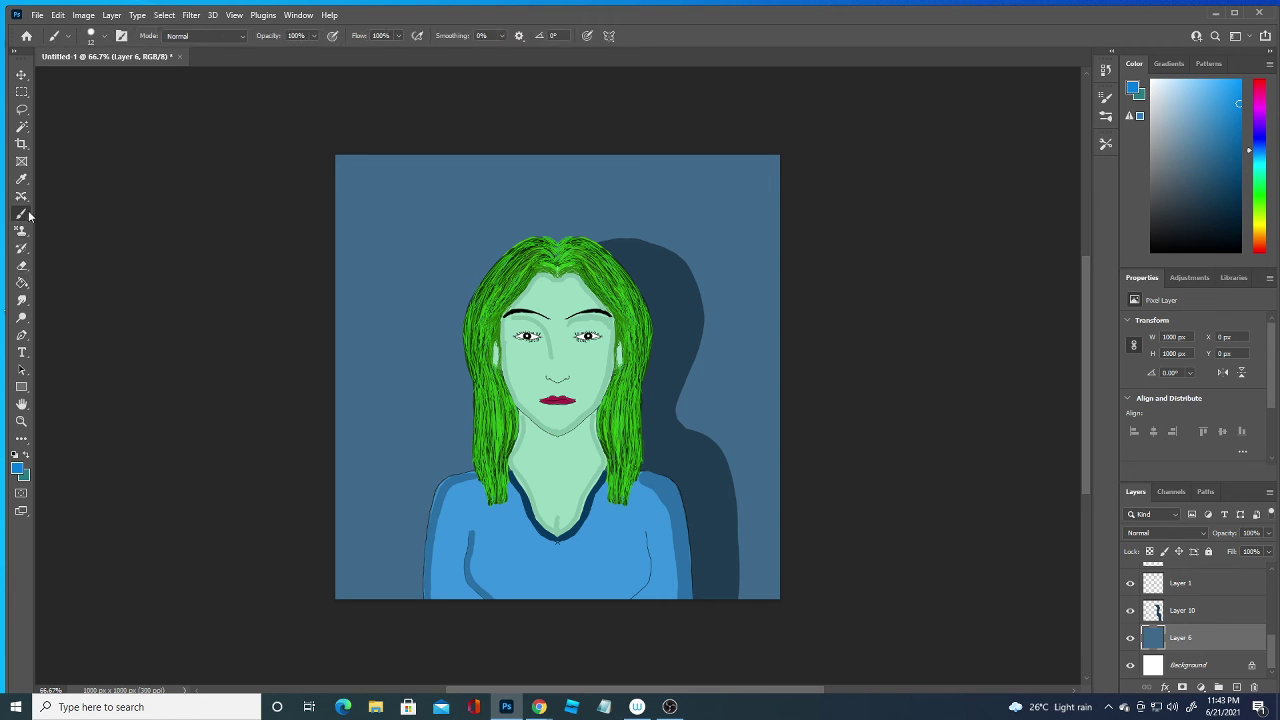
pyautogui.click(17, 468)
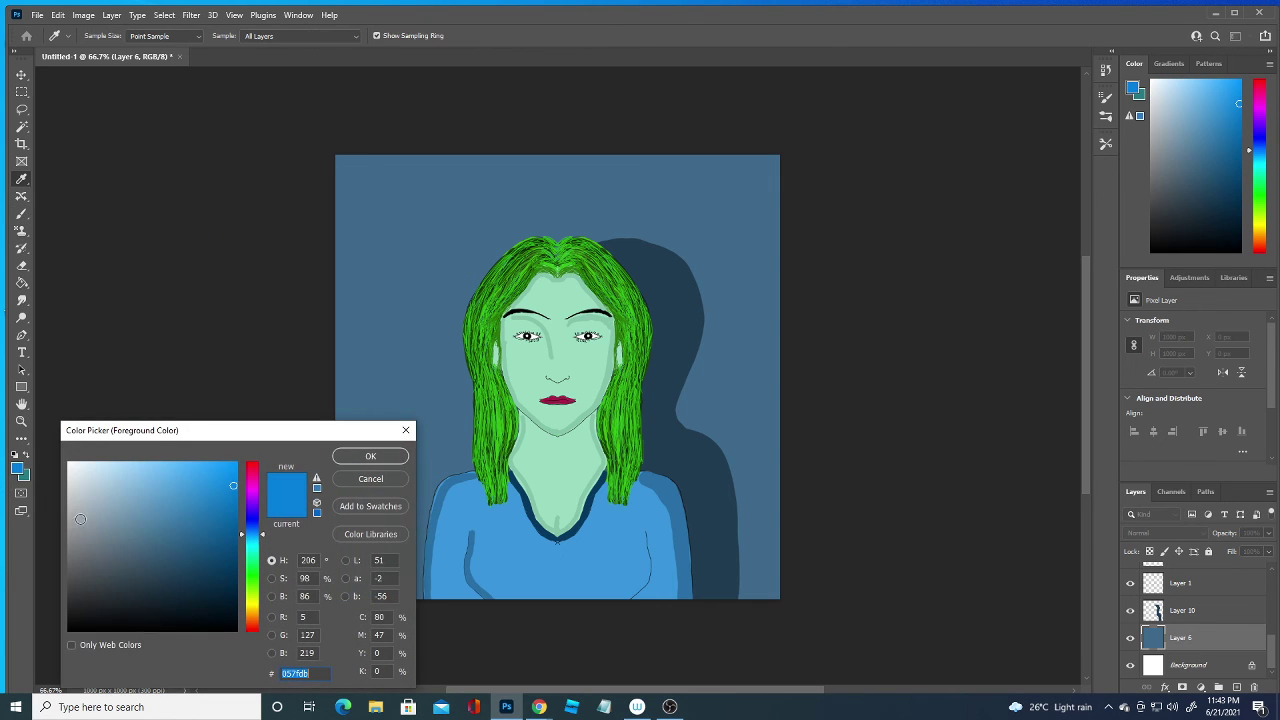
pyautogui.moveTo(116, 522); pyautogui.dragTo(58, 449)
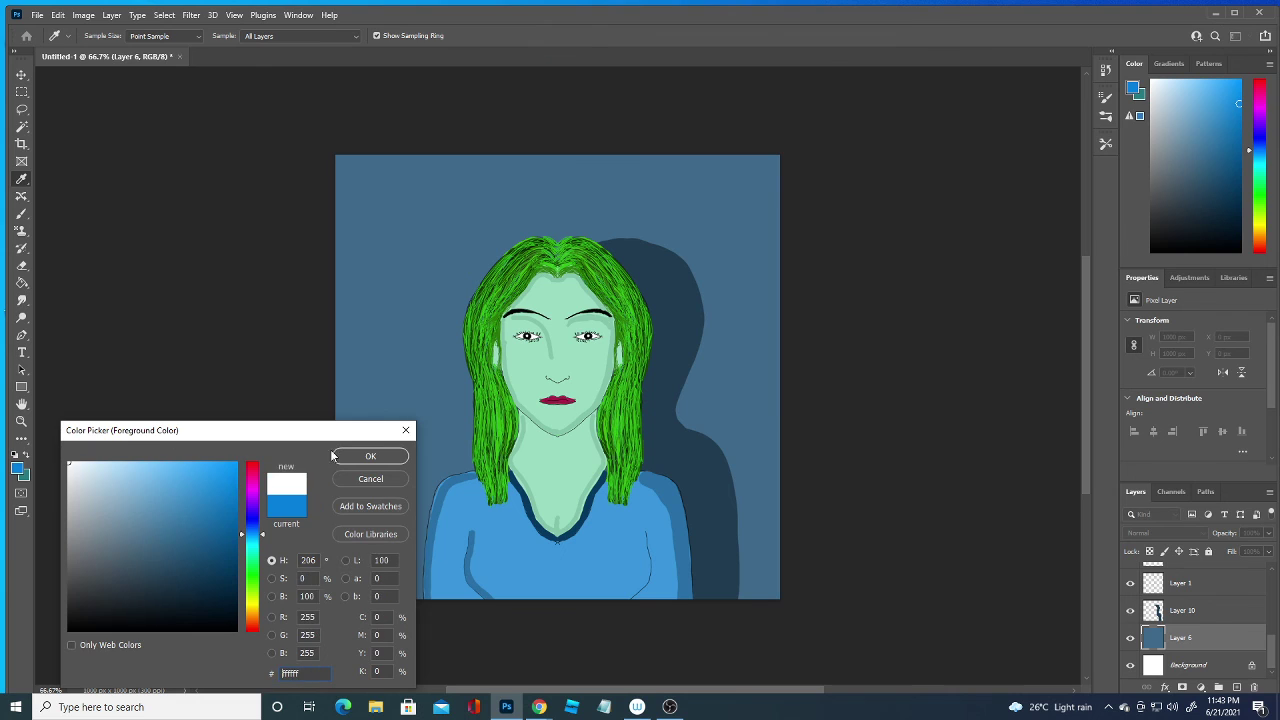
pyautogui.click(337, 457)
pyautogui.click(104, 36)
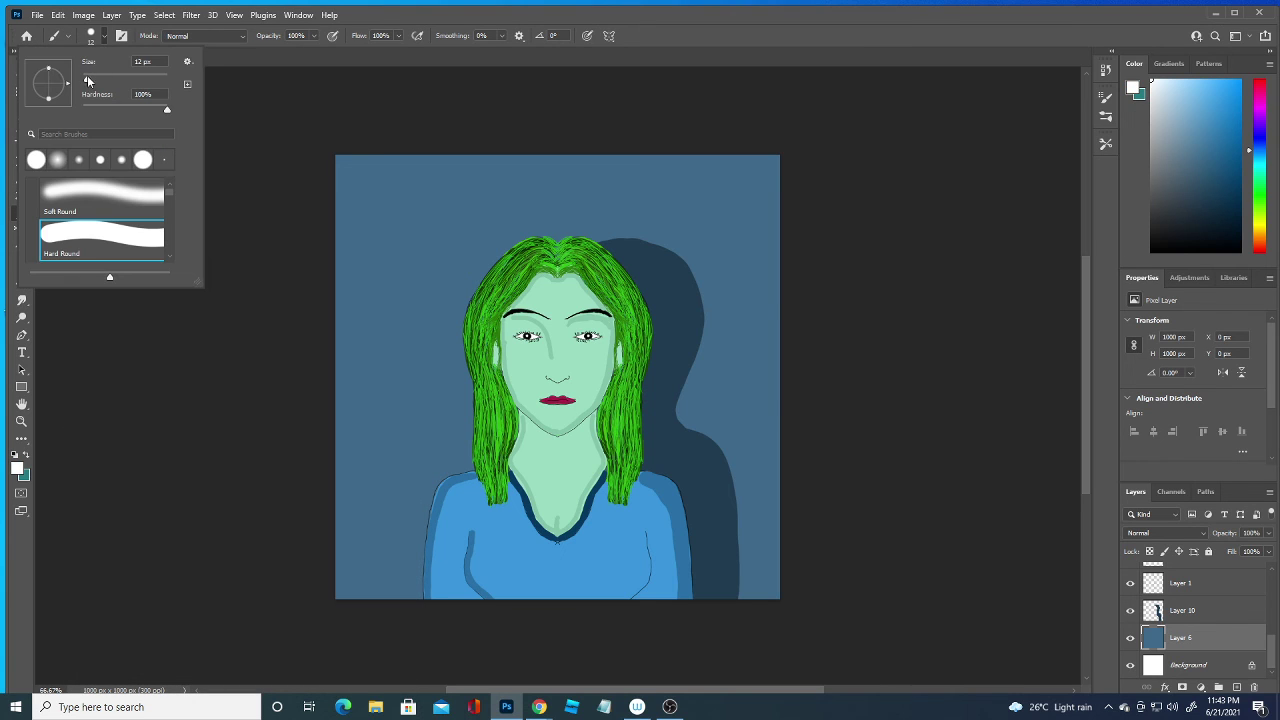
pyautogui.moveTo(88, 79); pyautogui.dragTo(70, 76)
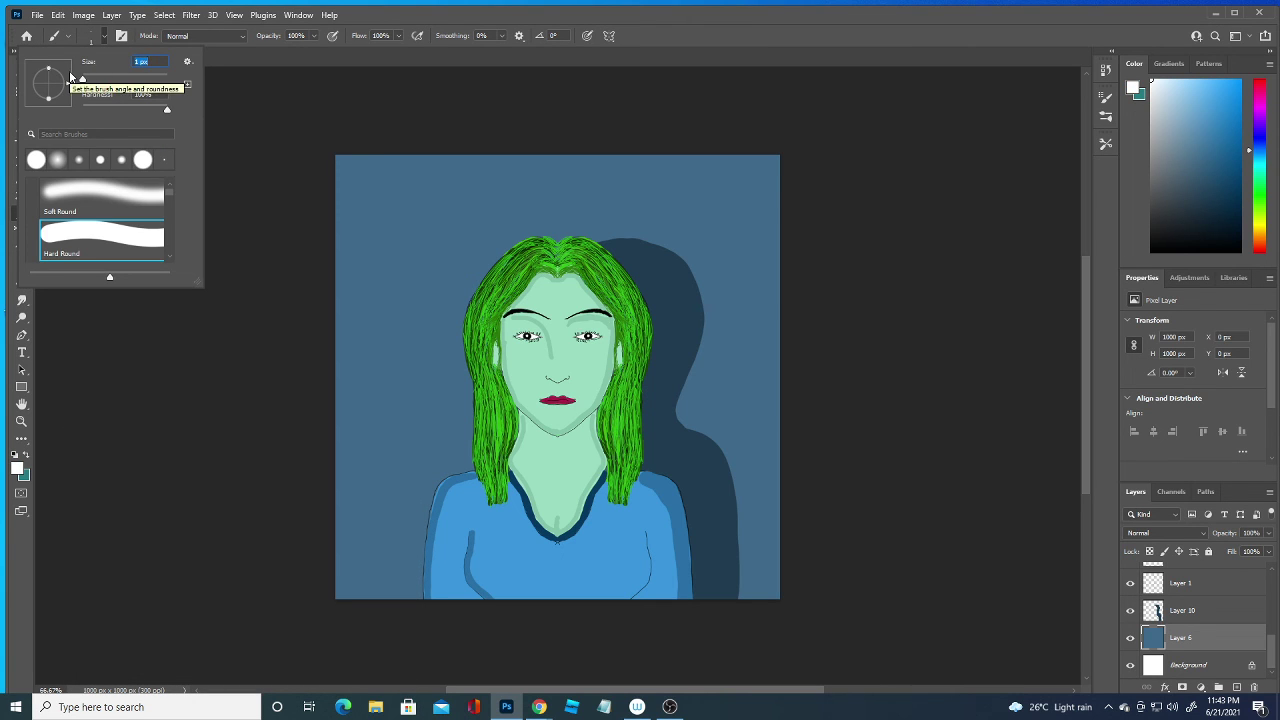
# Add a new layer above Layer 6 and paint small white test marks below the neckline.
pyautogui.click(1237, 687)
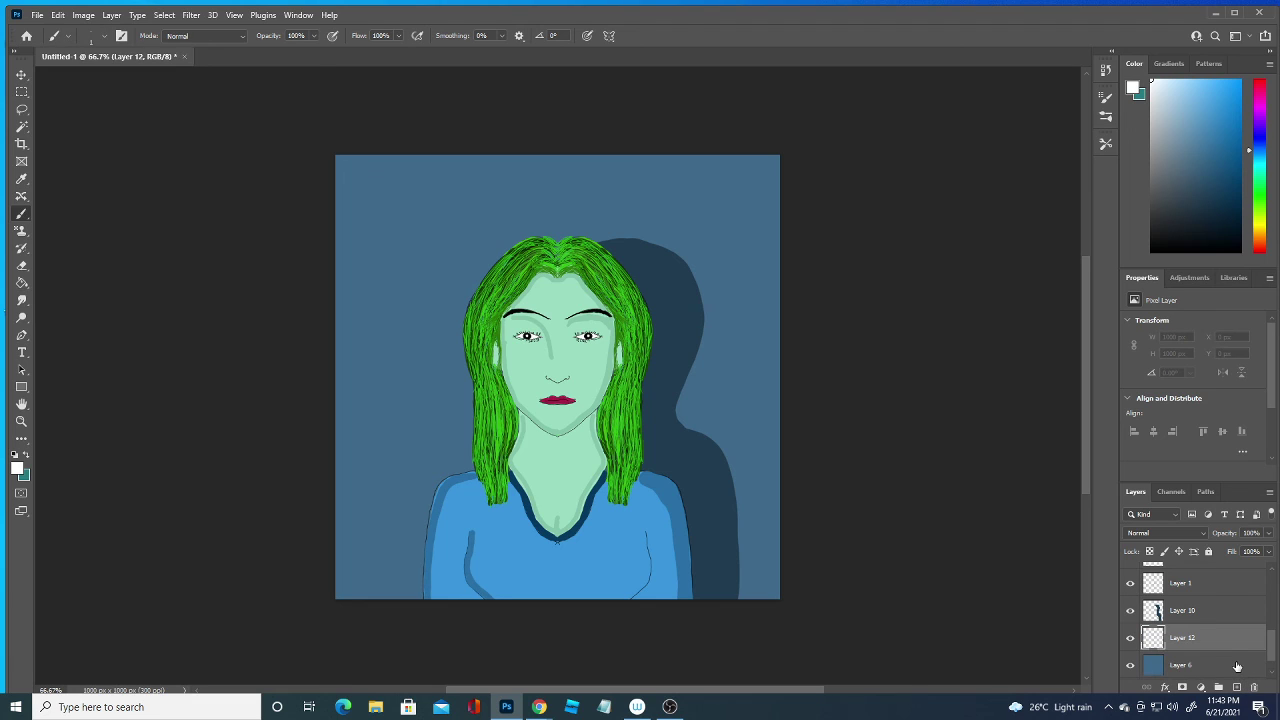
pyautogui.moveTo(556, 553); pyautogui.dragTo(567, 540)
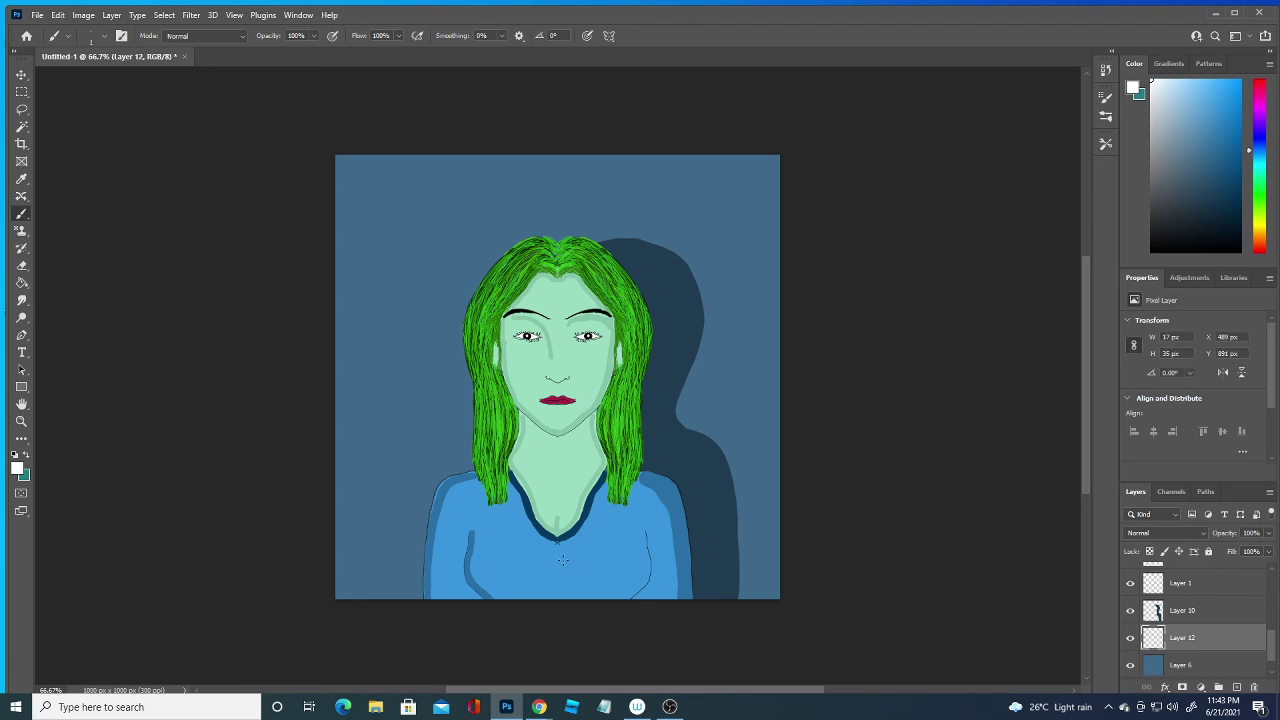
pyautogui.click(568, 538)
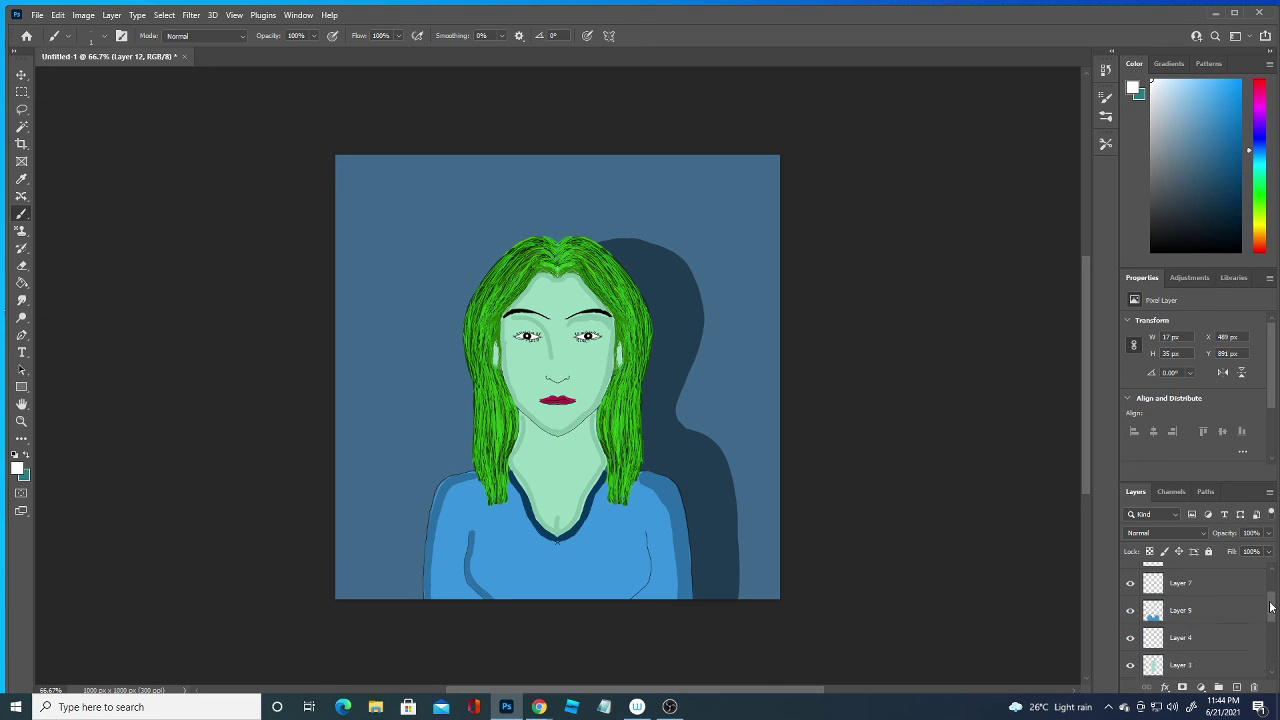
# On a new layer above Layer 11, handwrite and underline the 'Code 43' lettering on the shirt.
pyautogui.moveTo(1271, 648); pyautogui.dragTo(1271, 570)
pyautogui.click(1228, 578)
pyautogui.click(1237, 687)
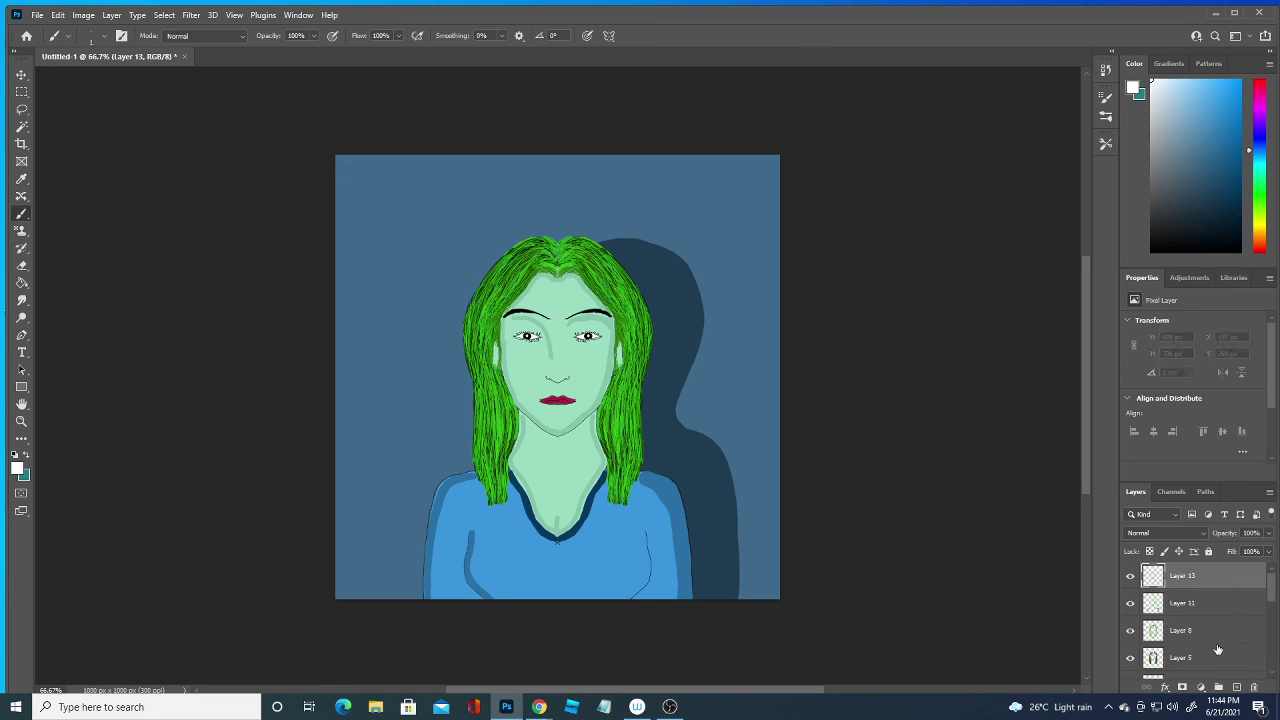
pyautogui.moveTo(548, 563); pyautogui.dragTo(595, 560)
pyautogui.hotkey('ctrl', 'z')
pyautogui.moveTo(596, 550); pyautogui.dragTo(611, 565)
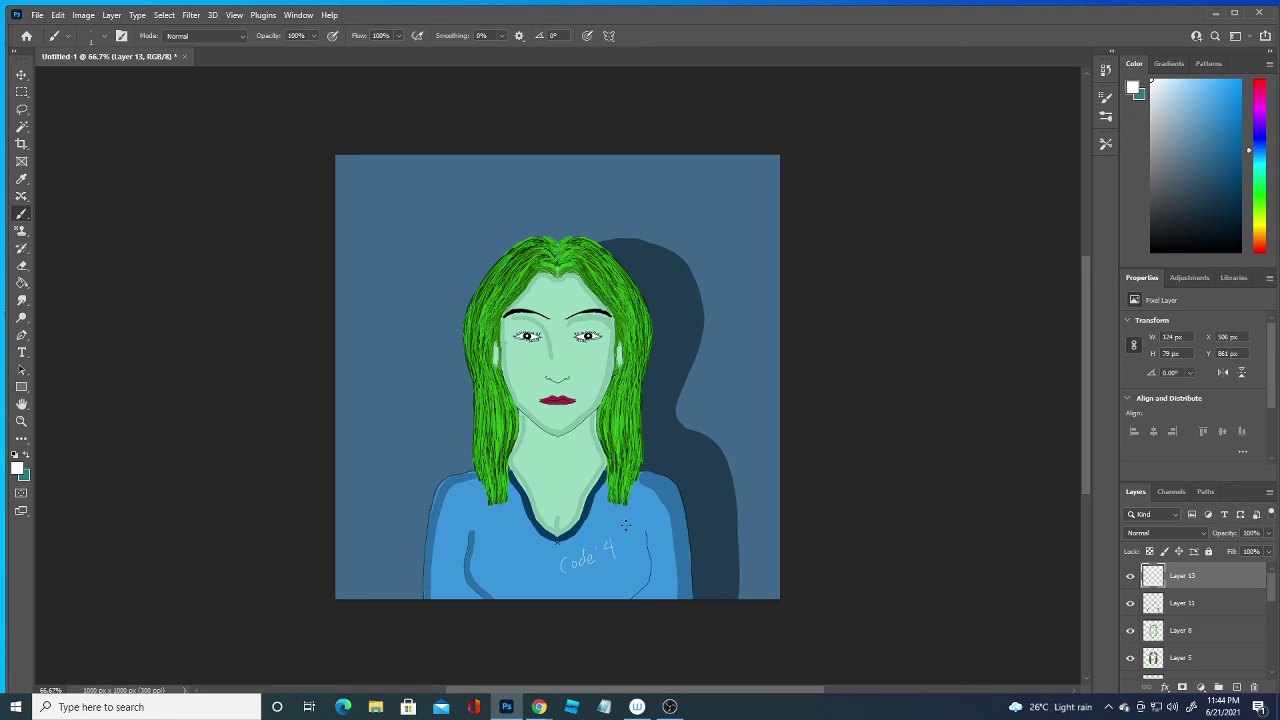
pyautogui.hotkey('ctrl', 'z')
pyautogui.hotkey('ctrl', 'z')
pyautogui.moveTo(606, 541); pyautogui.dragTo(613, 553)
pyautogui.moveTo(612, 540)
pyautogui.mouseDown()
pyautogui.moveTo(611, 562)
pyautogui.moveTo(625, 549)
pyautogui.mouseUp()
pyautogui.moveTo(575, 592); pyautogui.dragTo(636, 552)
# Hide the lettering layer and draw a white signature on a new layer on the lower shirt.
pyautogui.click(1130, 576)
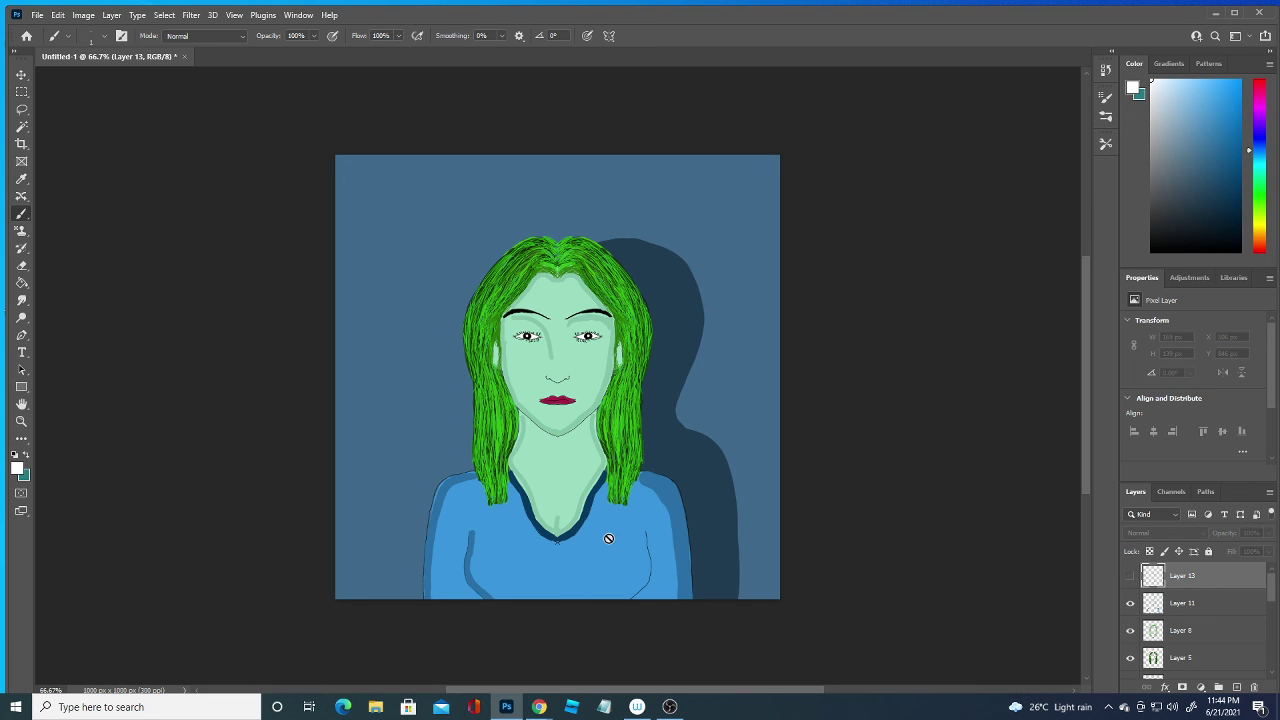
pyautogui.click(1237, 687)
pyautogui.moveTo(592, 562)
pyautogui.mouseDown()
pyautogui.moveTo(585, 580)
pyautogui.moveTo(614, 555)
pyautogui.mouseUp()
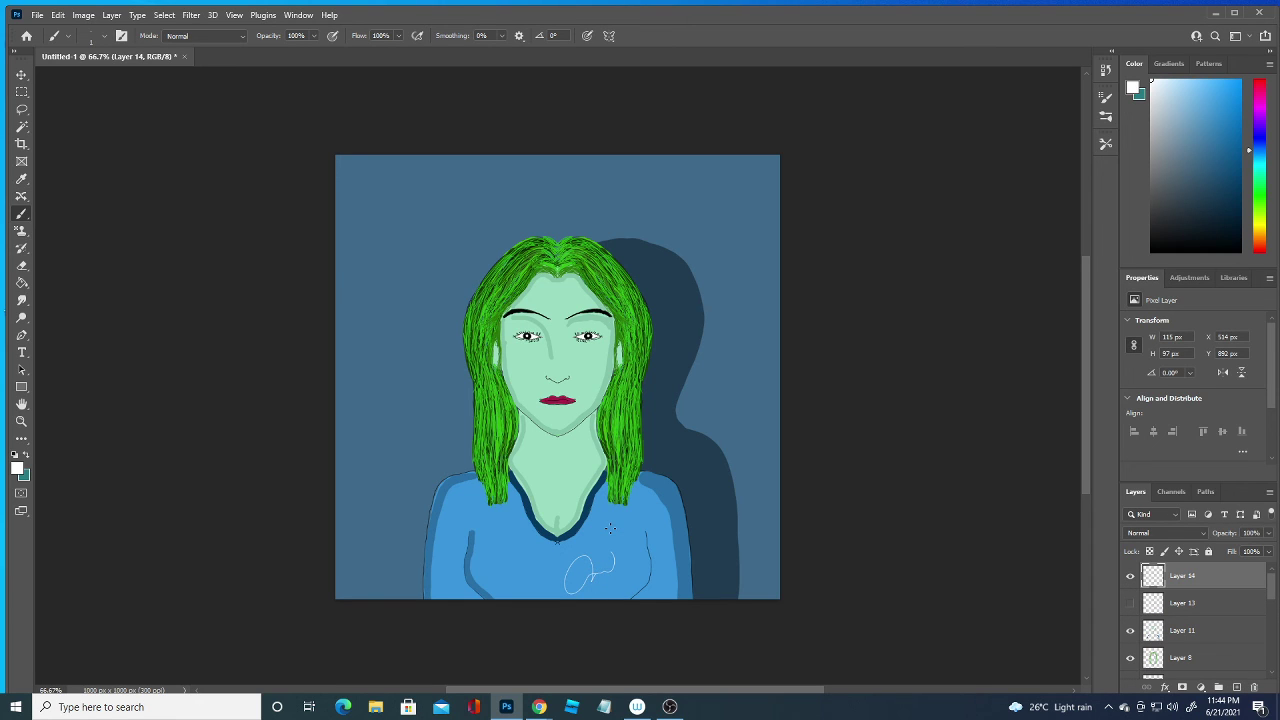